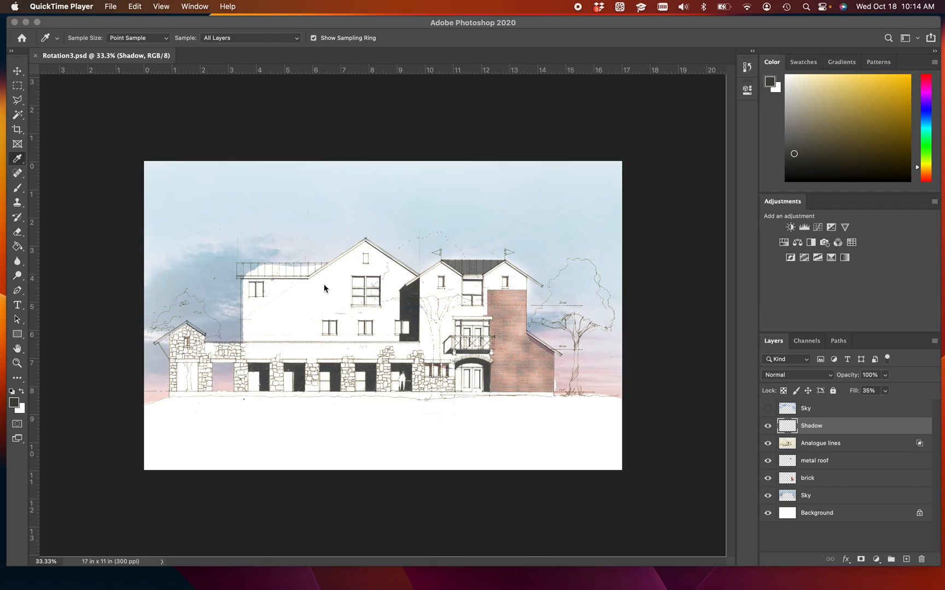
Examine the elevation drawing up close, from the stone arcade to the brick wing and the sketched tree beside it.
click(340, 200)
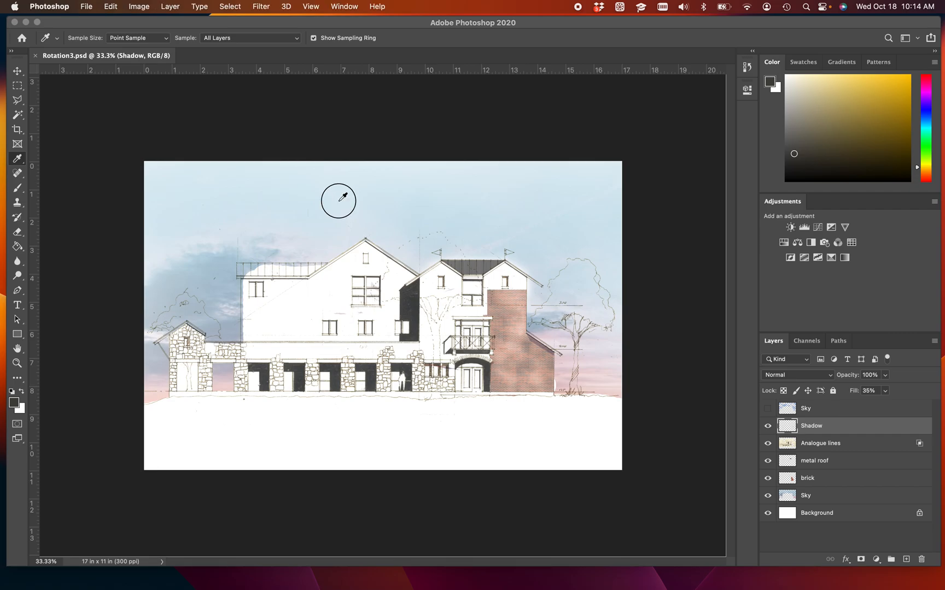
key(super+equal)
key(super+equal)
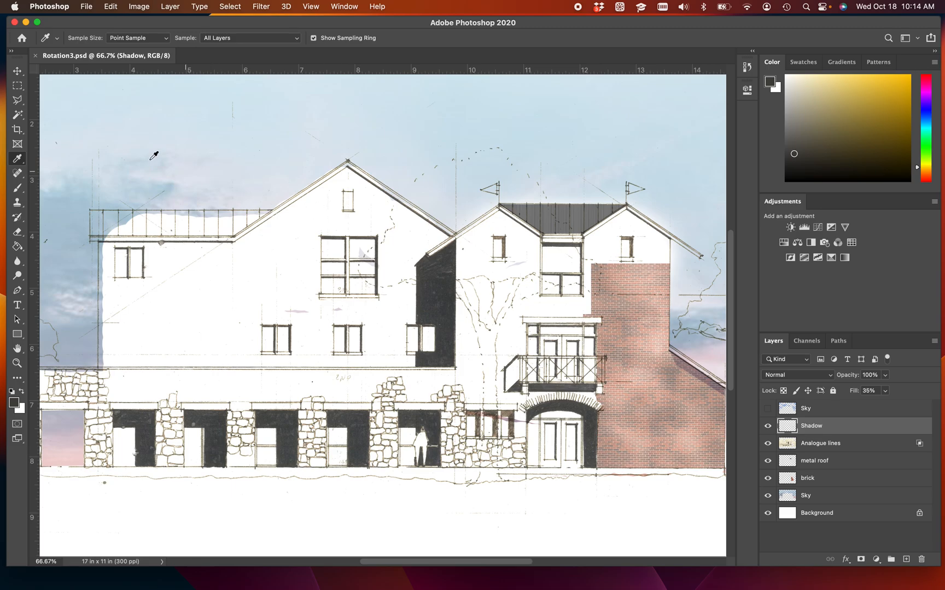
click(17, 71)
mouse_move(253, 280)
mouse_down()
mouse_move(447, 276)
mouse_move(513, 302)
mouse_move(456, 300)
mouse_move(387, 270)
mouse_move(252, 290)
mouse_up()
drag(589, 313, 383, 303)
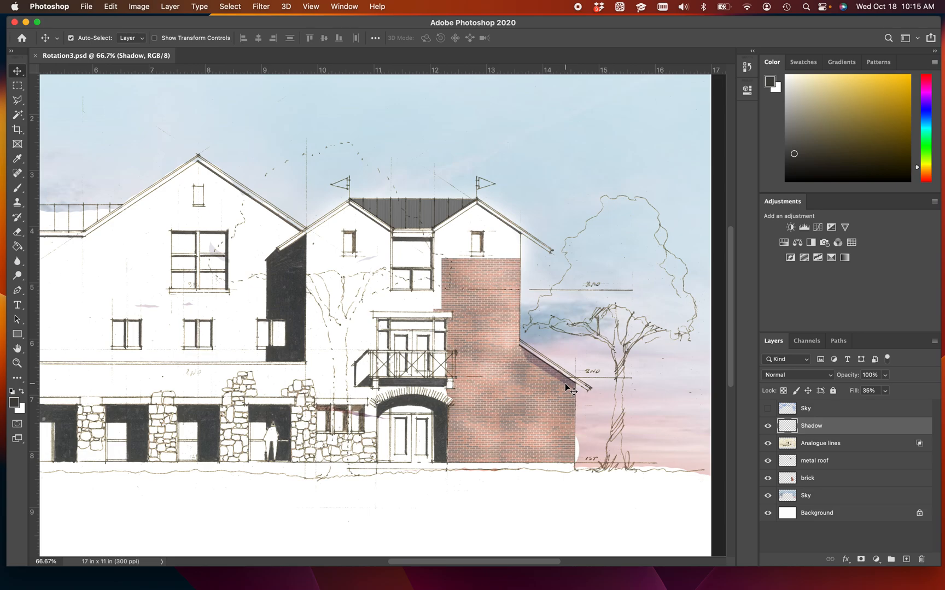
scroll(545, 374, up, 3)
scroll(546, 374, right, 2)
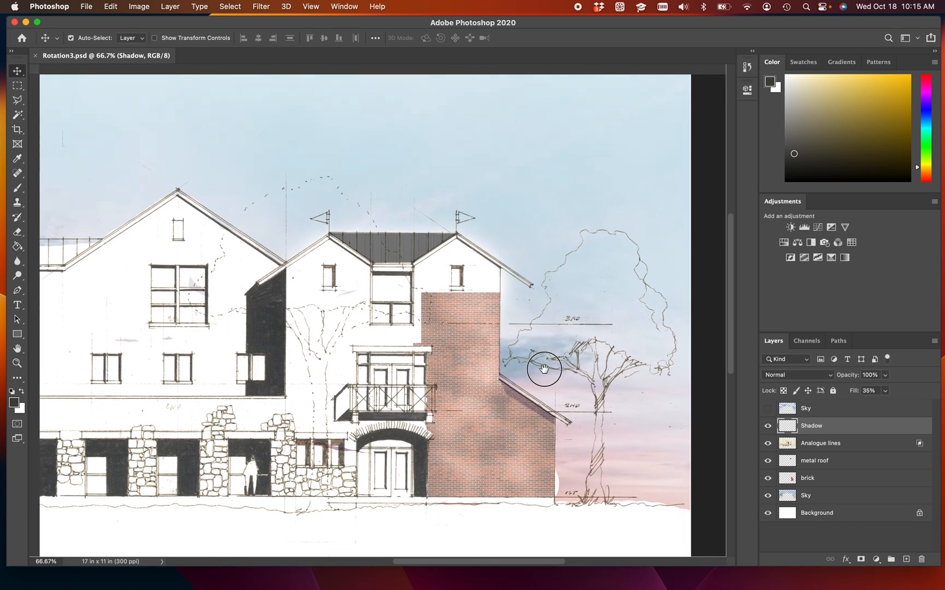
Switch to Brave and move the window with the tree image search results so the drawing stays partly visible.
mouse_move(481, 584)
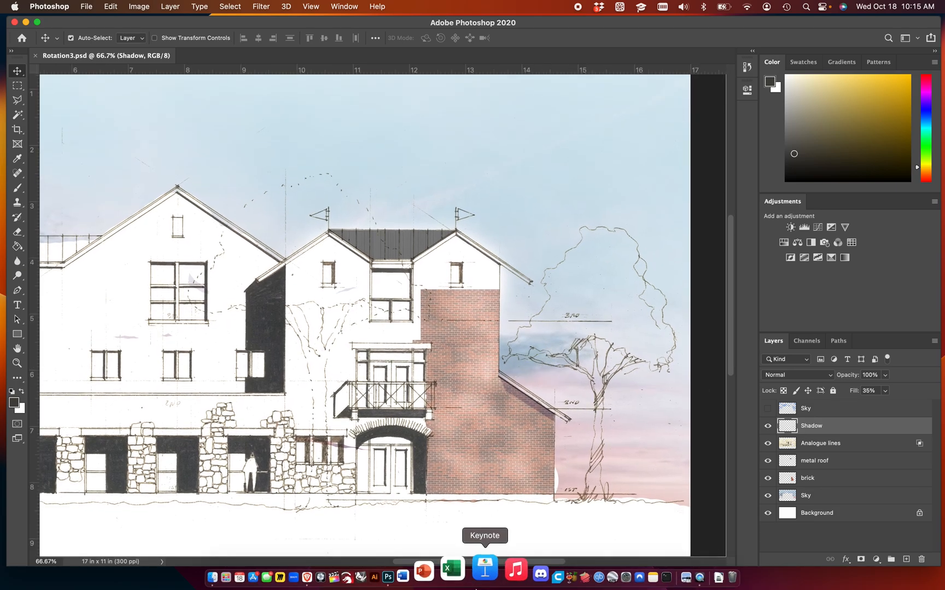
click(325, 570)
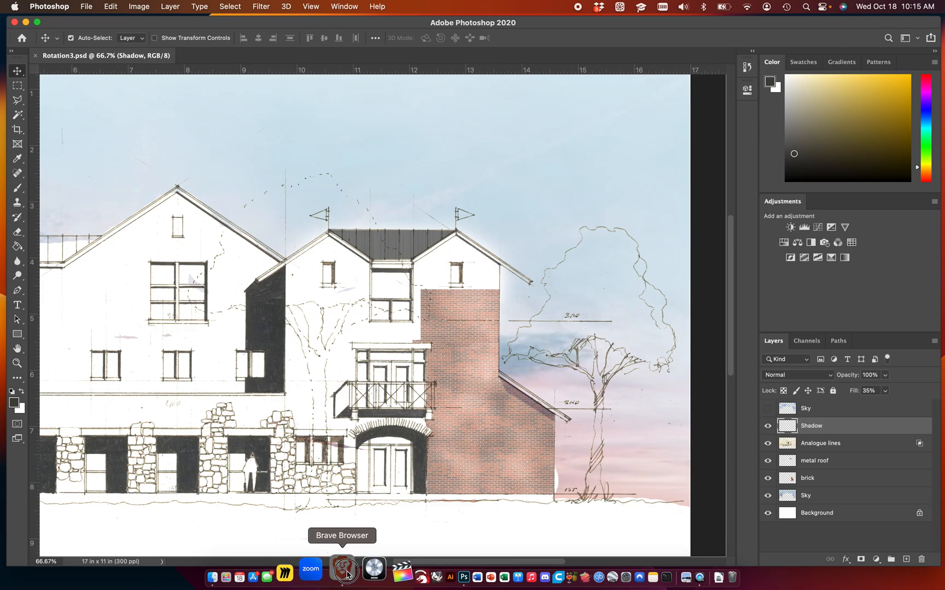
drag(590, 130, 559, 70)
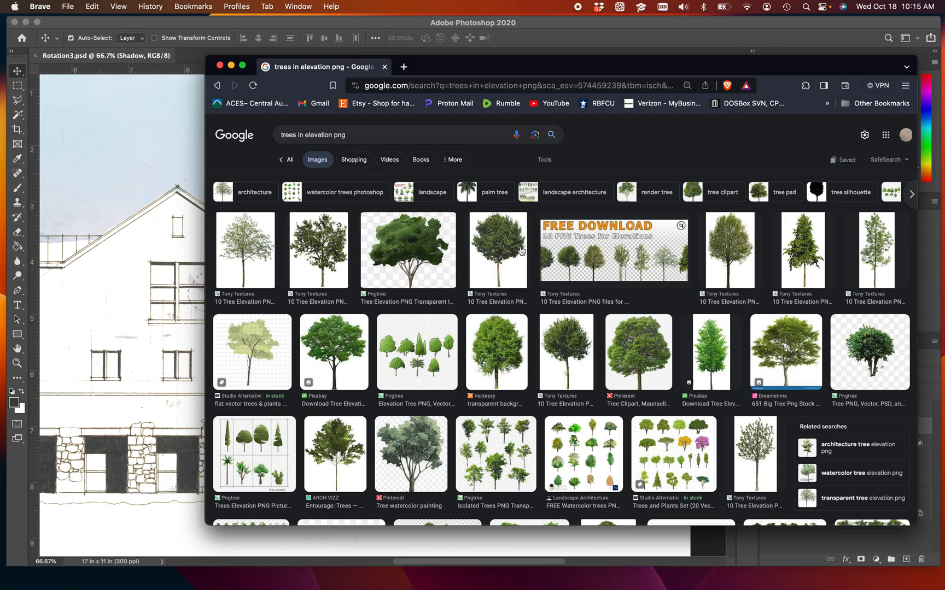
Preview the Pngtree elevation tree, inspect its image in a separate tab, and close that tab.
click(436, 276)
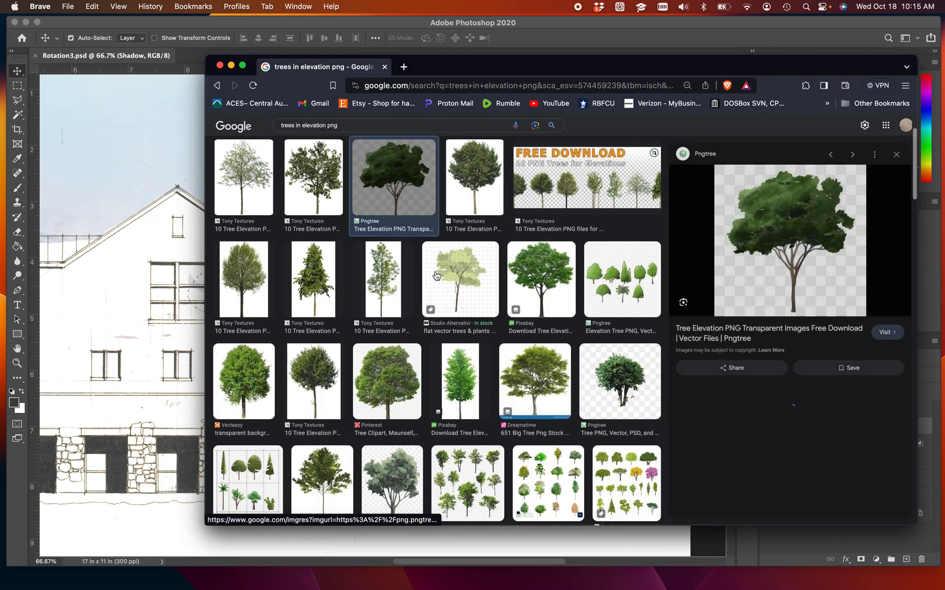
click(771, 268)
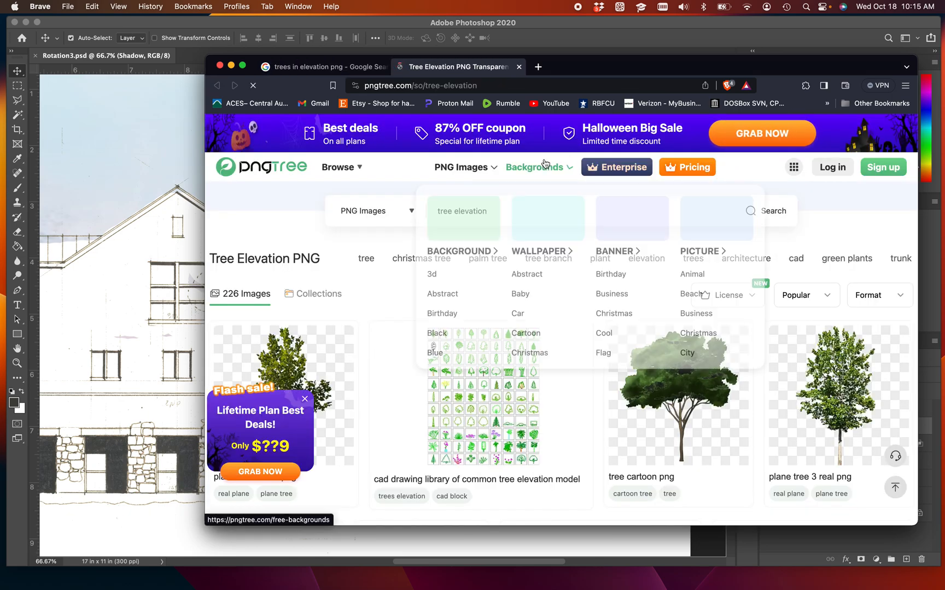
click(520, 67)
right_click(808, 285)
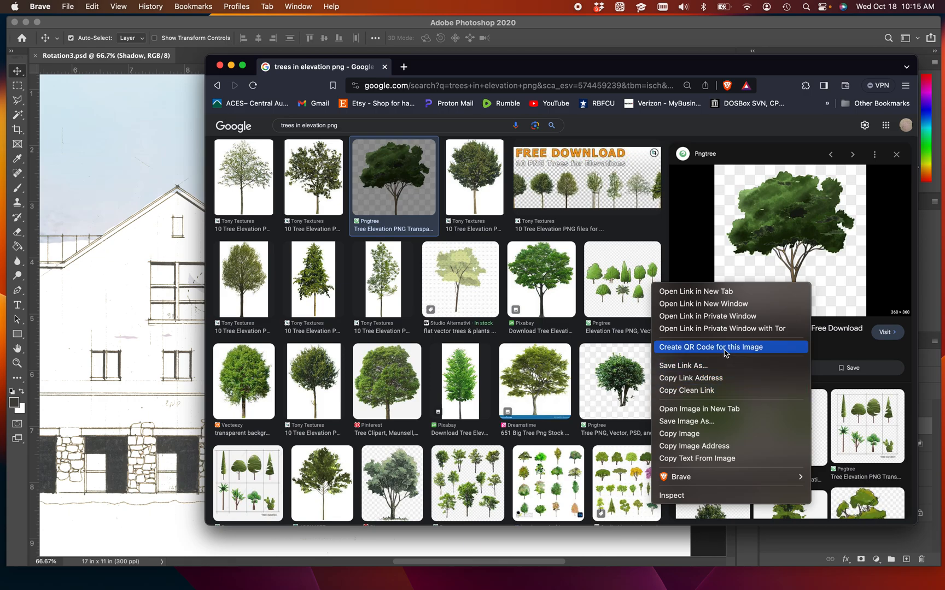
click(725, 409)
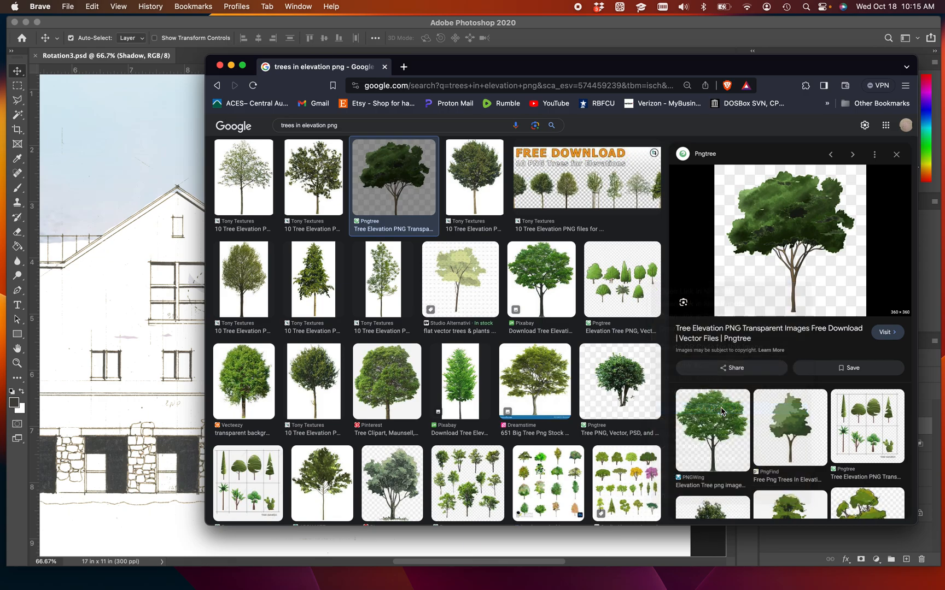
click(473, 68)
drag(551, 317, 312, 238)
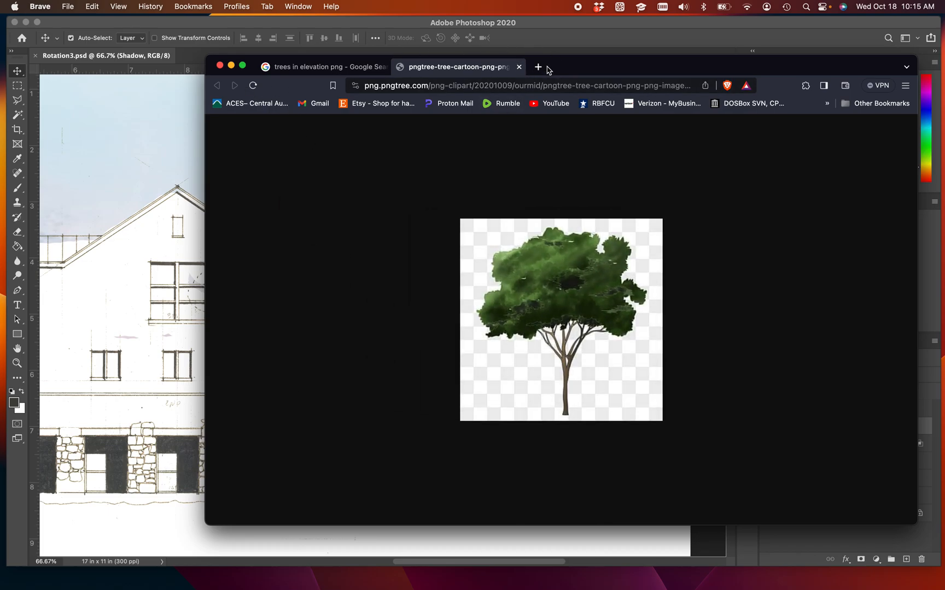
click(519, 67)
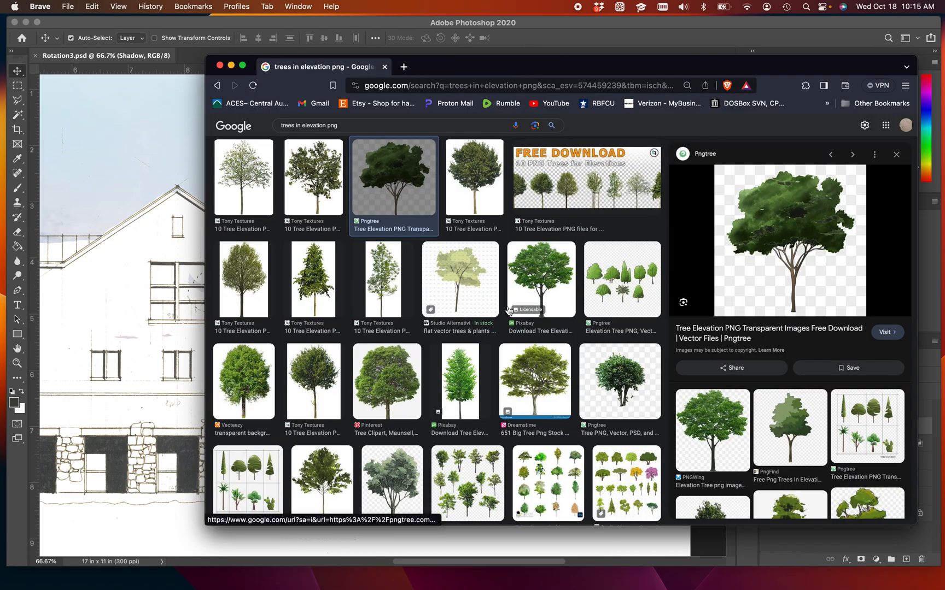
Preview the second Tony Textures tree result and bring its preview image into the Photoshop elevation over the gabled facade.
click(308, 192)
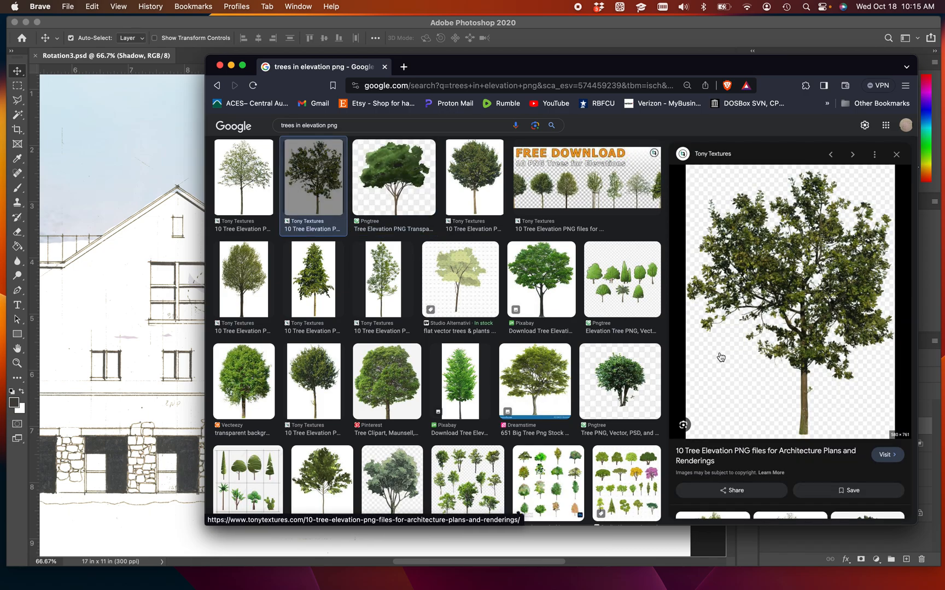
drag(788, 306, 110, 288)
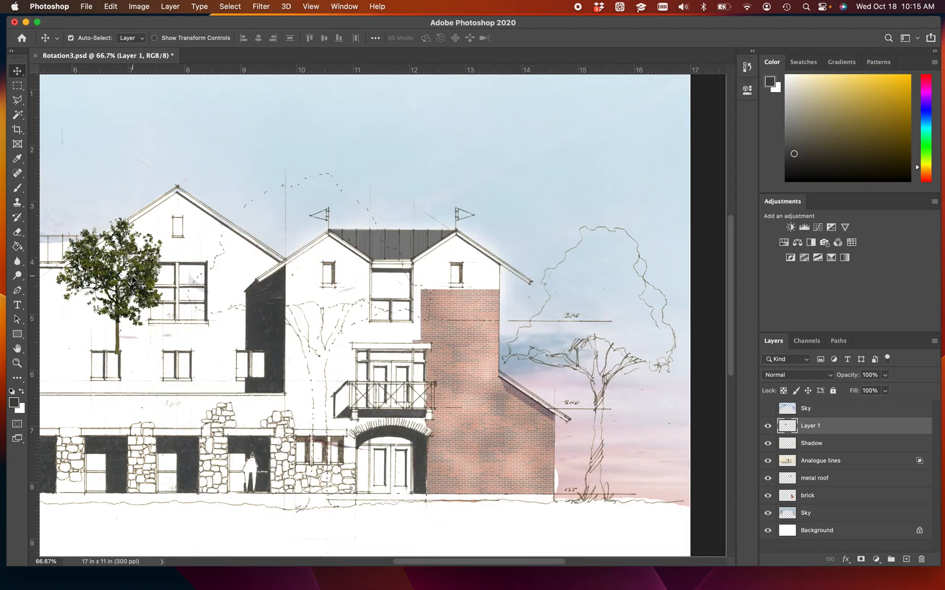
key(super+minus)
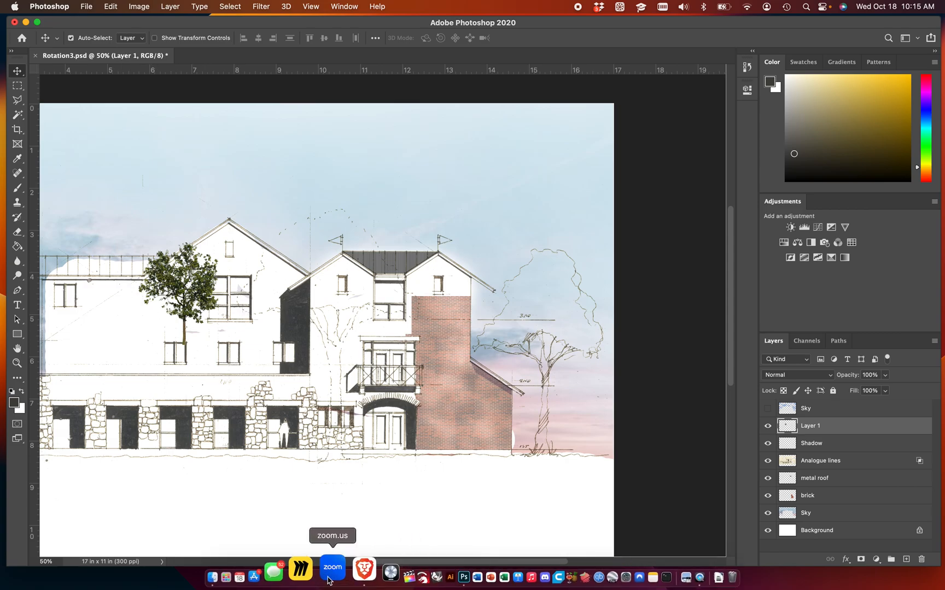
Open the Tony Textures tree image from Brave in its own tab and place it in Photoshop over the sketched tree.
click(334, 569)
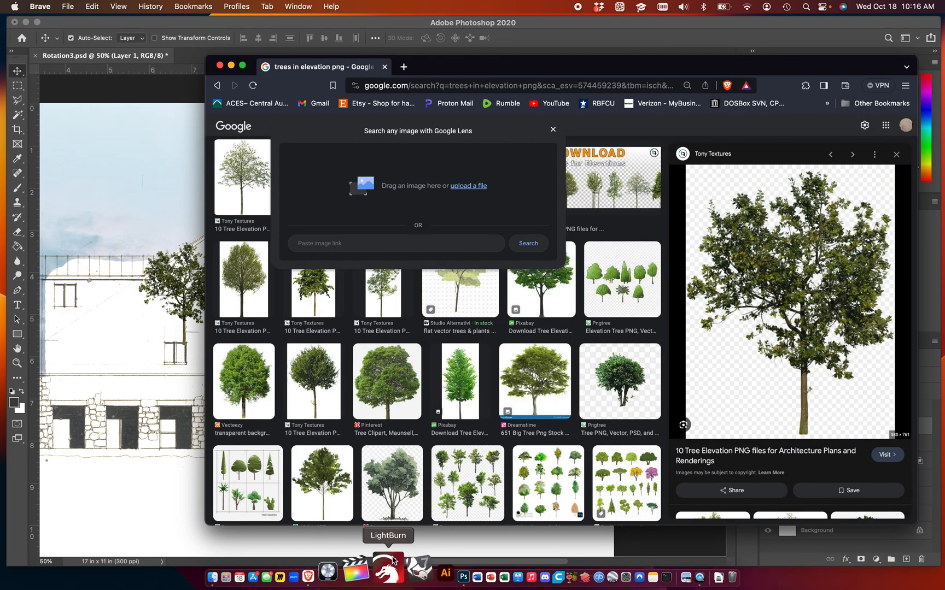
right_click(763, 308)
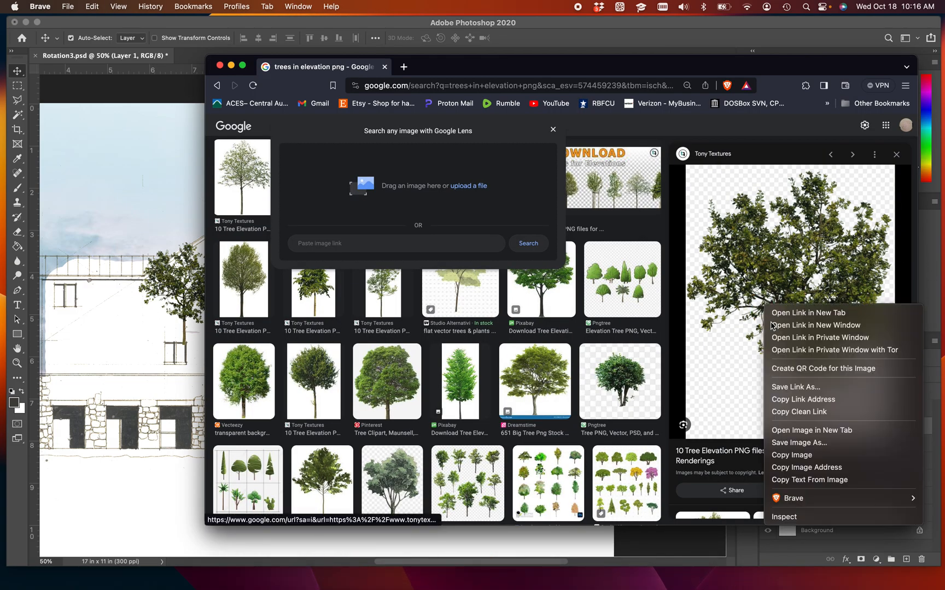
click(820, 430)
click(550, 131)
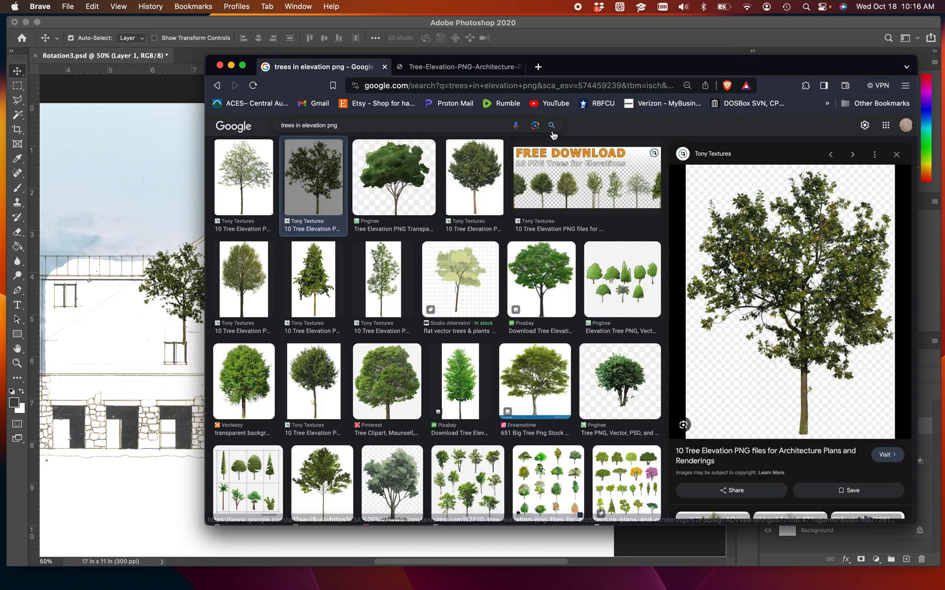
click(481, 67)
drag(571, 278, 538, 409)
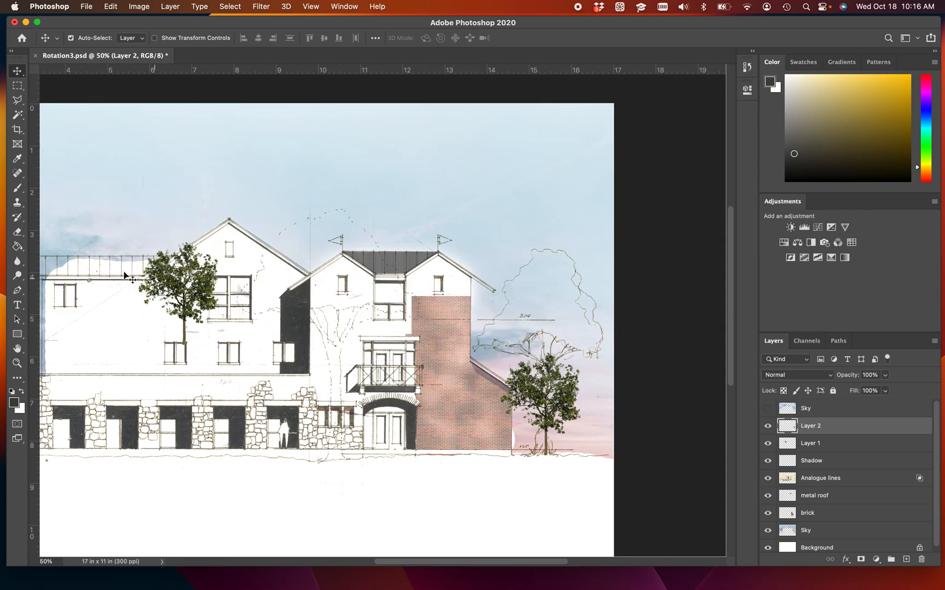
Delete the first tree image placed over the gabled facade.
click(164, 286)
key(Delete)
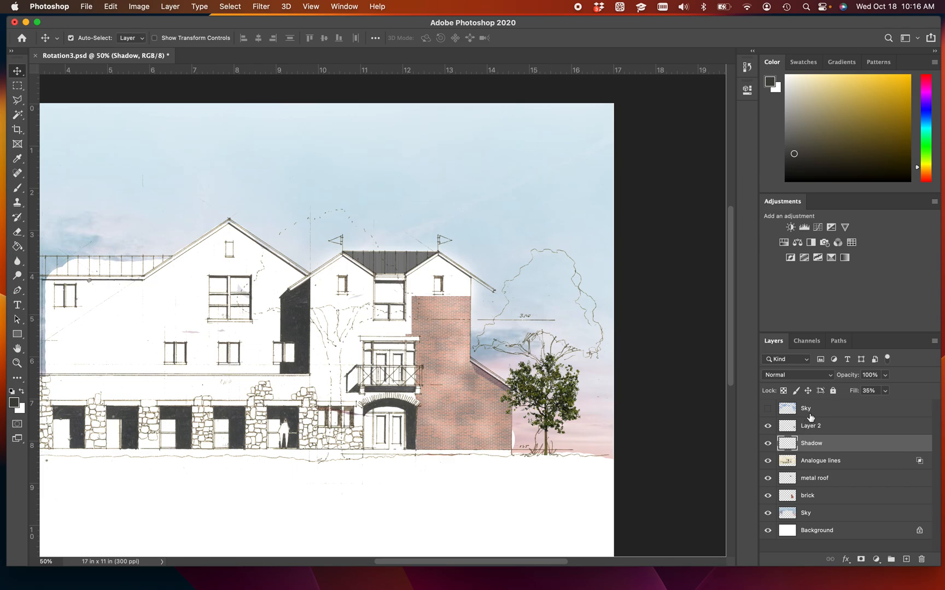
key(super+t)
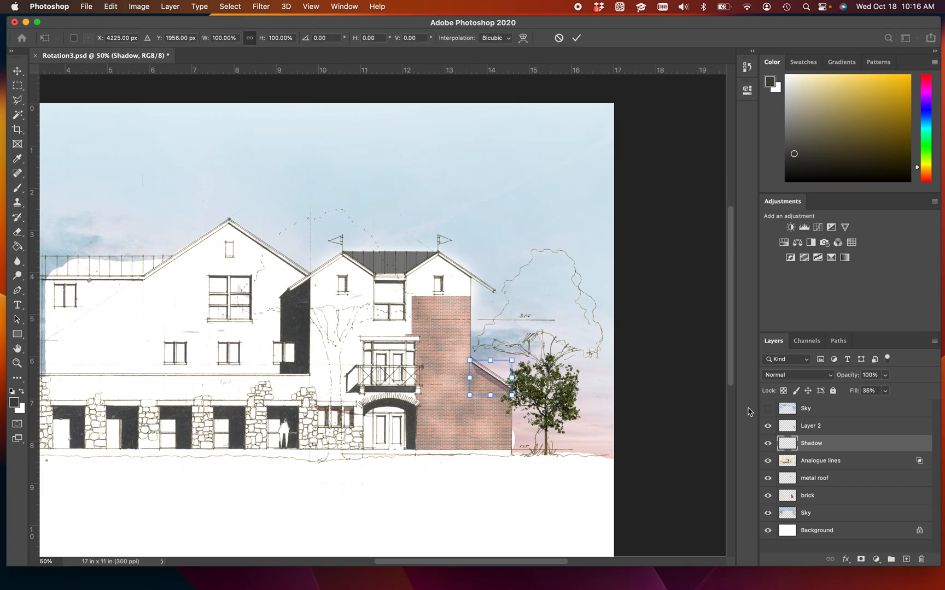
key(Return)
Scale the remaining tree proportionally to about 204% and position it over the sketched tree beside the brick wing.
click(567, 401)
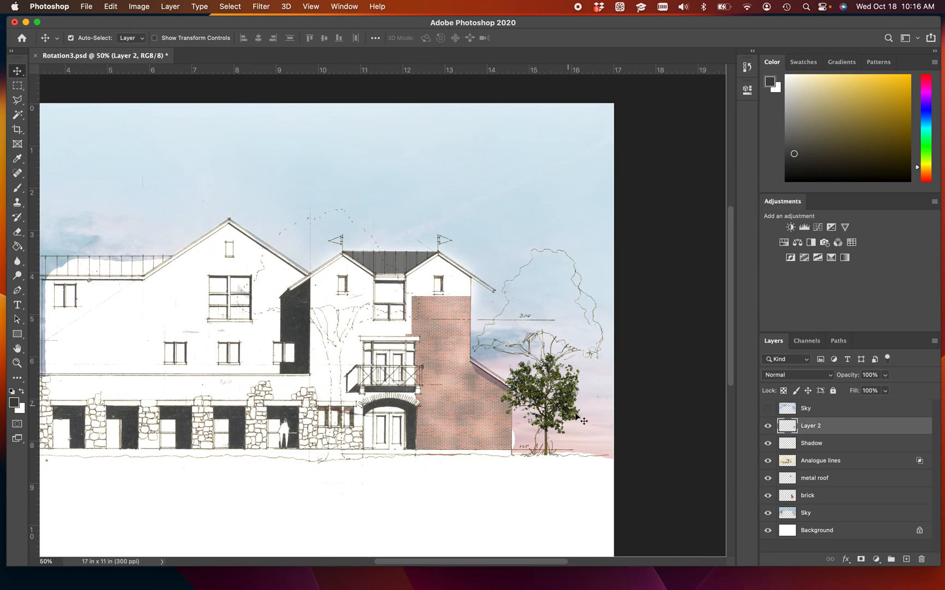
key(super+t)
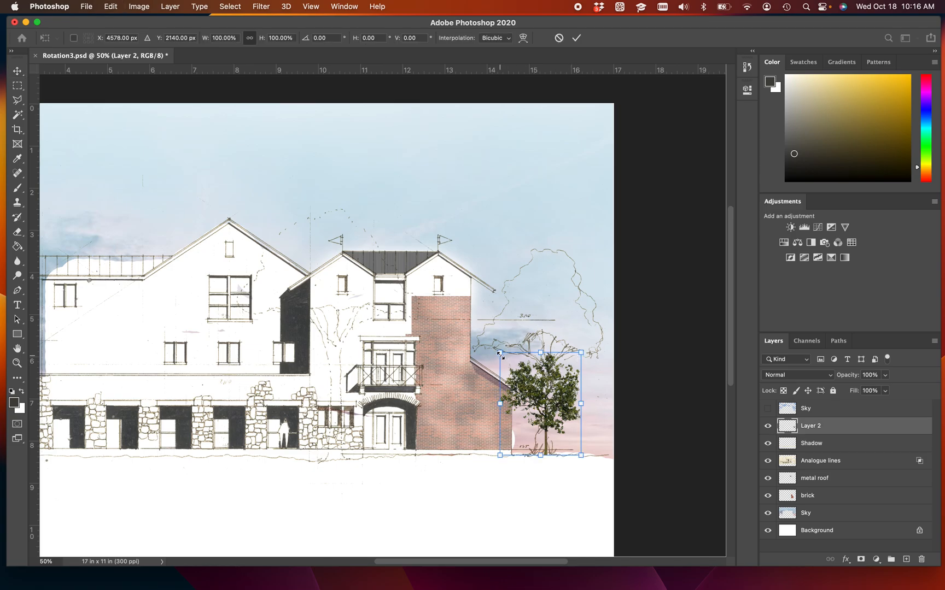
drag(500, 354, 414, 245)
drag(490, 336, 520, 334)
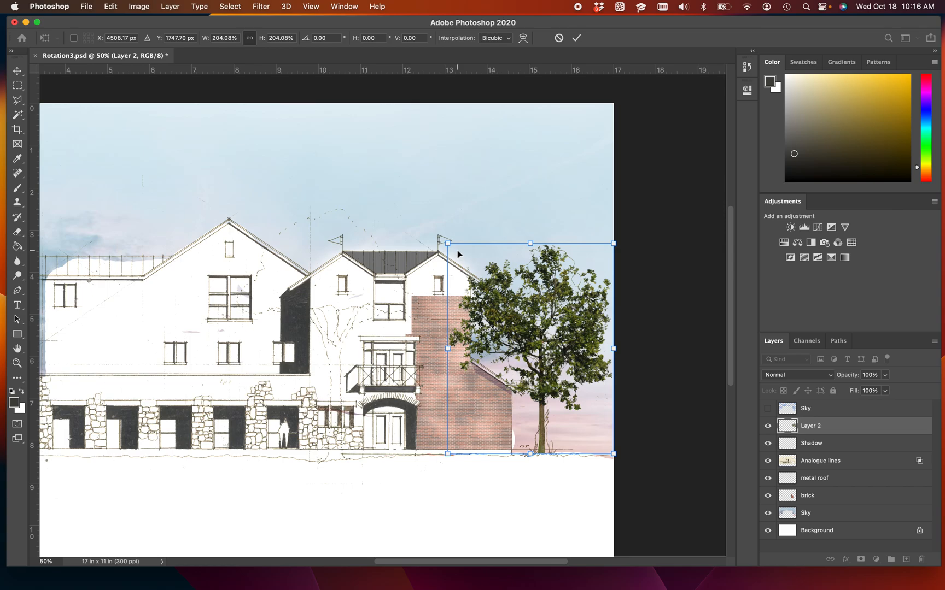
key(Return)
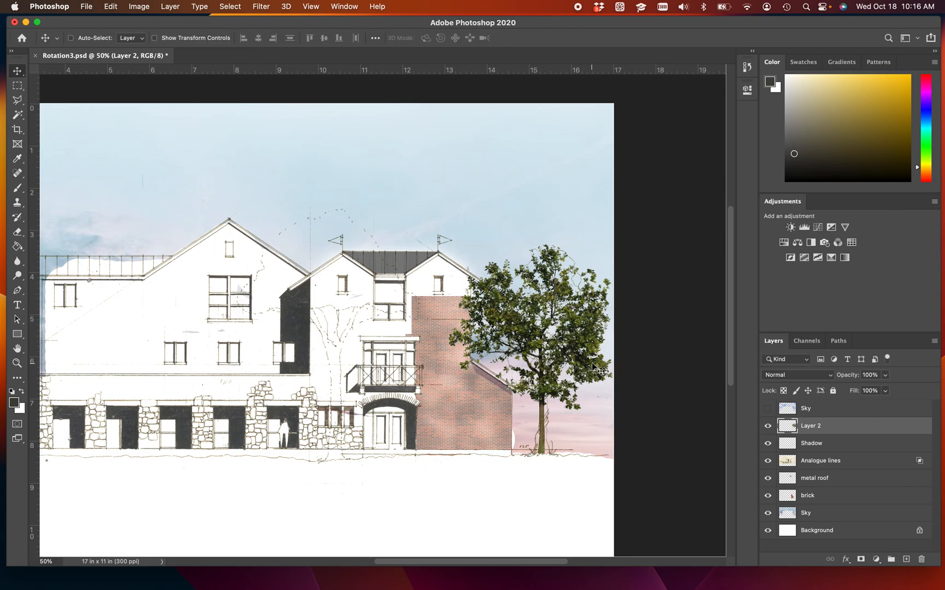
Apply a slight Gaussian Blur to the enlarged tree layer.
super+click(503, 349)
super+click(249, 302)
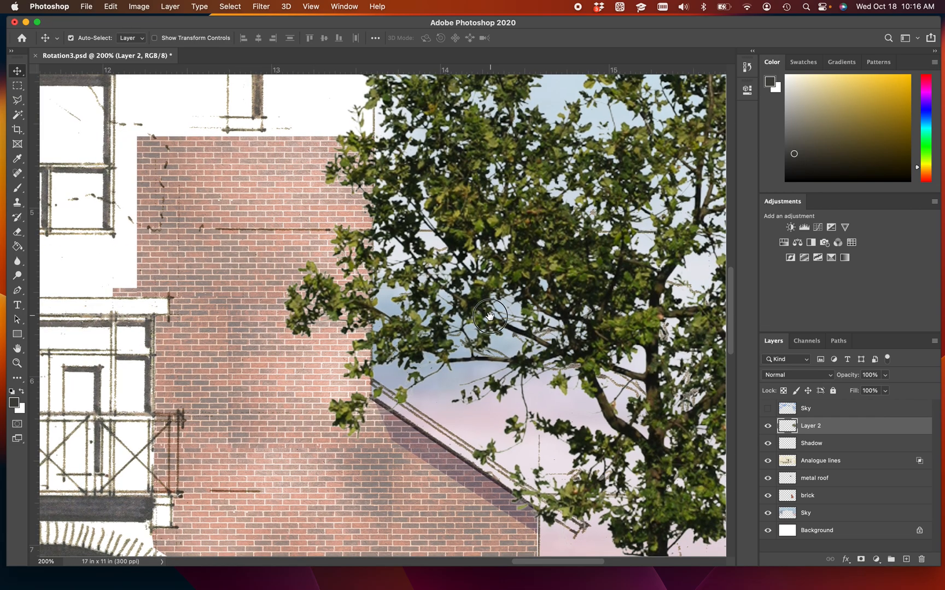
alt+super+click(489, 316)
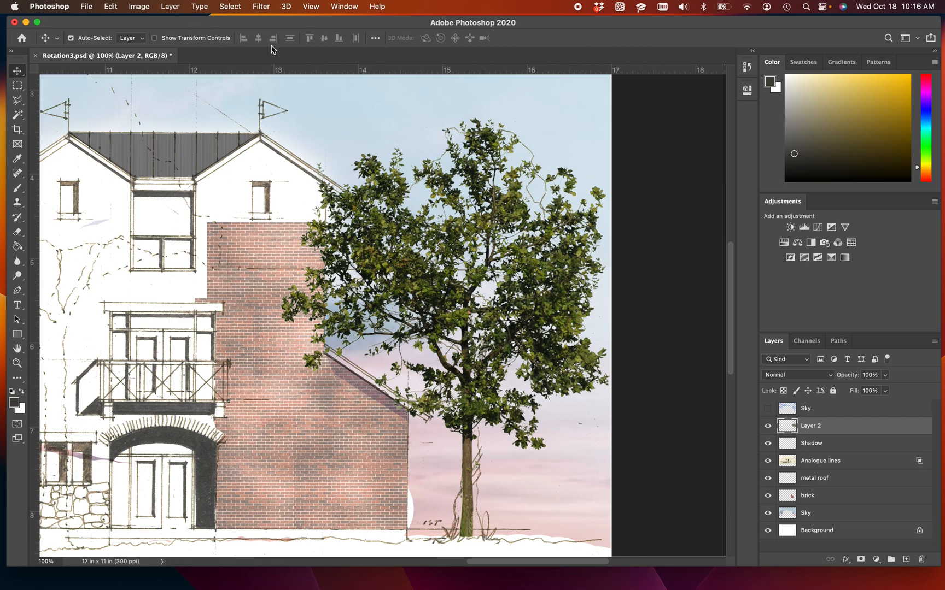
click(262, 6)
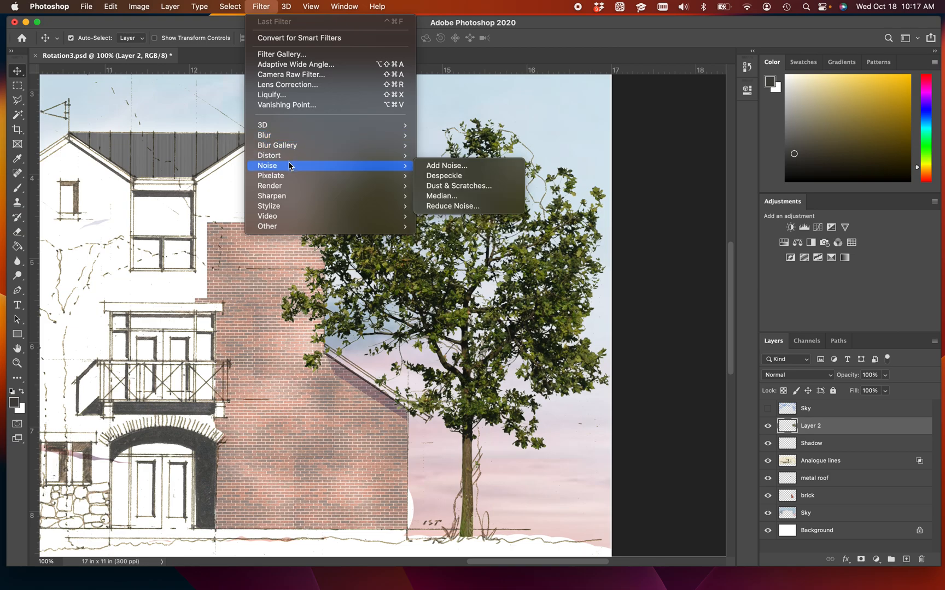
mouse_move(348, 137)
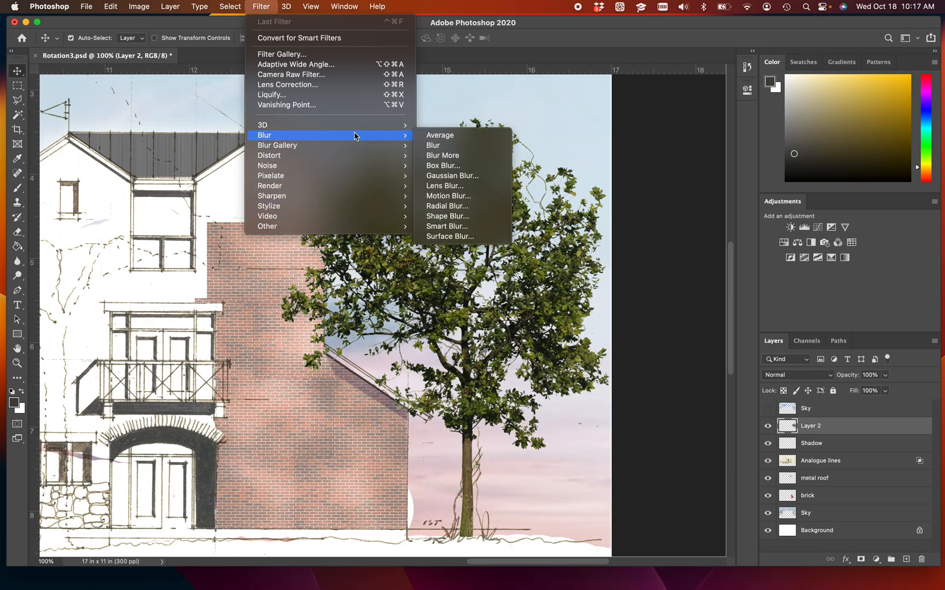
click(469, 181)
drag(477, 134, 725, 171)
drag(695, 335, 665, 344)
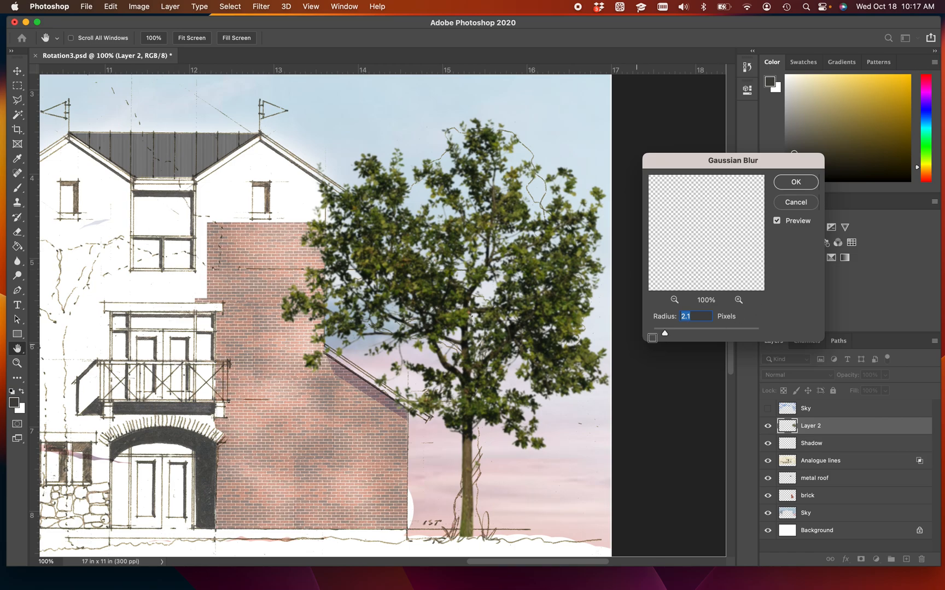
click(665, 333)
mouse_move(665, 333)
mouse_down()
mouse_move(677, 333)
mouse_move(660, 334)
mouse_move(668, 337)
mouse_up()
click(794, 184)
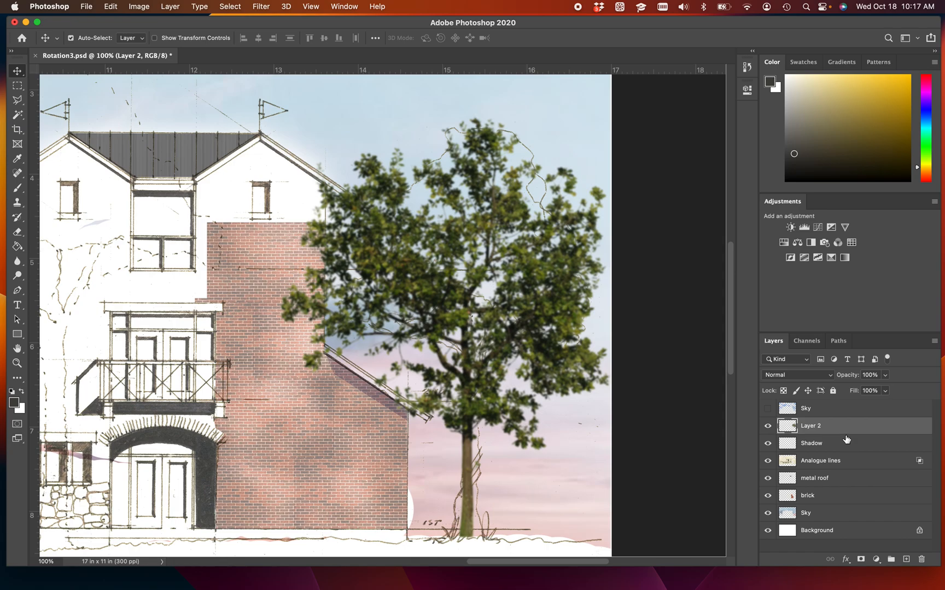
Rename the blurred tree's layer to Tree and set its fill to 51%.
text(Tree)
key(Return)
click(885, 391)
drag(878, 405, 861, 426)
Duplicate the Tree layer over the brick wing and squash the copy to about 57% of its height.
scroll(528, 325, down, 5)
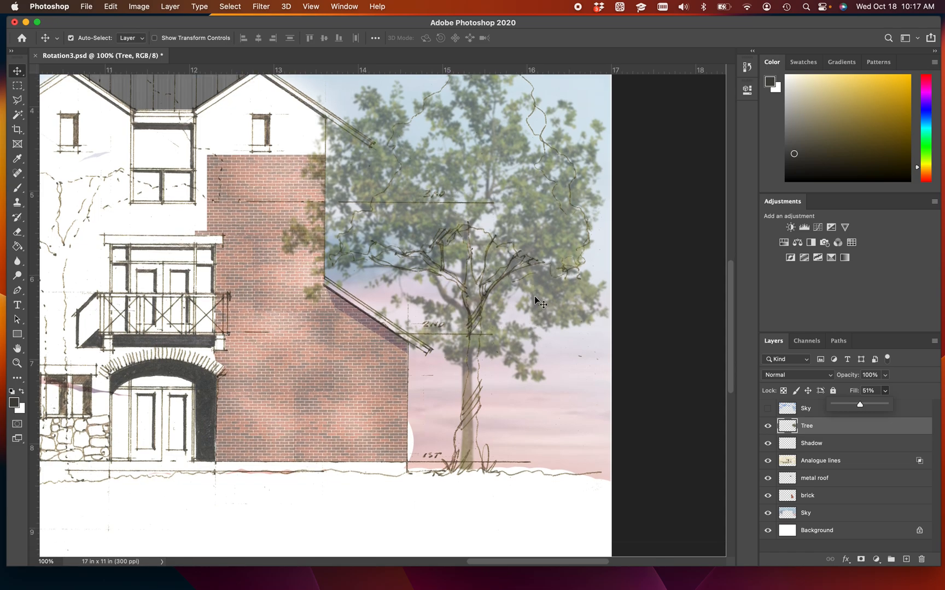
click(816, 428)
drag(421, 246, 300, 300)
key(super+t)
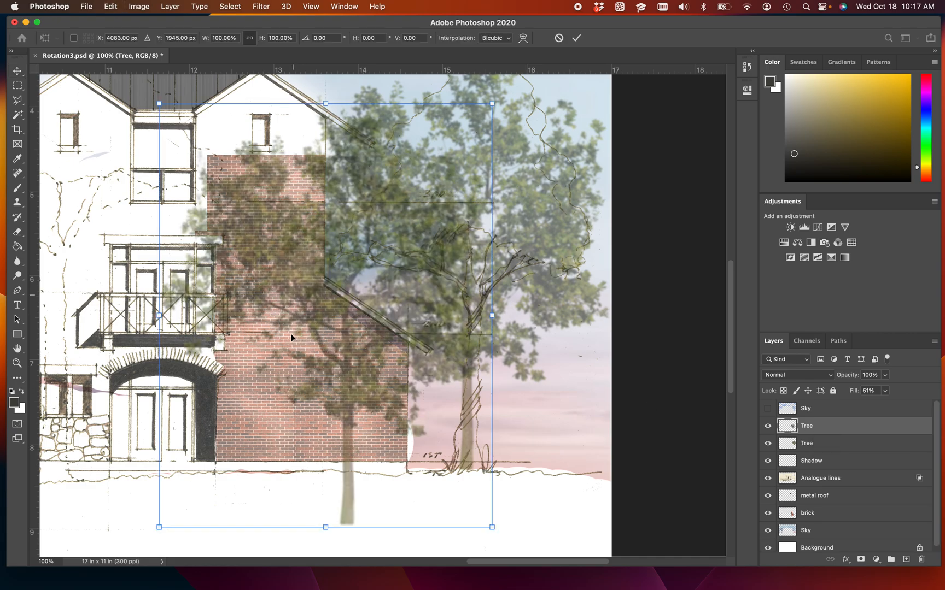
drag(327, 528, 327, 346)
Position the flattened tree copy so its crown overlaps the lower part of the brick wall, and apply the transform.
drag(302, 236, 364, 497)
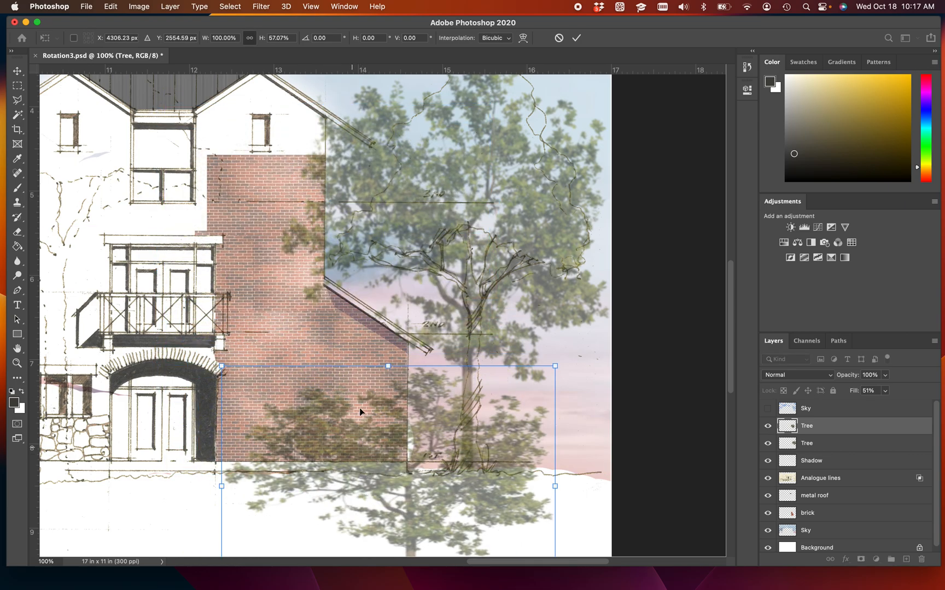
drag(323, 440, 315, 439)
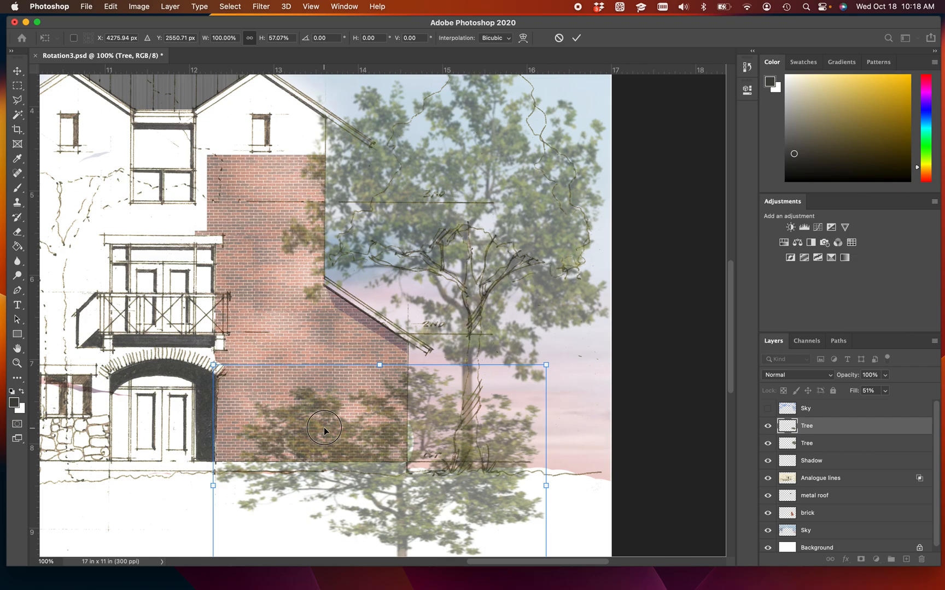
mouse_move(325, 433)
mouse_down()
mouse_move(309, 435)
mouse_move(301, 475)
mouse_move(304, 392)
mouse_move(329, 427)
mouse_up()
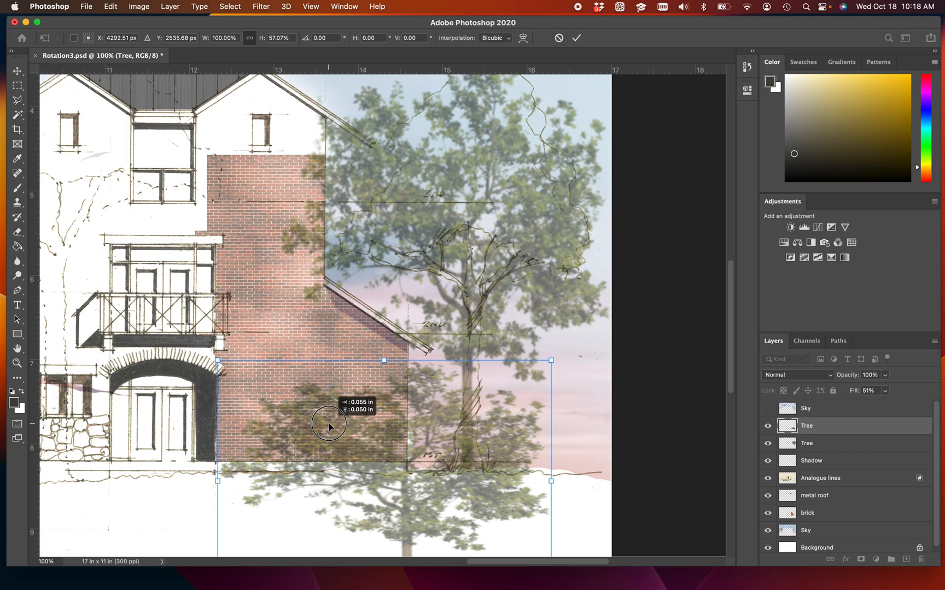
drag(329, 426, 411, 195)
key(super+plus)
key(Return)
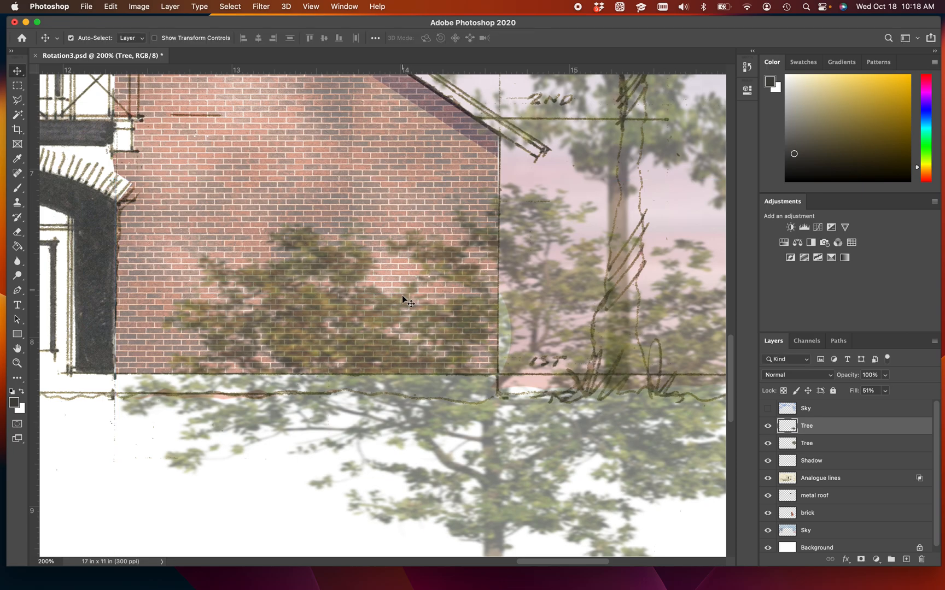
Outline the foliage on the lower brick wall with a polygonal lasso selection following the wall's base and outer edge.
click(17, 100)
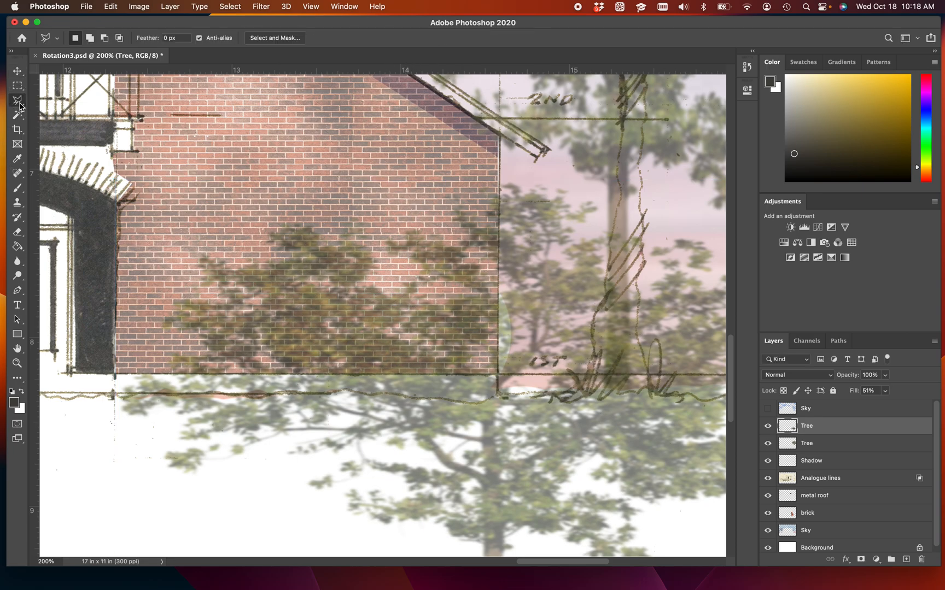
click(114, 376)
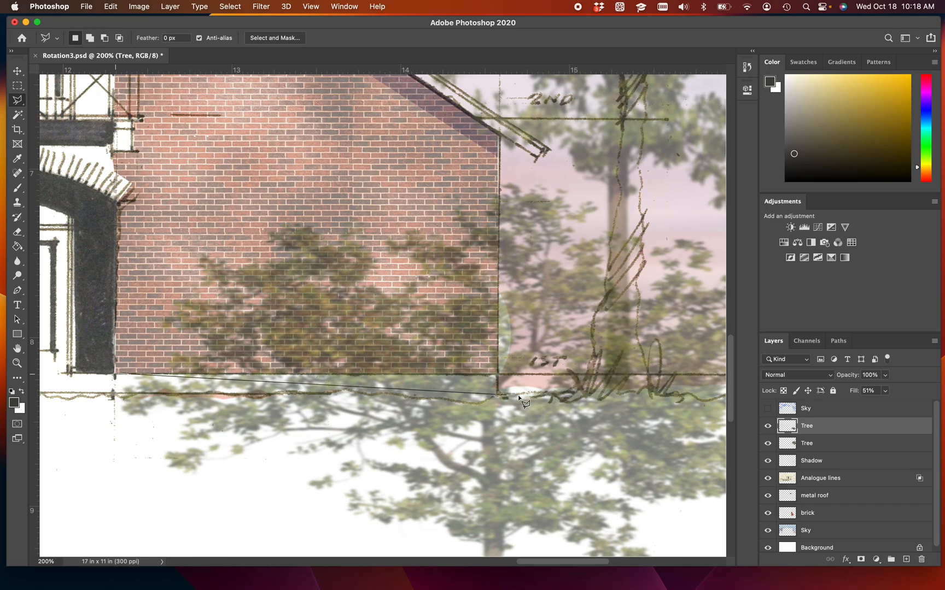
click(499, 371)
click(497, 164)
click(200, 227)
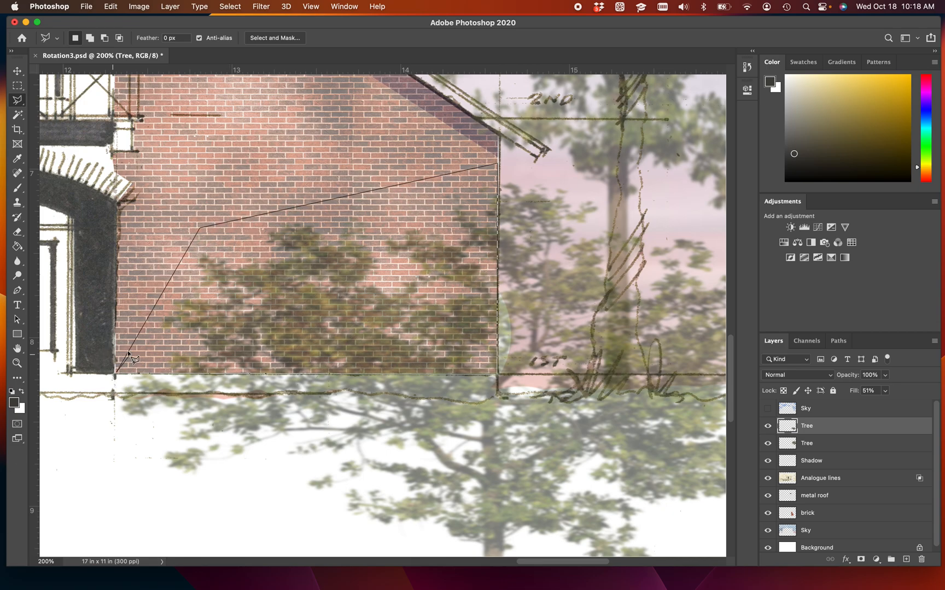
click(115, 374)
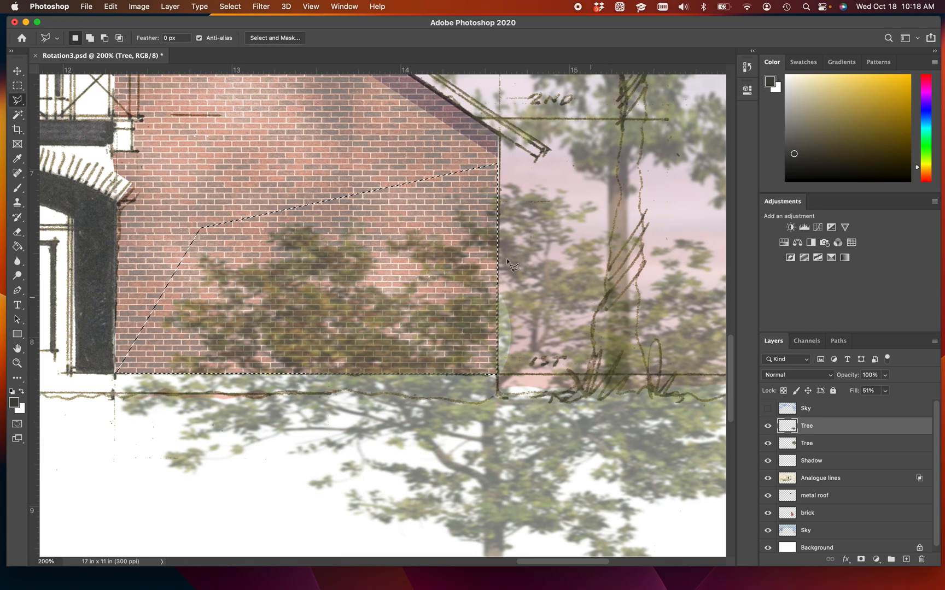
Invert the lasso selection and erase the parts of the tree copy that extend beyond the brick wall.
right_click(346, 259)
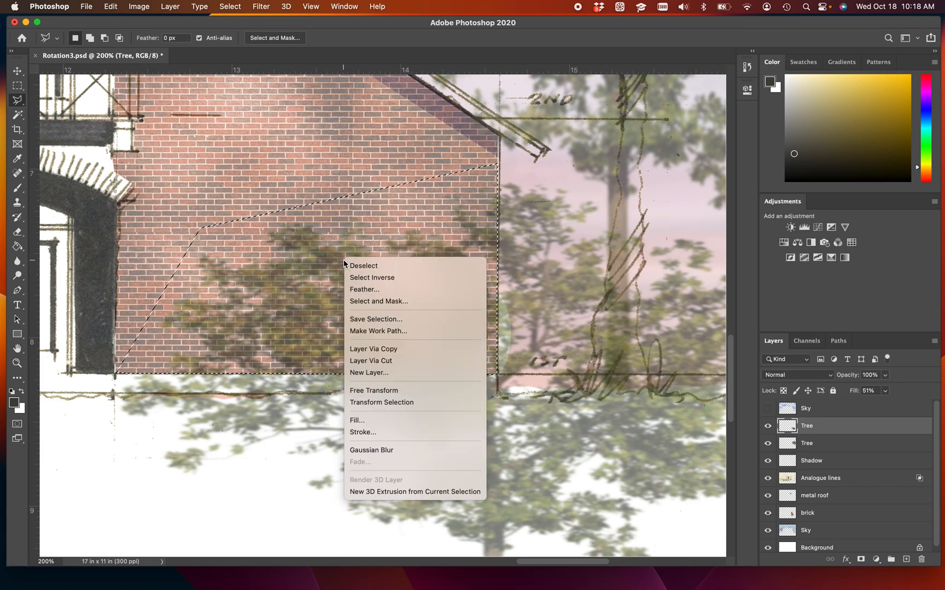
click(363, 280)
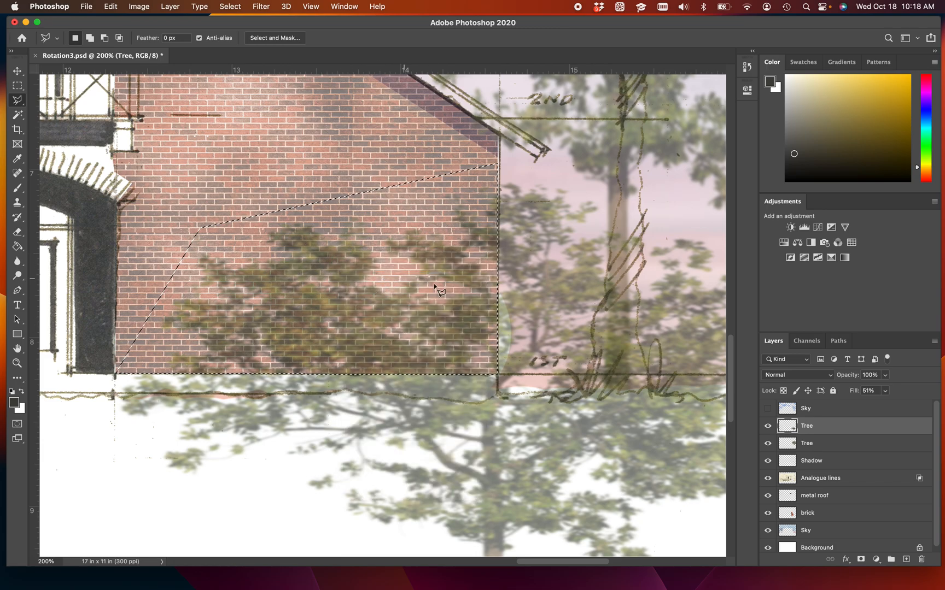
key(e)
mouse_move(551, 257)
mouse_down()
mouse_move(506, 517)
mouse_move(198, 501)
mouse_up()
key(super+r)
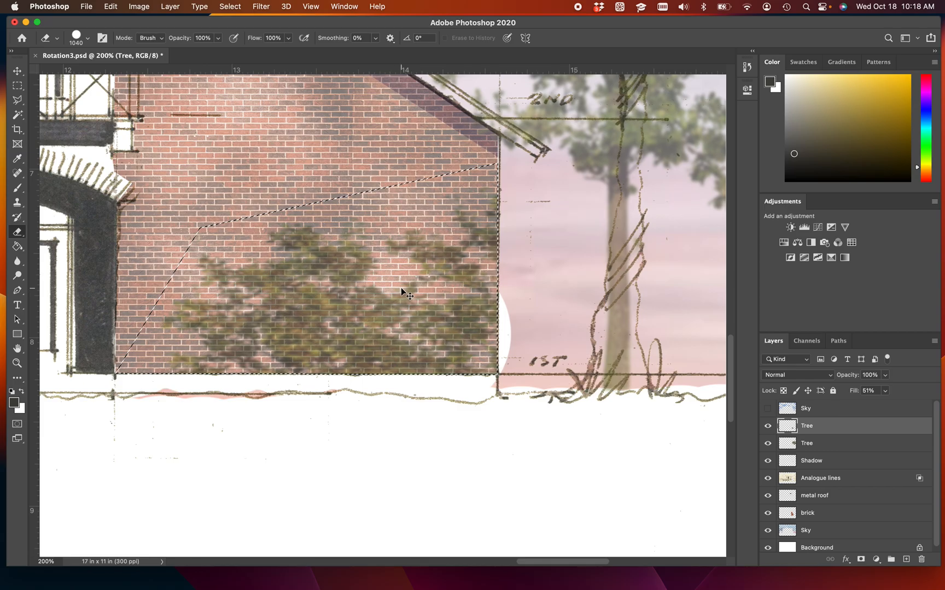
Rename the trimmed tree copy's layer to Tree shadow.
key(super+minus)
key(super+minus)
key(super+minus)
key(super+minus)
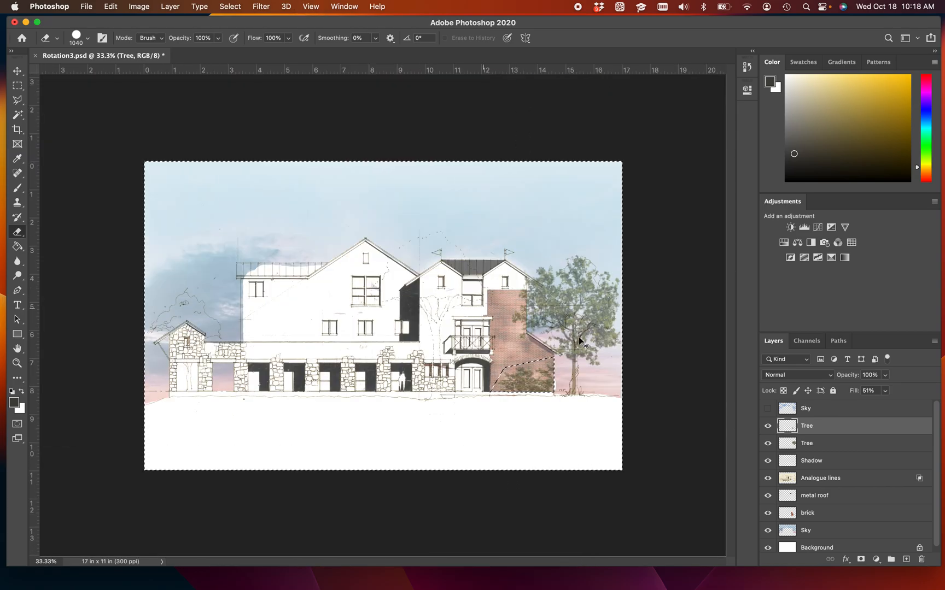
key(super+plus)
key(super+plus)
key(super+plus)
key(super+plus)
drag(660, 447, 116, 197)
drag(563, 427, 315, 297)
key(super+plus)
drag(531, 328, 519, 374)
double_click(808, 426)
text(shadow)
key(Return)
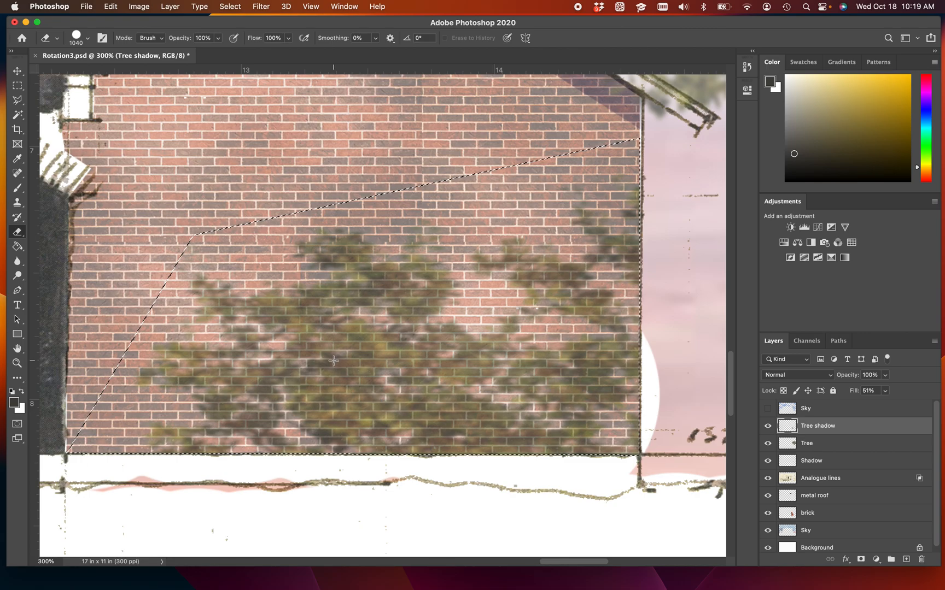
Try to darken the Tree shadow layer with a Brightness/Contrast brightness of -98 while the inverted selection is active.
click(139, 6)
mouse_move(159, 36)
click(327, 37)
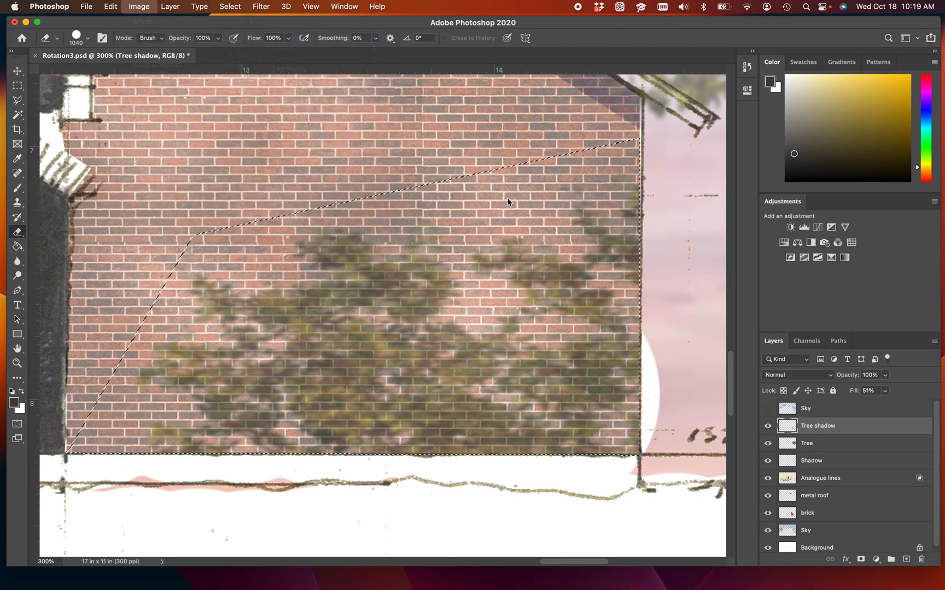
drag(334, 156, 280, 174)
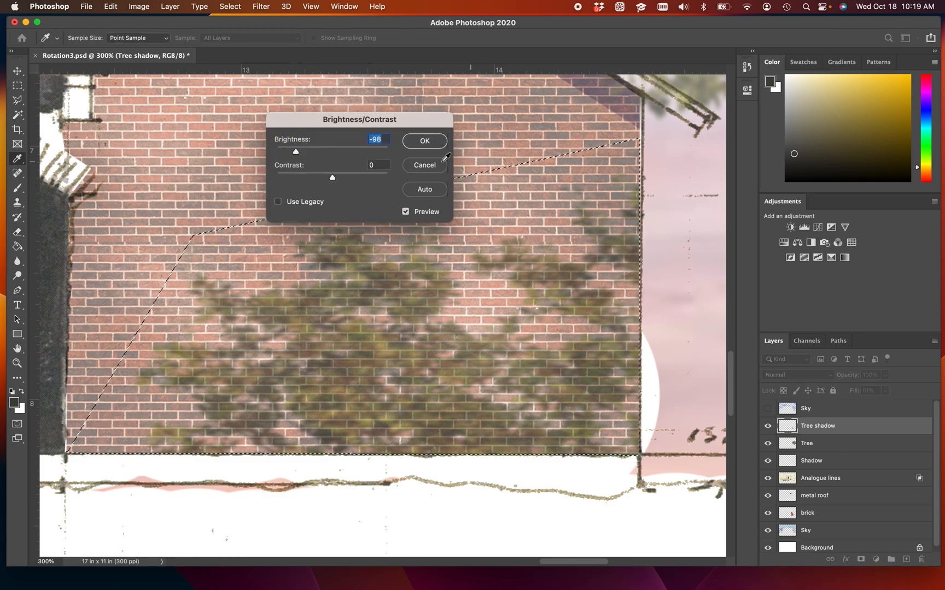
click(424, 141)
key(e)
click(767, 426)
click(767, 426)
Clear the selection and darken the Tree shadow layer with a Brightness/Contrast brightness of -138.
key(super+d)
click(138, 6)
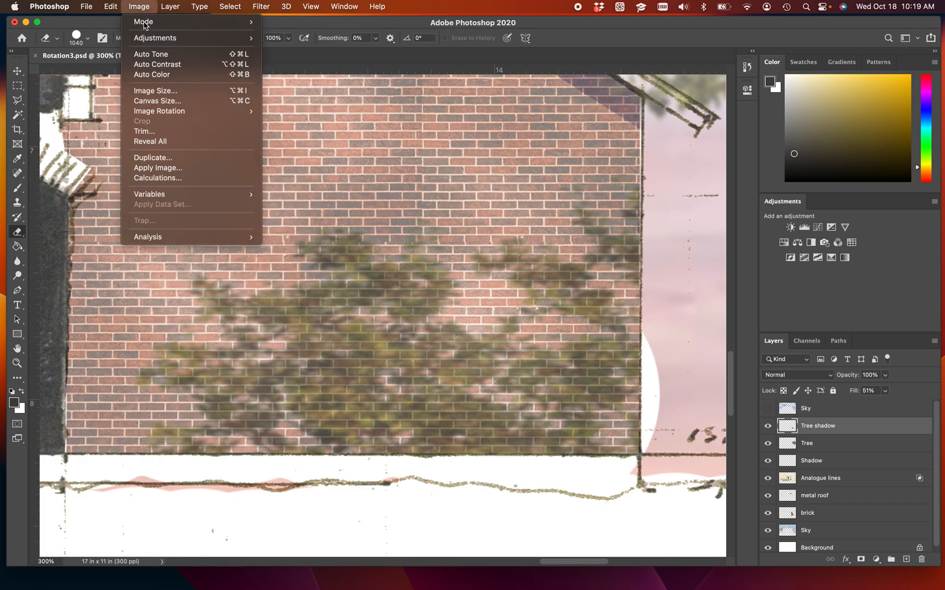
mouse_move(227, 39)
click(325, 38)
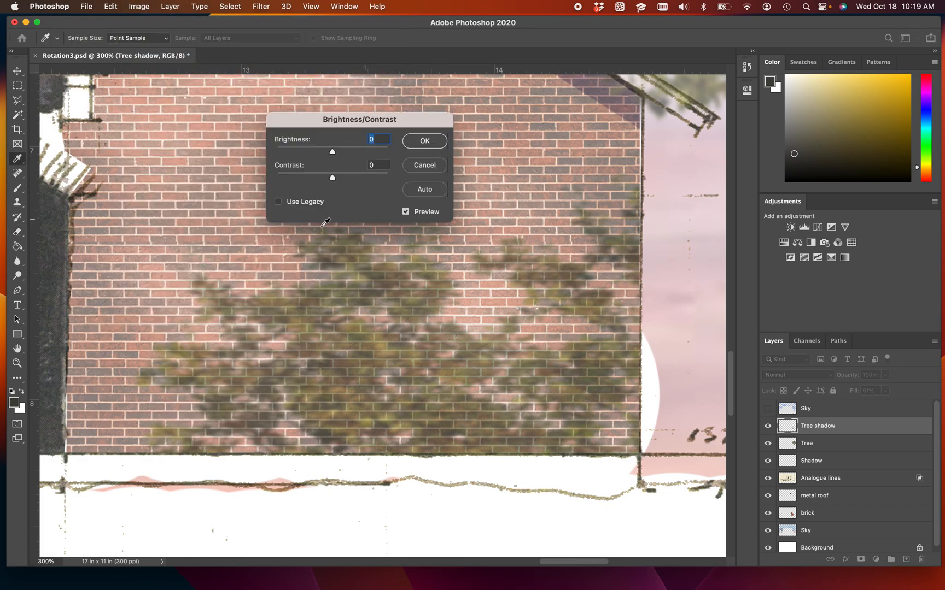
drag(332, 151, 283, 178)
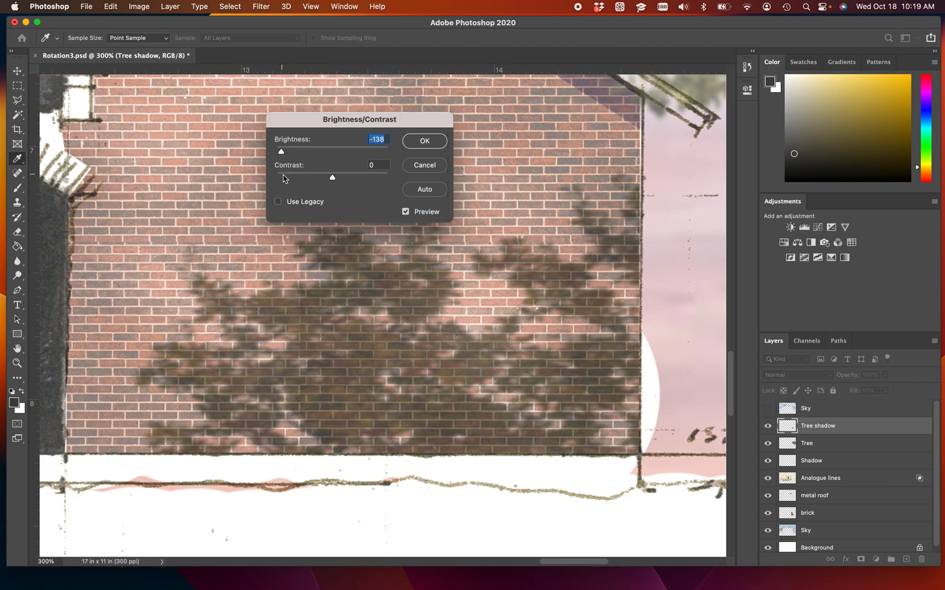
click(416, 141)
key(e)
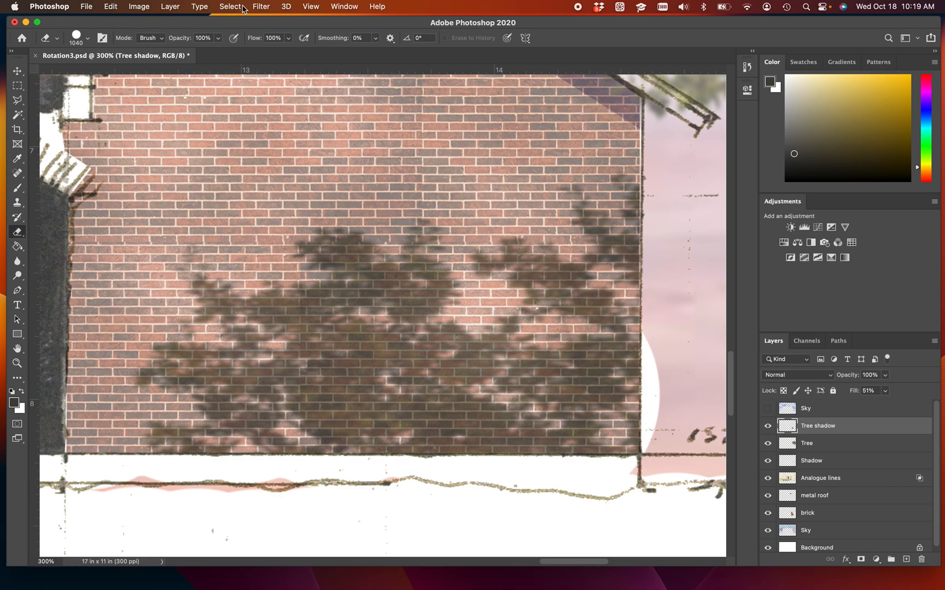
Soften the Tree shadow layer with a Gaussian Blur of 4.2 pixels radius.
click(261, 7)
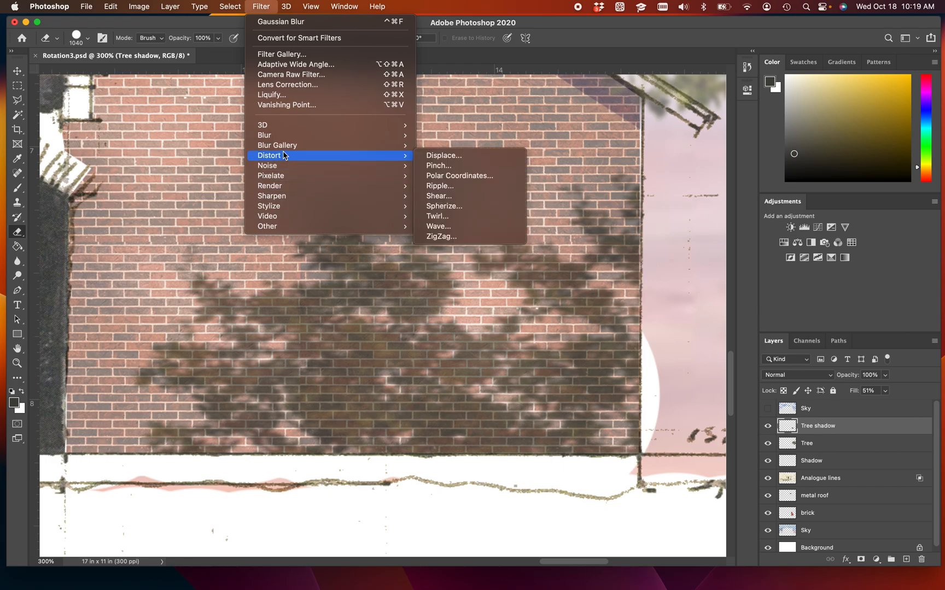
mouse_move(284, 151)
mouse_move(344, 157)
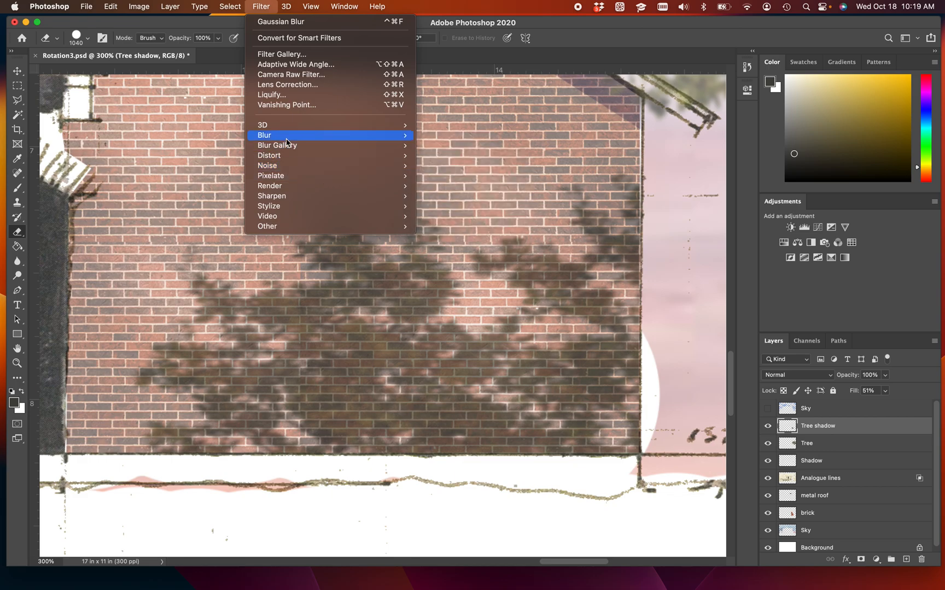
click(453, 178)
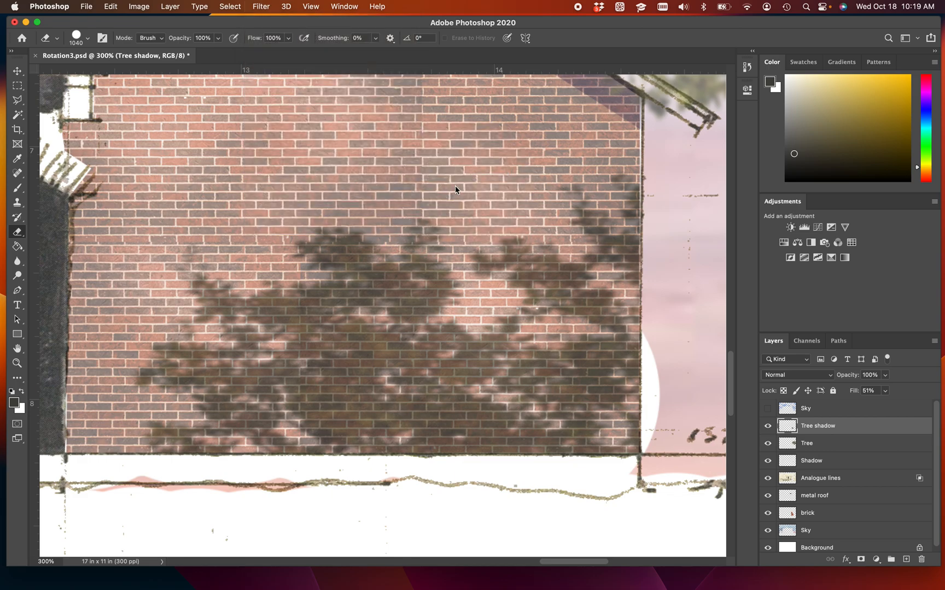
drag(668, 333, 677, 334)
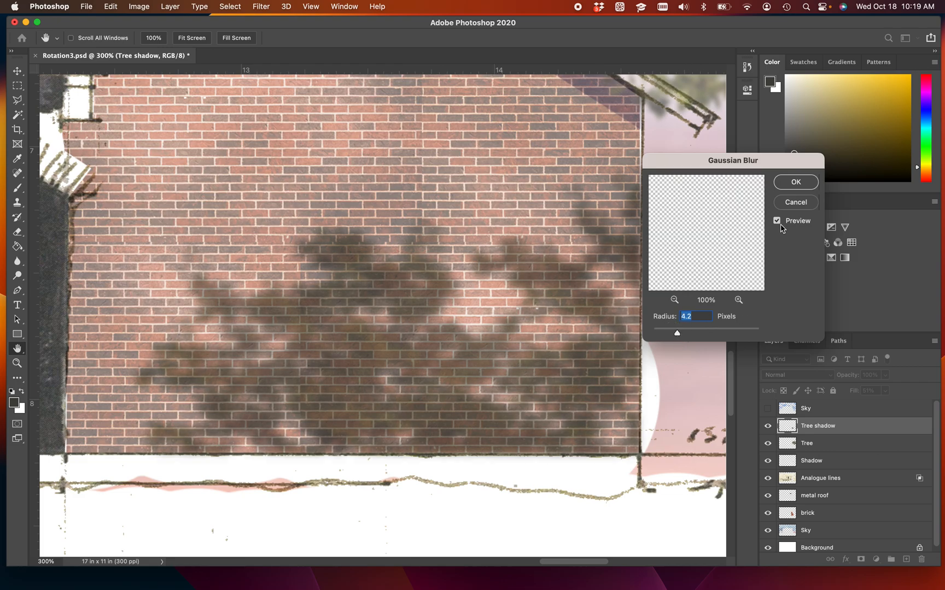
click(794, 184)
Reduce the Tree shadow layer's fill to 35%.
key(super+minus)
key(super+minus)
key(super+minus)
key(super+minus)
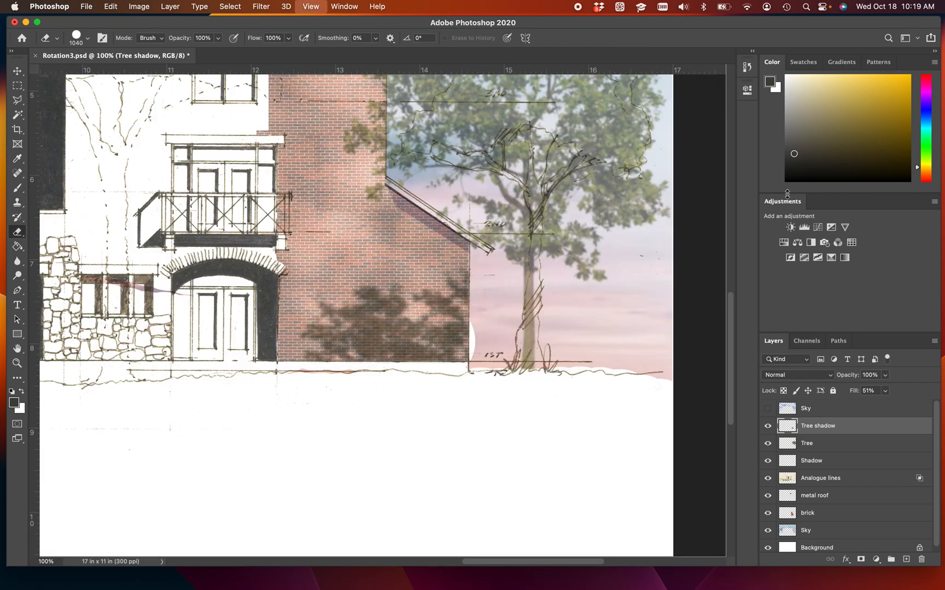
click(884, 390)
drag(886, 407, 870, 408)
Tint the Tree shadow layer's midtones with Color Balance, setting Cyan/Red to -18 and Yellow/Blue to +61.
key(super+plus)
key(super+plus)
key(super+plus)
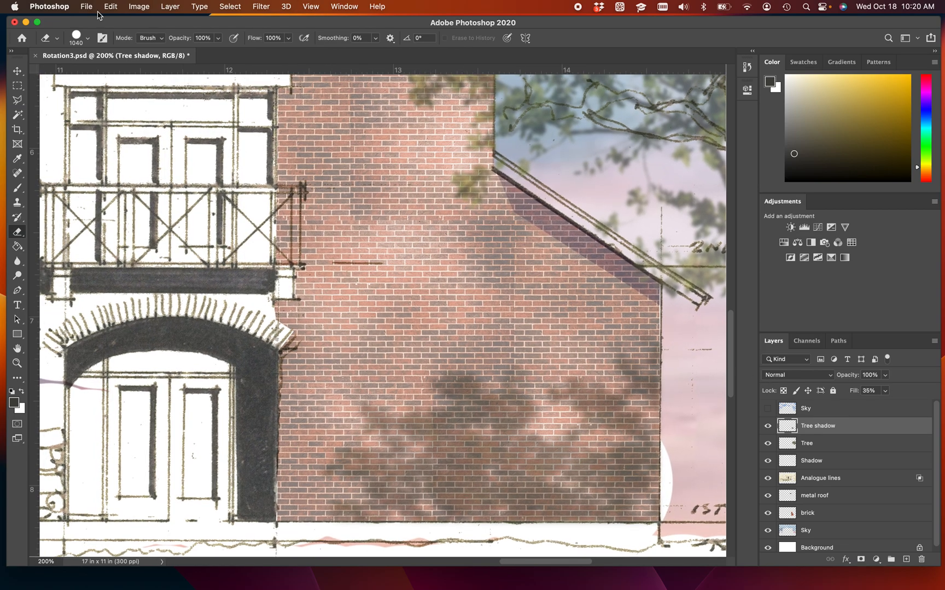
click(148, 7)
mouse_move(169, 38)
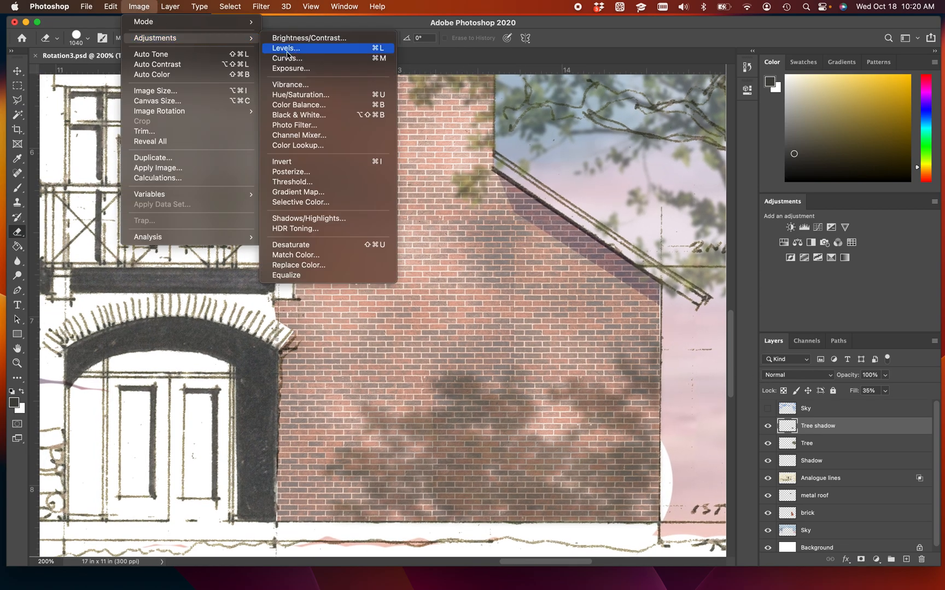
click(309, 107)
drag(638, 207, 627, 189)
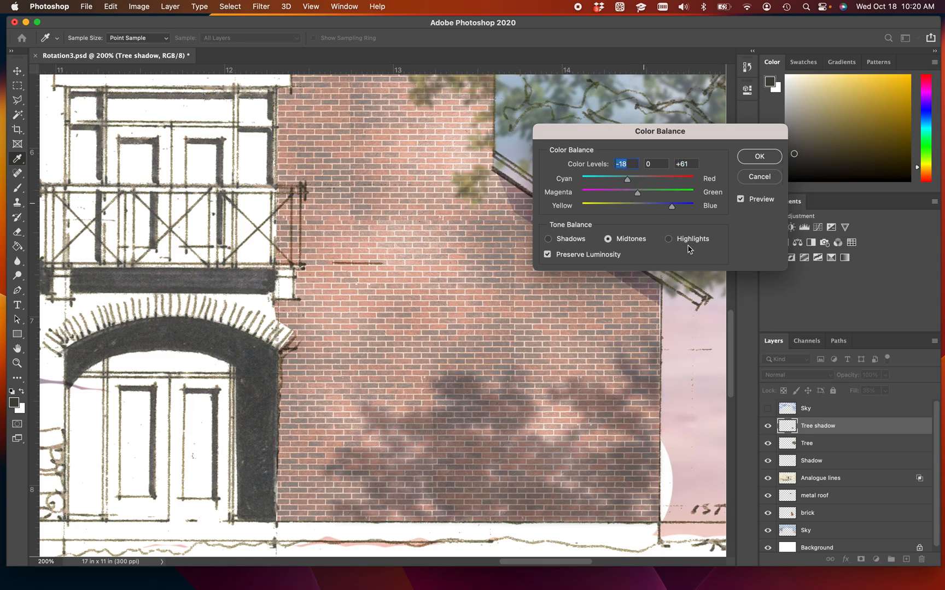
click(758, 157)
key(e)
Examine how the tree and its wall shadow read across the whole elevation.
key(super+minus)
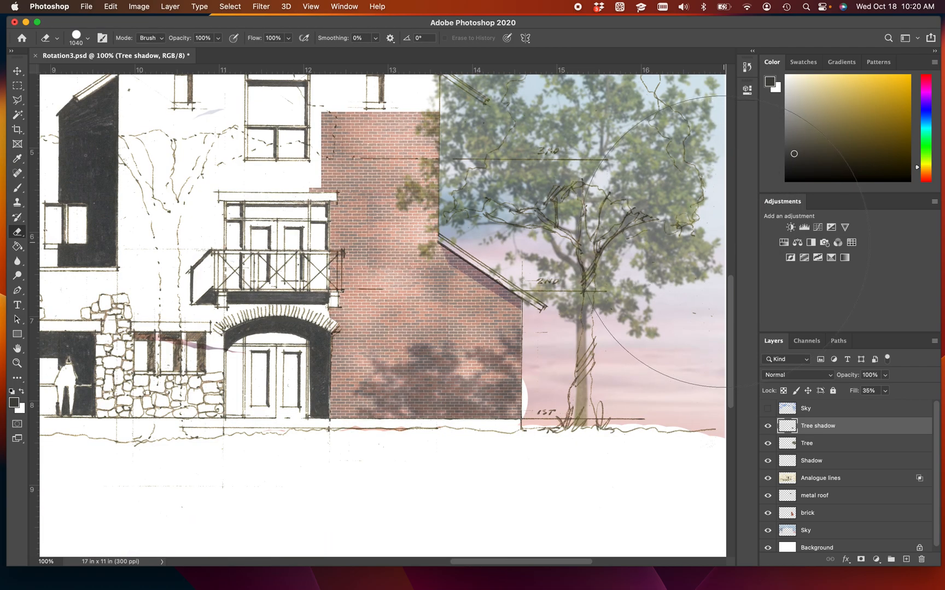
key(super+minus)
key(super+minus)
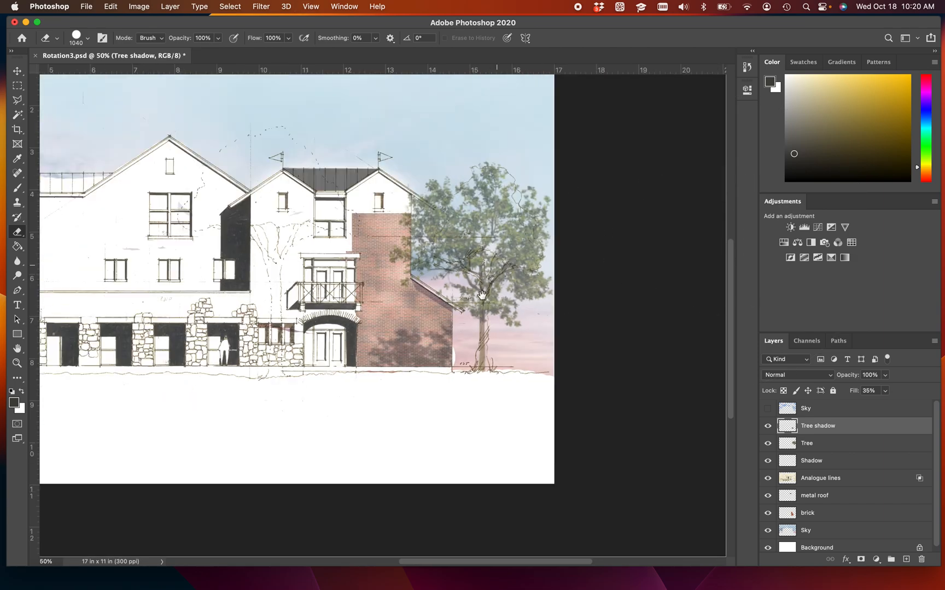
key(super+plus)
key(super+r)
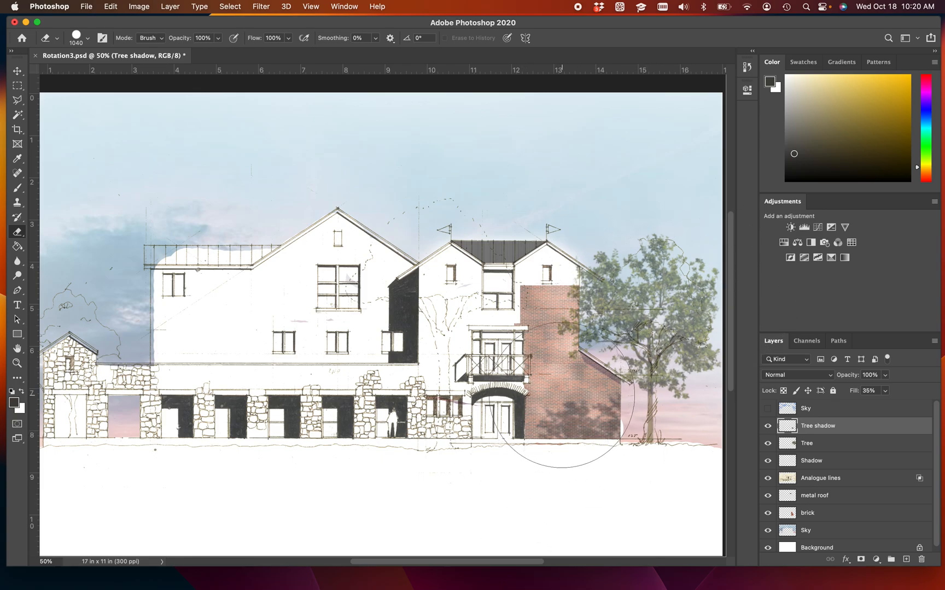
key(super+r)
mouse_move(288, 462)
mouse_down()
mouse_move(458, 454)
mouse_move(346, 464)
mouse_move(260, 451)
mouse_up()
key(super+r)
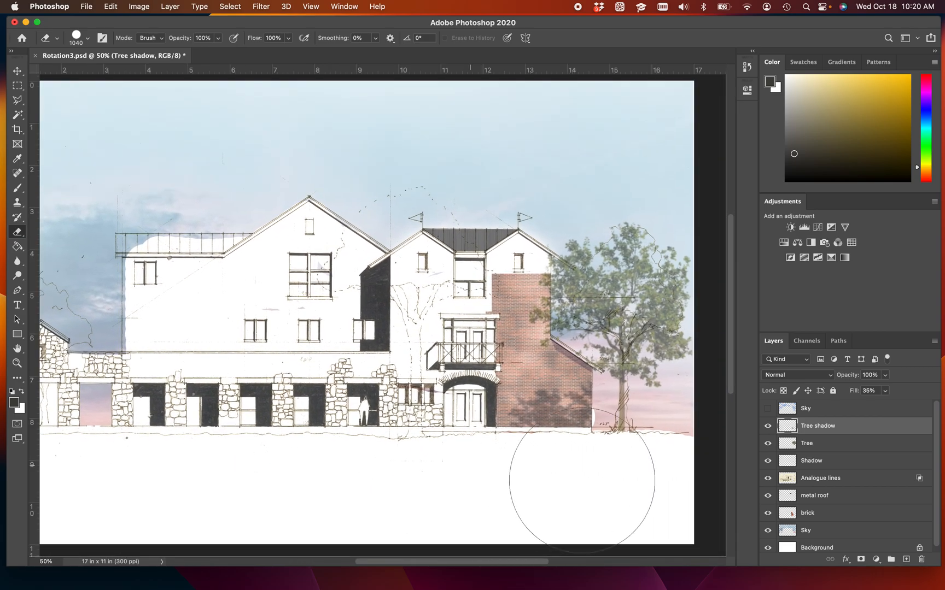
Duplicate the Tree layer, enlarge the copy to about 113% and flip it horizontally.
click(819, 451)
key(super+c)
key(super+v)
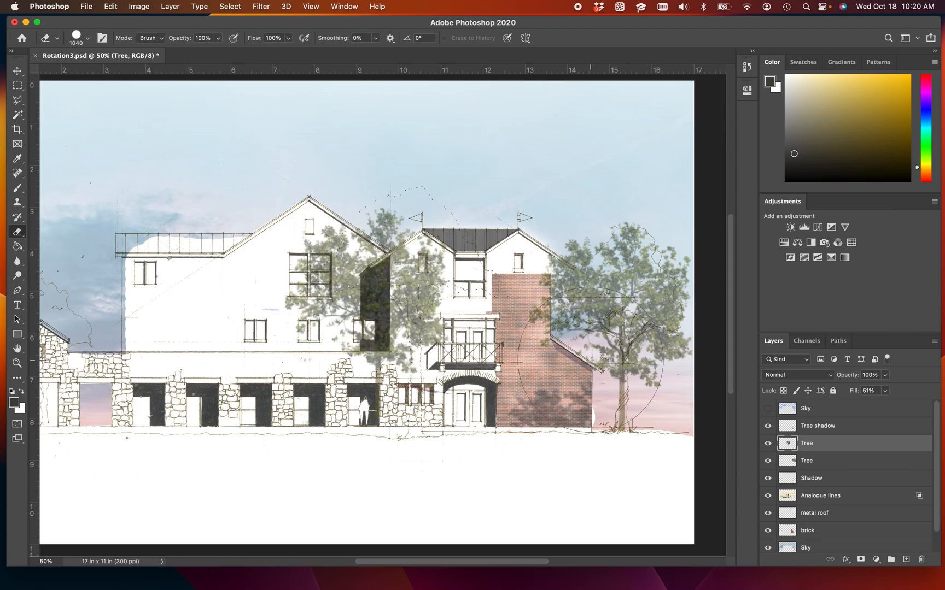
key(super+t)
drag(283, 207, 262, 178)
right_click(311, 279)
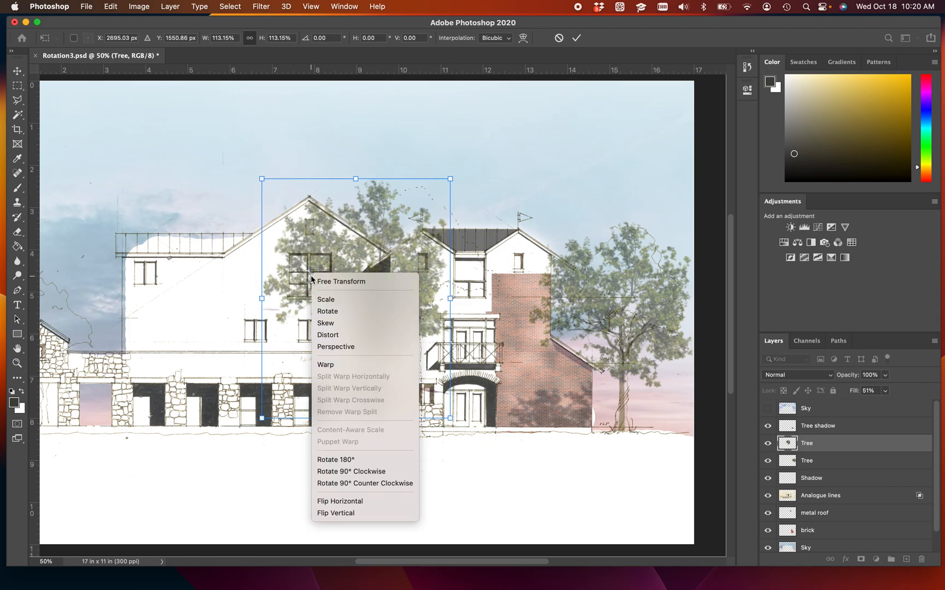
click(366, 507)
Enlarge the flipped tree copy to 118.62% and stand it on the ground line in front of the facade beside the arched entrance.
drag(336, 293, 252, 301)
drag(369, 310, 378, 310)
scroll(375, 378, left, 5)
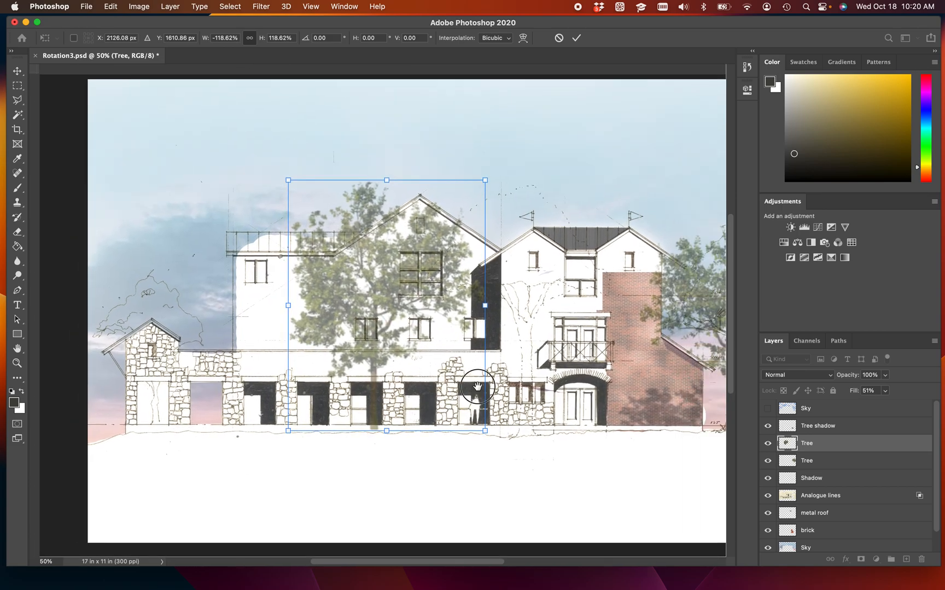
drag(361, 328, 508, 322)
scroll(479, 477, right, 5)
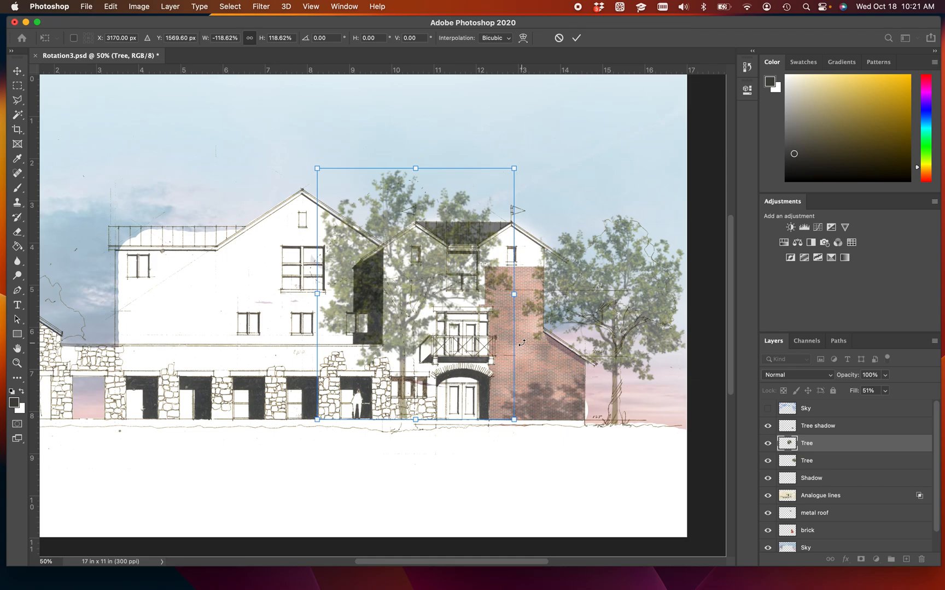
key(Return)
key(e)
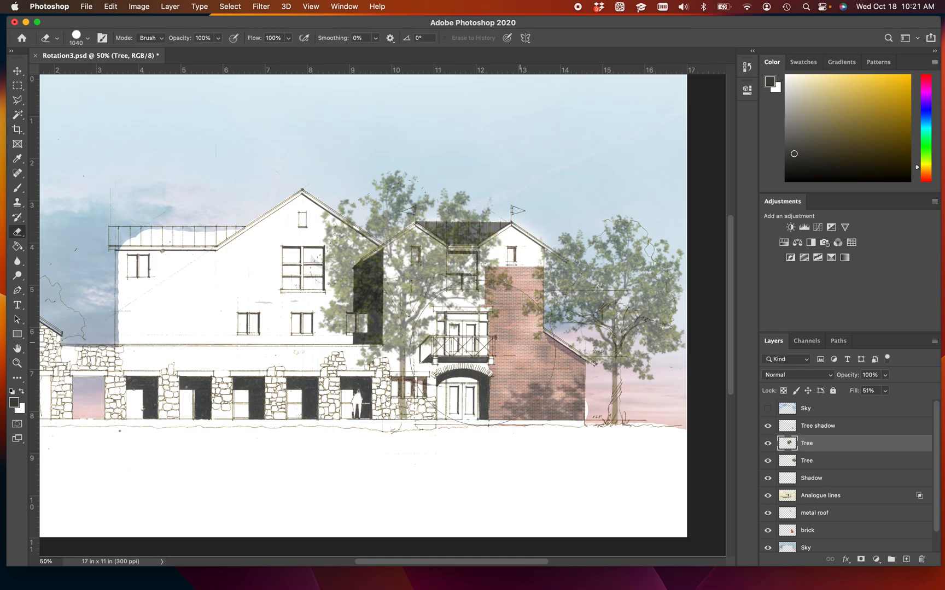
Switch to Brave, pick the dense, full-crowned Tony Textures tree from the "trees in elevation png" results and bring it into the Photoshop elevation.
mouse_move(433, 588)
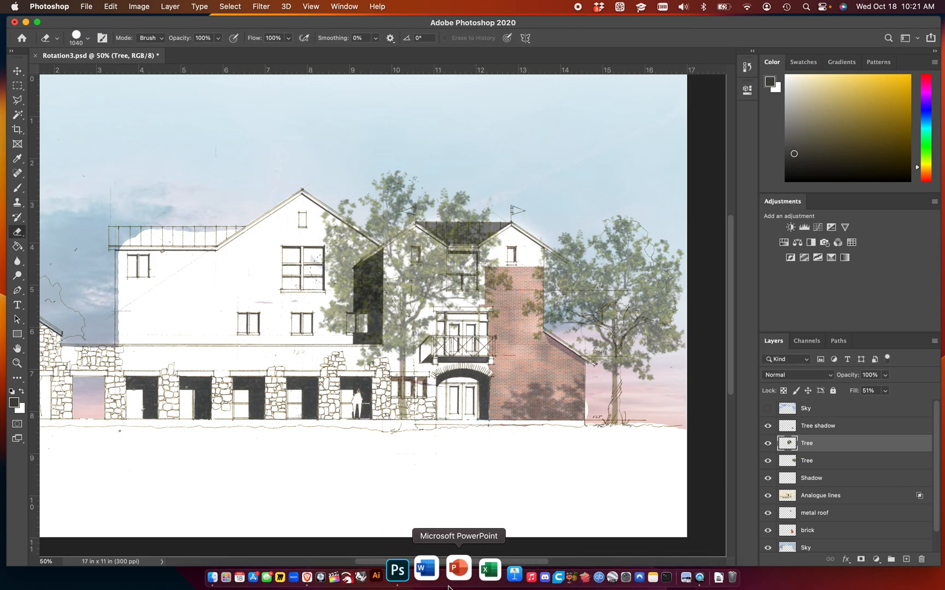
click(345, 571)
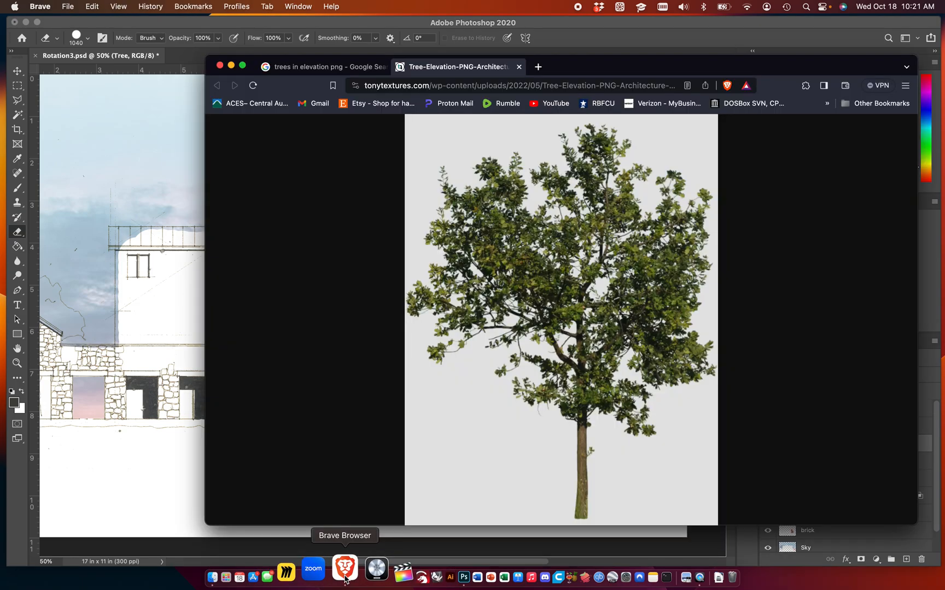
click(296, 71)
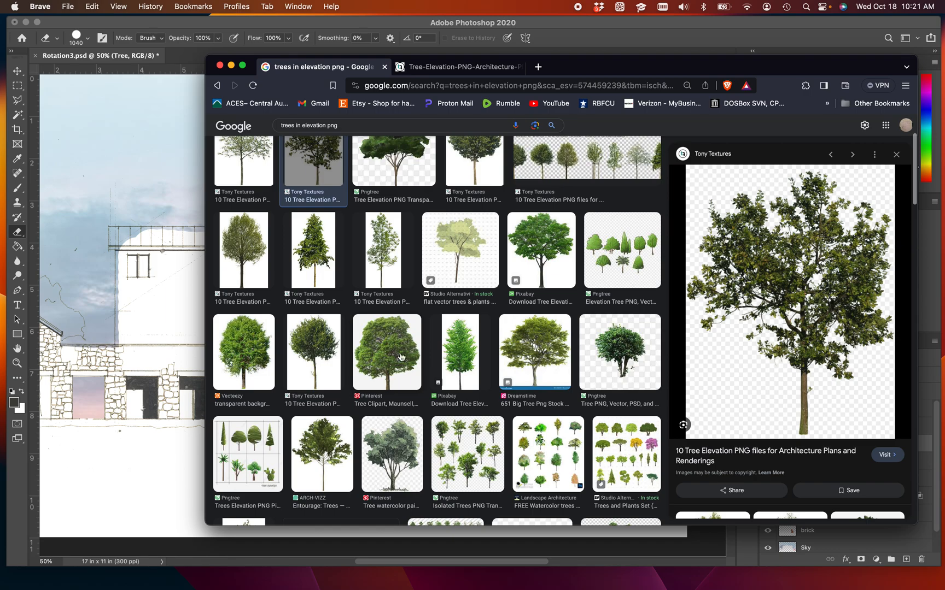
click(340, 451)
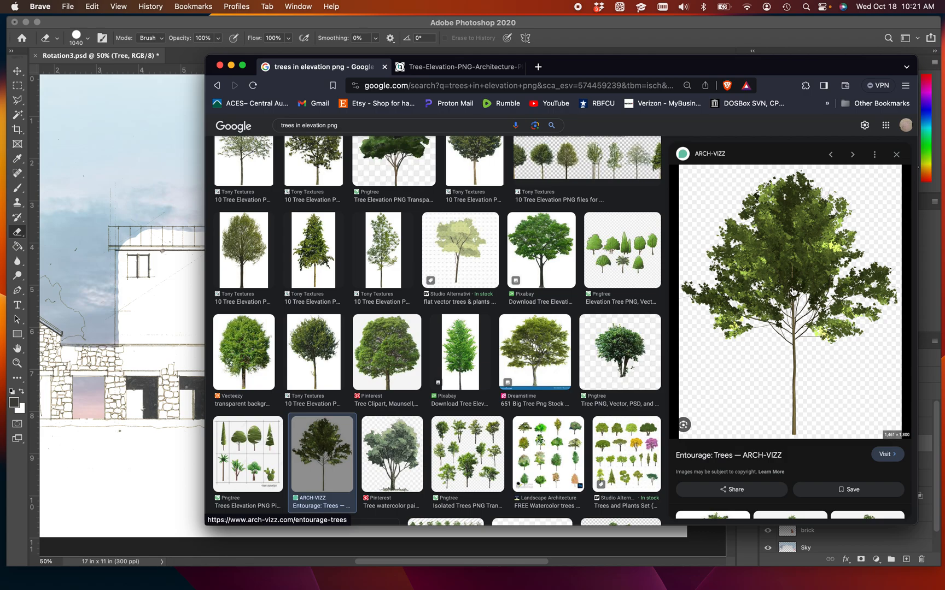
click(271, 258)
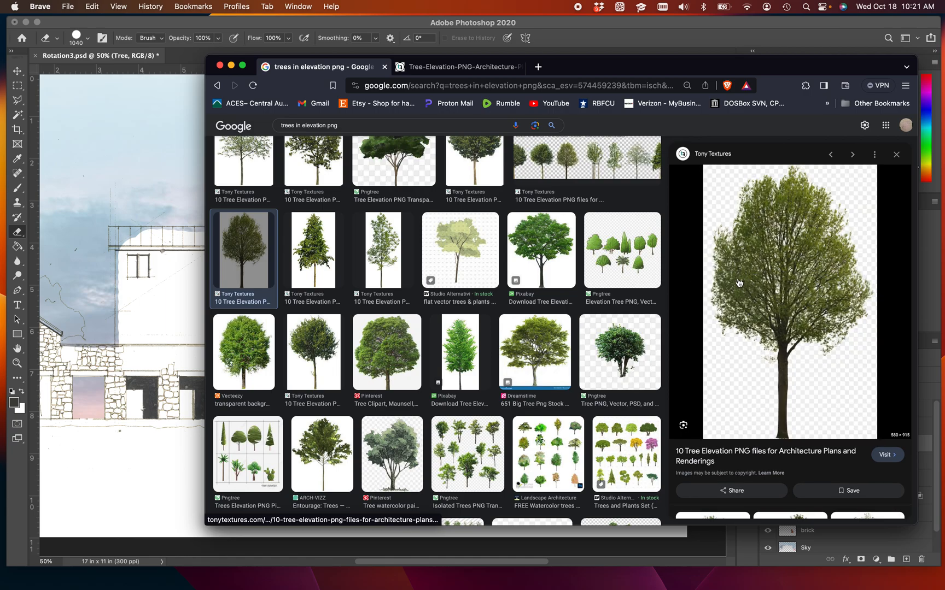
drag(776, 303, 129, 304)
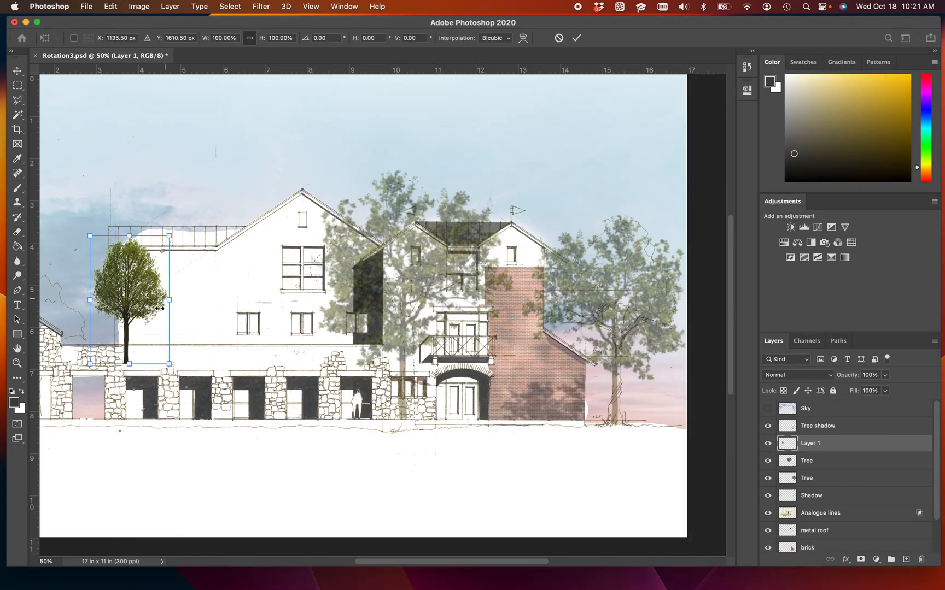
Scale the new tree to 221.98% wide and 192.80% high, rotate it -1.53 degrees and stand it by the small stone gable.
drag(169, 370, 541, 467)
drag(394, 335, 296, 281)
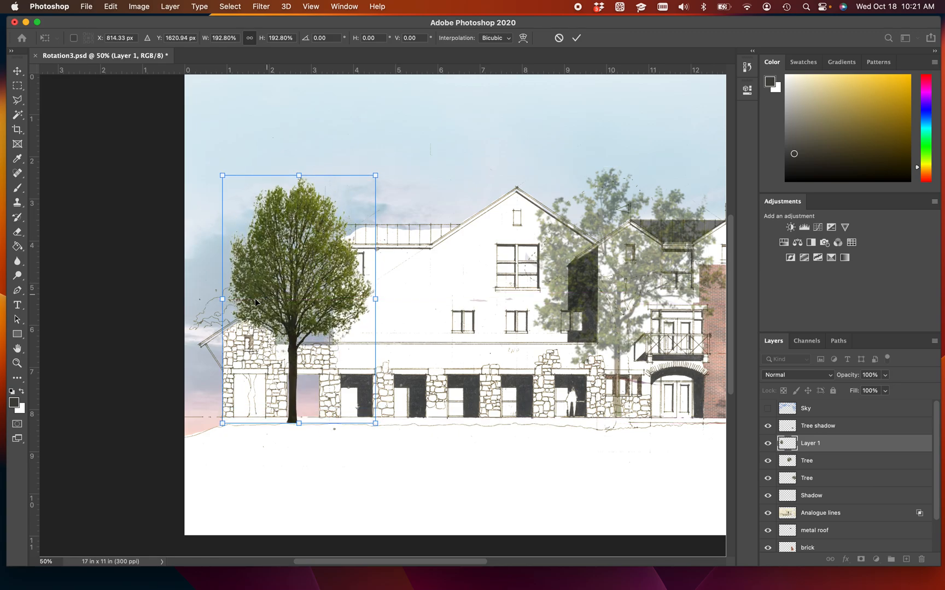
drag(222, 299, 198, 309)
drag(395, 170, 395, 162)
drag(287, 399, 296, 395)
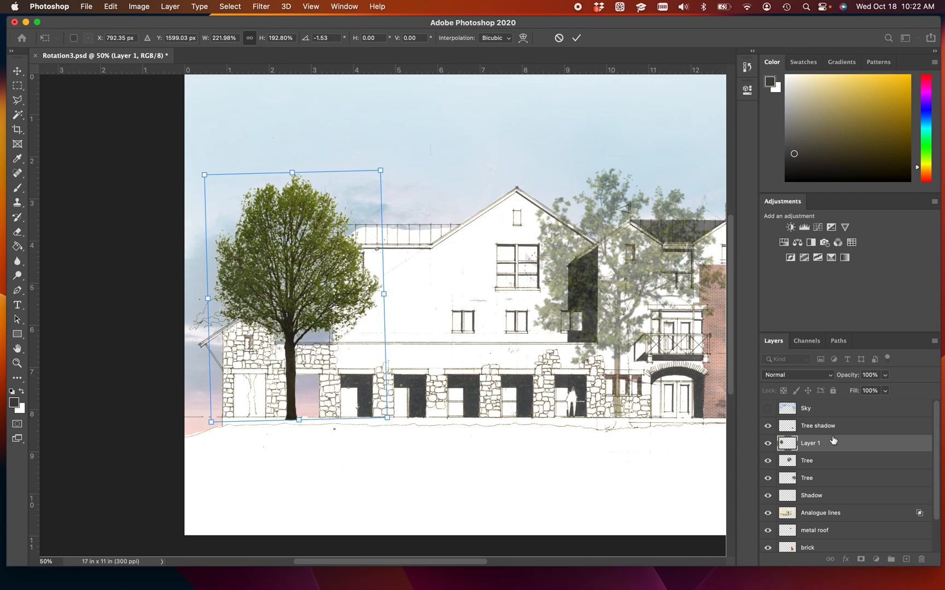
Move the new tree's layer below brick, directly above the lower Sky layer.
scroll(828, 435, down, 2)
drag(822, 433, 826, 520)
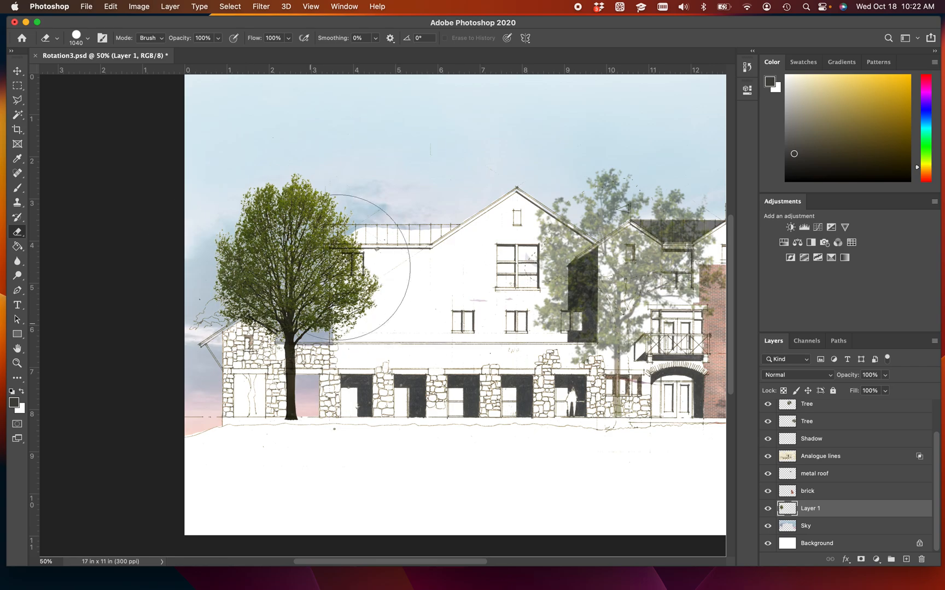
key(super+minus)
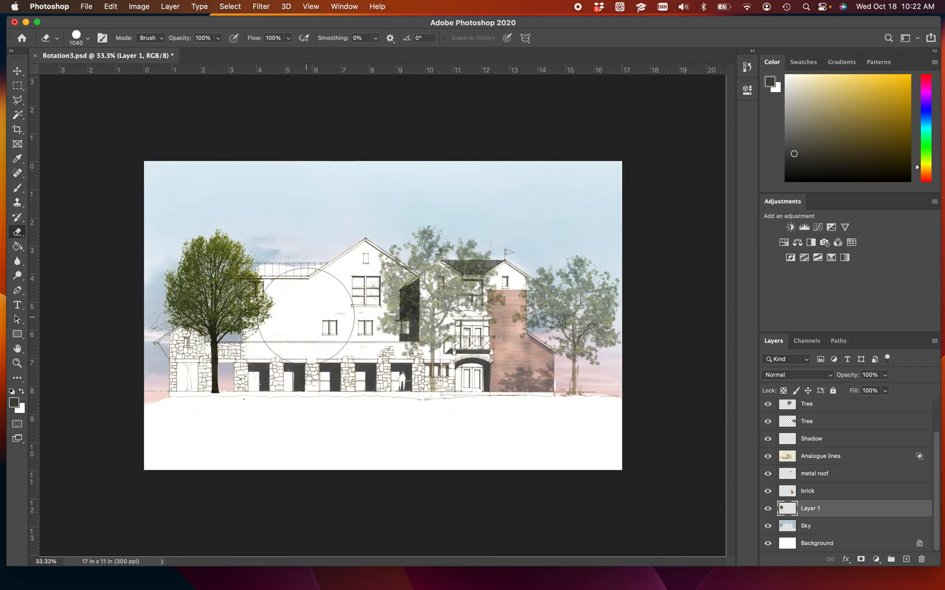
Outline the stone gable, wall, roof and facade areas overlapped by the new tree with the Polygonal Lasso.
key(super+plus)
key(super+plus)
drag(280, 327, 547, 298)
key(super+plus)
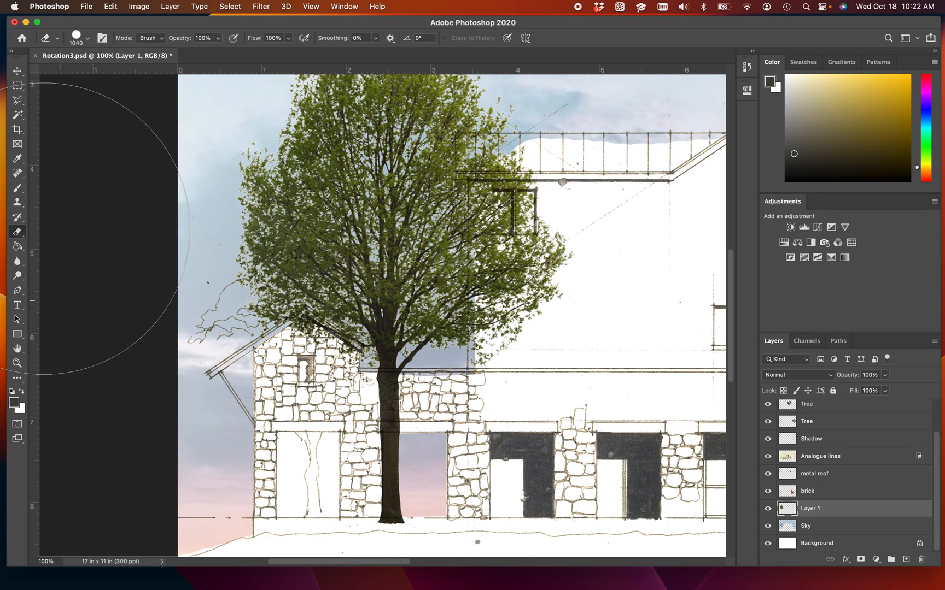
click(17, 100)
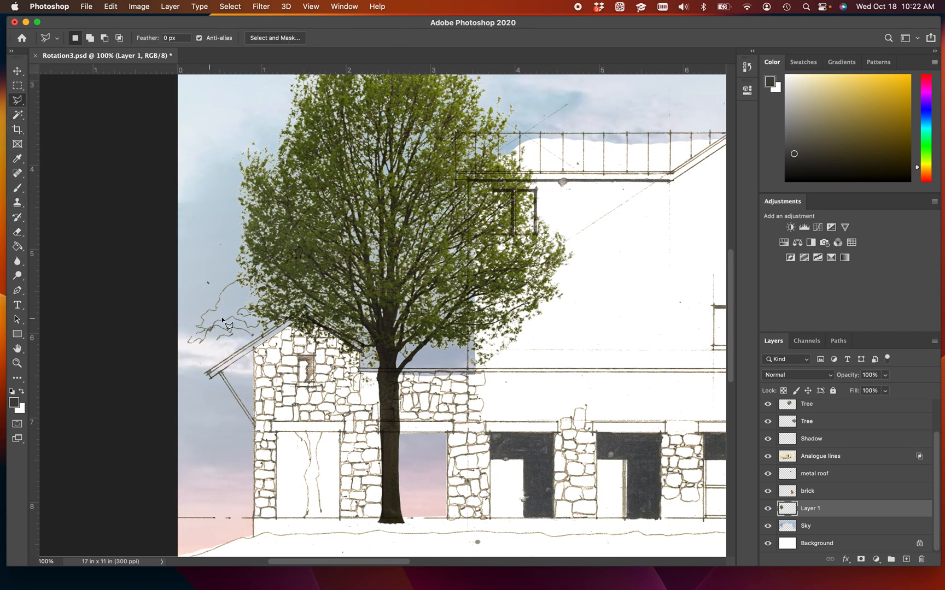
click(235, 353)
click(363, 366)
click(456, 179)
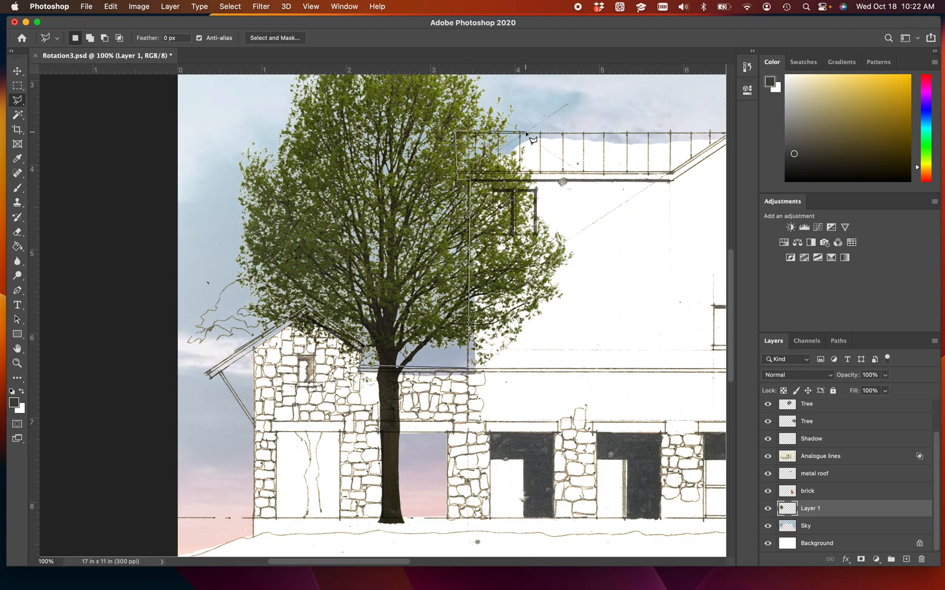
click(612, 133)
click(642, 341)
click(521, 426)
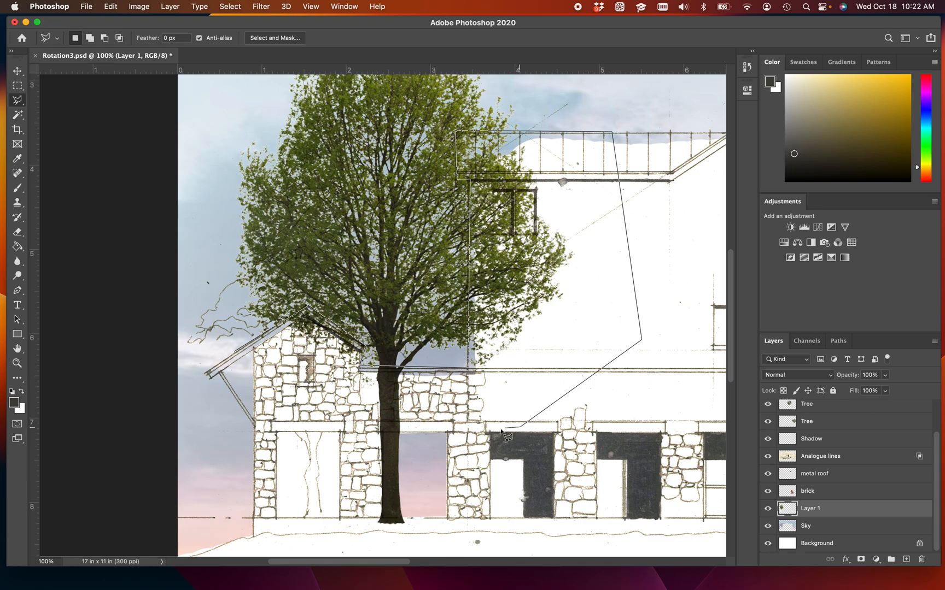
click(382, 430)
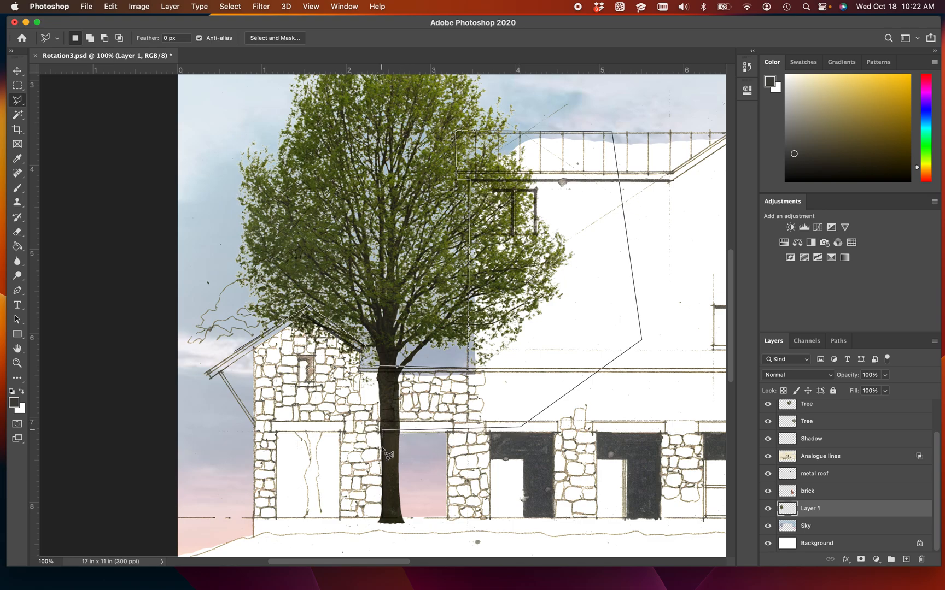
click(382, 515)
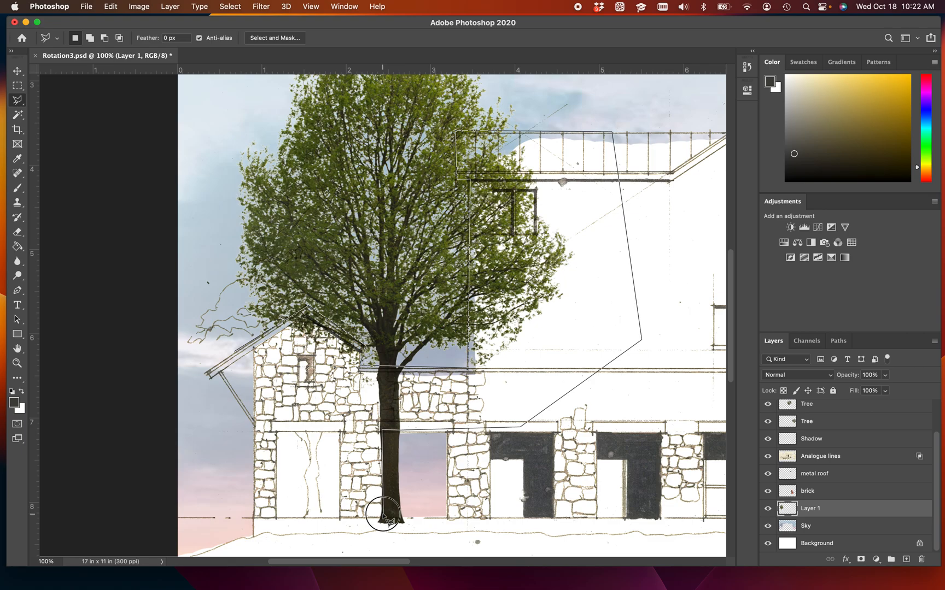
click(263, 514)
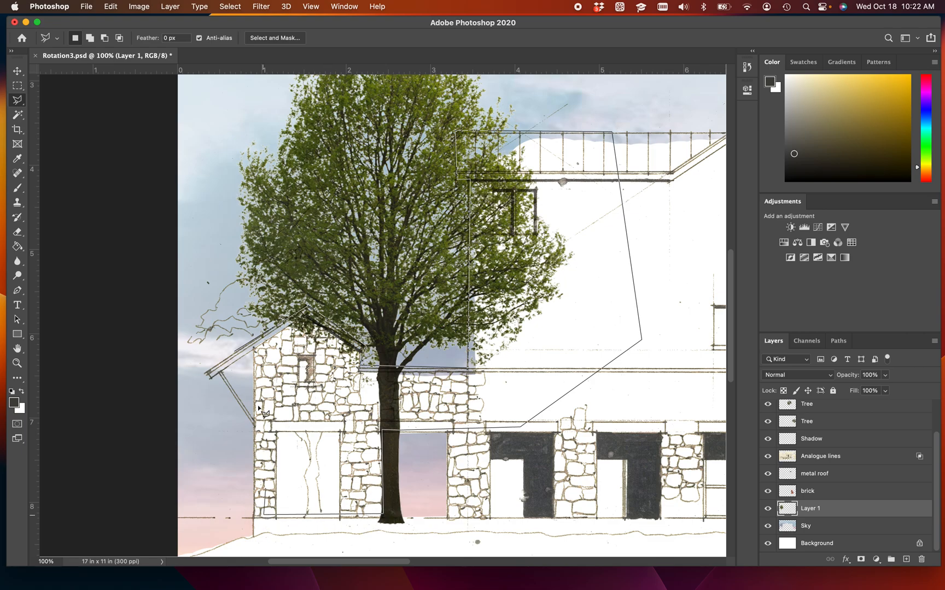
click(255, 340)
click(256, 342)
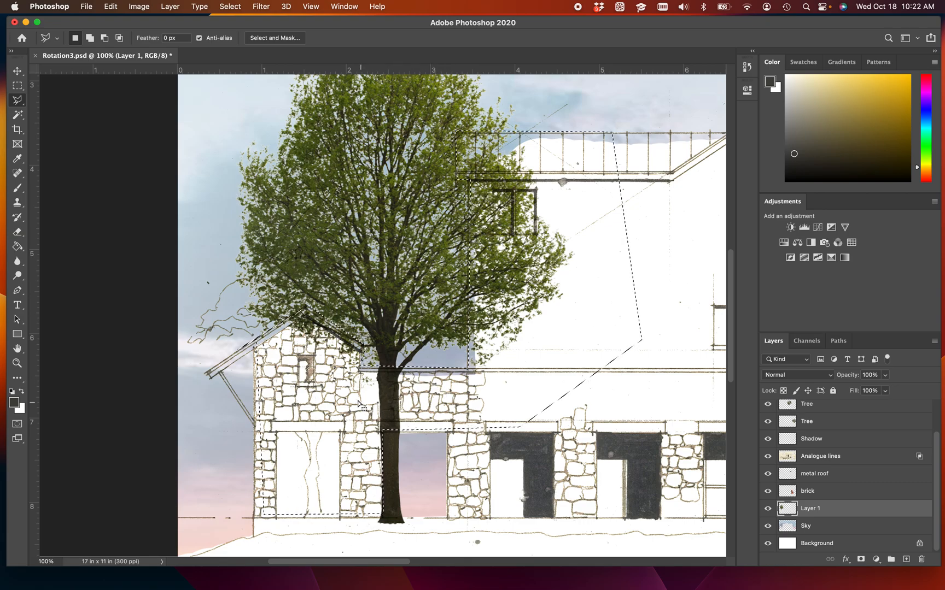
Erase the parts of the new tree inside the building outline and clear the selection.
key(e)
mouse_move(453, 421)
mouse_down()
mouse_move(323, 437)
mouse_move(415, 539)
mouse_move(594, 304)
mouse_move(417, 196)
mouse_move(447, 123)
mouse_up()
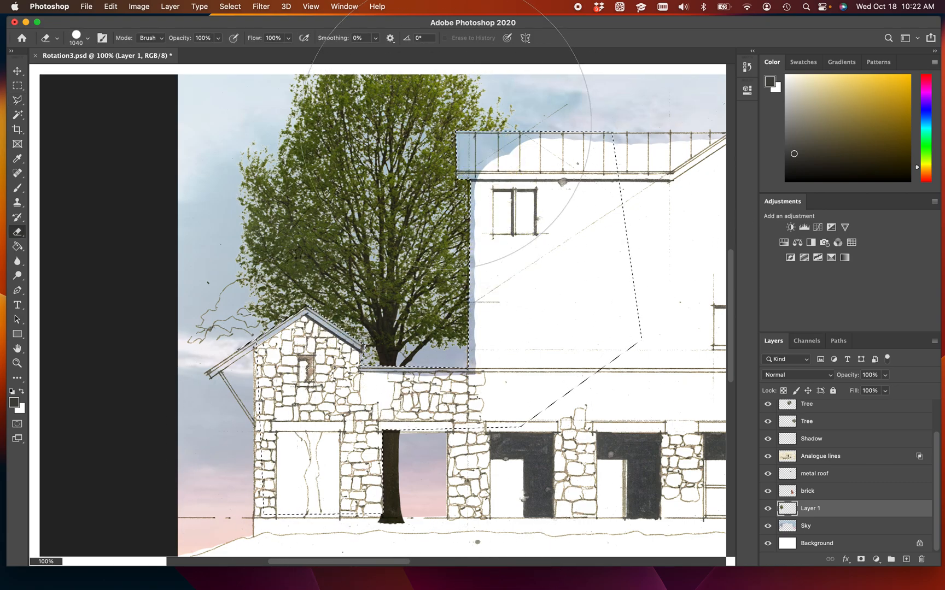
key(super+r)
key(super+d)
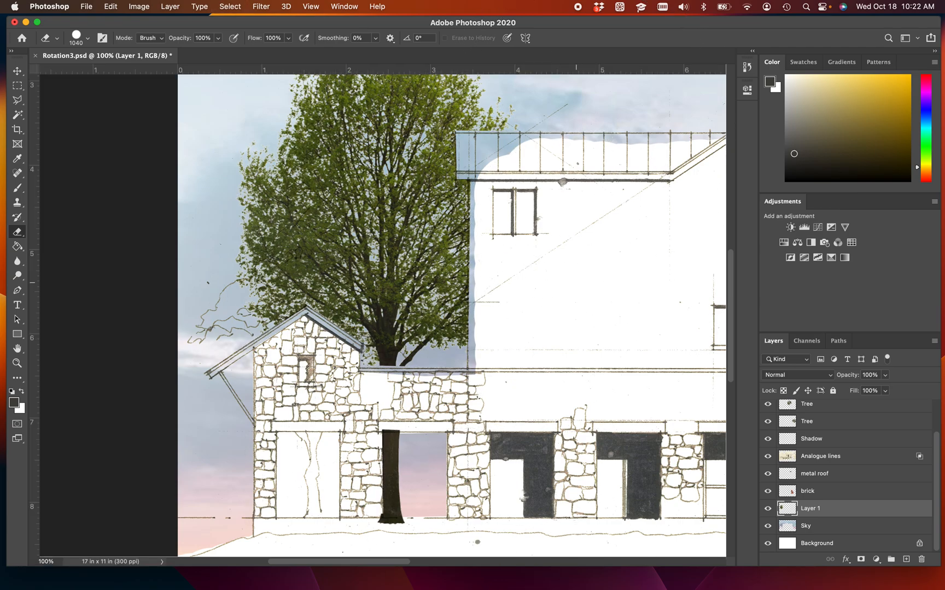
key(super+minus)
key(super+minus)
key(super+minus)
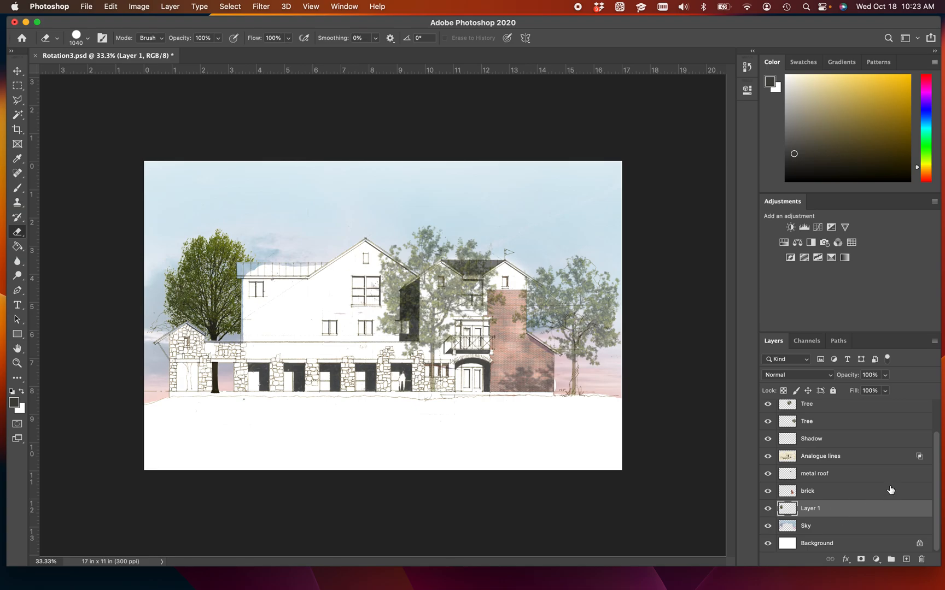
Rename the new tree's layer as "TRee another one".
double_click(819, 512)
text(TRee anoth)
key(Return)
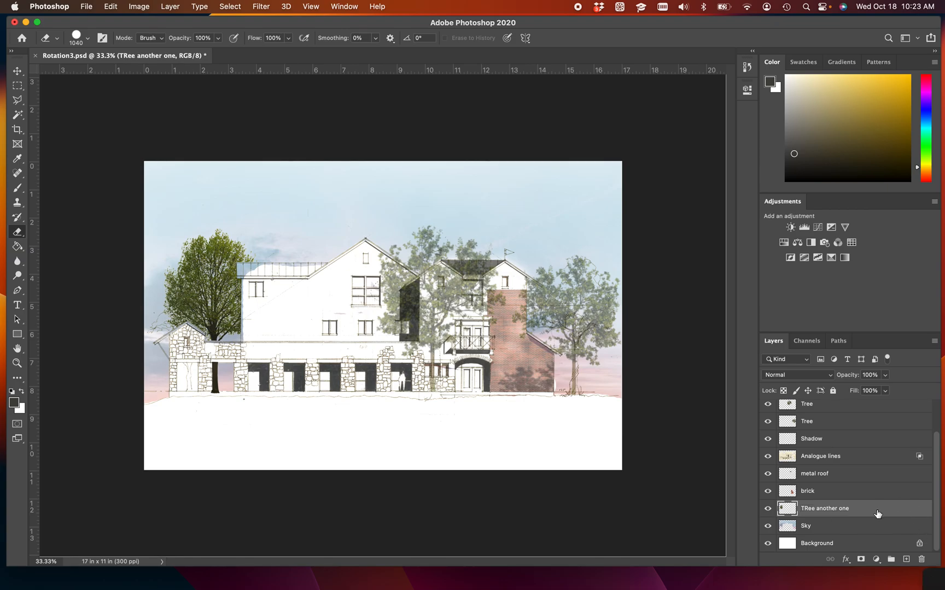
Reduce the TRee another one layer's fill to 29% and erase the leftover trunk in the stone wall opening.
click(885, 390)
drag(882, 406, 851, 429)
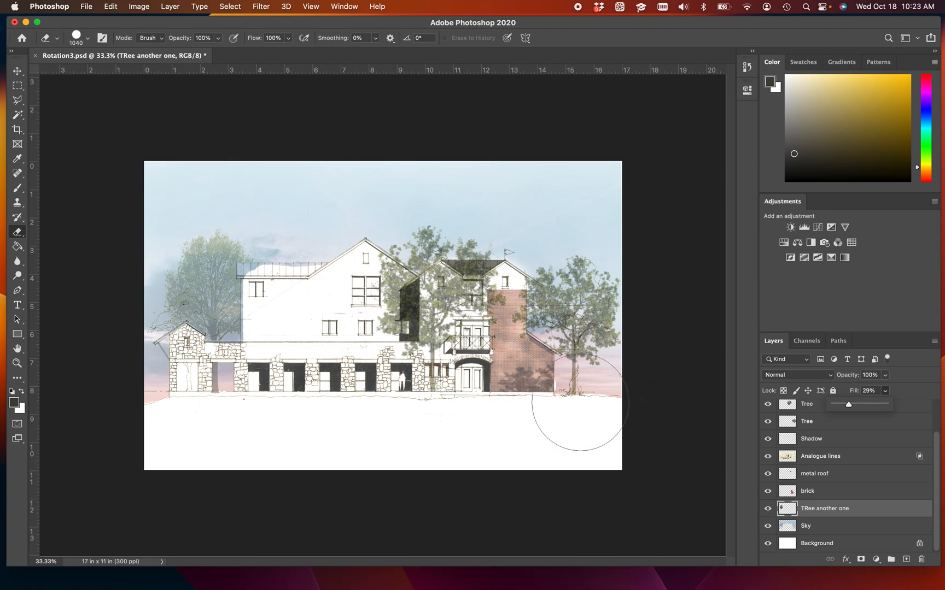
click(304, 422)
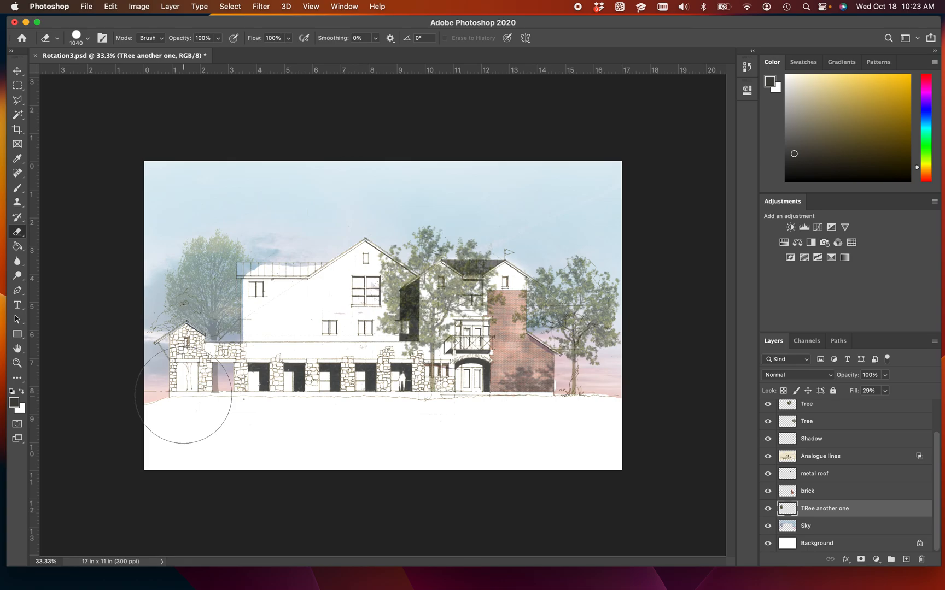
click(183, 395)
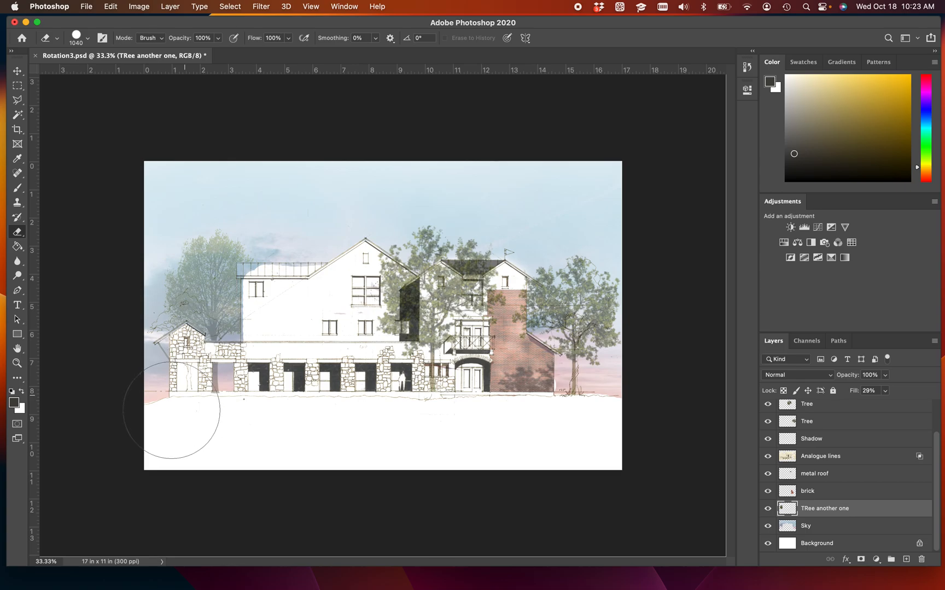
Switch to the Brave browser and search Google Images for "forrest in elevation png".
mouse_move(295, 579)
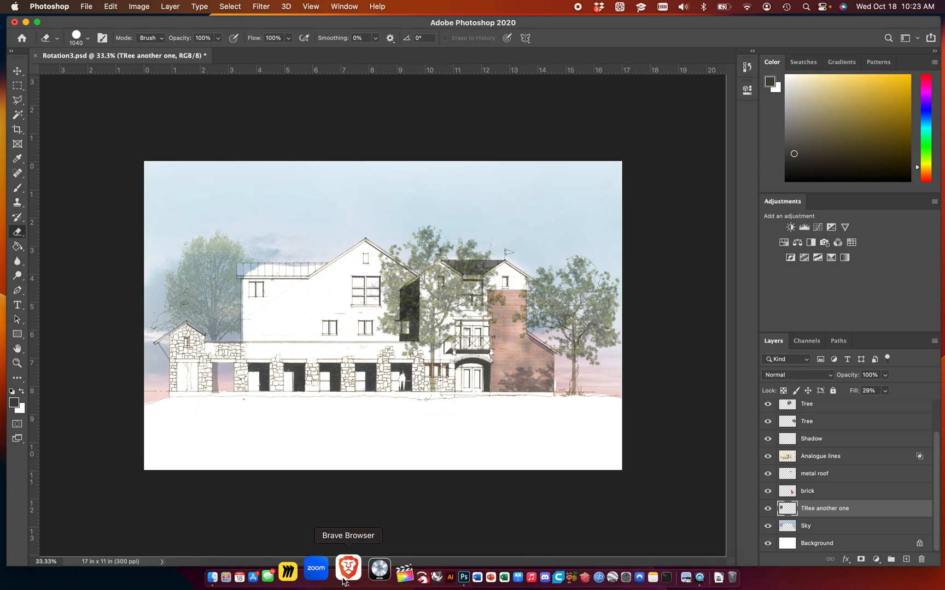
click(349, 574)
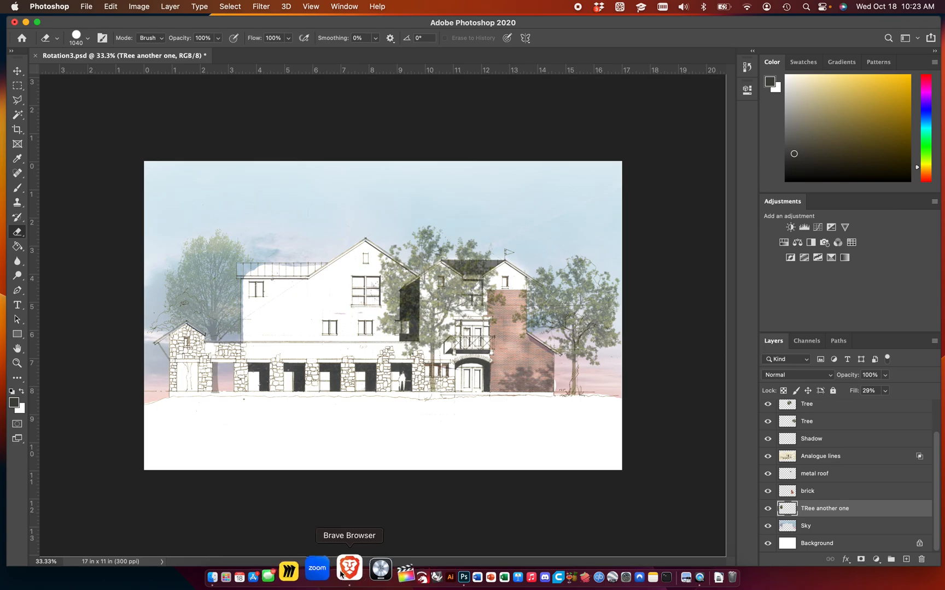
scroll(524, 163, up, 3)
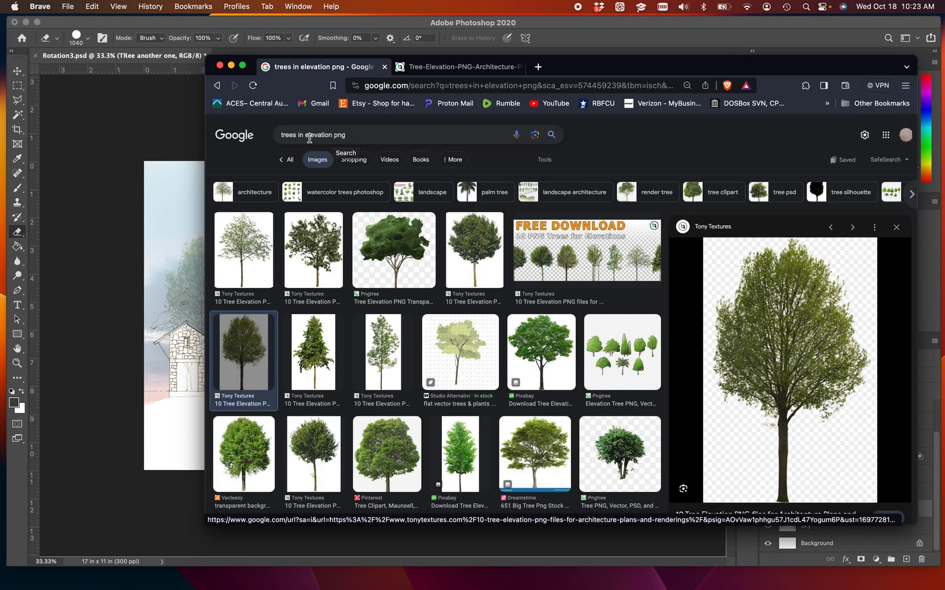
double_click(270, 136)
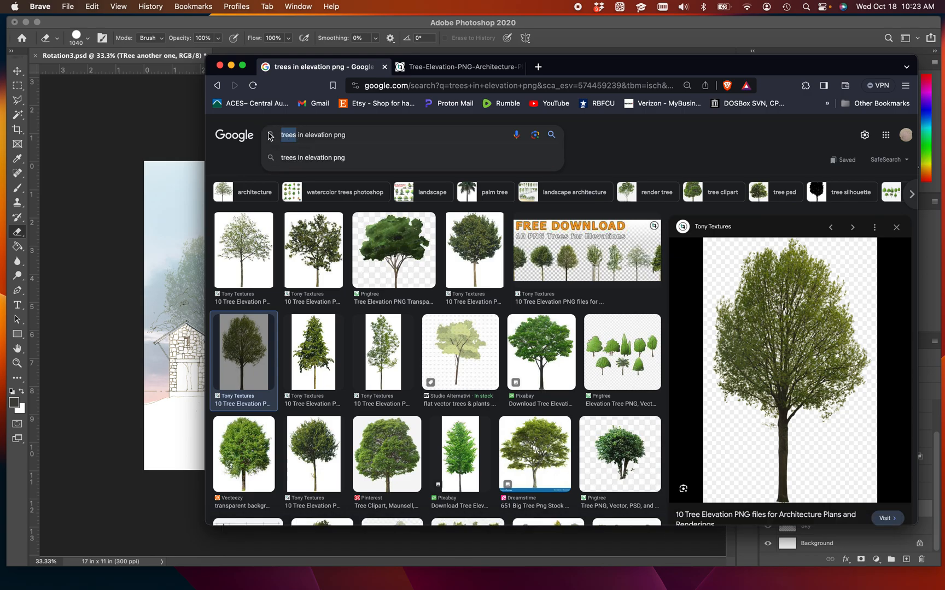
text(forrest)
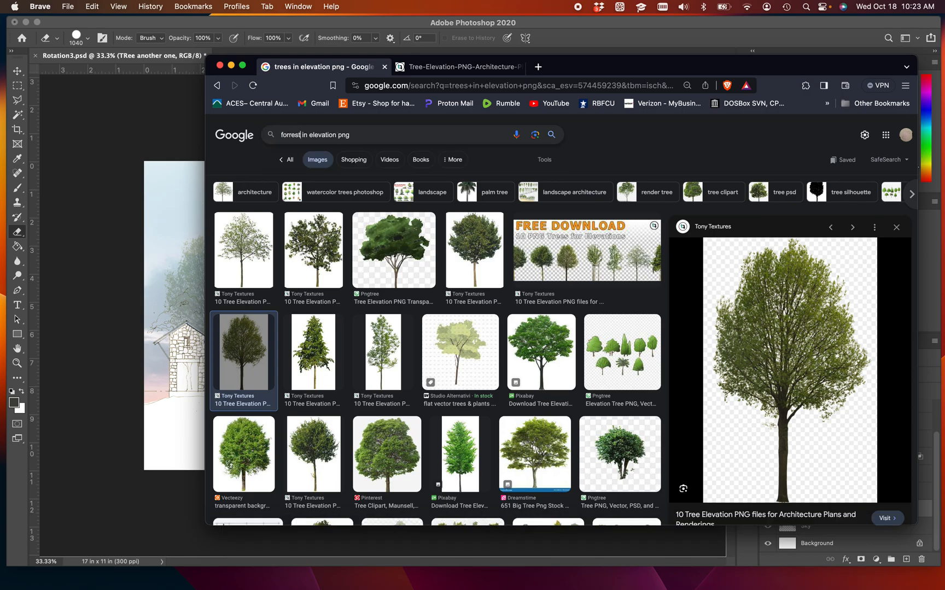
key(Return)
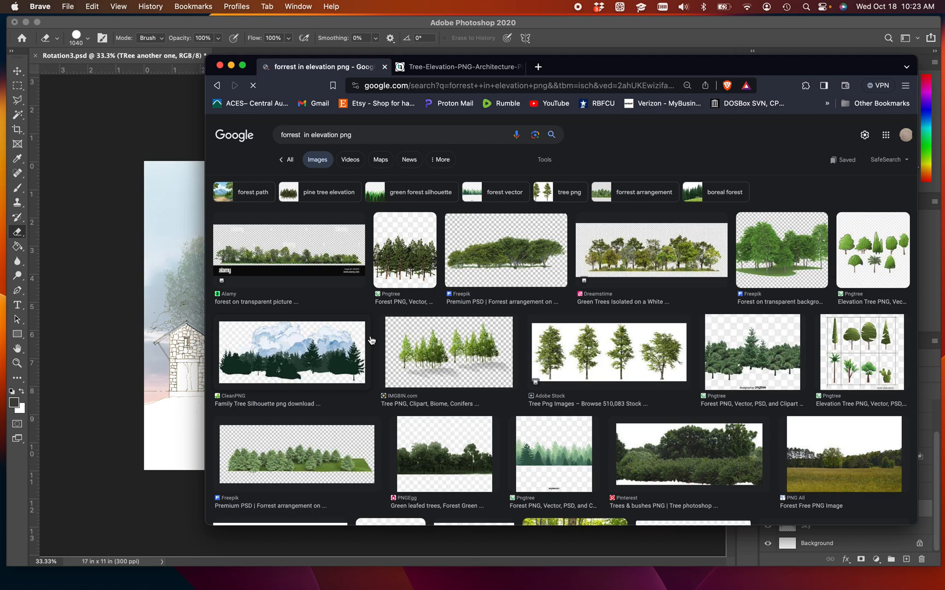
Examine the forest image results and their related images for a suitable transparent background tree line.
drag(295, 254, 358, 219)
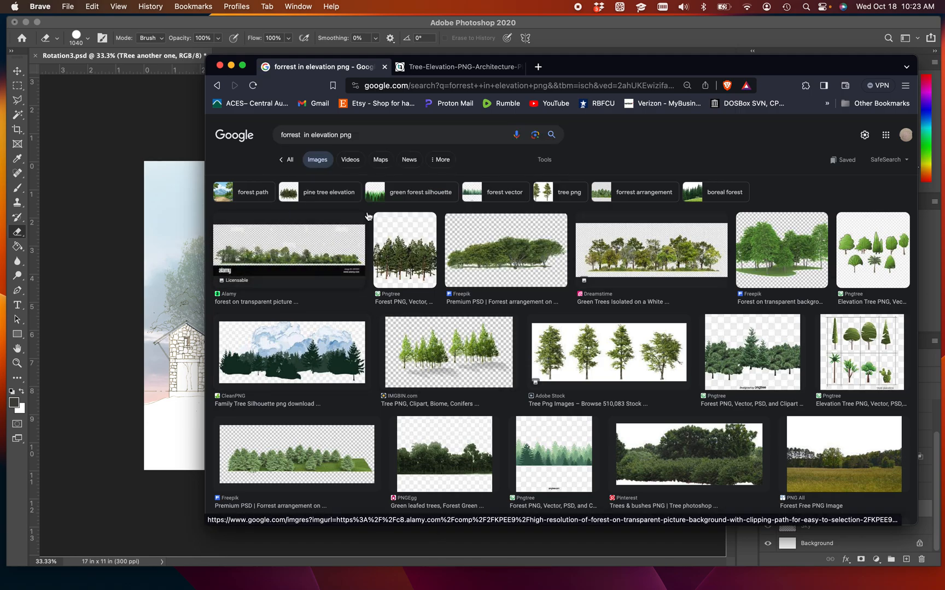
click(301, 254)
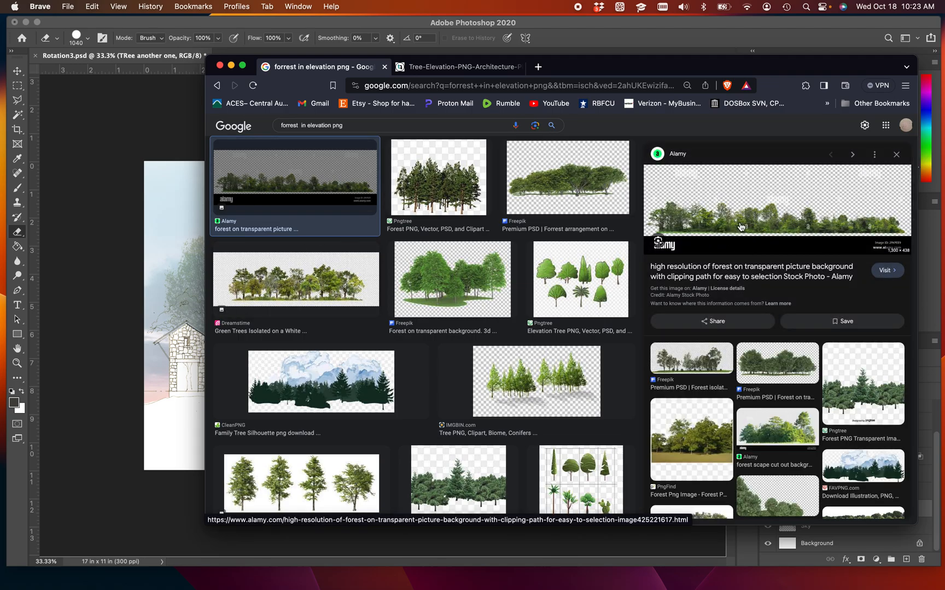
drag(699, 219, 670, 352)
click(671, 352)
drag(710, 240, 667, 274)
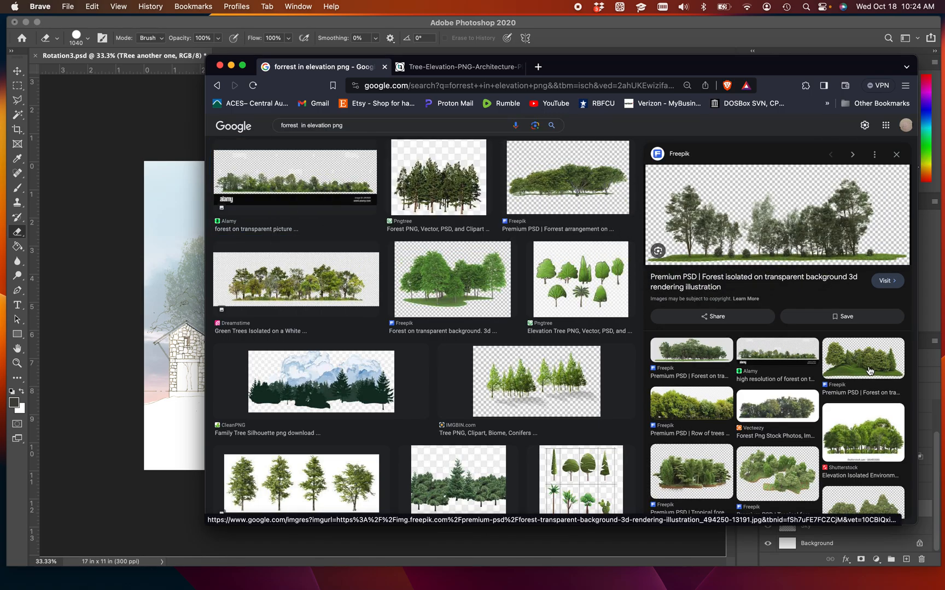
click(863, 358)
drag(758, 251, 810, 421)
click(707, 405)
scroll(498, 295, up, 3)
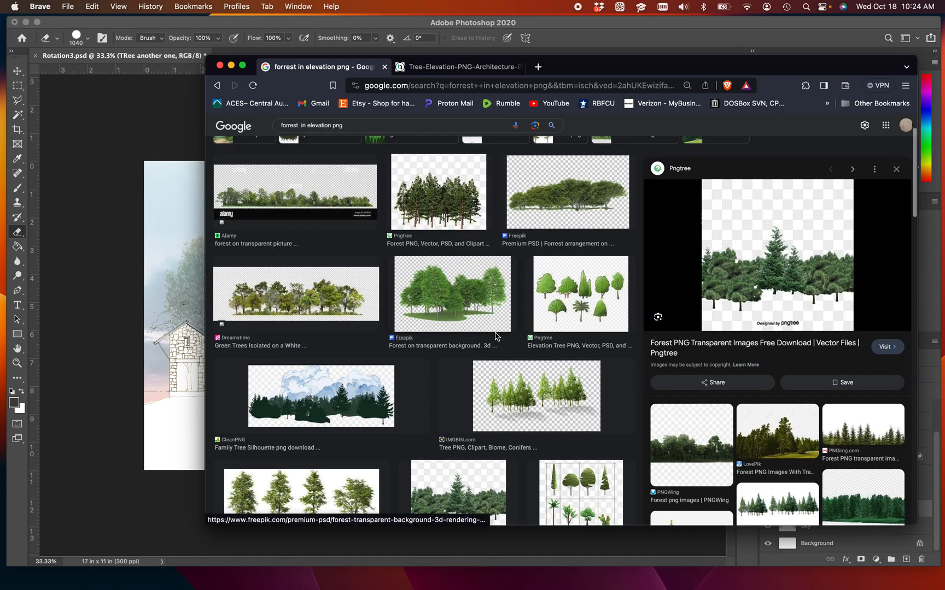
click(435, 245)
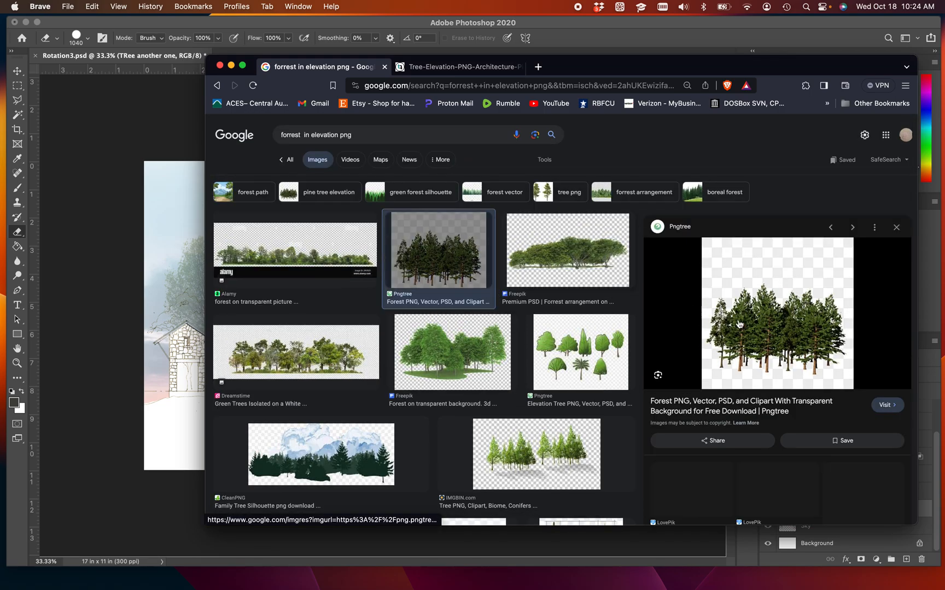
drag(623, 254, 642, 278)
Open the Freepik "Forrest arrangement on transparent background" image on its source page and copy the picture.
click(613, 263)
drag(738, 298, 574, 211)
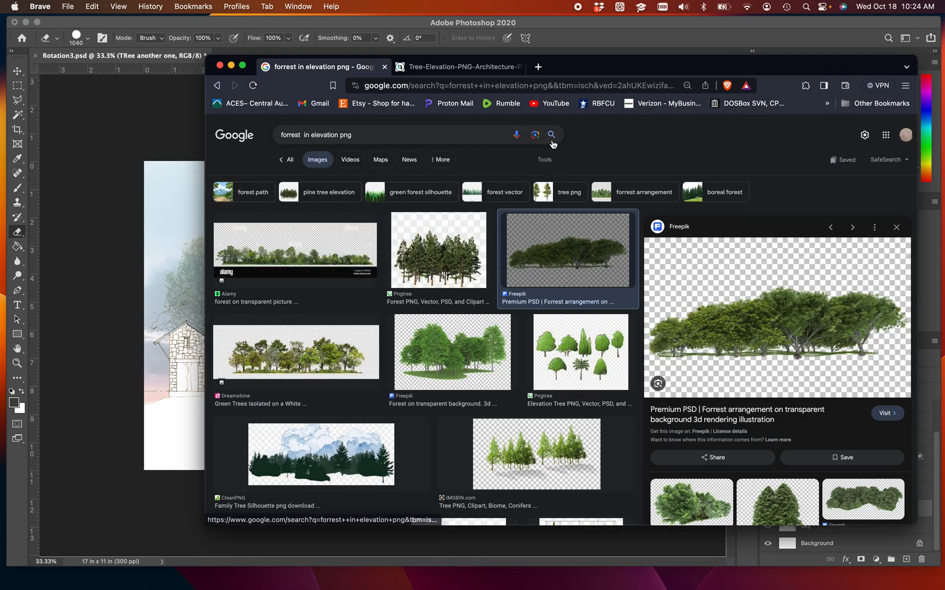
drag(547, 262, 549, 276)
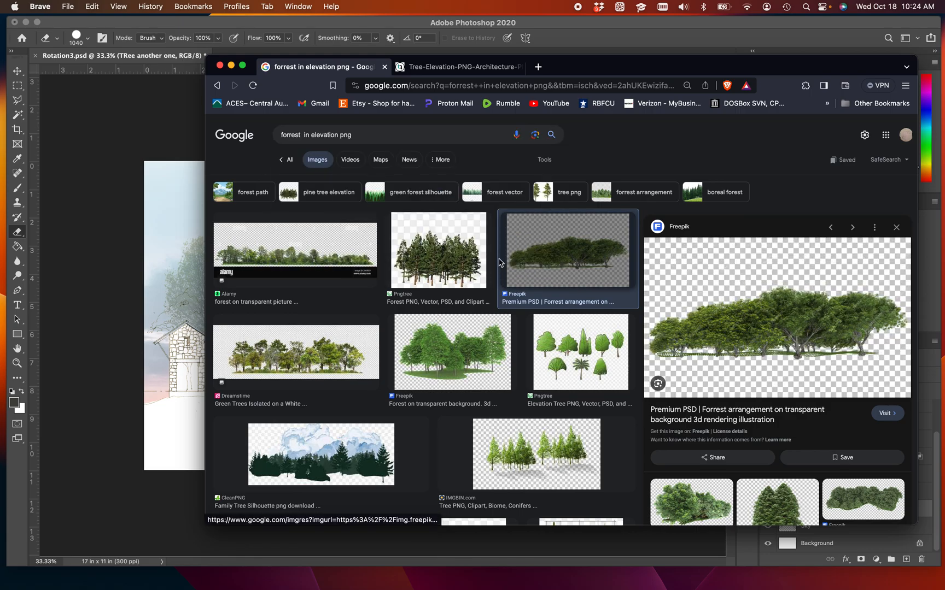
mouse_move(702, 273)
mouse_down()
mouse_move(710, 273)
mouse_move(705, 285)
mouse_up()
right_click(706, 285)
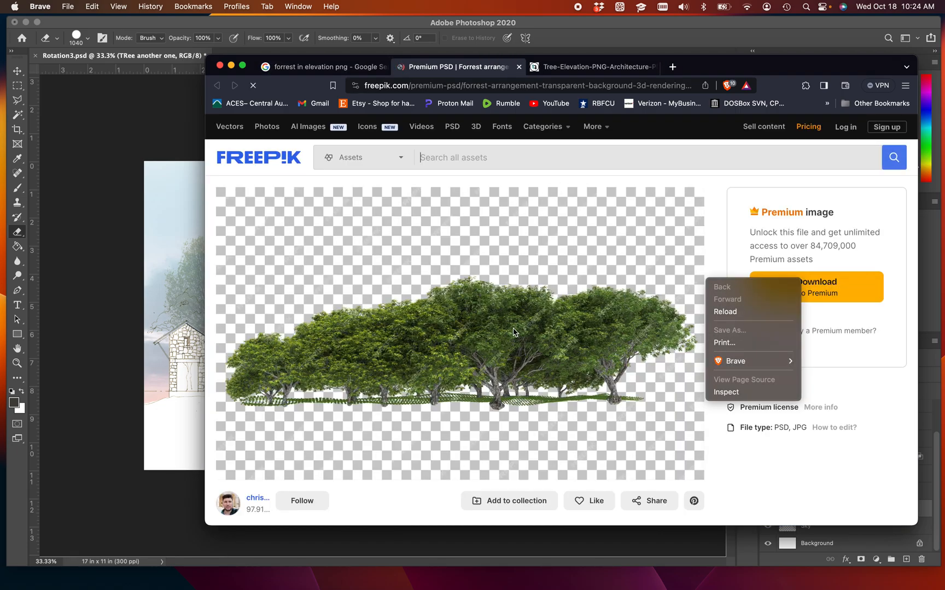
click(514, 331)
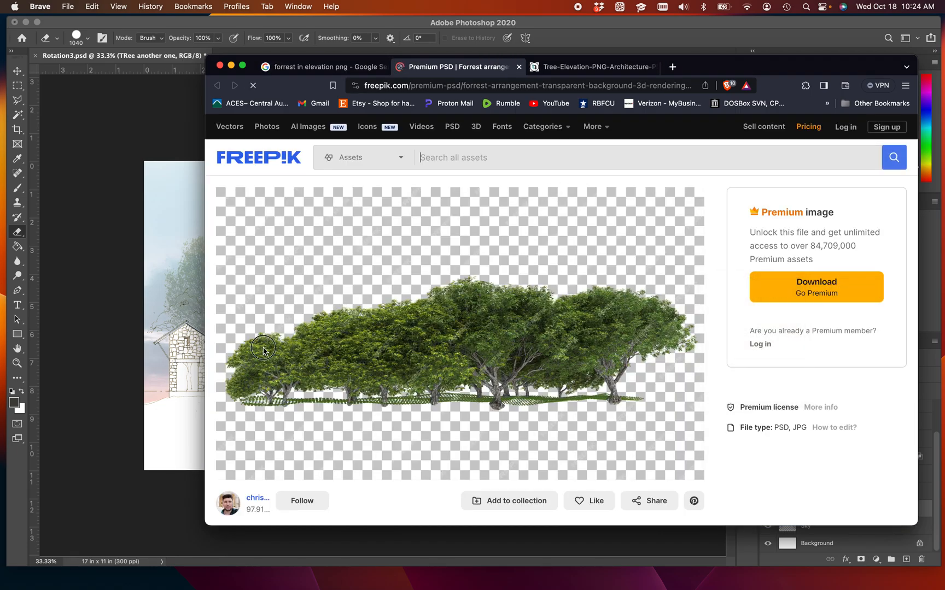
Return to Photoshop, paste the forest image above the TRee another one layer and enlarge it to about 177%.
key(super+Tab)
key(super+shift+alt+n)
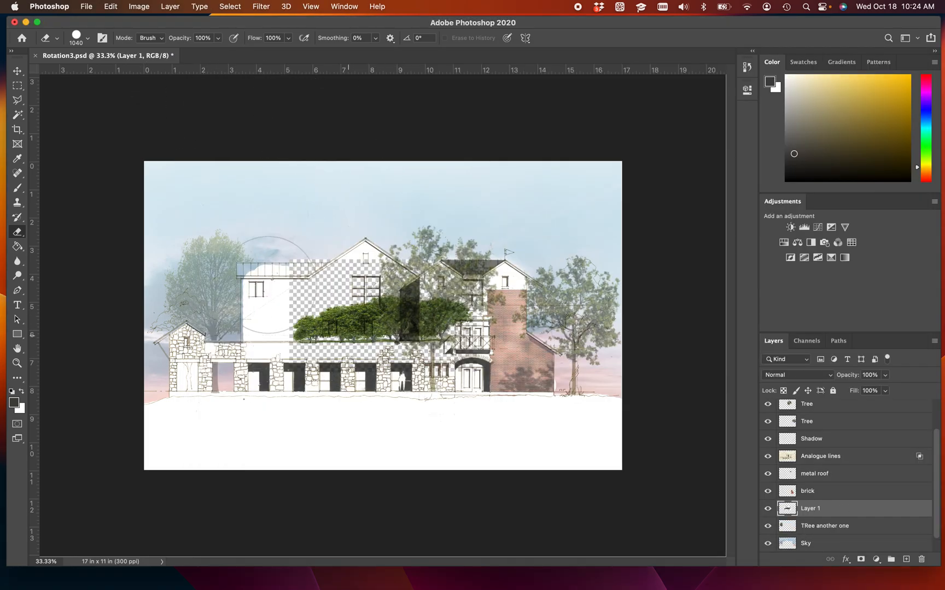
key(super+t)
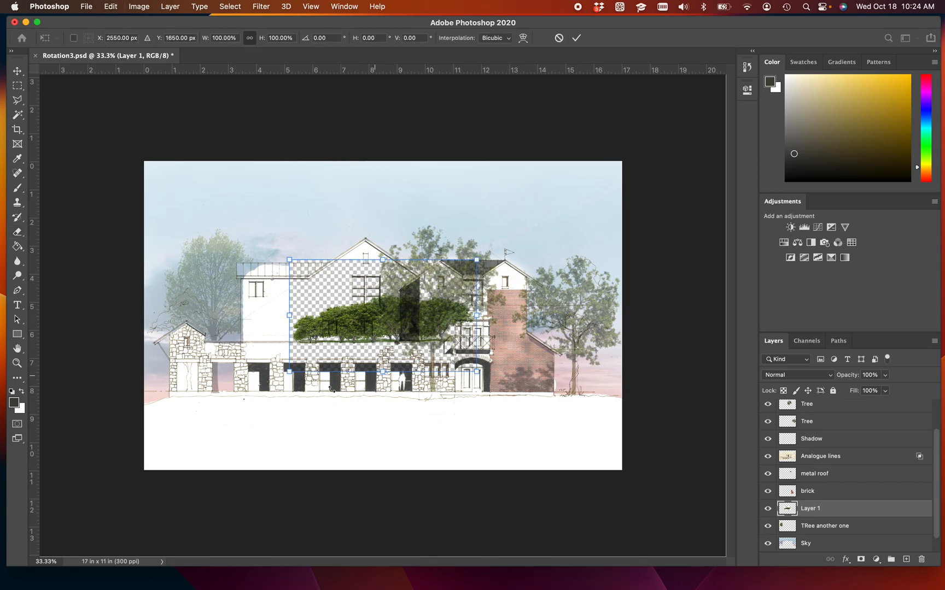
drag(290, 371, 136, 442)
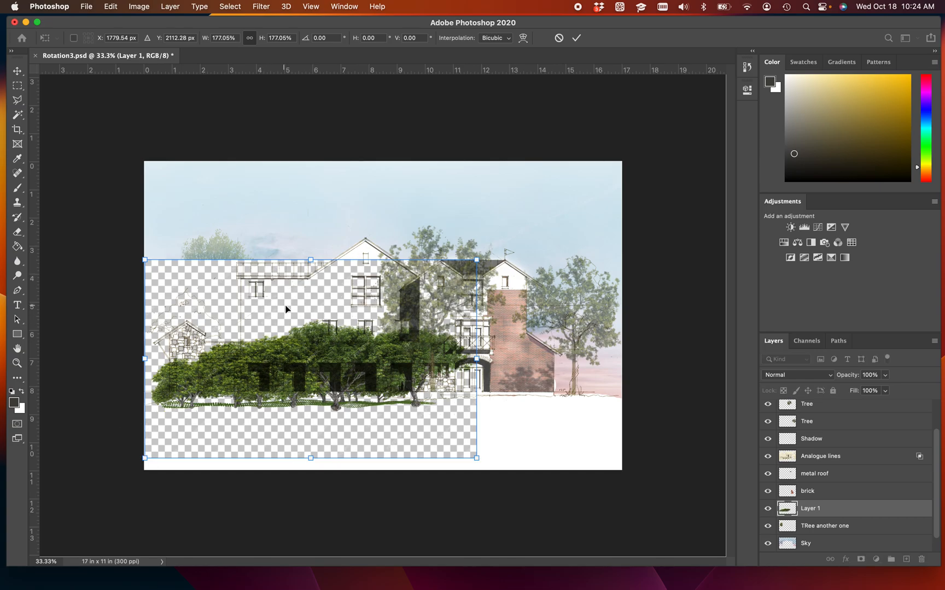
Set the forest layer's blend mode to Multiply and its This Layer white Blend If limit to 178 to hide the checkerboard.
right_click(815, 514)
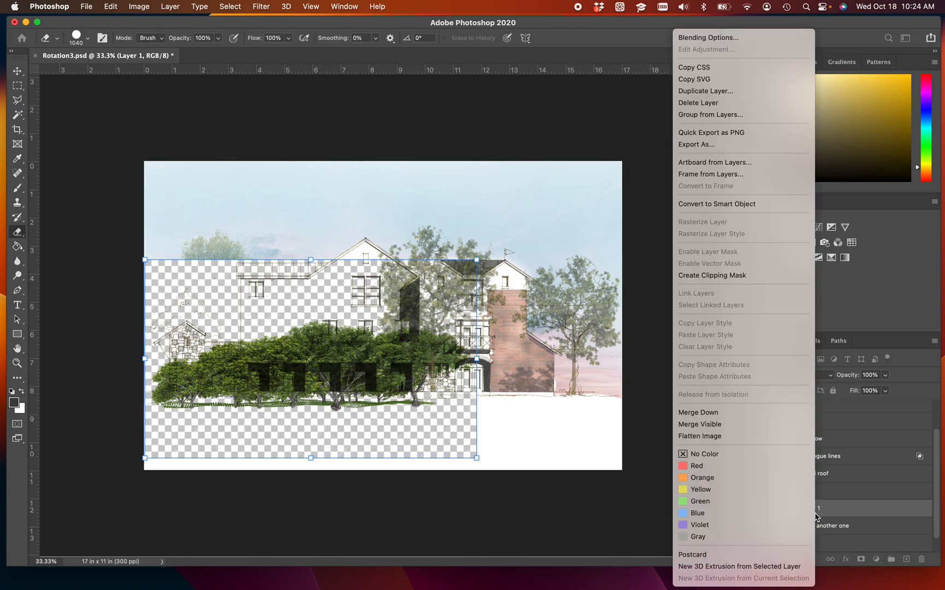
click(731, 39)
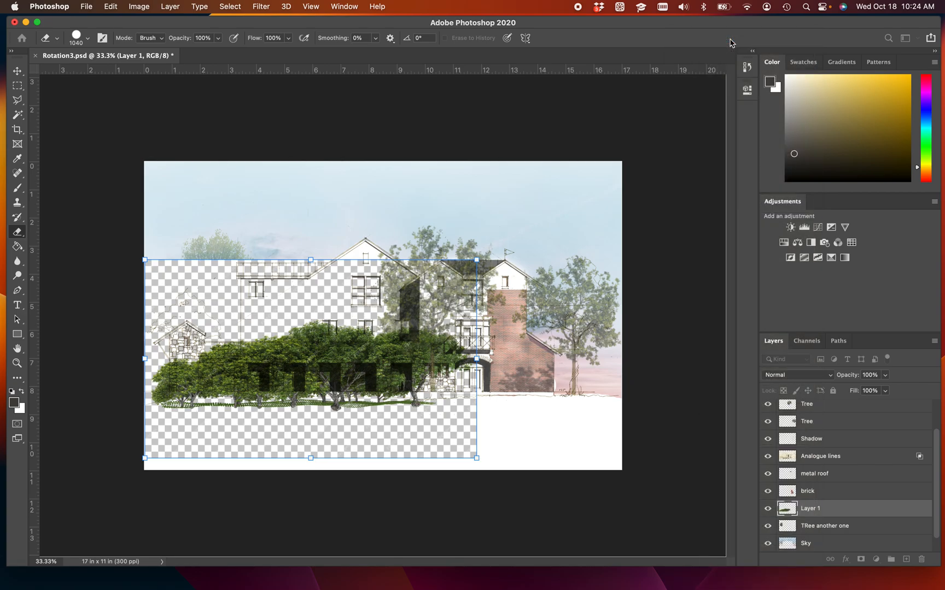
drag(415, 148, 508, 144)
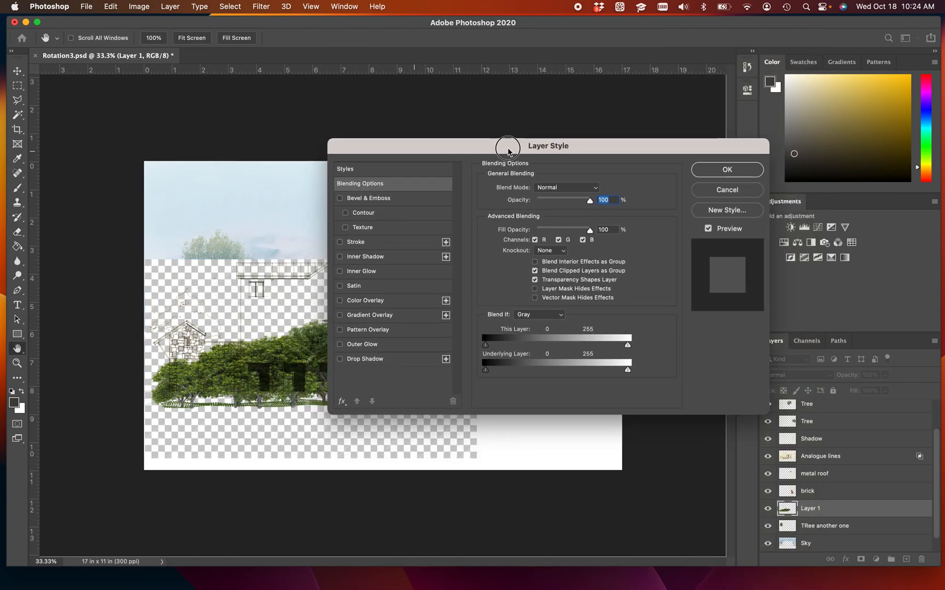
click(600, 189)
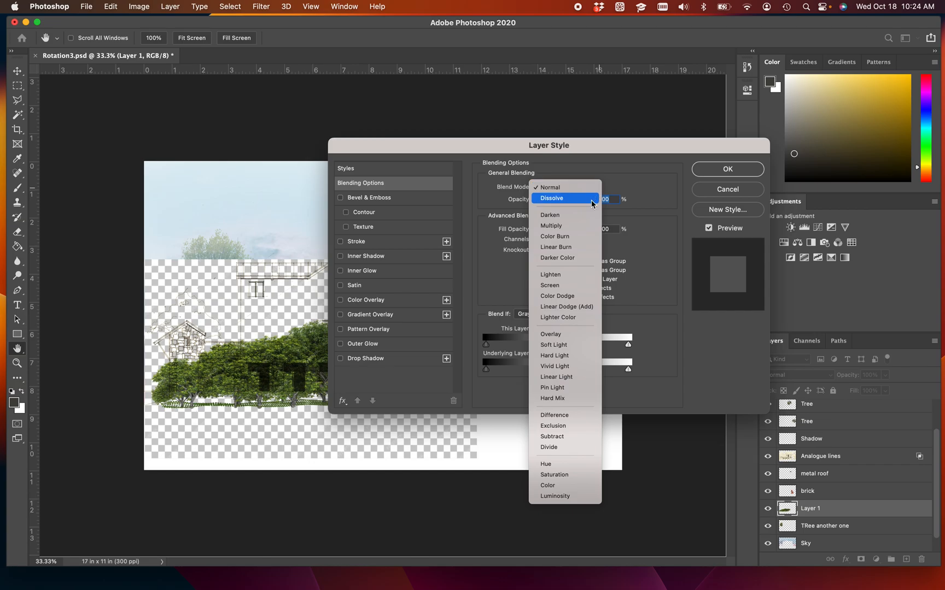
click(578, 228)
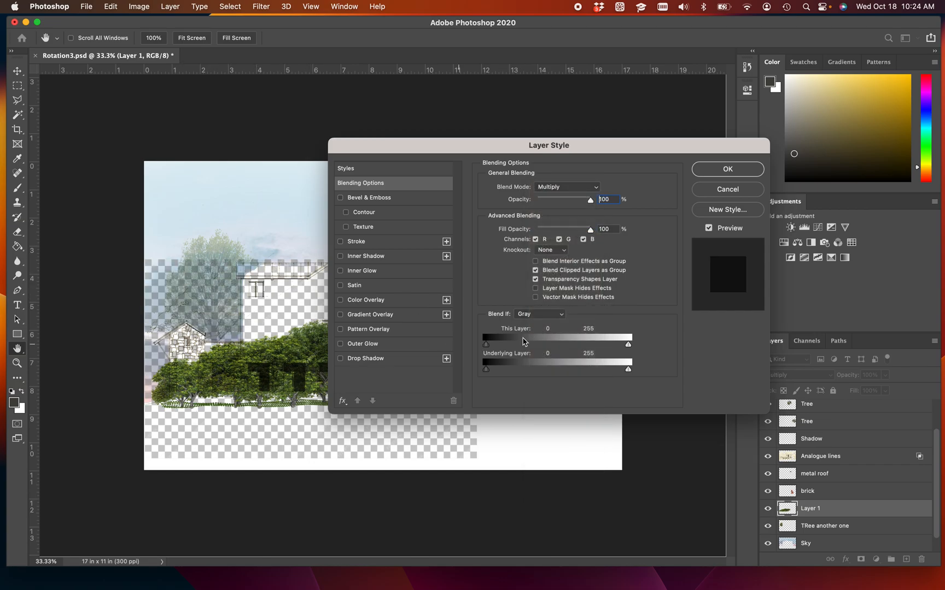
drag(626, 350, 586, 358)
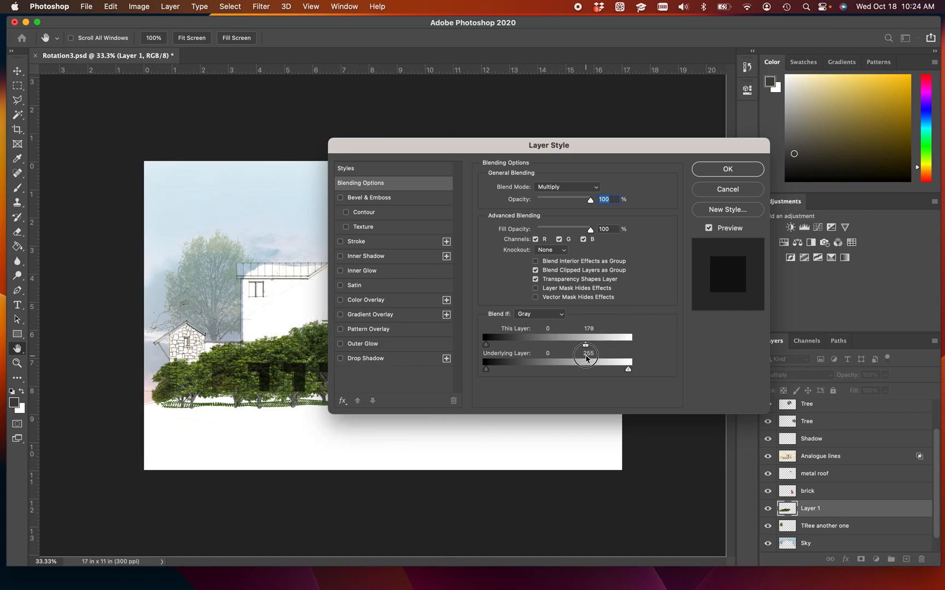
click(722, 176)
key(e)
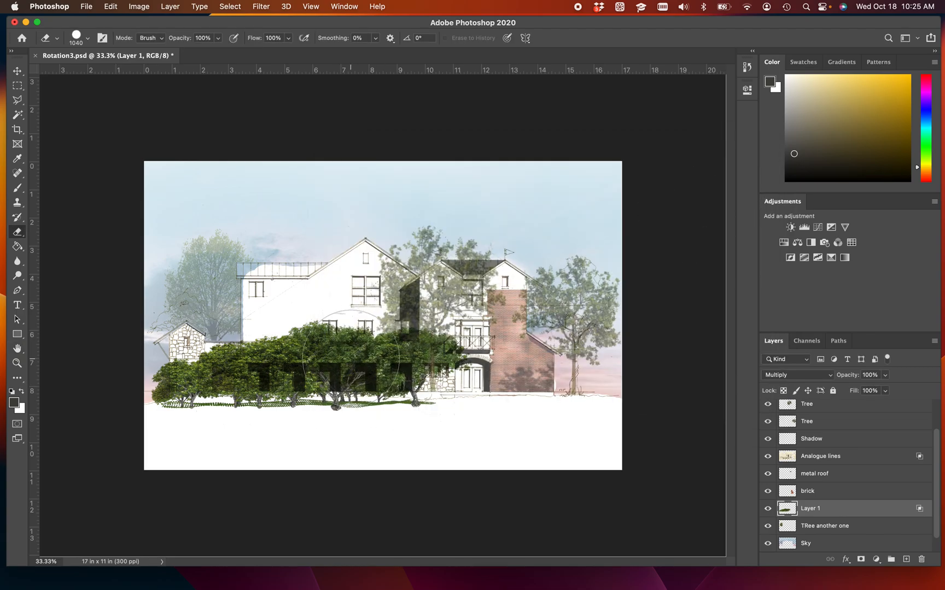
Move the forest to the right end of the elevation, overlapping the brick wing and the right-hand tree.
key(ctrl+t)
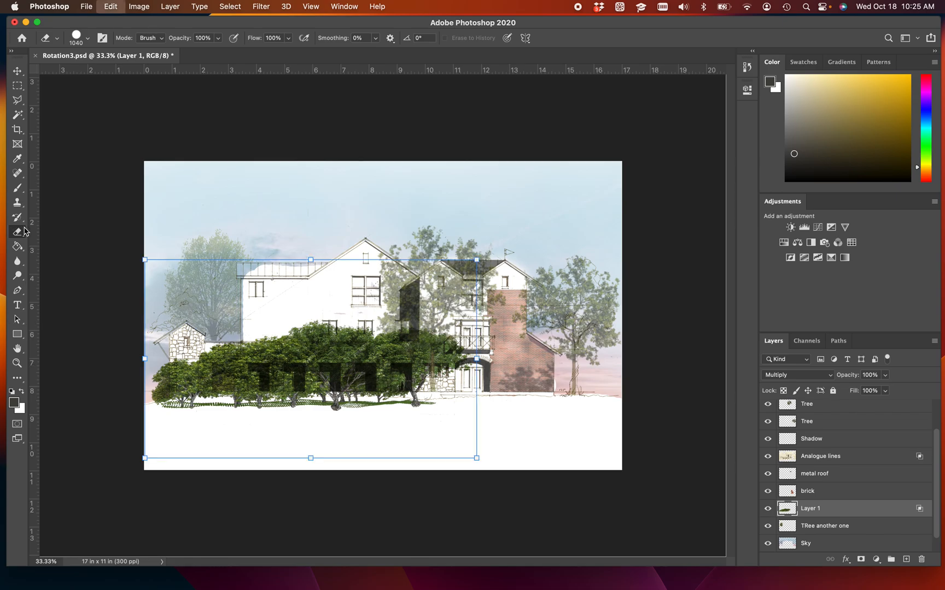
drag(373, 368, 630, 353)
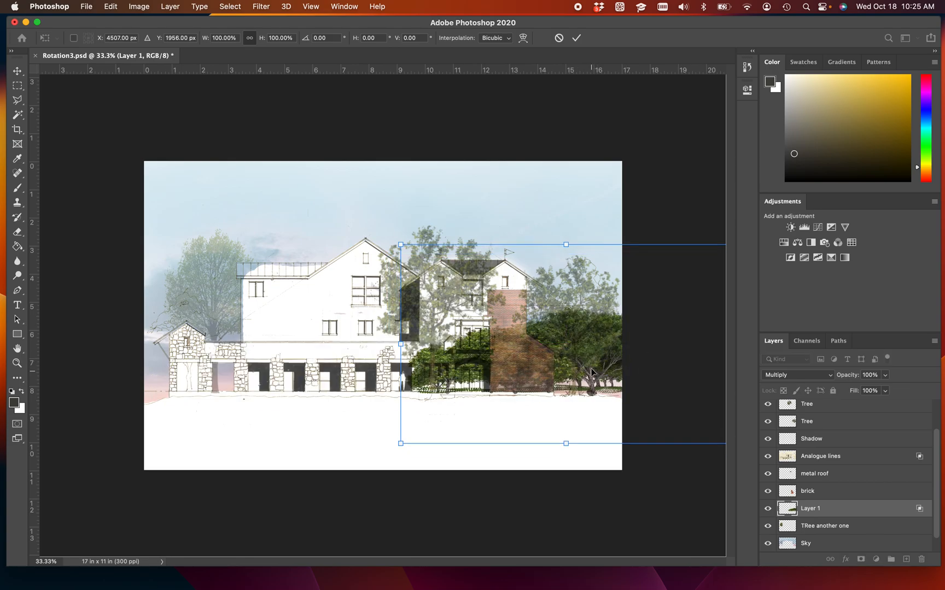
key(Return)
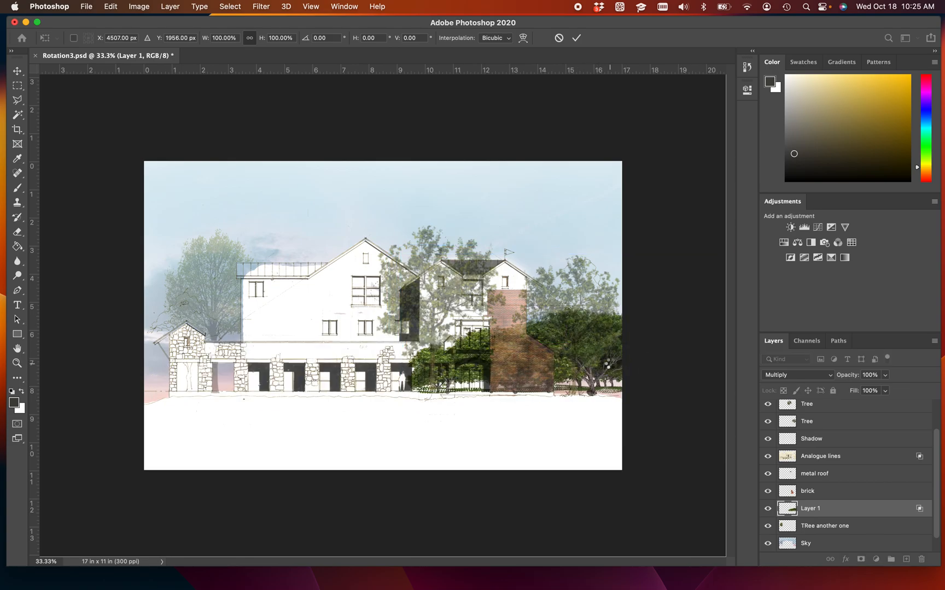
key(e)
Raise the forest layer's brightness to 41 with the Brightness/Contrast adjustment.
click(885, 391)
mouse_move(886, 409)
mouse_down()
mouse_move(847, 415)
mouse_move(888, 413)
mouse_up()
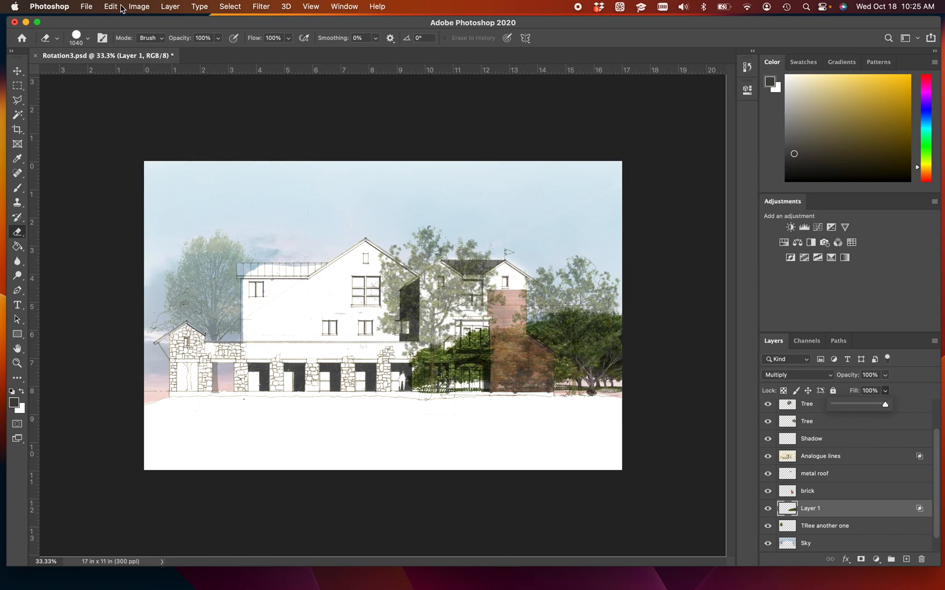
click(139, 7)
mouse_move(149, 25)
mouse_move(211, 39)
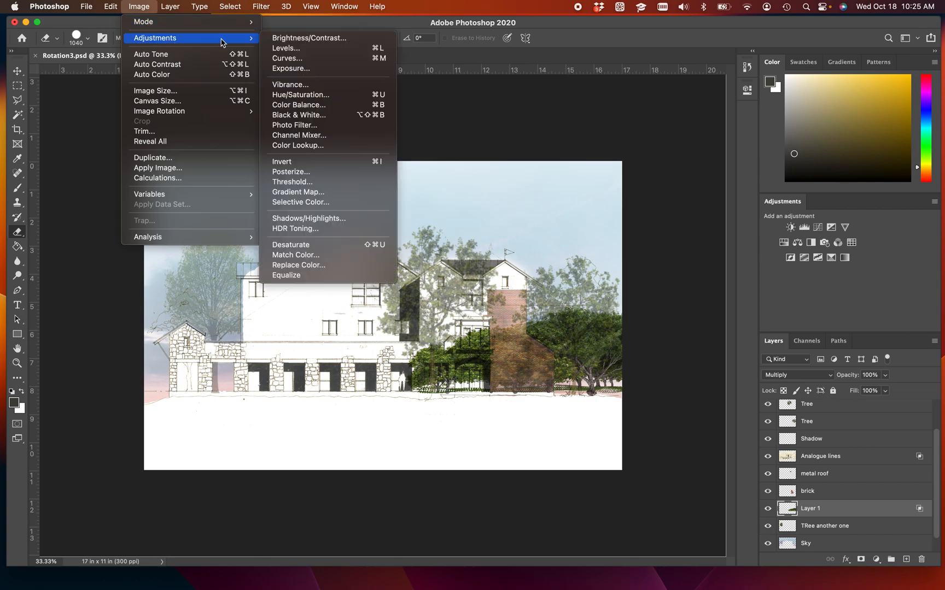
click(295, 38)
drag(333, 153, 350, 173)
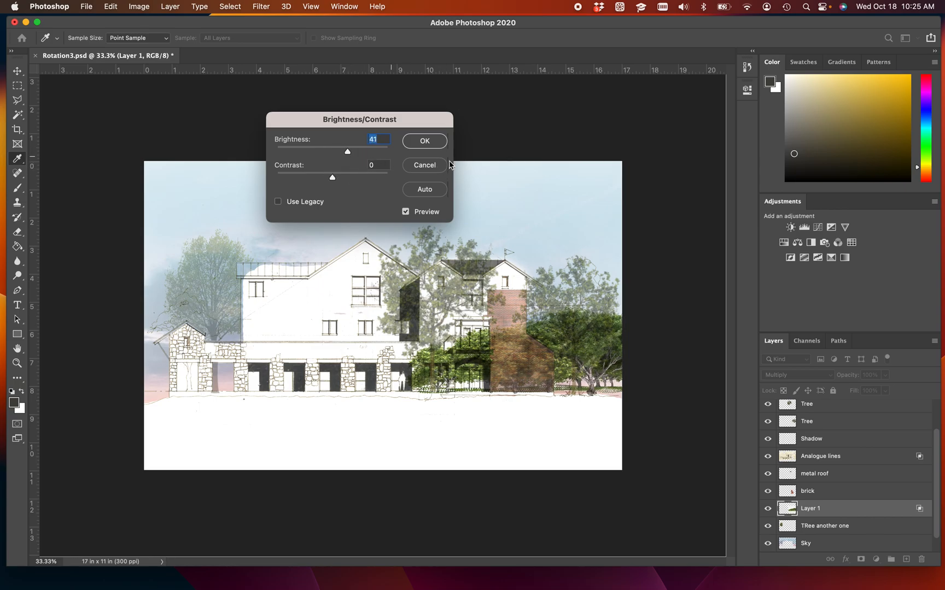
key(Return)
key(e)
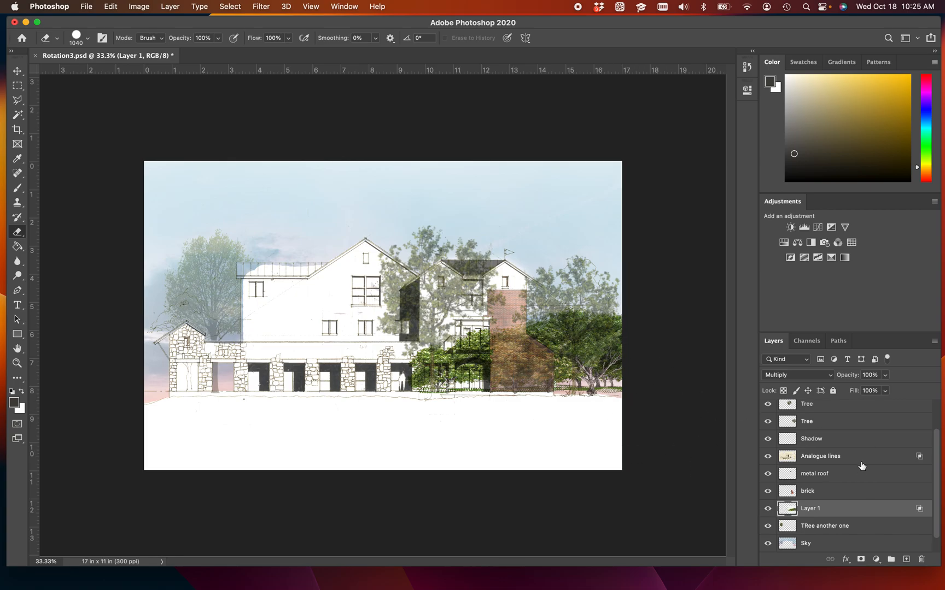
Scale the forest layer down to about 68% and align its trunks with the ground line behind the brick wing and right-hand tree.
key(ctrl+t)
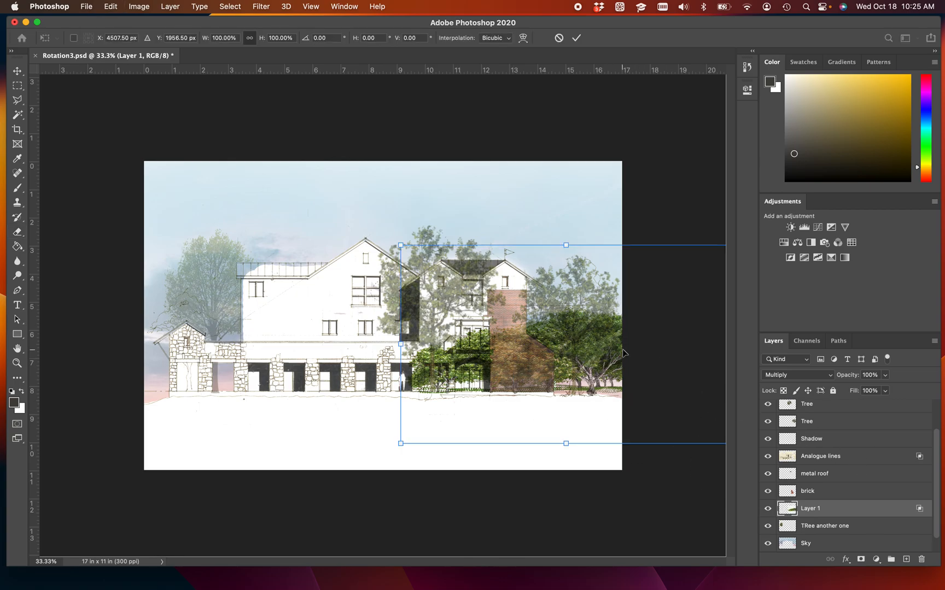
drag(566, 250, 566, 304)
drag(600, 388, 615, 374)
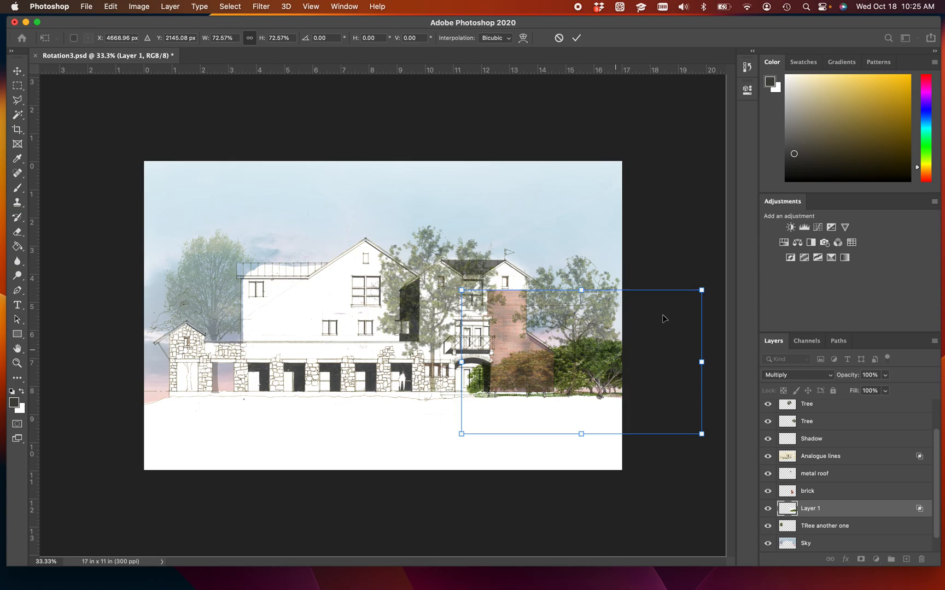
drag(702, 290, 693, 315)
mouse_move(594, 379)
mouse_down()
mouse_move(606, 366)
mouse_move(602, 378)
mouse_up()
key(super+plus)
key(super+plus)
key(super+plus)
drag(658, 419, 232, 339)
drag(541, 404, 448, 382)
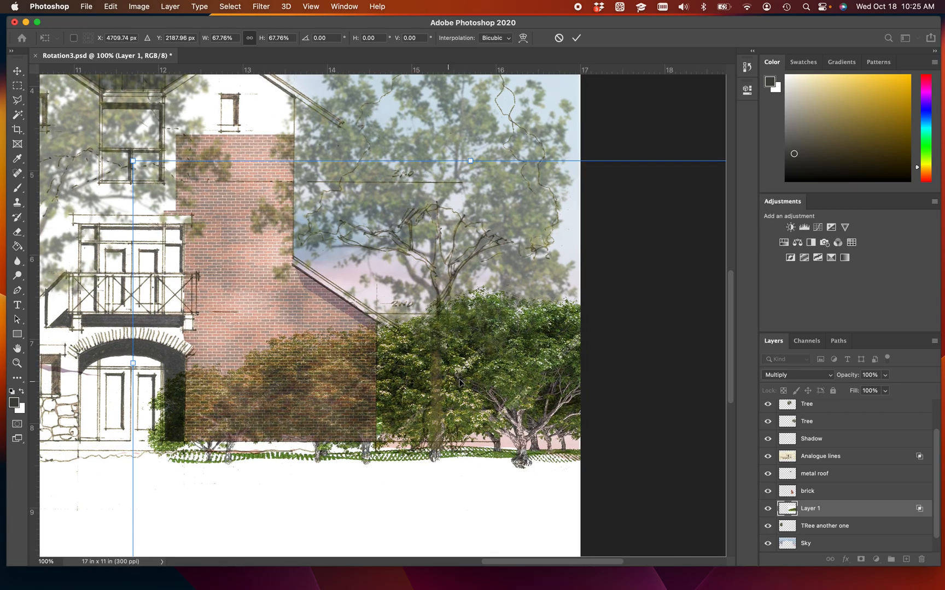
mouse_move(547, 381)
mouse_down()
mouse_move(539, 358)
mouse_move(533, 375)
mouse_move(553, 390)
mouse_up()
key(Return)
key(e)
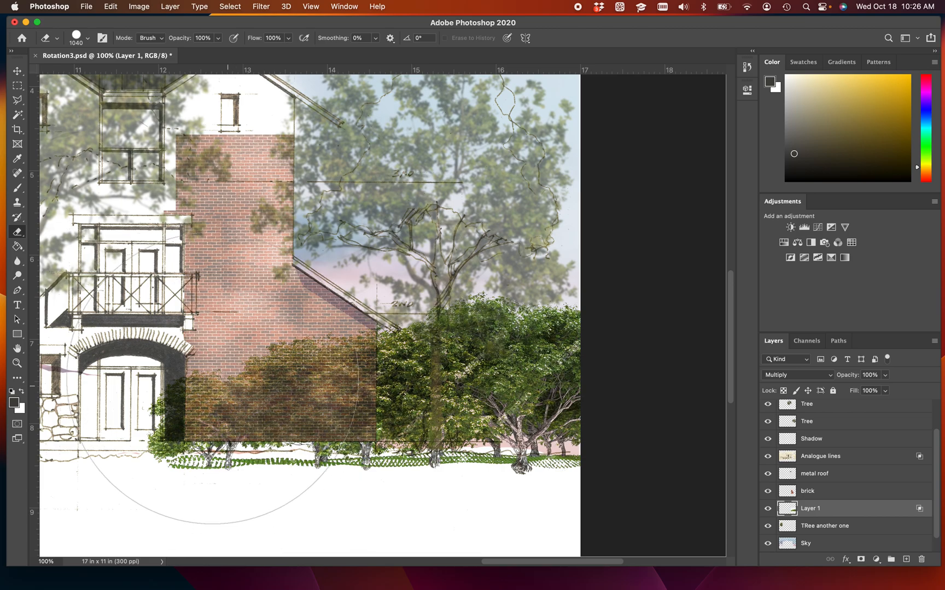
mouse_move(218, 372)
mouse_down()
mouse_move(220, 438)
mouse_move(235, 414)
mouse_move(237, 353)
mouse_move(232, 411)
mouse_up()
key(super+z)
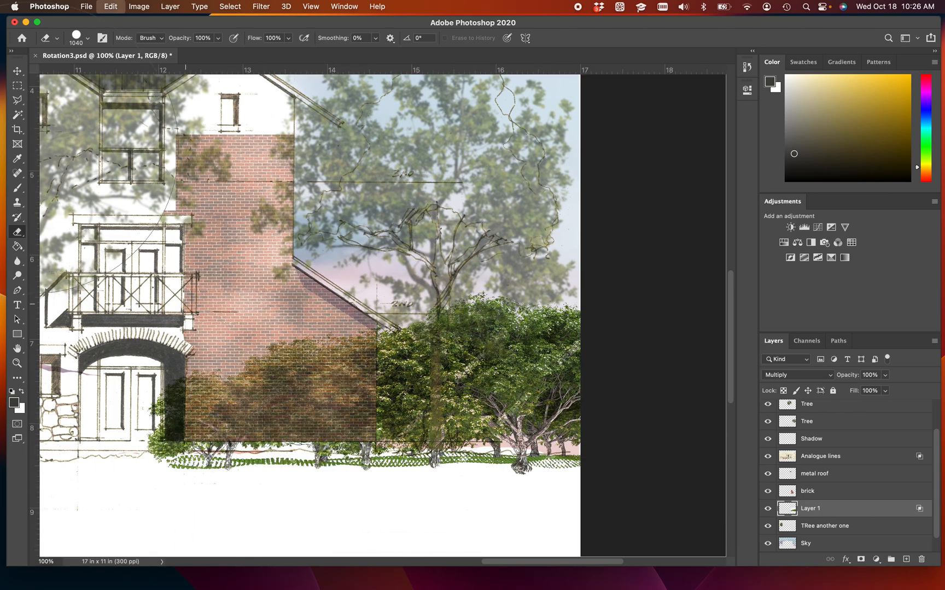
Select the brick wing and the ground below it with the Polygonal Lasso, erase the forest inside the selection, and deselect.
click(20, 98)
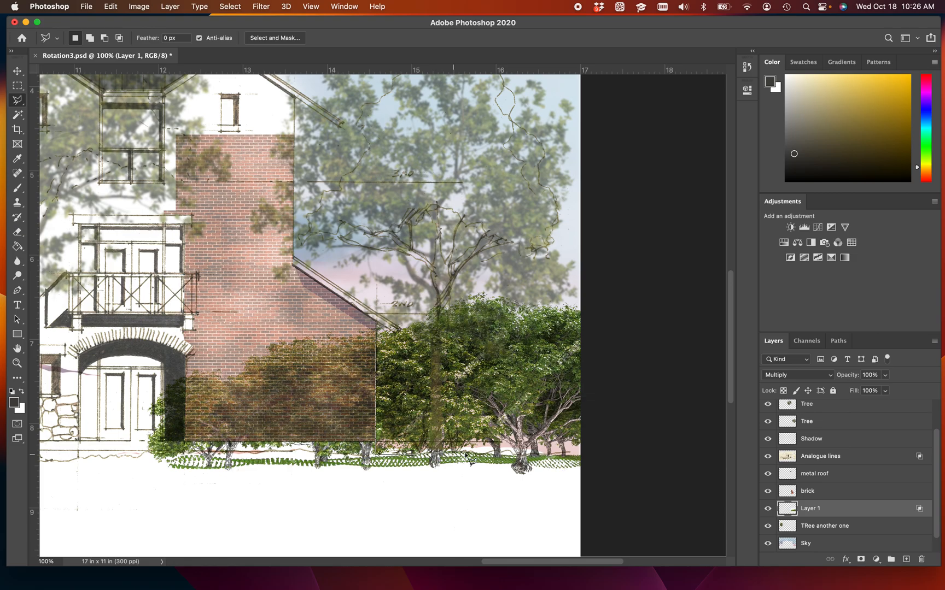
click(580, 462)
click(598, 463)
click(599, 521)
click(377, 518)
click(208, 523)
click(127, 471)
click(154, 301)
click(247, 238)
double_click(375, 328)
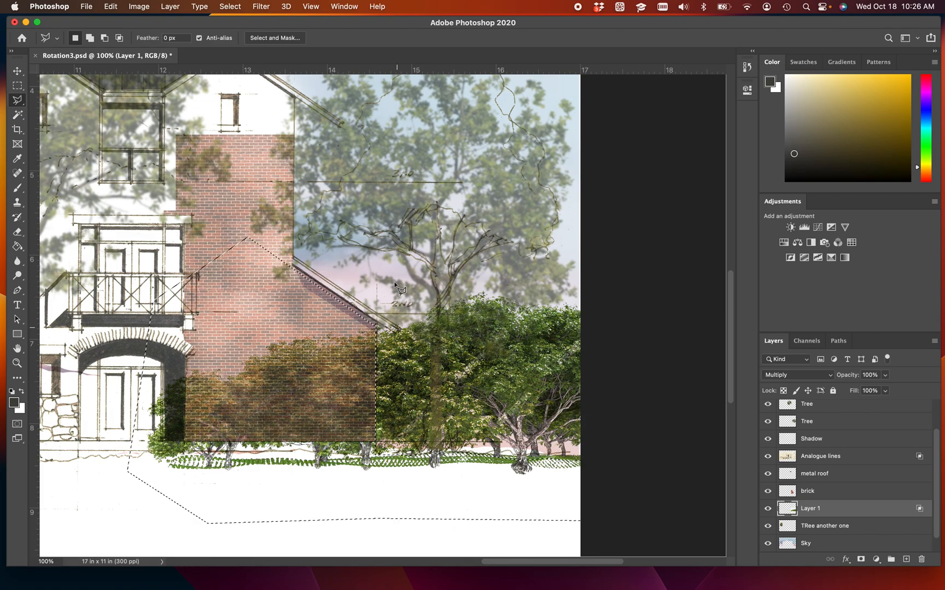
key(e)
click(263, 495)
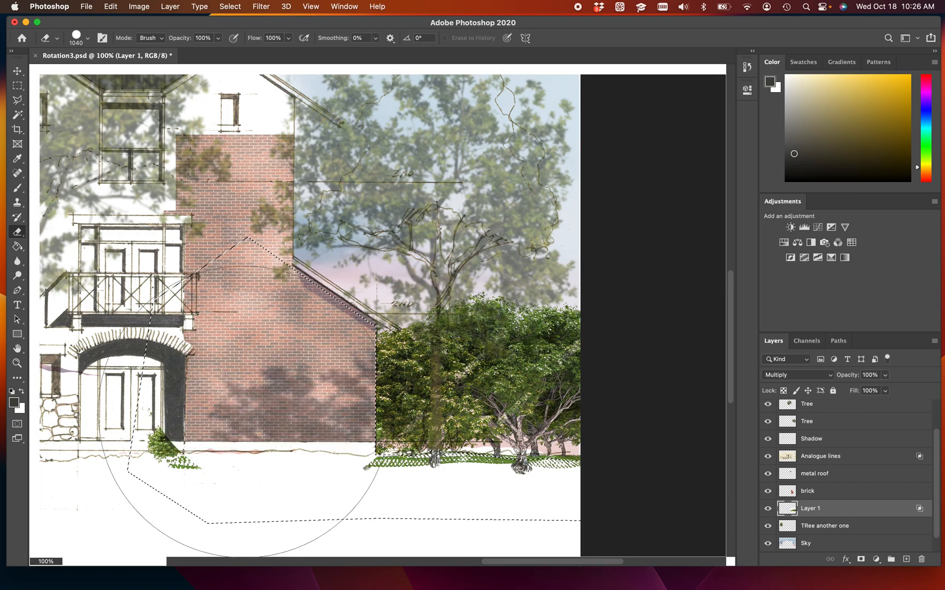
key(super+r)
key(super+d)
Lower the forest layer's fill to 45%.
click(885, 391)
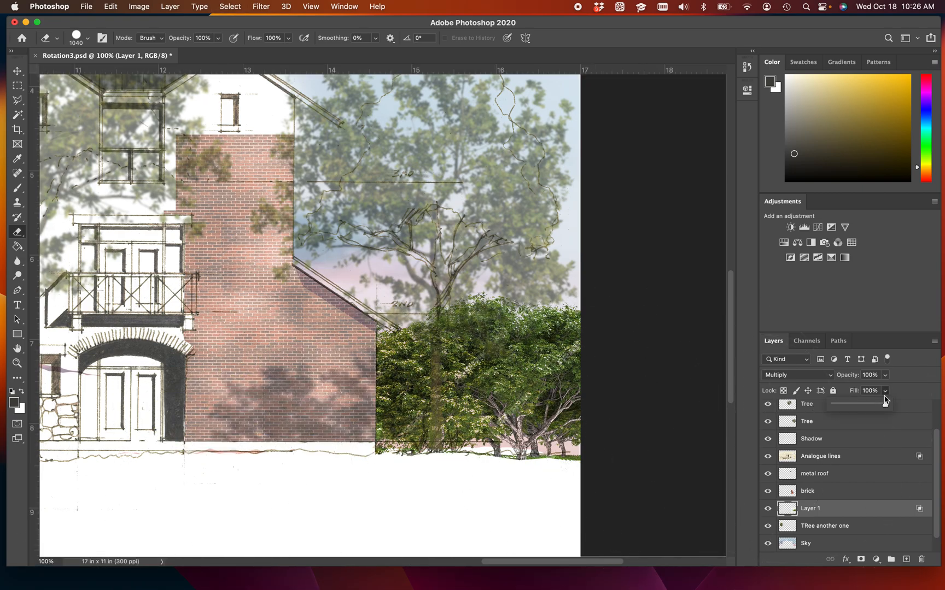
drag(884, 405, 857, 421)
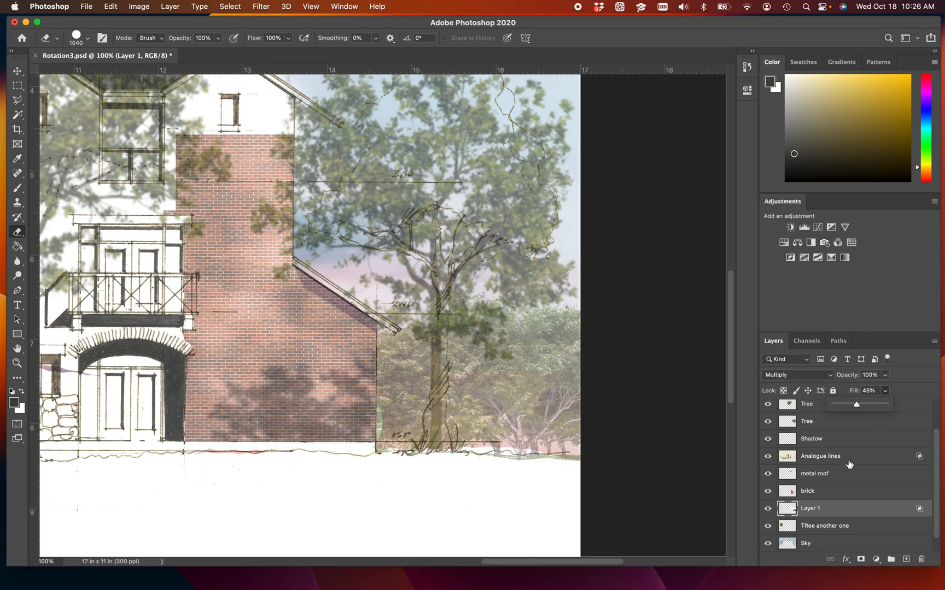
Erase the pink sky near the ground line behind the right-hand tree on the Sky layer with a soft 492 px eraser.
click(806, 544)
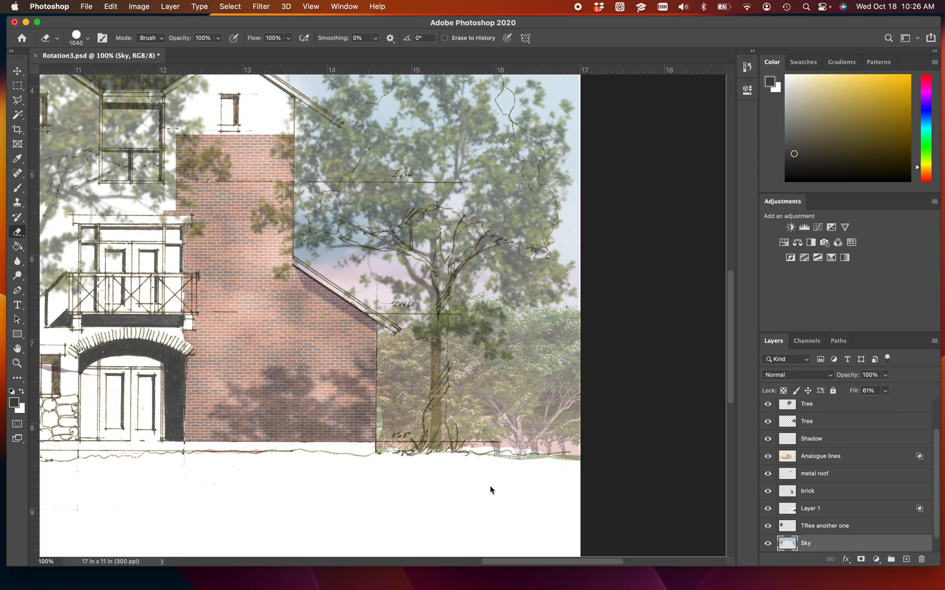
right_click(484, 463)
drag(604, 463, 533, 459)
drag(597, 433, 556, 434)
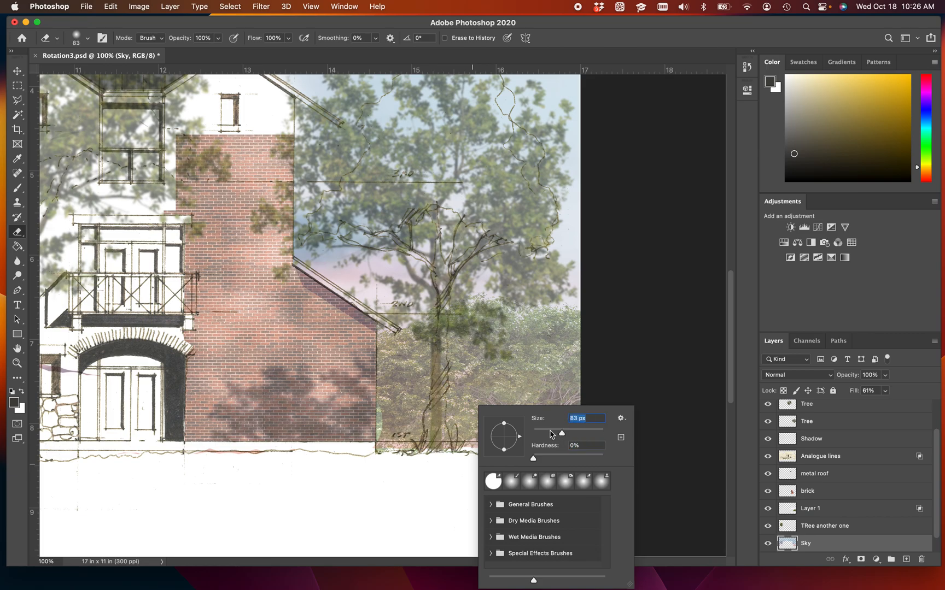
key(Return)
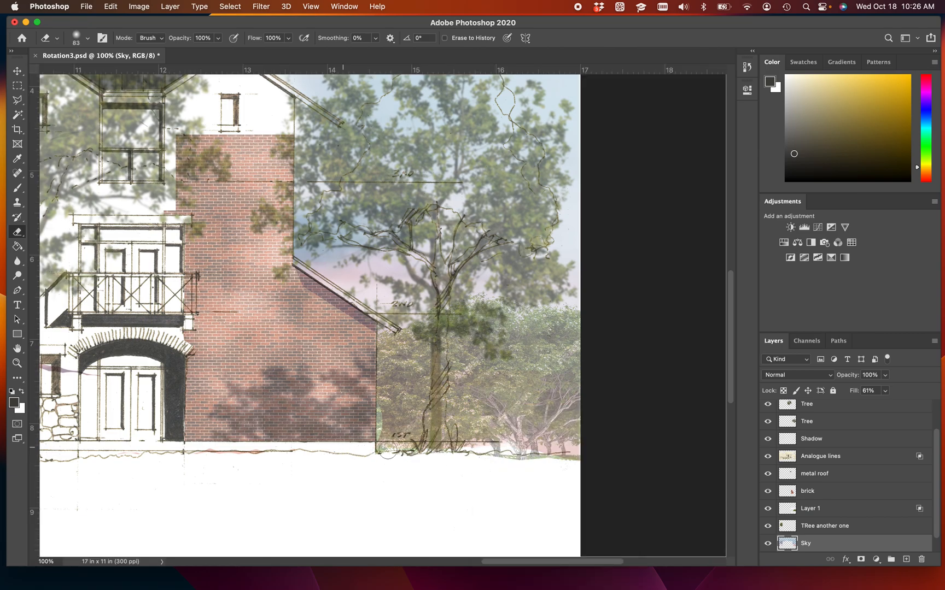
key(super+minus)
key(super+minus)
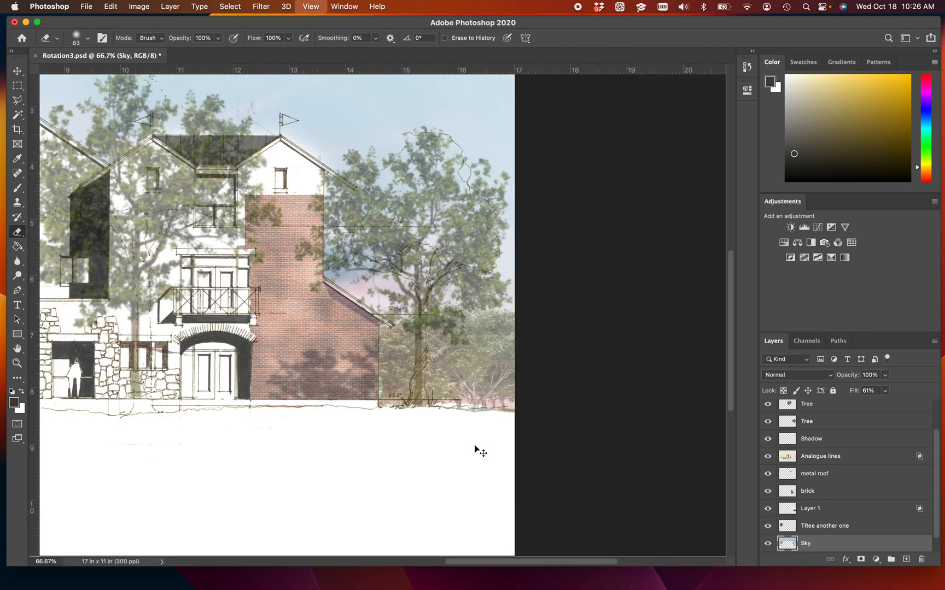
right_click(421, 456)
drag(496, 435, 541, 436)
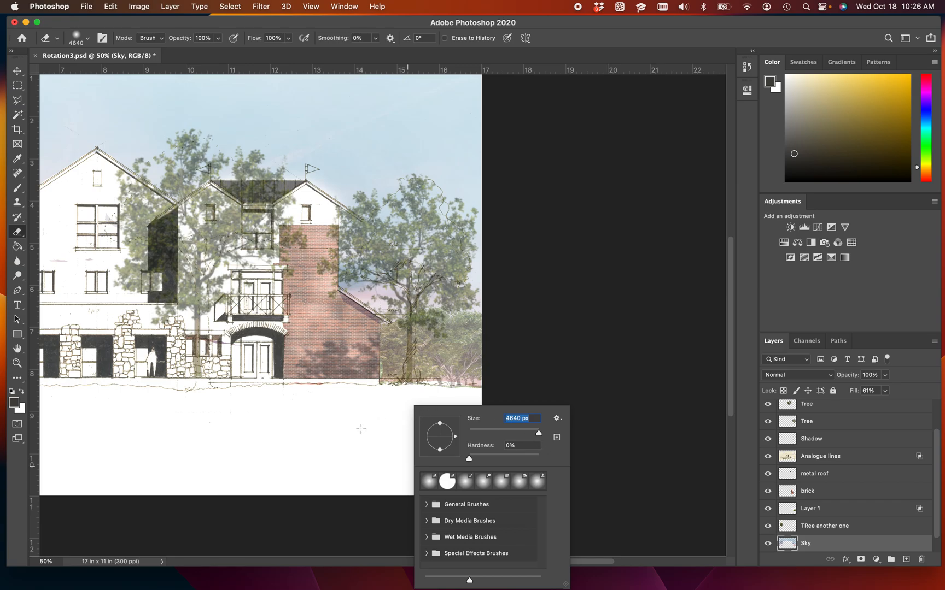
drag(539, 438, 531, 436)
click(386, 408)
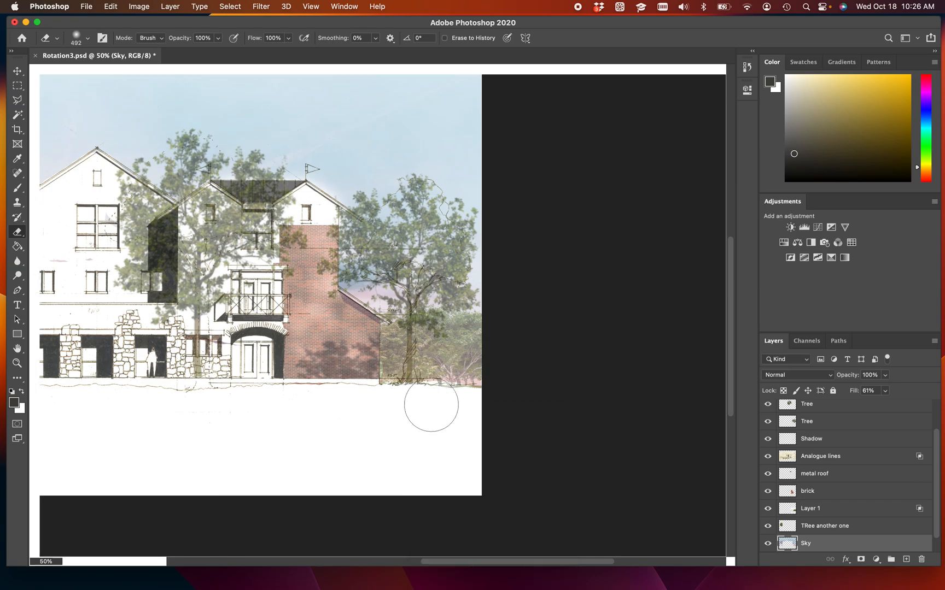
key(super+r)
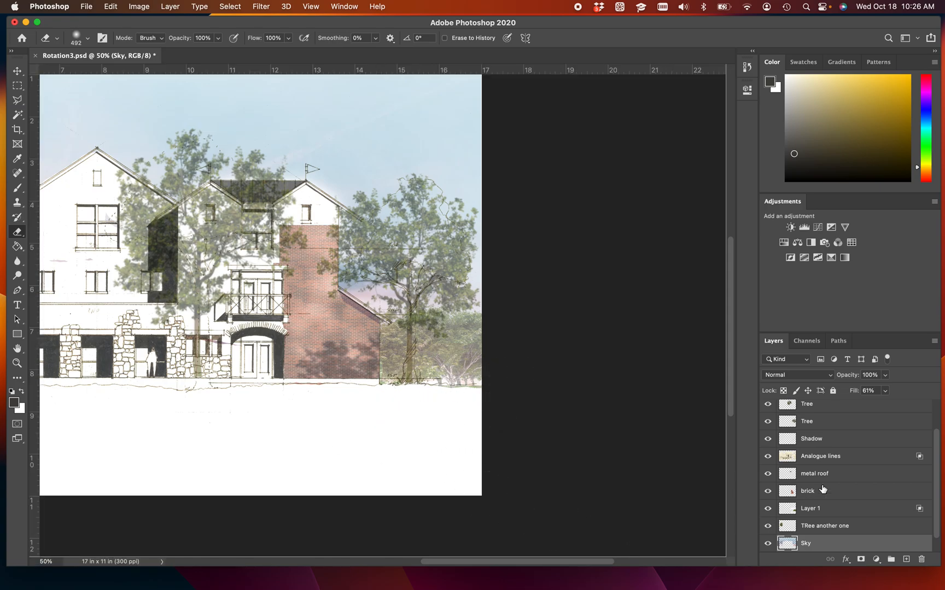
Duplicate the forest layer, Layer 1, within Rotation3.psd.
key(super+minus)
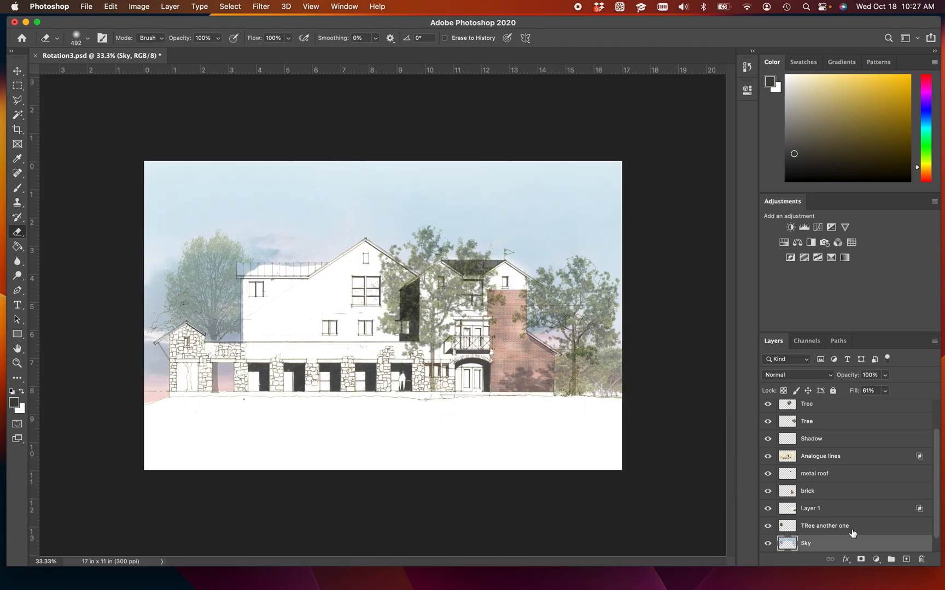
click(820, 529)
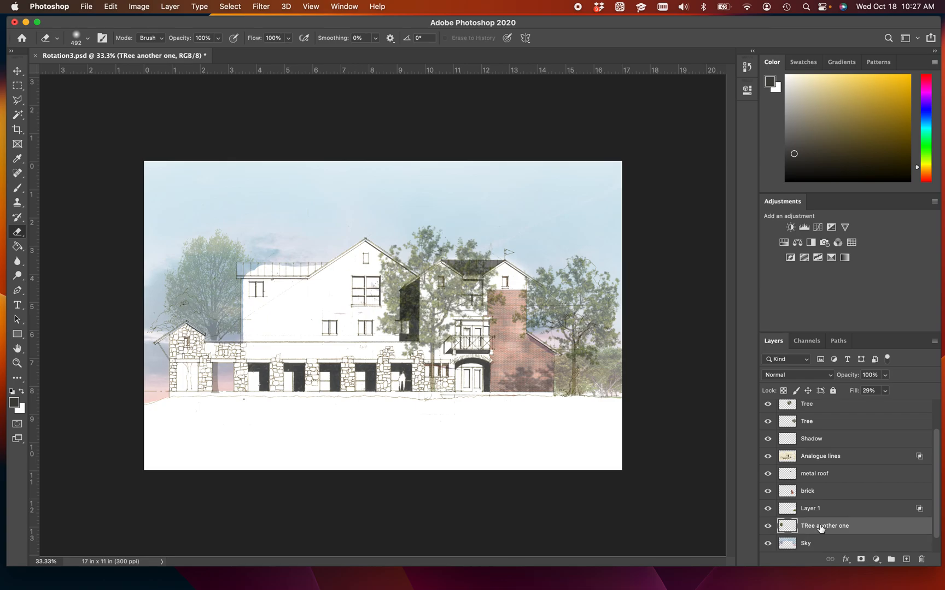
click(826, 510)
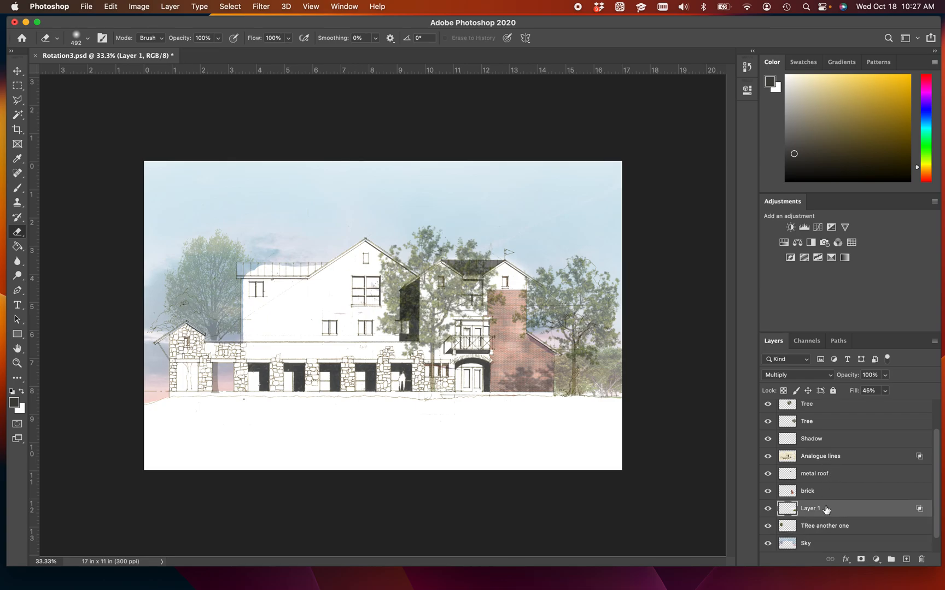
right_click(826, 509)
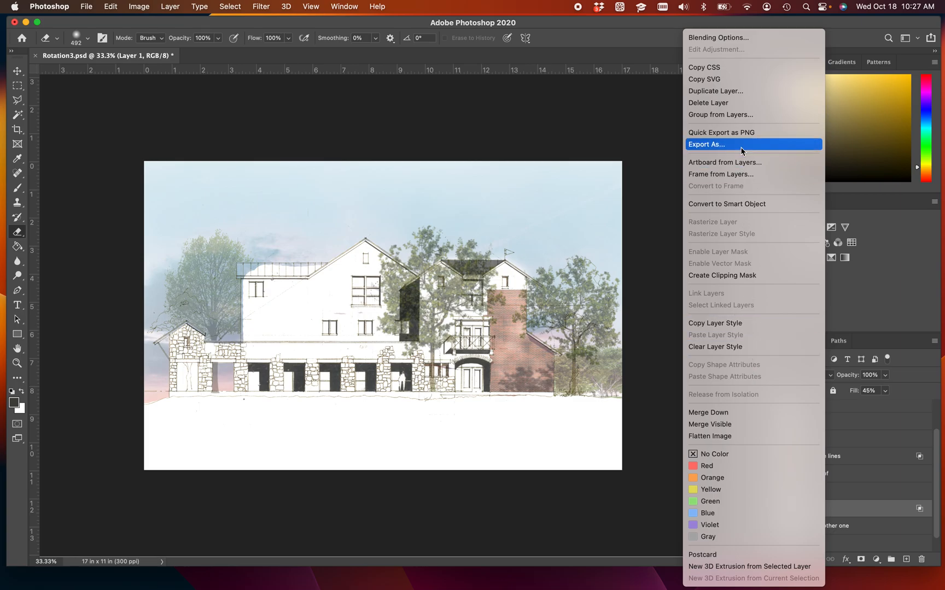
click(720, 91)
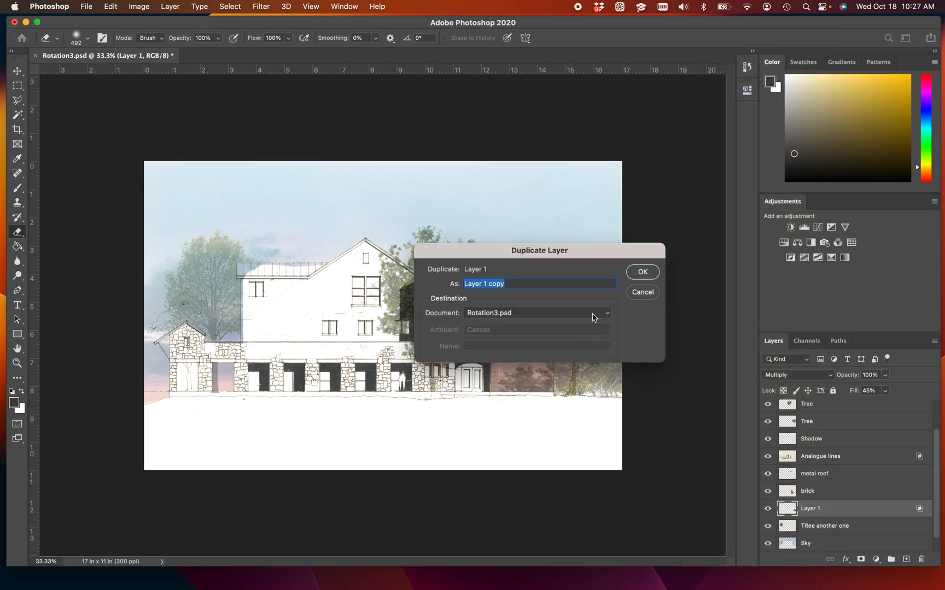
click(644, 272)
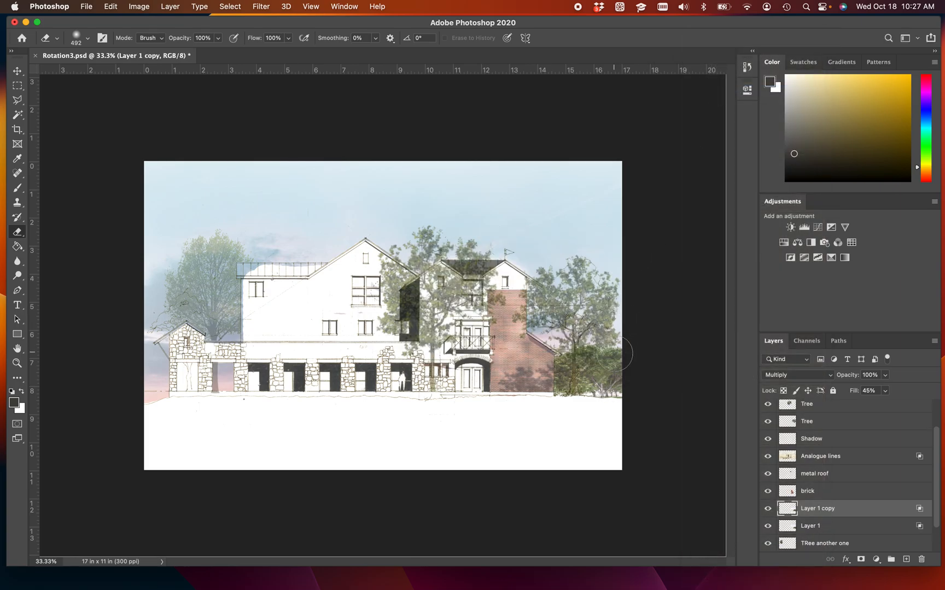
Move the forest copy to the left end of the elevation, flip it horizontally, enlarge it to about 118% and tilt it slightly counterclockwise.
key(ctrl+t)
drag(458, 376, 190, 380)
right_click(190, 380)
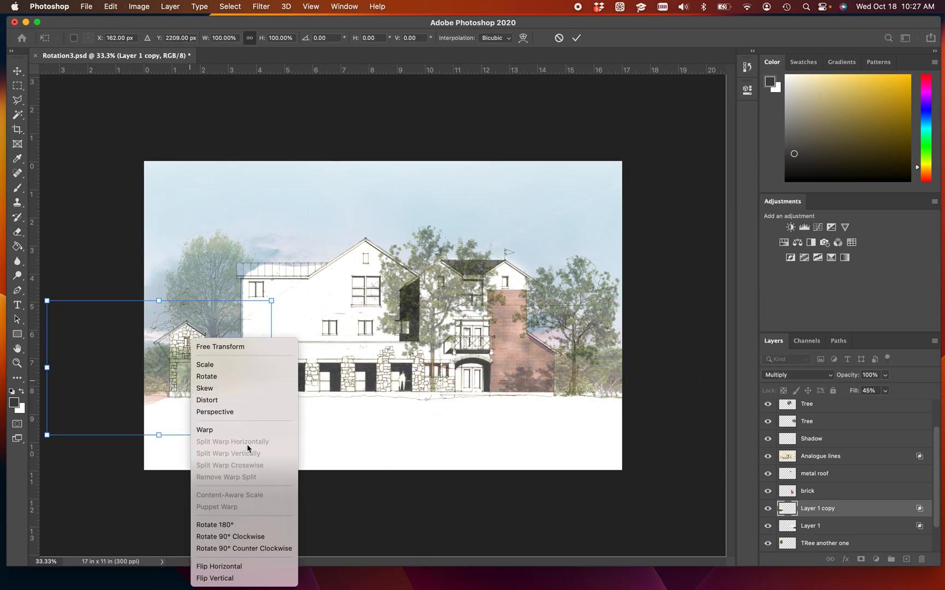
click(244, 572)
drag(270, 300, 310, 276)
drag(205, 369, 238, 372)
drag(376, 271, 377, 257)
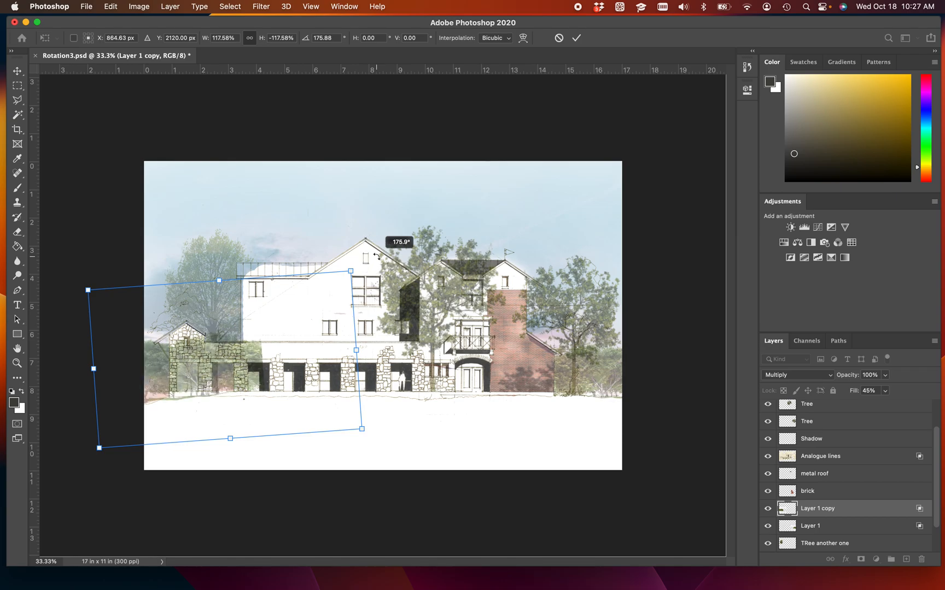
drag(237, 365, 237, 365)
key(Return)
Outline the stone pavilion, piers and adjoining wall with the Polygonal Lasso on the forest copy, leaving out the two openings between the left piers.
key(e)
scroll(284, 374, up, 5)
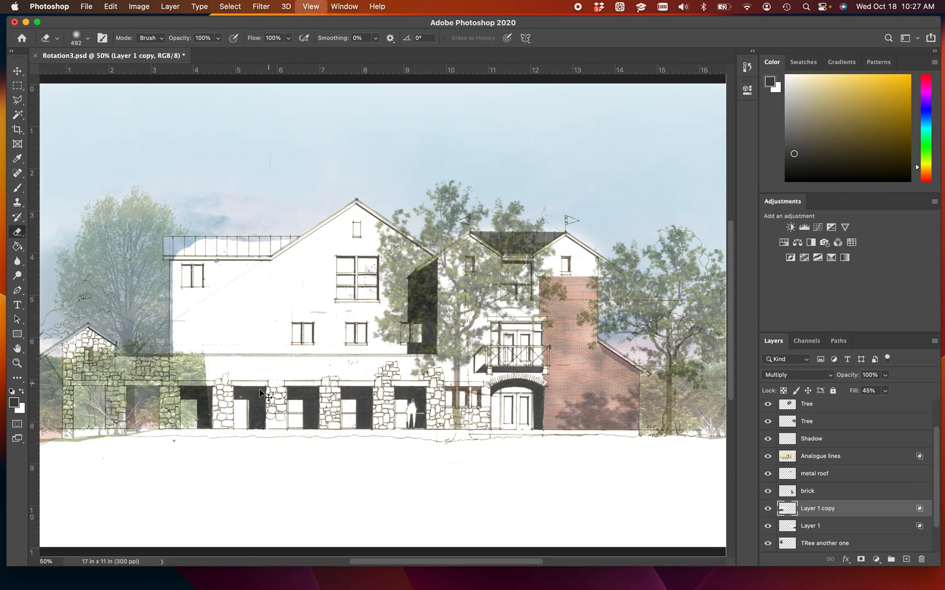
key(super+equal)
key(super+equal)
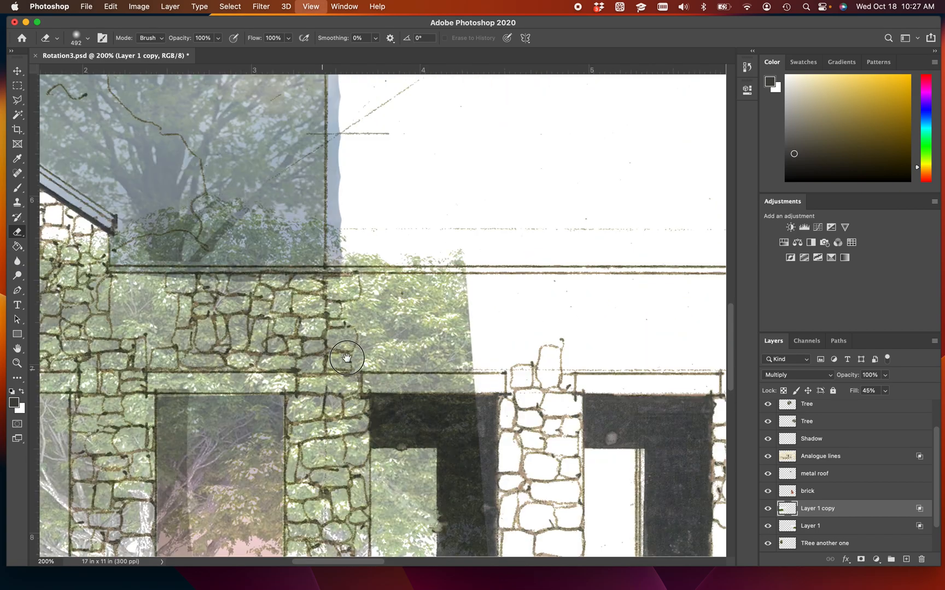
key(super+minus)
key(super+minus)
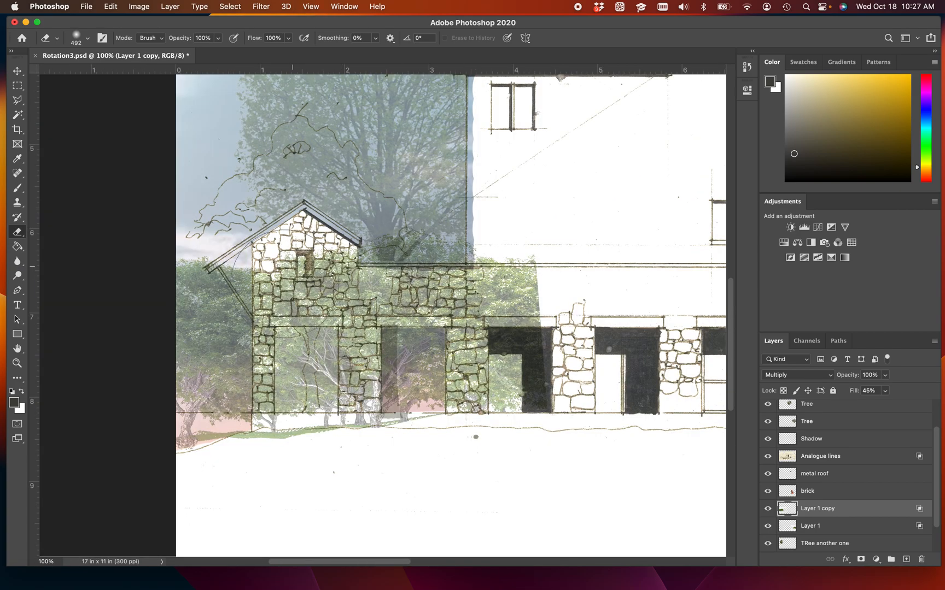
click(16, 116)
click(18, 102)
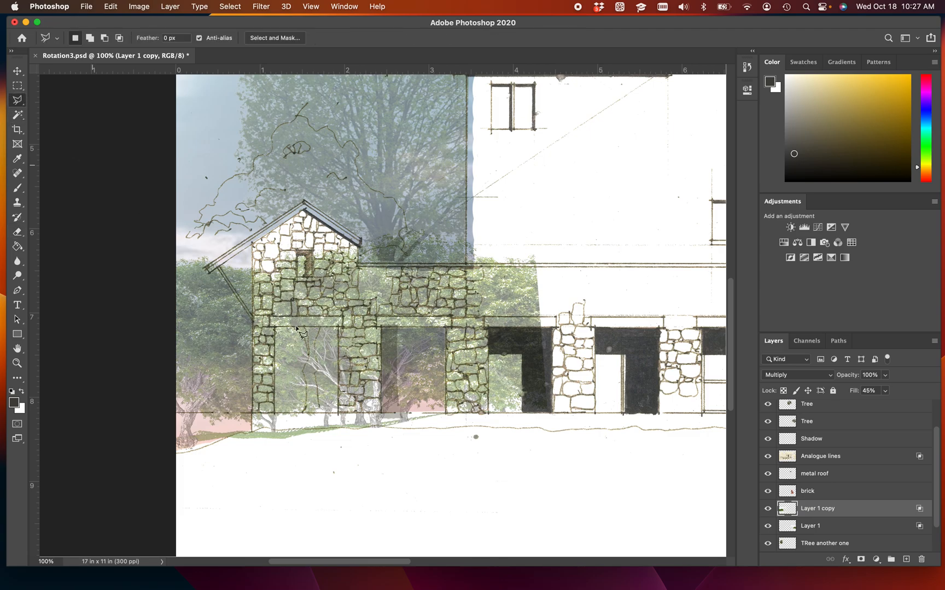
click(252, 244)
click(253, 413)
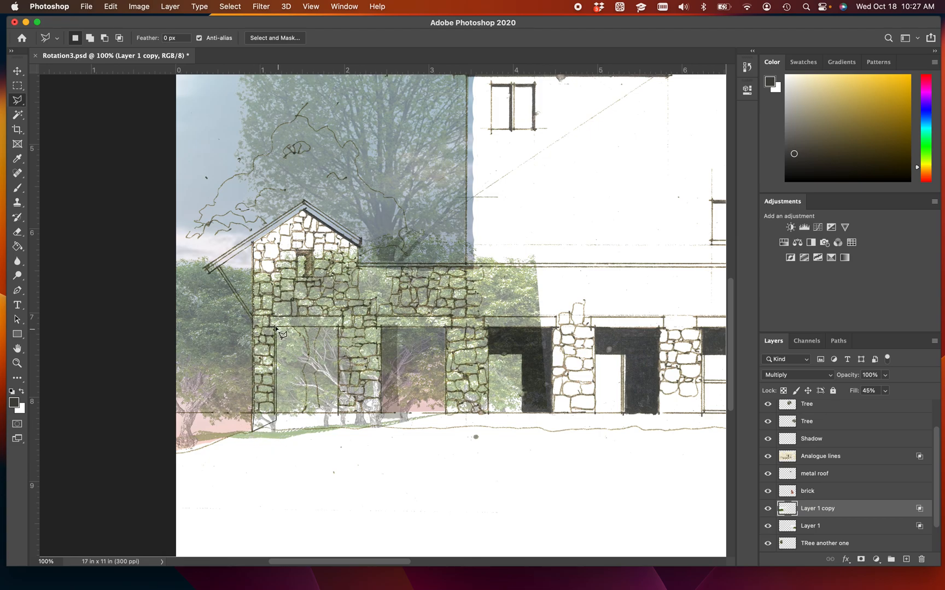
click(343, 327)
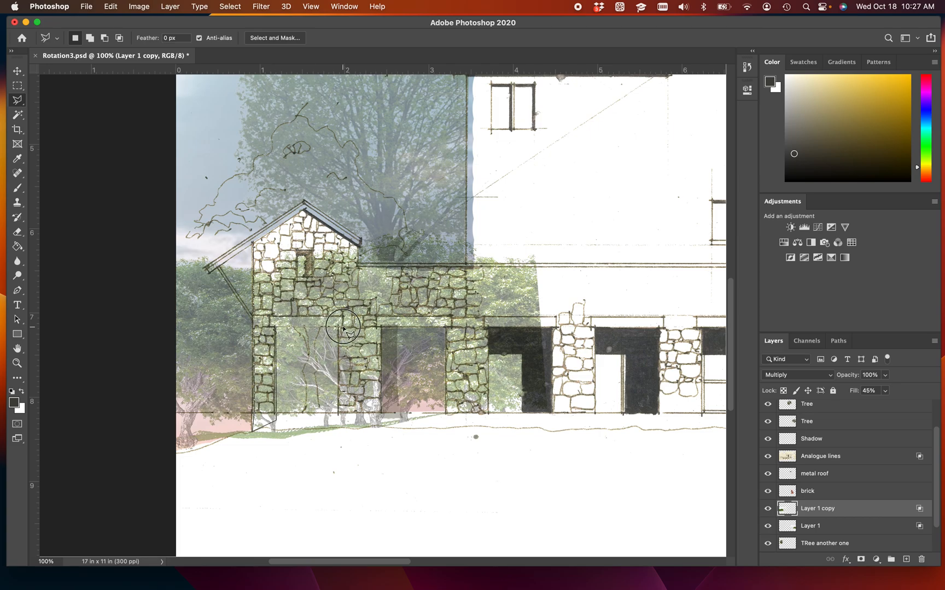
click(339, 413)
click(277, 431)
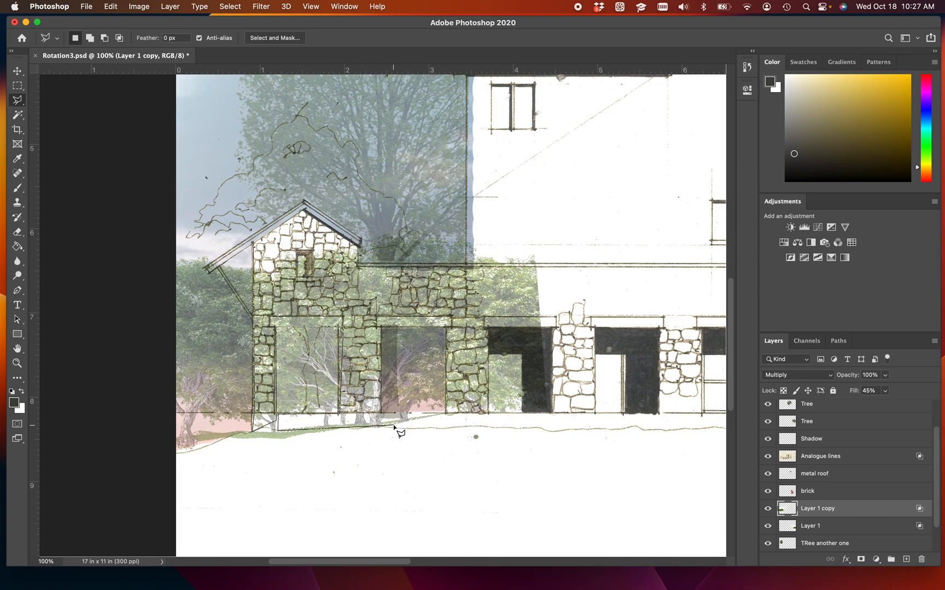
click(446, 414)
click(382, 413)
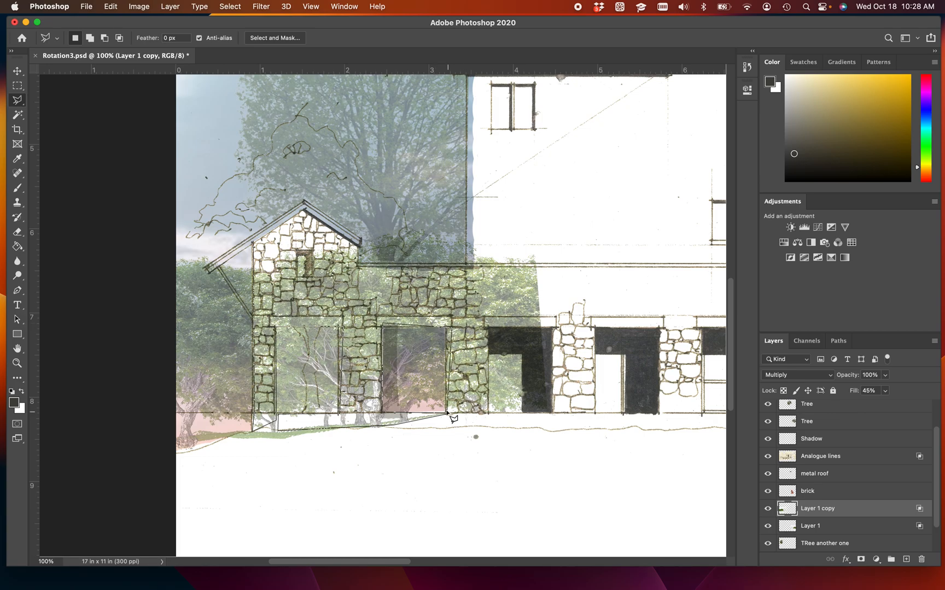
click(487, 413)
click(553, 410)
click(553, 251)
click(494, 199)
click(473, 232)
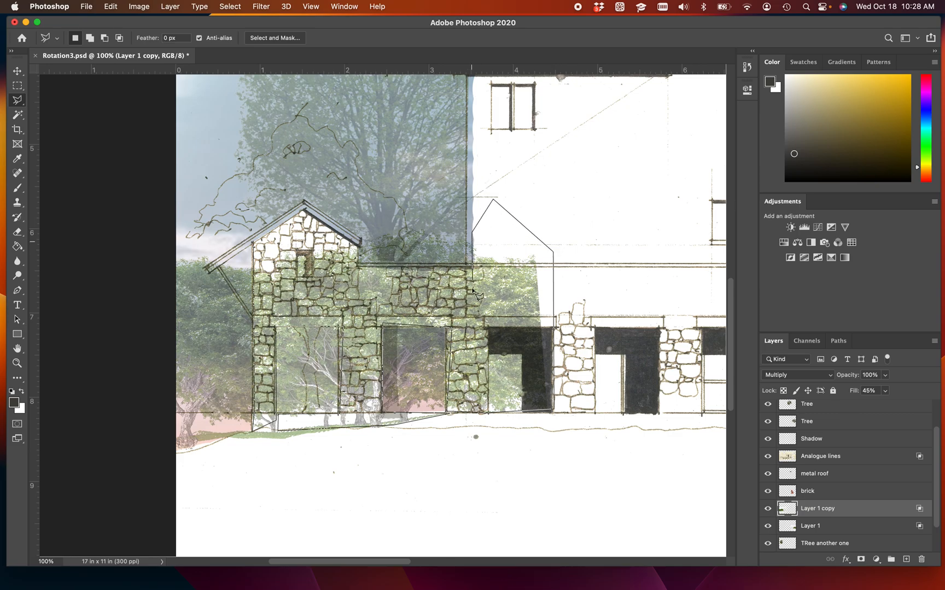
click(358, 264)
click(254, 244)
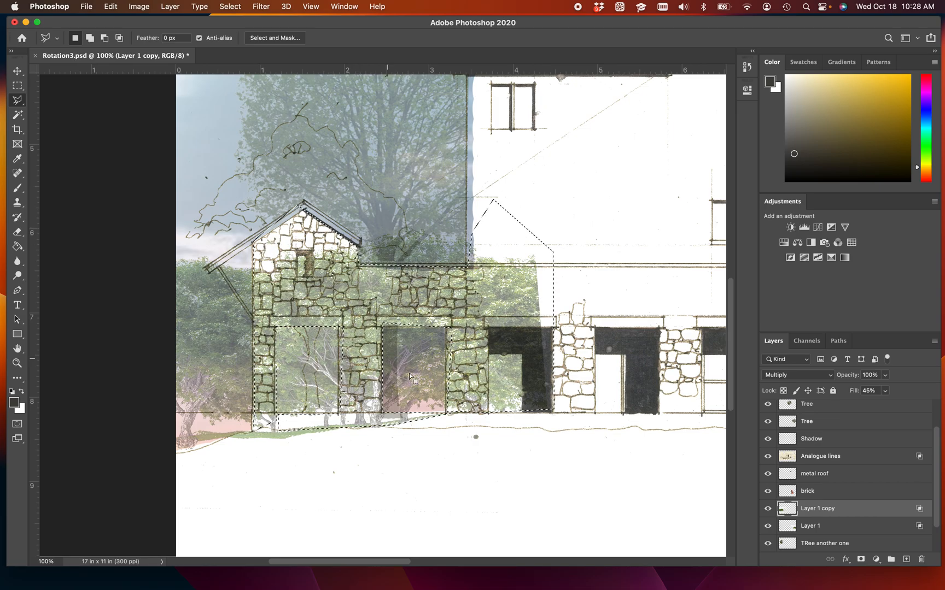
Erase the forest copy inside the outlined pavilion, piers and adjoining wall, and clear the selection.
key(e)
mouse_move(453, 373)
mouse_down()
mouse_move(372, 311)
mouse_move(277, 355)
mouse_move(277, 454)
mouse_move(397, 328)
mouse_move(530, 358)
mouse_move(563, 285)
mouse_move(500, 212)
mouse_move(478, 209)
mouse_move(414, 409)
mouse_move(471, 260)
mouse_move(440, 298)
mouse_up()
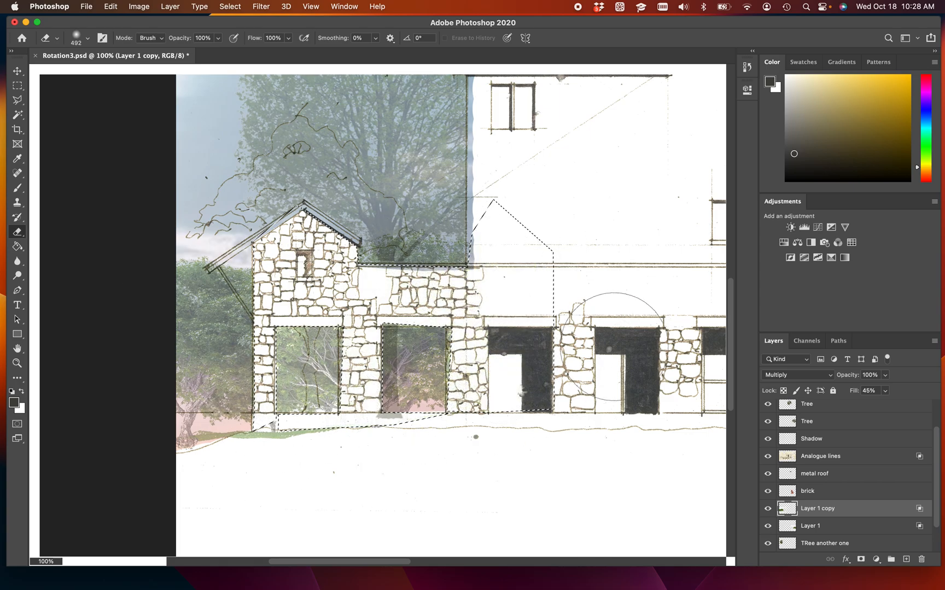
key(super+r)
key(super+d)
key(super+minus)
key(super+minus)
key(super+minus)
key(super+minus)
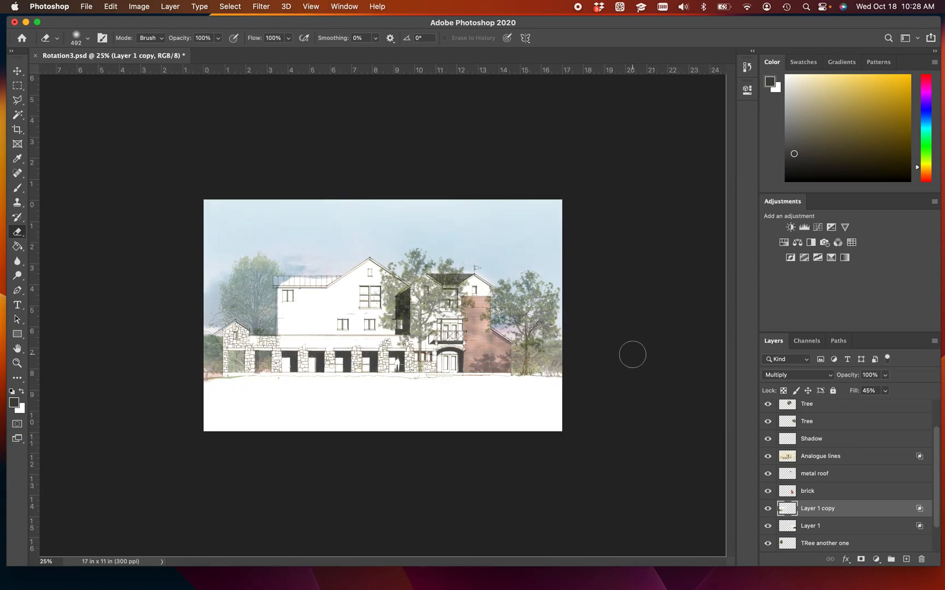
Examine the whole elevation and the sky overlapping the wall beside the left tree.
key(super+plus)
key(super+plus)
drag(512, 392, 525, 415)
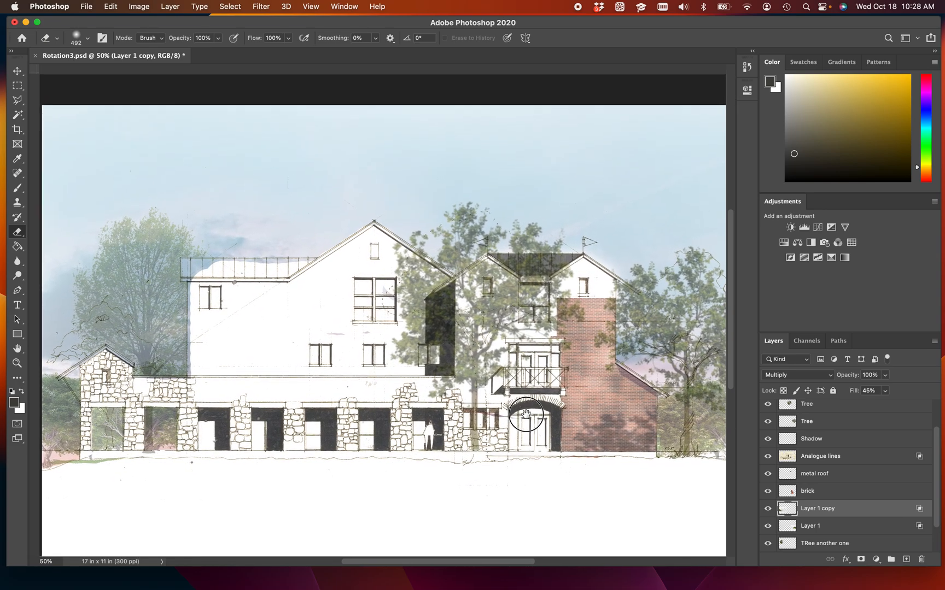
key(super+r)
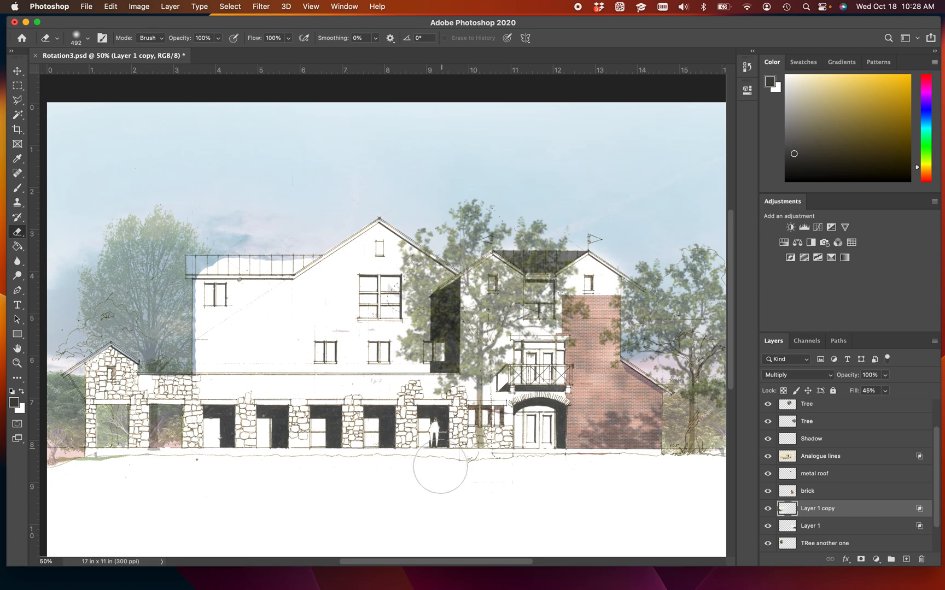
drag(369, 443, 544, 407)
key(super+plus)
key(super+plus)
key(super+plus)
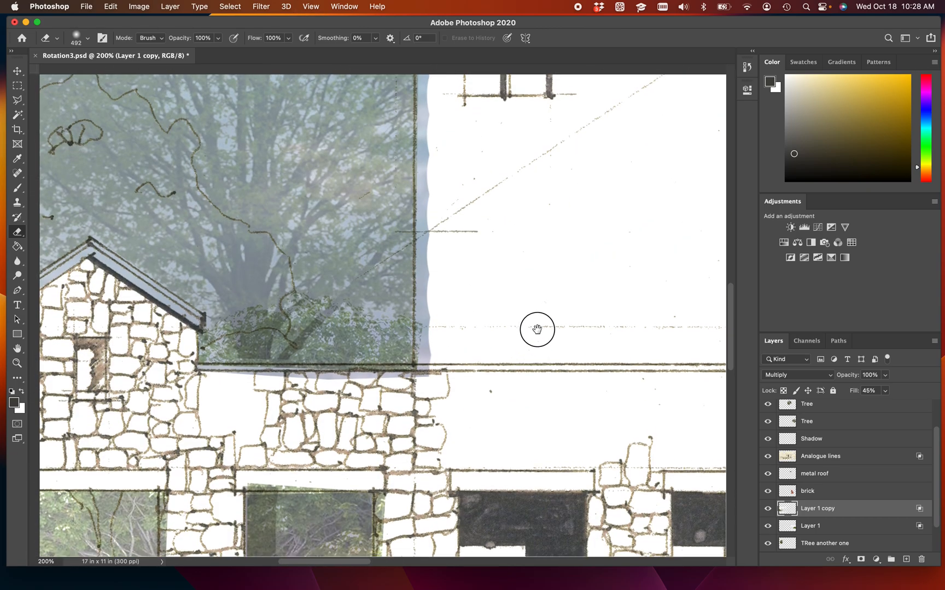
drag(537, 329, 583, 285)
scroll(811, 520, down, 2)
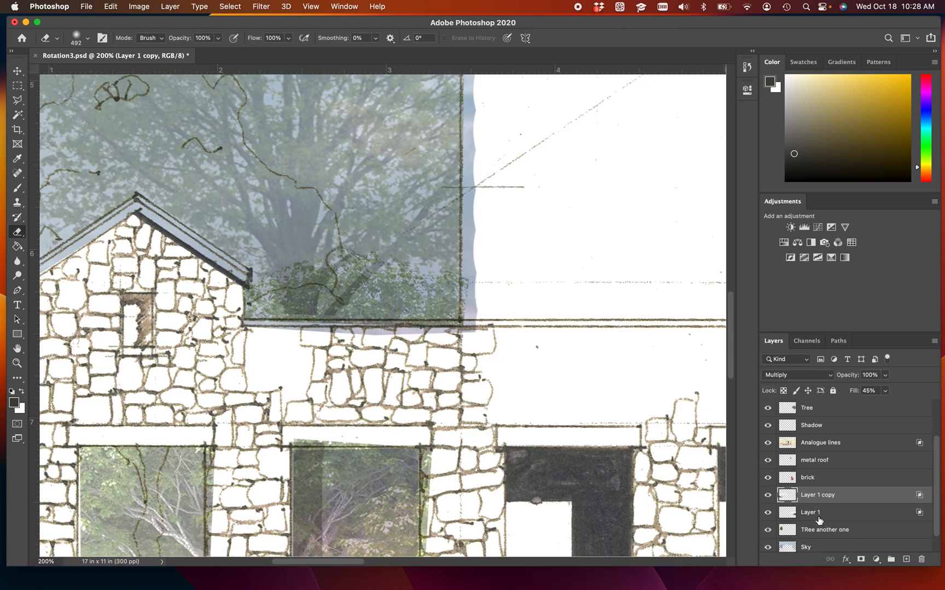
On the Sky layer, erase the stray sky patches over the gable's large window and the wall below it with the 492 px eraser.
click(811, 529)
right_click(582, 285)
key(Escape)
right_click(586, 256)
key(Escape)
right_click(690, 277)
key(Escape)
key(super+minus)
key(super+minus)
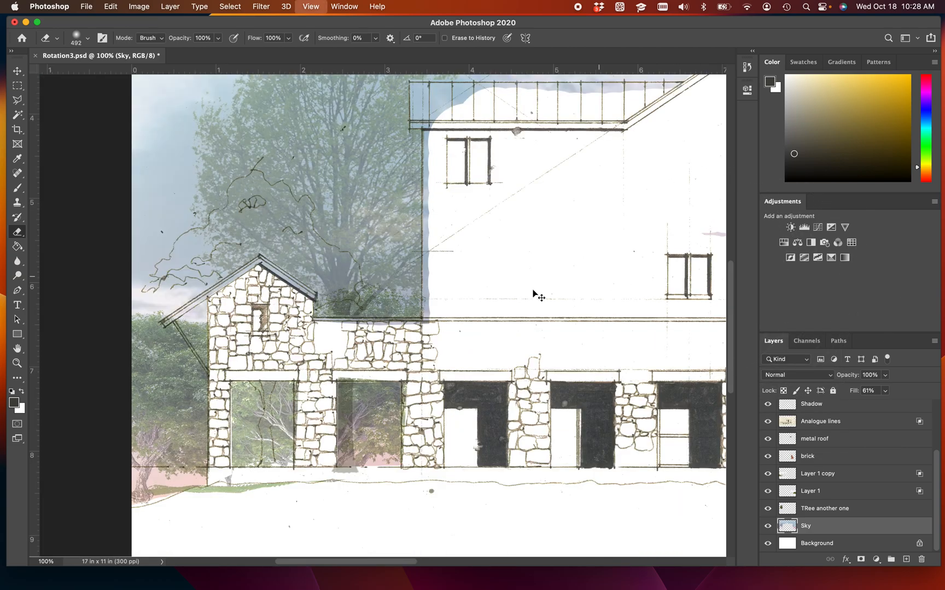
key(super+minus)
drag(483, 304, 396, 362)
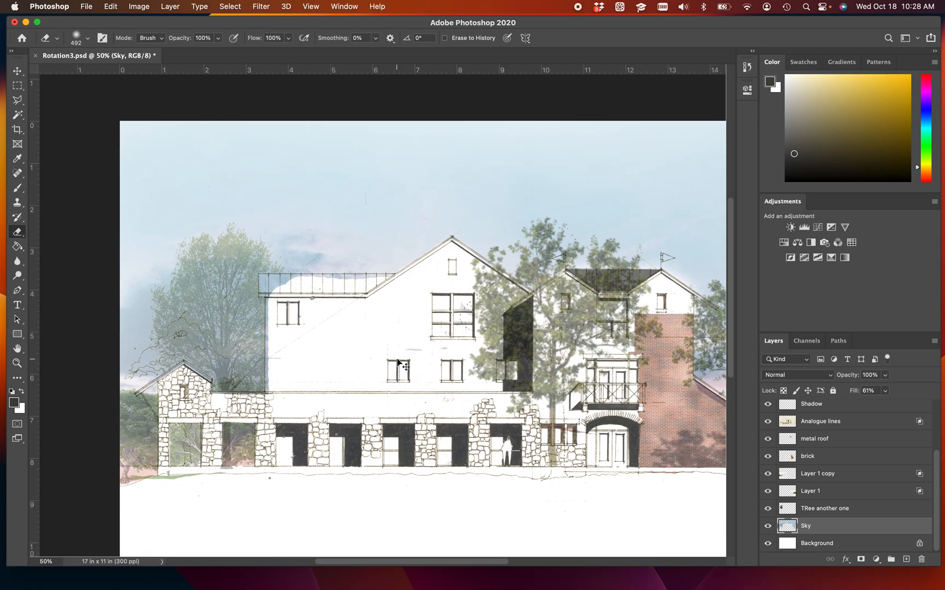
key(super+plus)
key(super+plus)
key(super+plus)
drag(498, 329, 270, 351)
drag(337, 298, 382, 278)
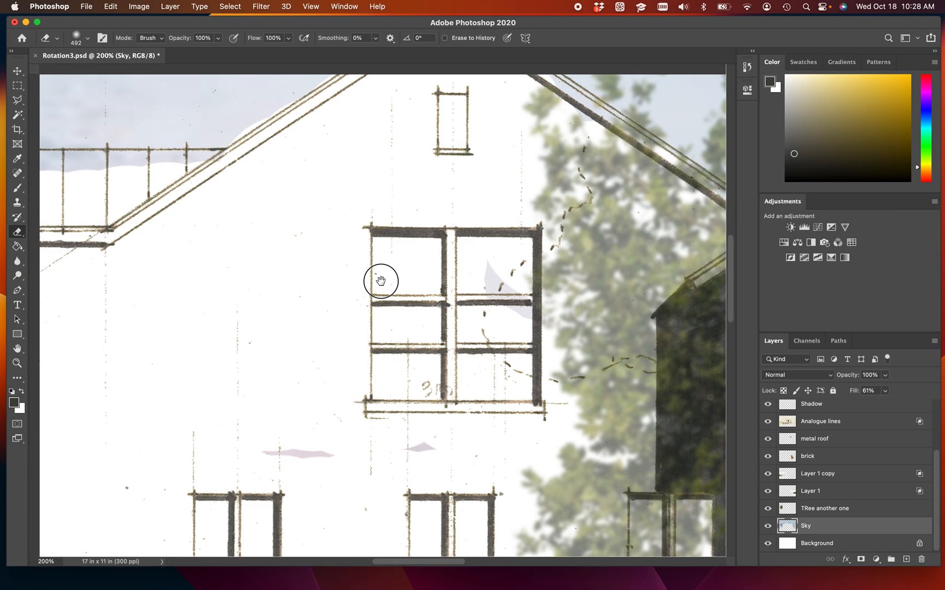
mouse_move(508, 291)
mouse_down()
mouse_move(225, 429)
mouse_move(224, 496)
mouse_move(441, 425)
mouse_move(559, 365)
mouse_up()
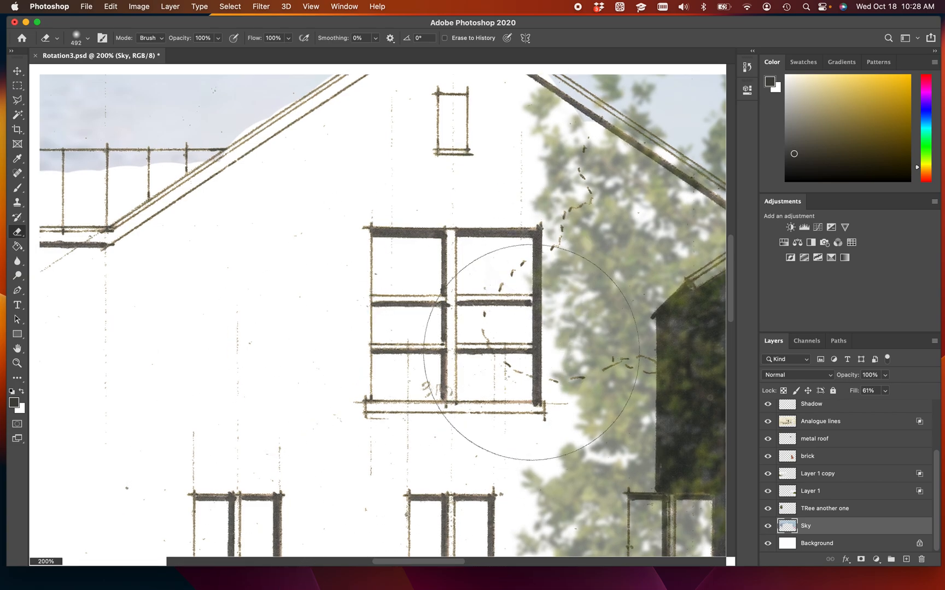
Erase the sky overlapping the left metal roof, the wall edge beside the tree and the eave line with a soft 102 px eraser.
mouse_move(188, 433)
mouse_down()
mouse_move(671, 373)
mouse_move(654, 456)
mouse_up()
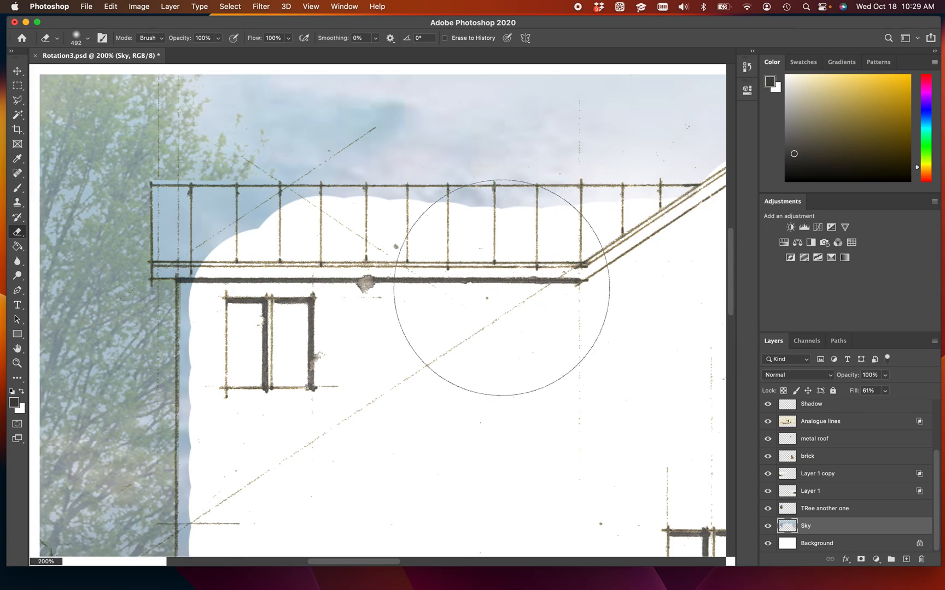
right_click(430, 320)
click(430, 321)
right_click(545, 348)
click(544, 348)
right_click(663, 367)
drag(760, 391, 751, 390)
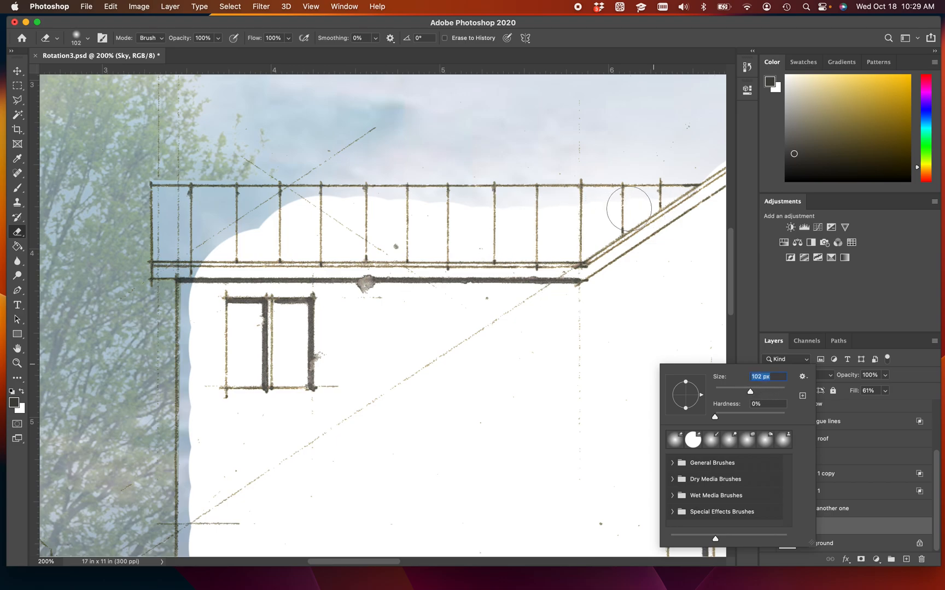
key(Return)
mouse_move(288, 208)
mouse_down()
mouse_move(163, 211)
mouse_move(164, 263)
mouse_move(204, 253)
mouse_move(217, 233)
mouse_move(276, 227)
mouse_move(182, 281)
mouse_move(201, 518)
mouse_up()
scroll(233, 375, down, 5)
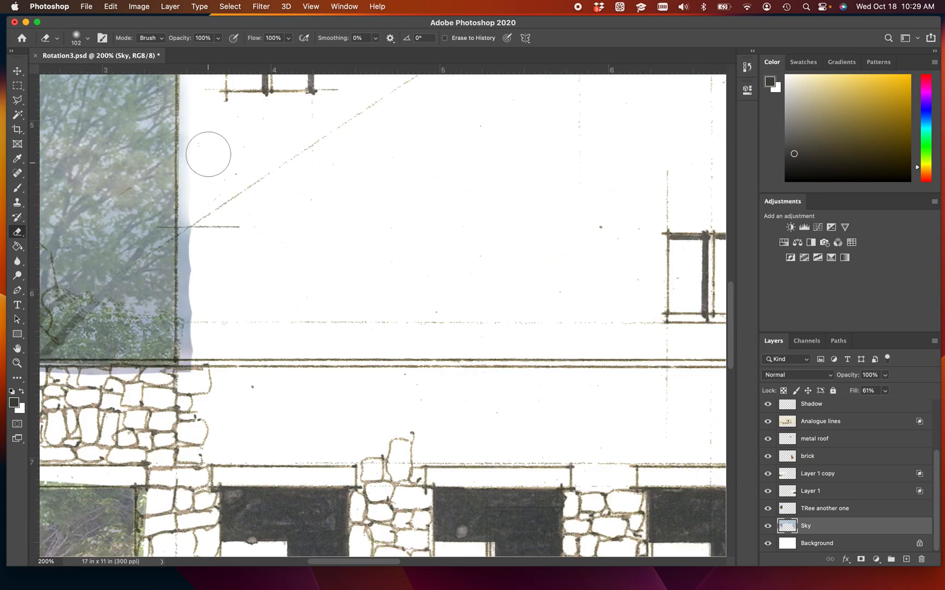
mouse_move(194, 106)
mouse_down()
mouse_move(202, 382)
mouse_move(78, 386)
mouse_move(168, 401)
mouse_up()
scroll(262, 383, left, 5)
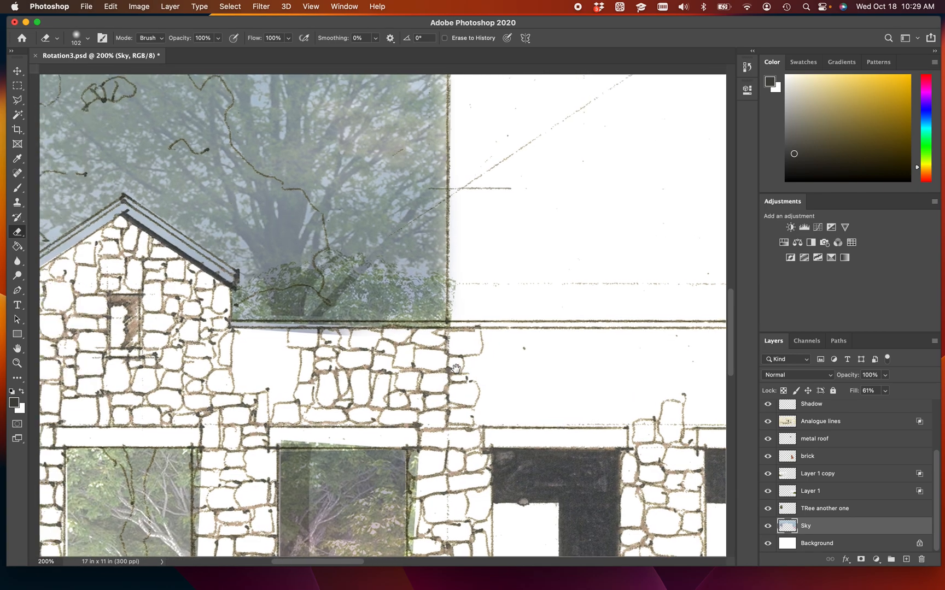
mouse_move(314, 343)
mouse_down()
mouse_move(235, 344)
mouse_move(492, 337)
mouse_move(211, 367)
mouse_move(489, 376)
mouse_up()
Raise the fill of the left background tree's layer, TRee another one, to 43%.
key(super+minus)
key(super+minus)
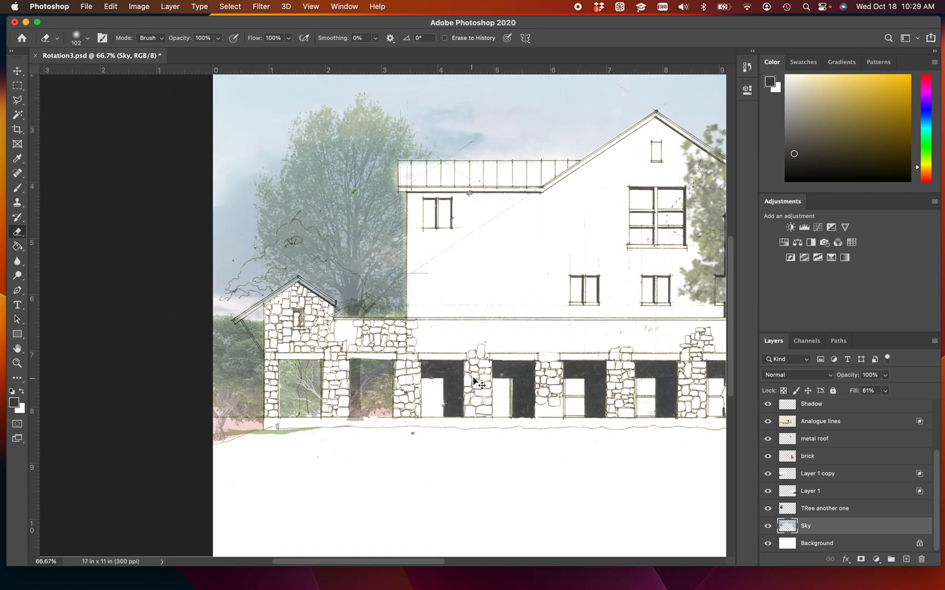
key(super+minus)
scroll(468, 376, right, 5)
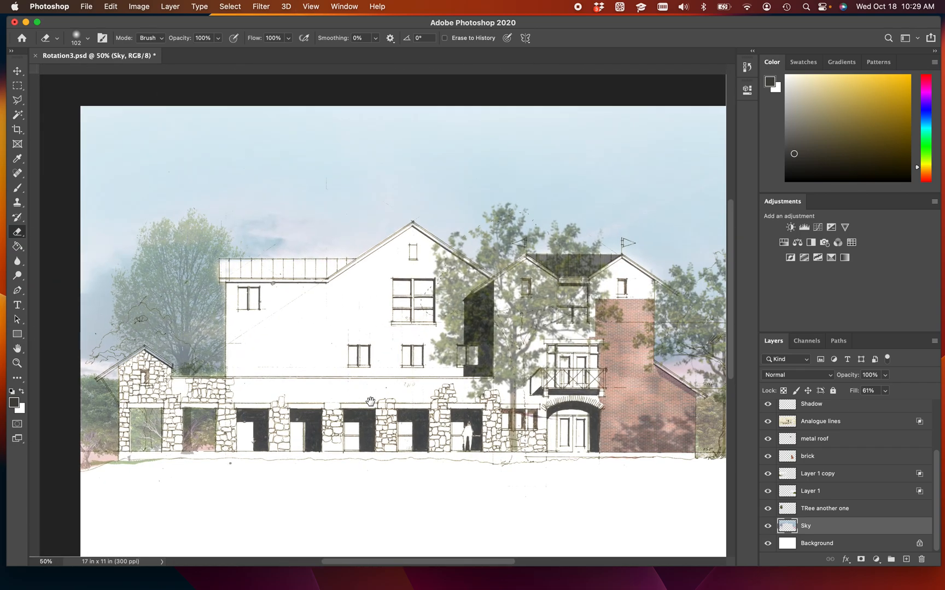
key(super+minus)
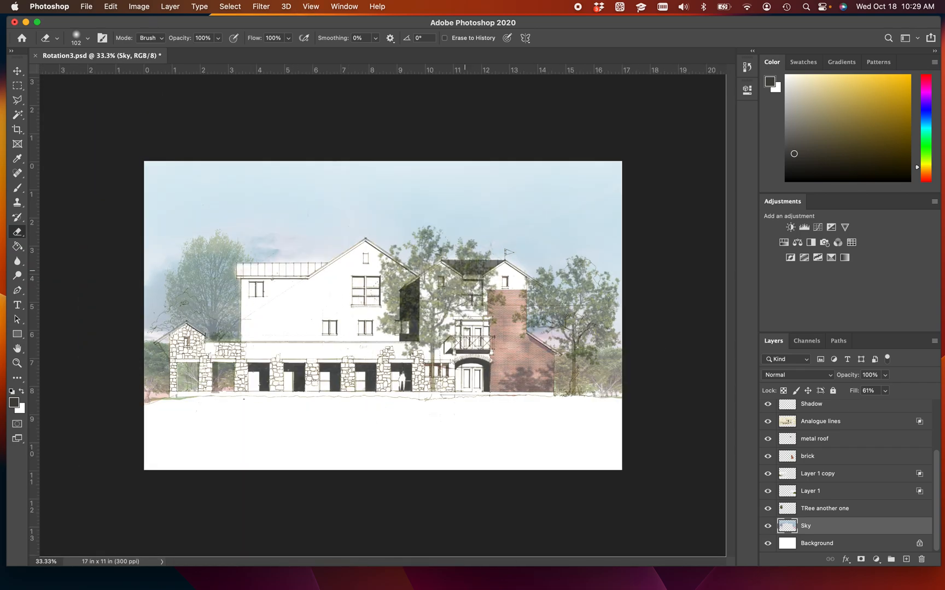
click(831, 510)
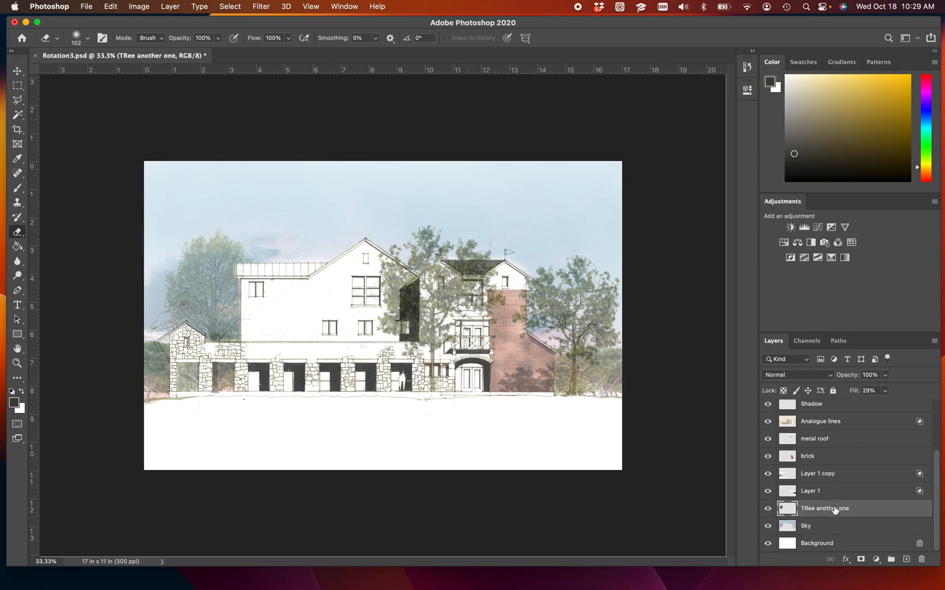
click(884, 391)
drag(884, 407, 895, 411)
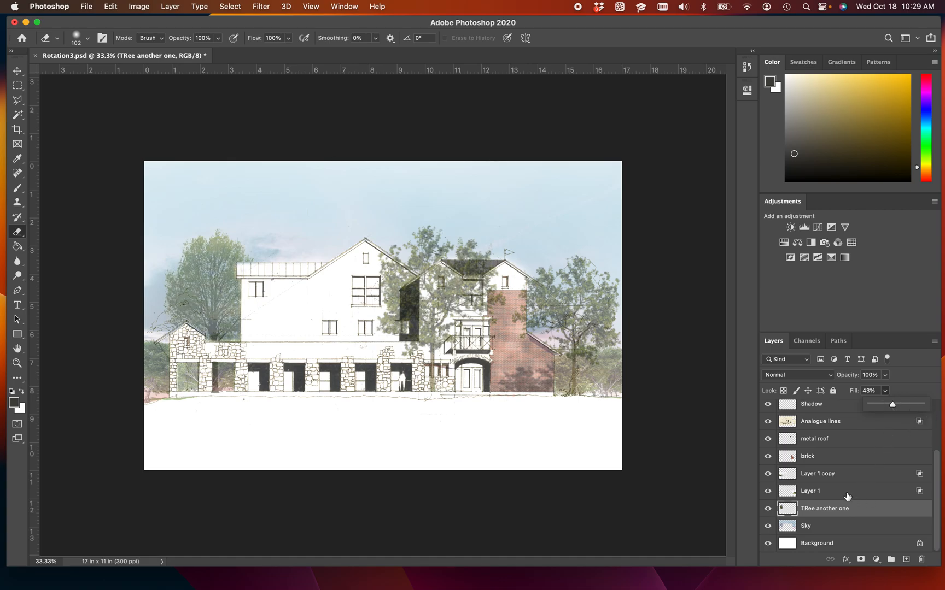
Lower the fill of the upper Tree layer, the tree in front of the building's centre, to 21%.
scroll(842, 518, up, 1)
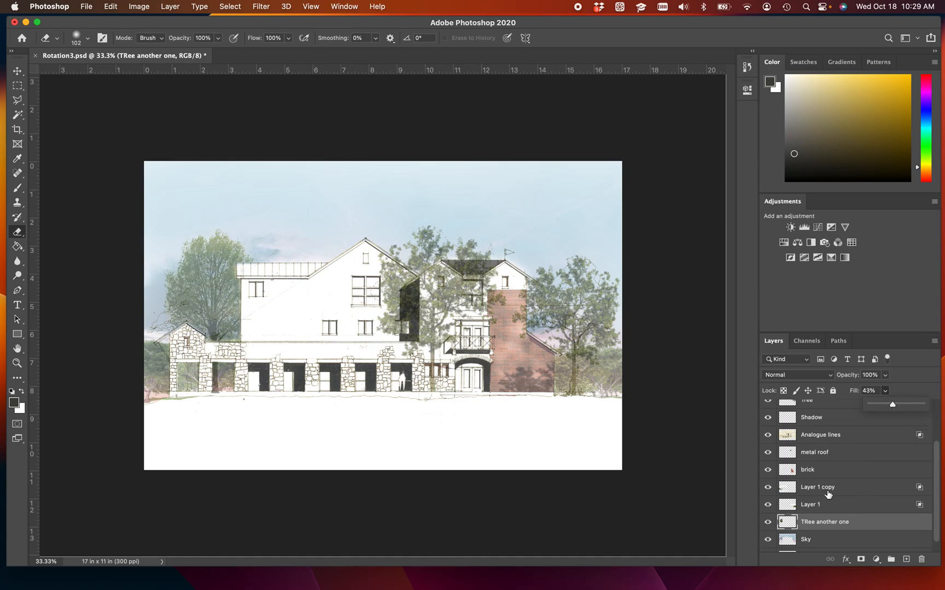
scroll(828, 495, up, 3)
click(819, 447)
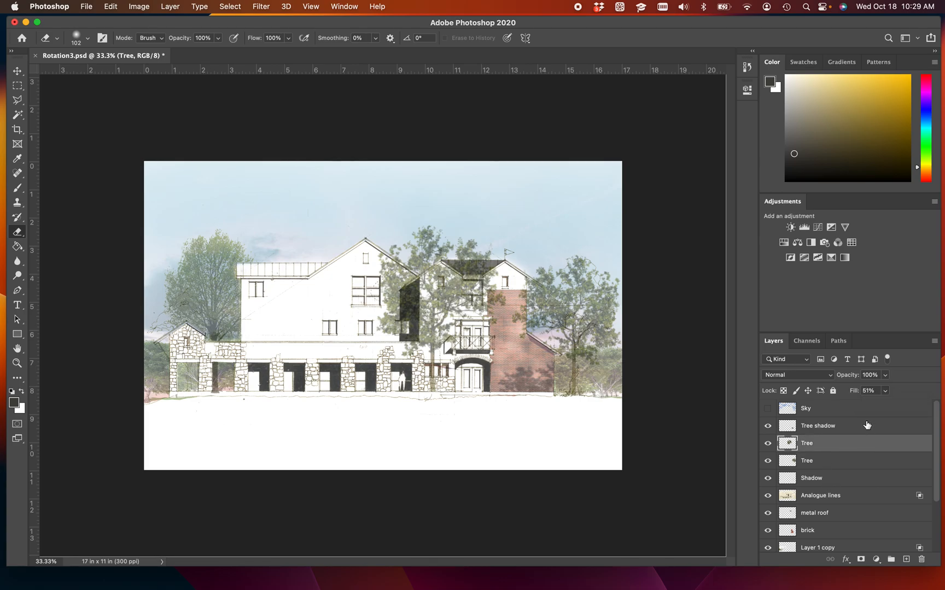
drag(884, 407, 870, 419)
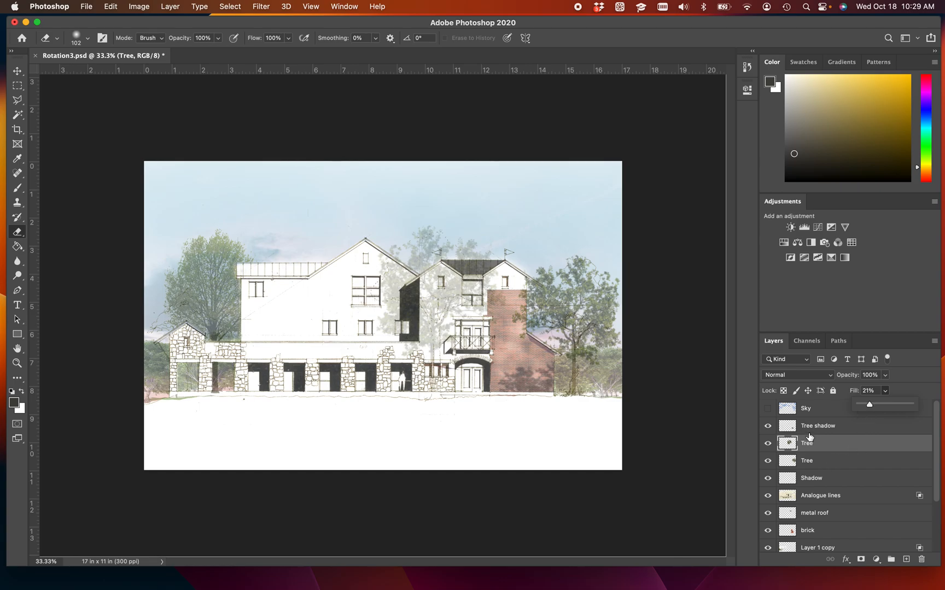
Examine the faded central tree against the facade and the windows of the left wing up close.
key(super+equal)
key(super+equal)
key(super+equal)
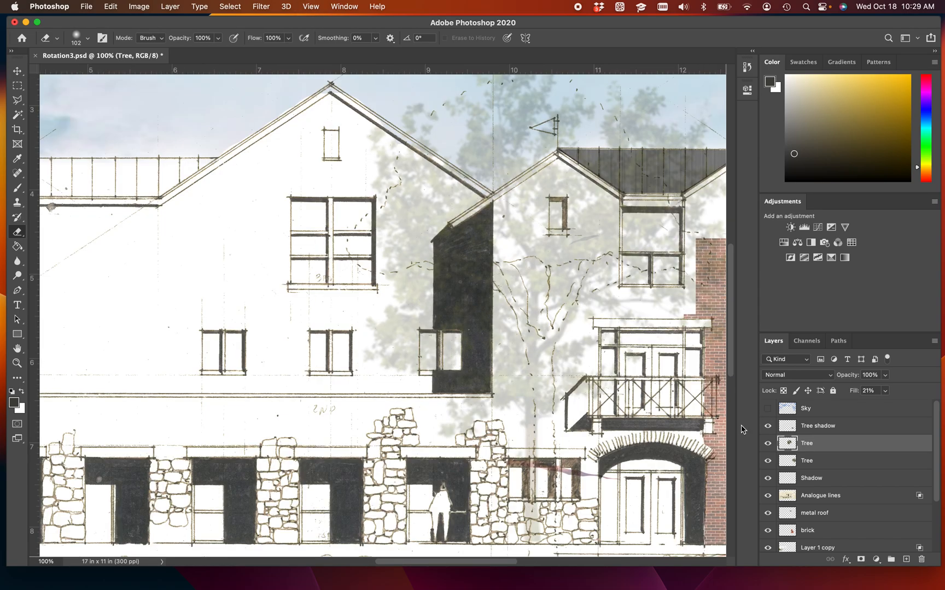
key(super+minus)
key(super+minus)
key(super+minus)
key(super+minus)
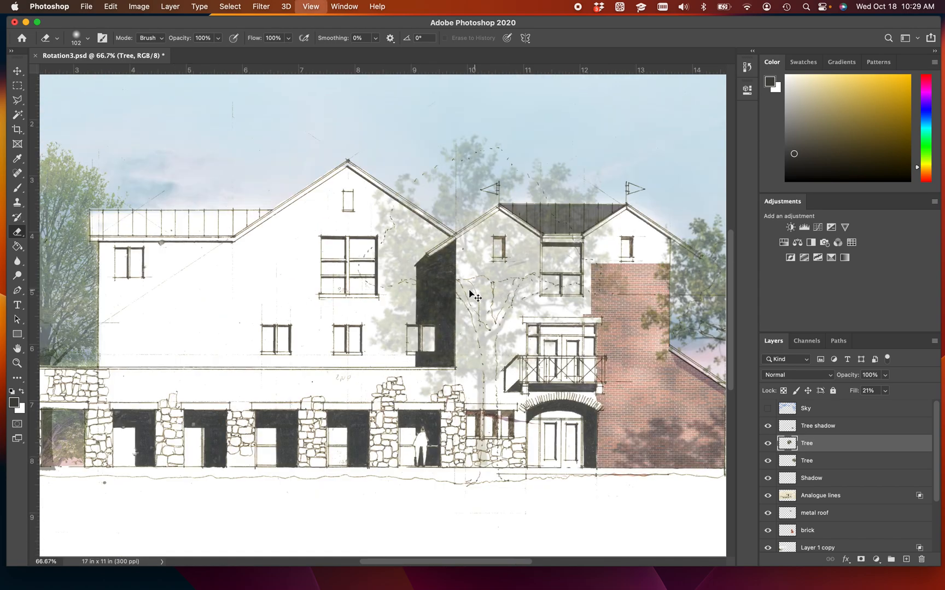
scroll(535, 327, up, 2)
key(super+equal)
key(super+equal)
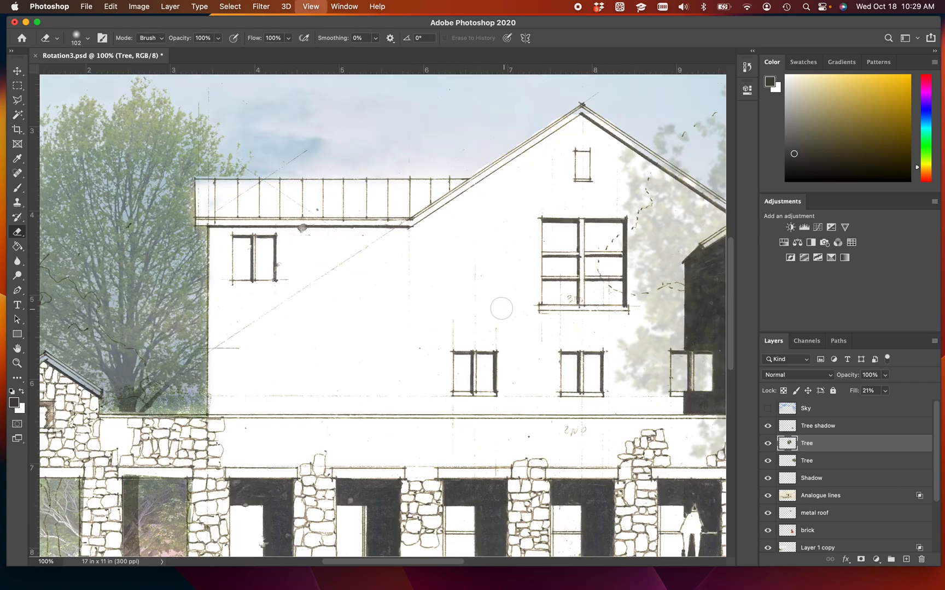
scroll(502, 314, left, 5)
scroll(503, 315, up, 2)
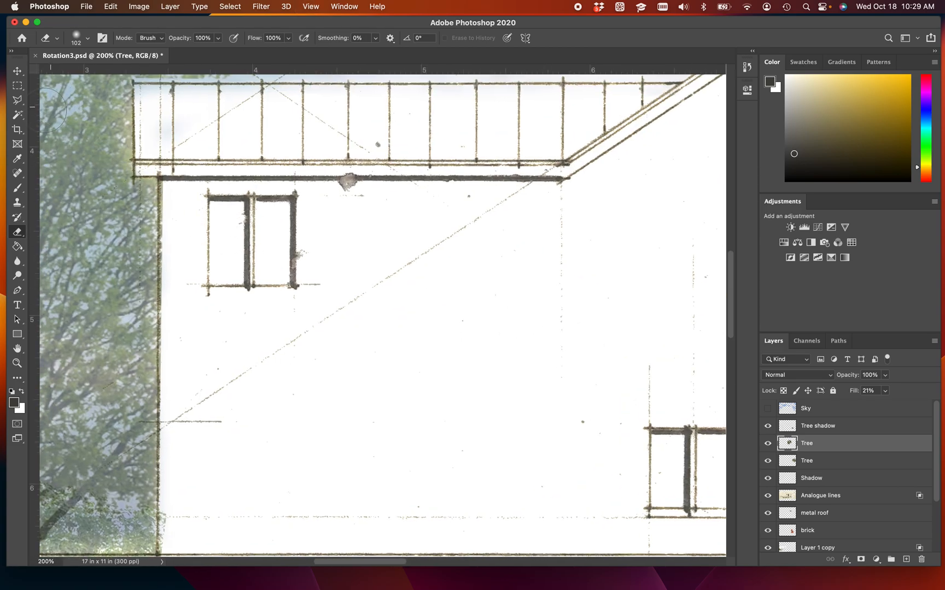
Create a new layer named Windows above the central Tree layer, with the Magic Wand as the active tool.
click(18, 116)
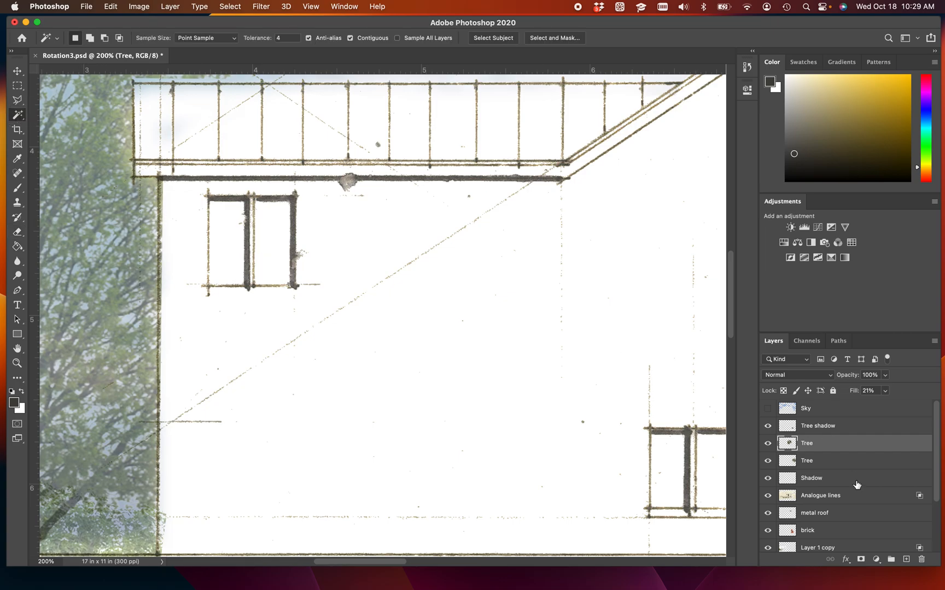
click(906, 559)
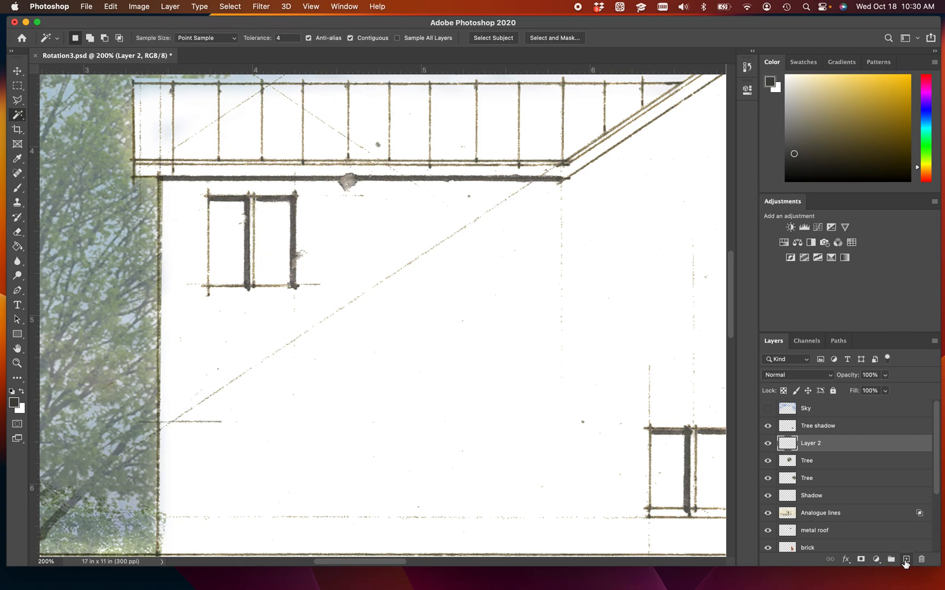
double_click(820, 448)
key(Return)
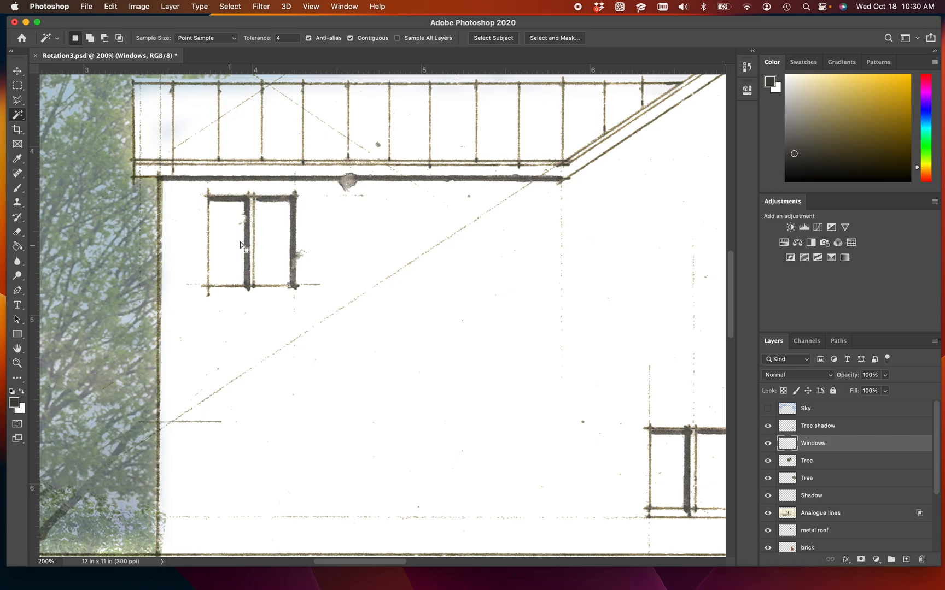
On the Analogue lines layer, try to select the panes of the left wing's upper window with the Magic Wand at tolerance 32.
scroll(850, 488, down, 5)
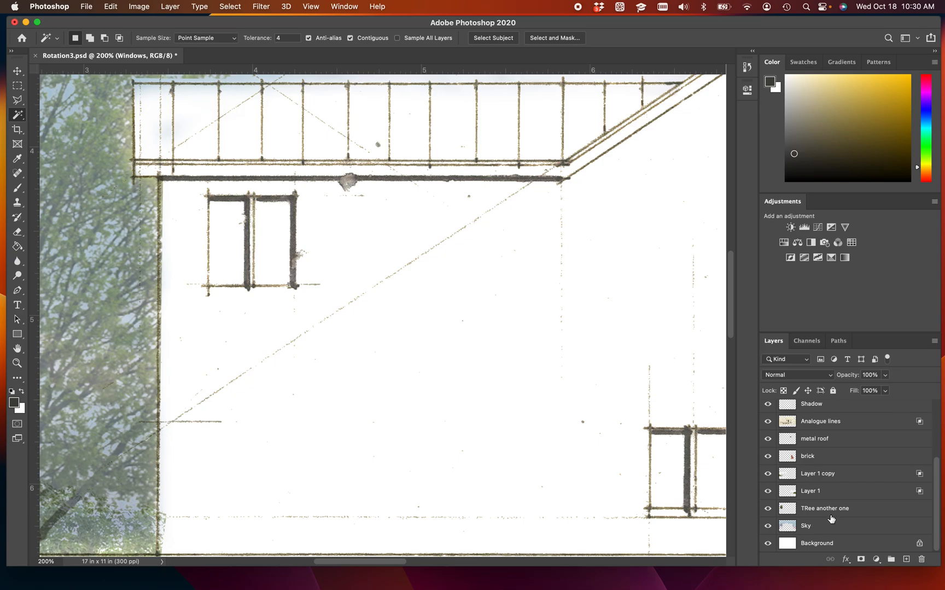
click(830, 426)
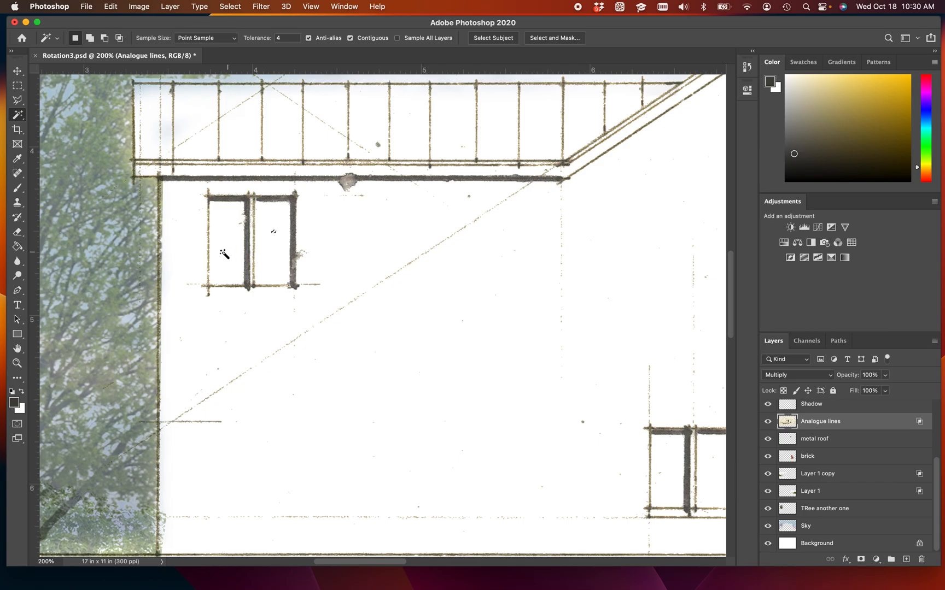
click(236, 230)
click(280, 241)
click(278, 38)
text(32)
click(231, 251)
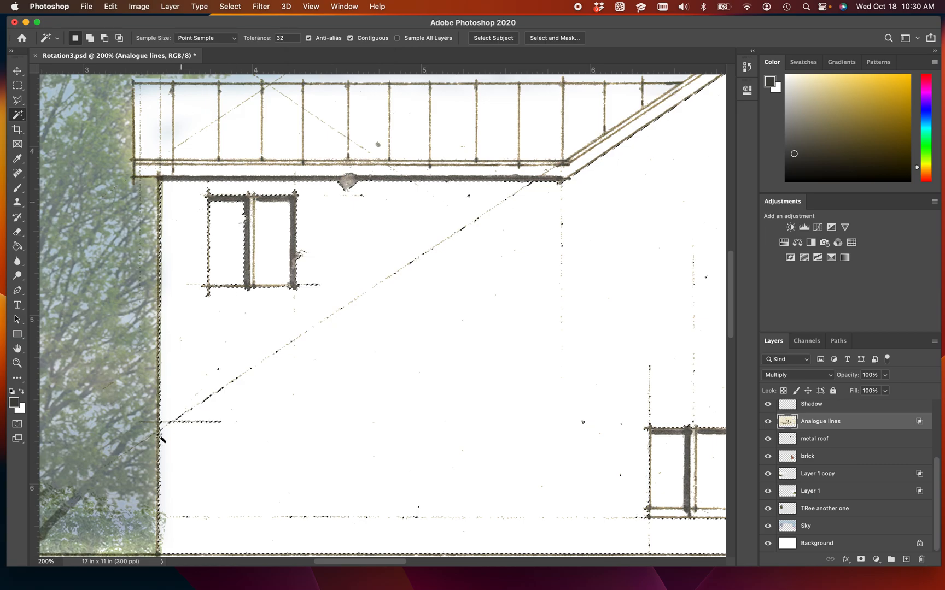
Set the Magic Wand tolerance to 16 and select the left pane of the left wing's upper window.
click(287, 38)
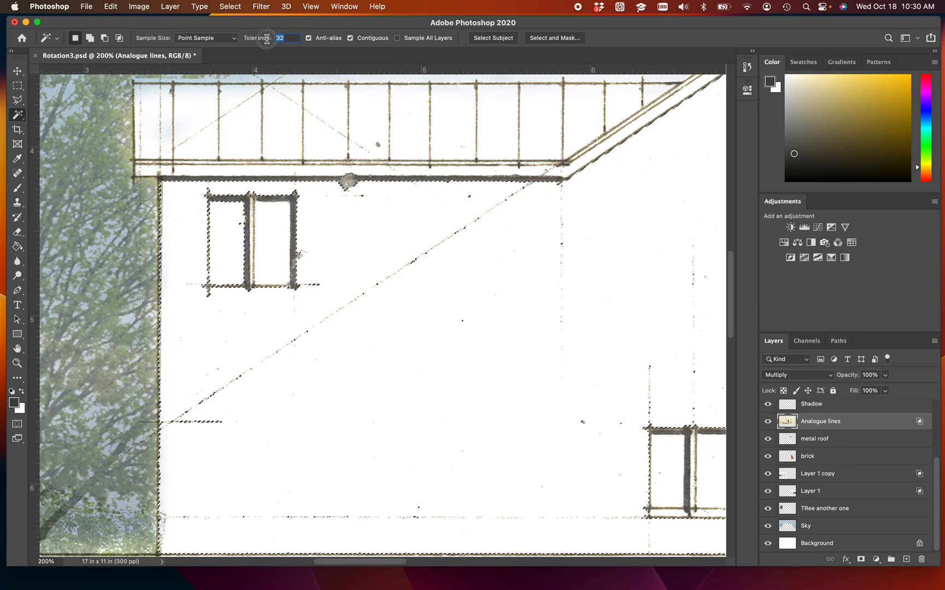
text(16)
click(230, 257)
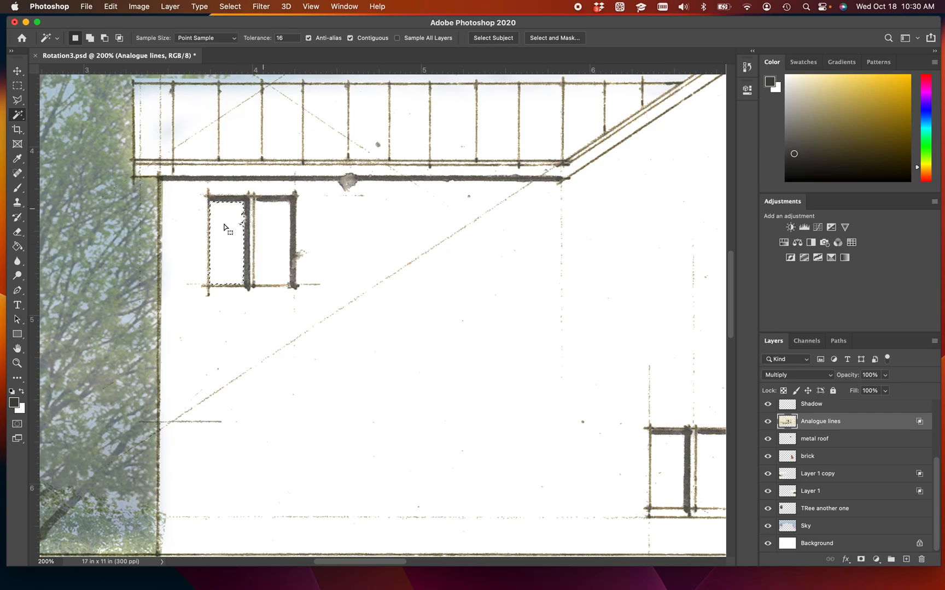
scroll(224, 228, up, 5)
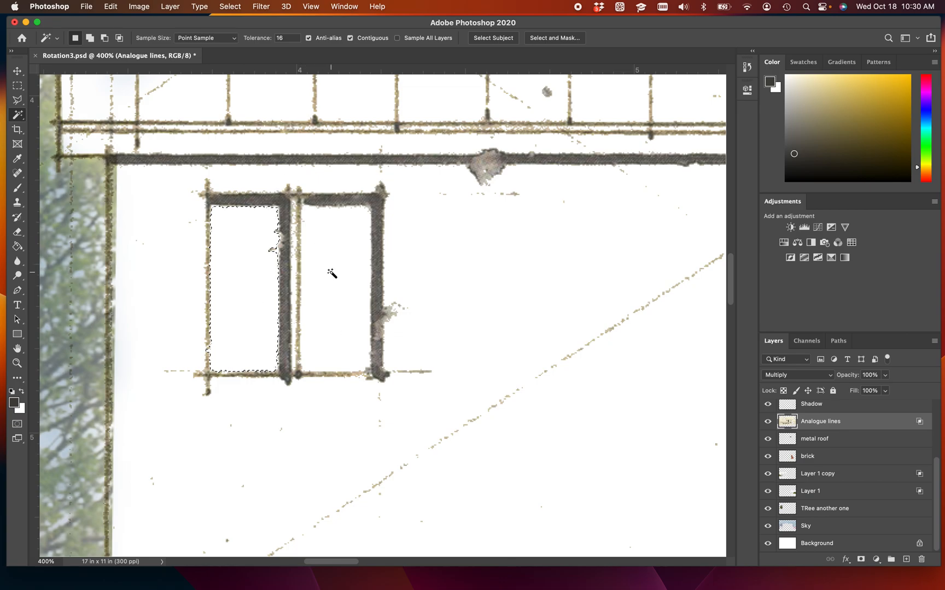
Add the right pane of the left wing's upper window to the selection, including its small leftover specks.
key(shift)
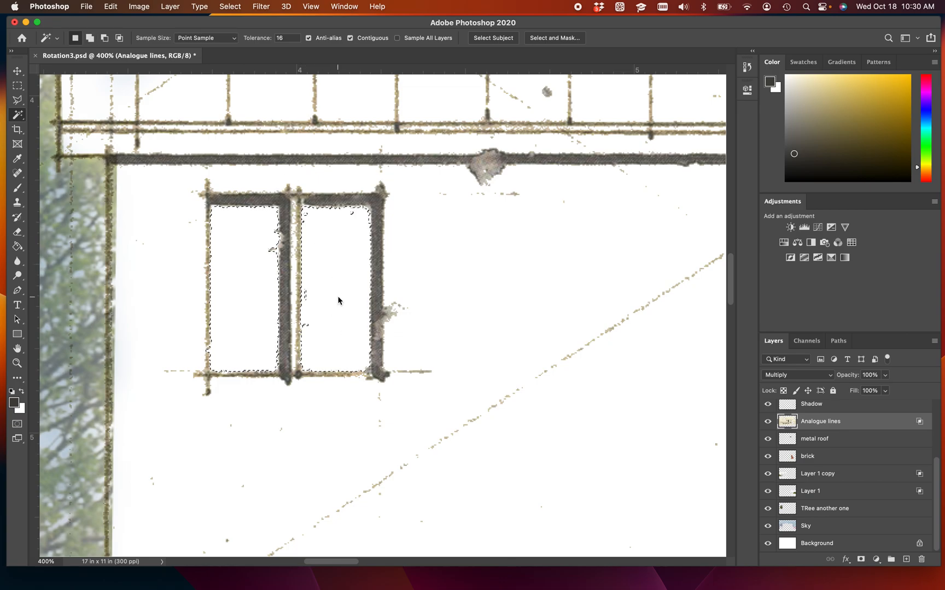
shift+click(309, 302)
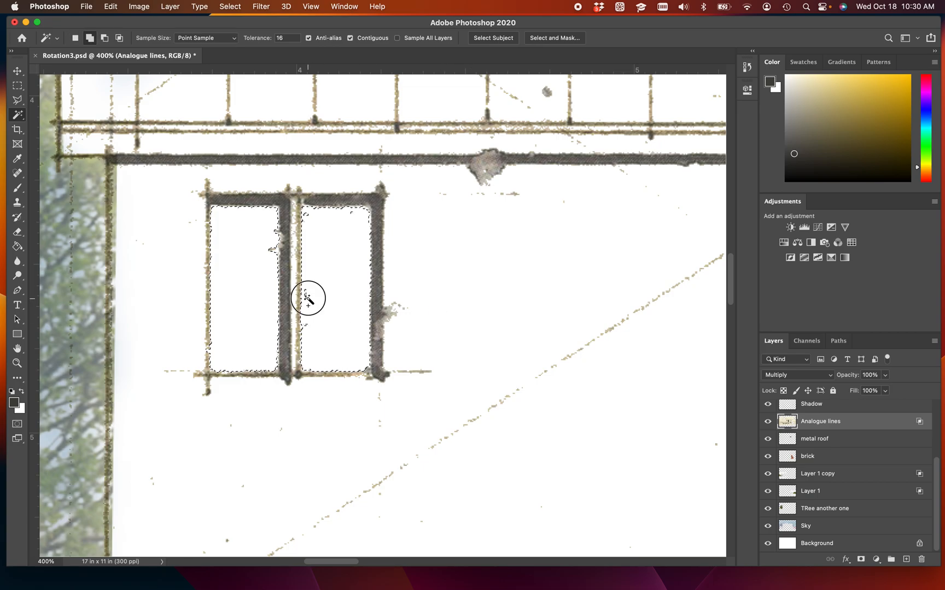
shift+click(309, 328)
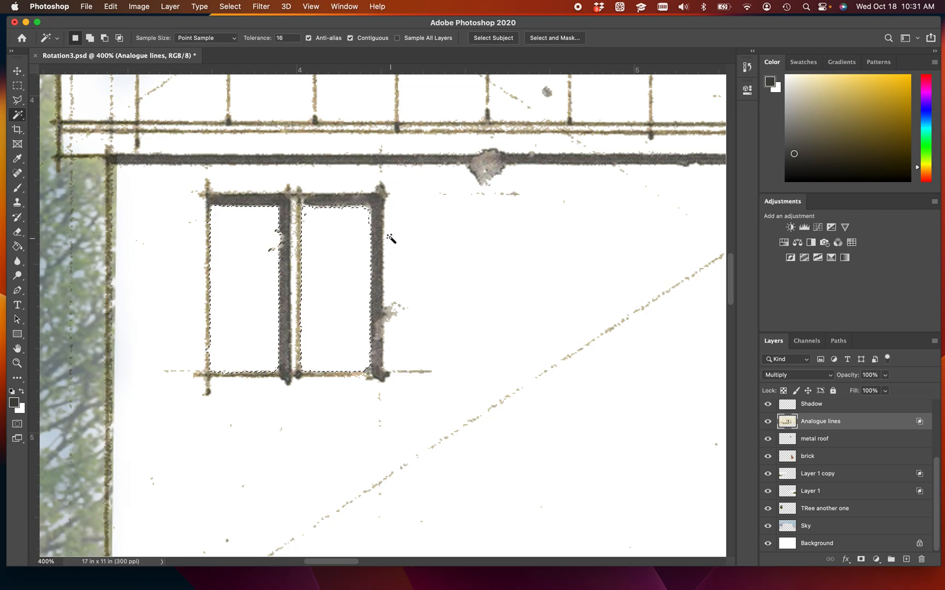
Add all six panes of the large gable window to the selection with the Rectangular Marquee.
drag(532, 321, 137, 263)
drag(618, 287, 285, 302)
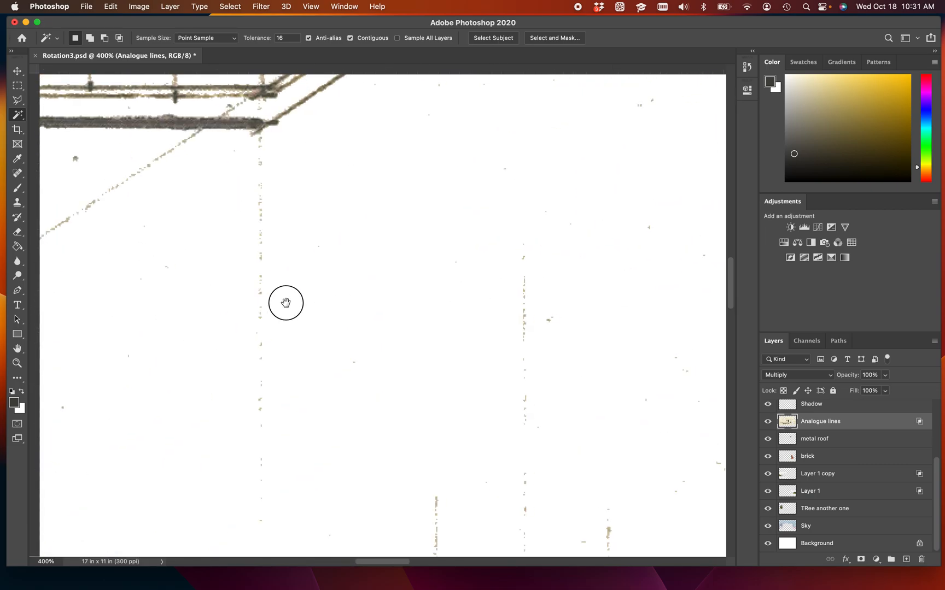
mouse_move(579, 289)
mouse_down()
mouse_move(255, 329)
mouse_move(170, 312)
mouse_up()
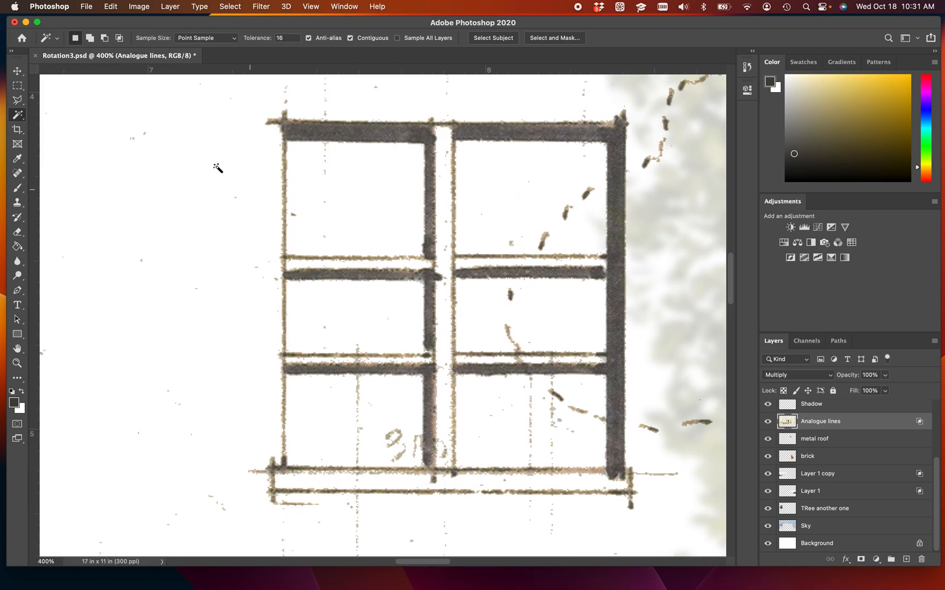
click(17, 87)
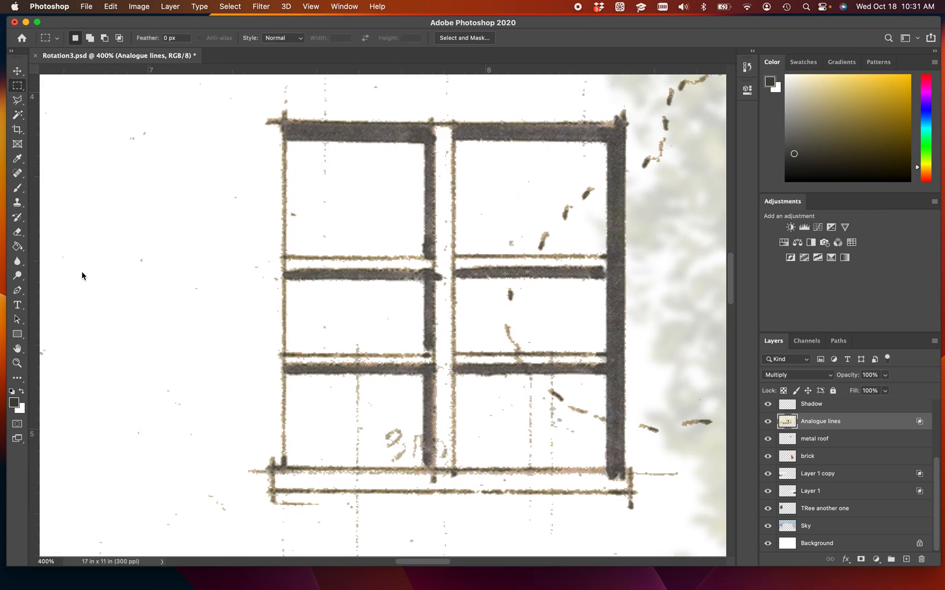
key(shift)
drag(284, 123, 435, 259)
drag(288, 269, 433, 352)
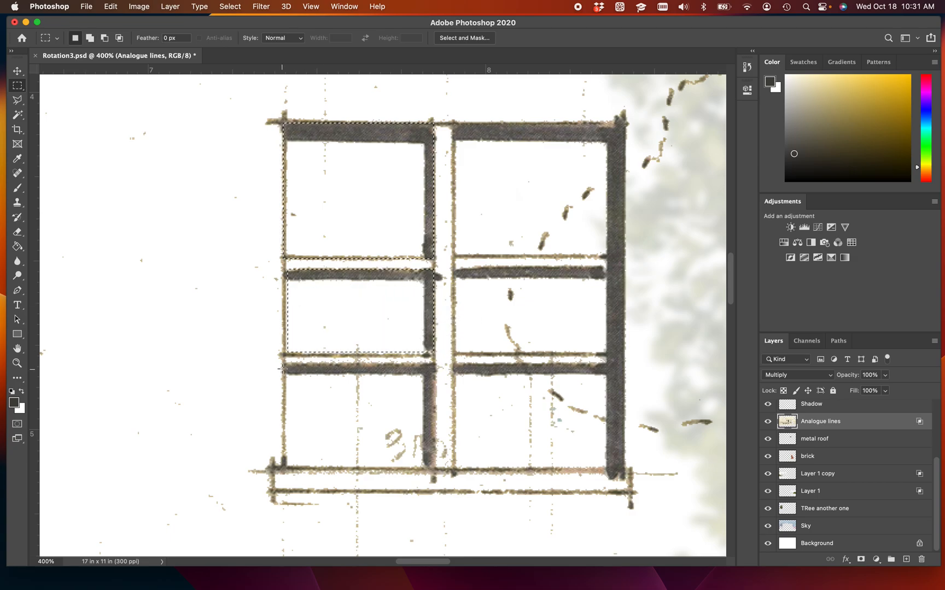
drag(282, 365, 435, 466)
drag(456, 121, 623, 257)
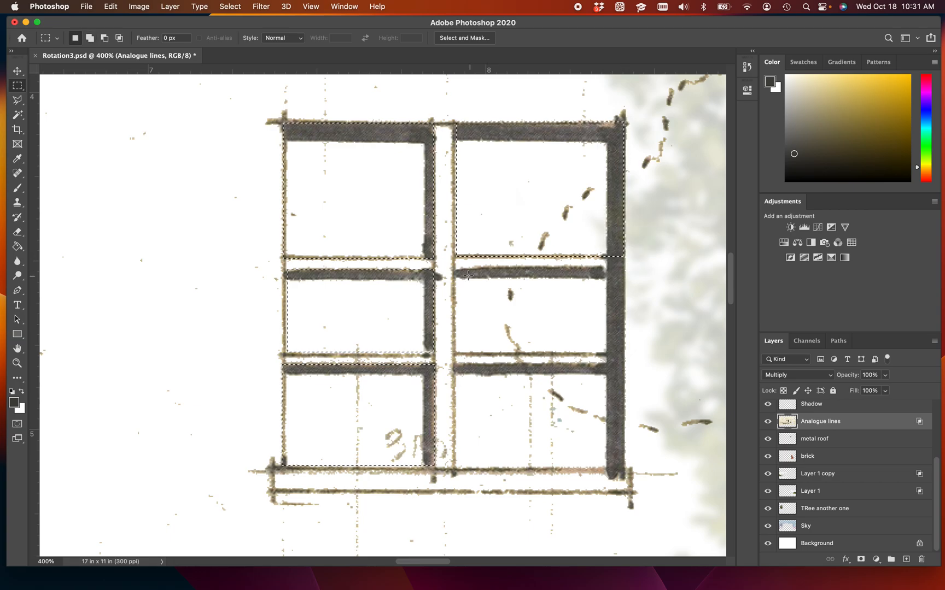
drag(456, 269, 623, 353)
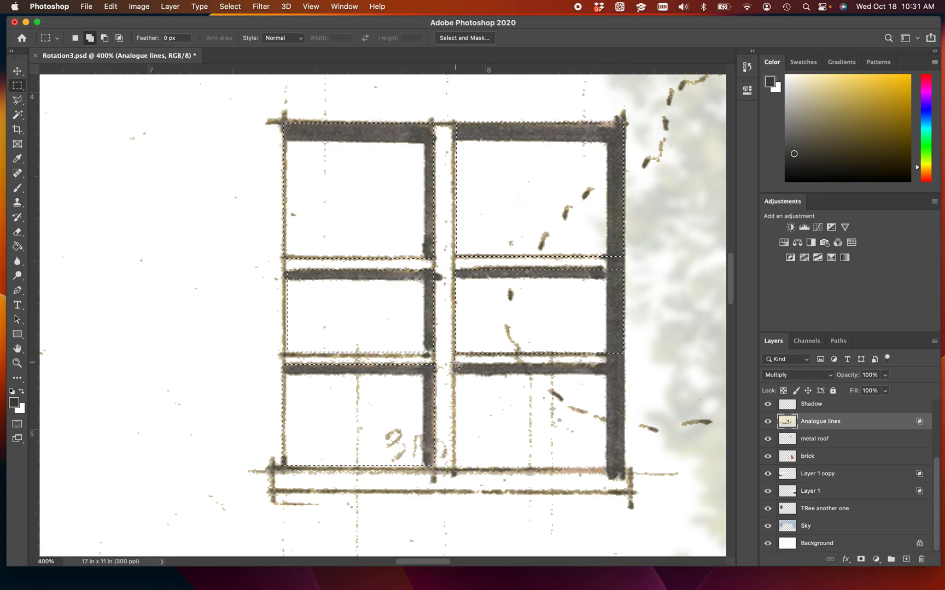
drag(458, 362, 626, 477)
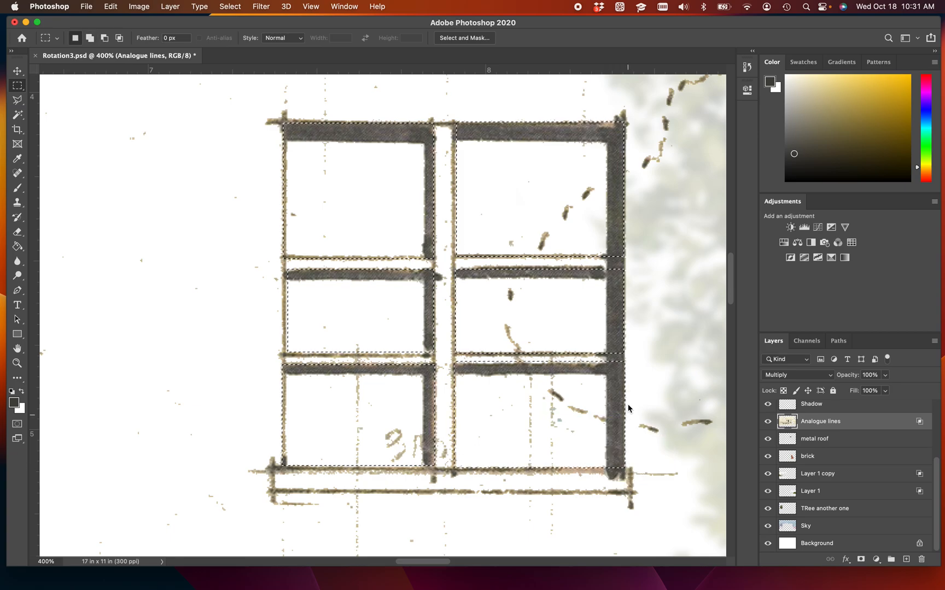
Add the small attic window and both panes of the window below the large gable window to the selection.
scroll(611, 375, up, 3)
scroll(611, 376, up, 4)
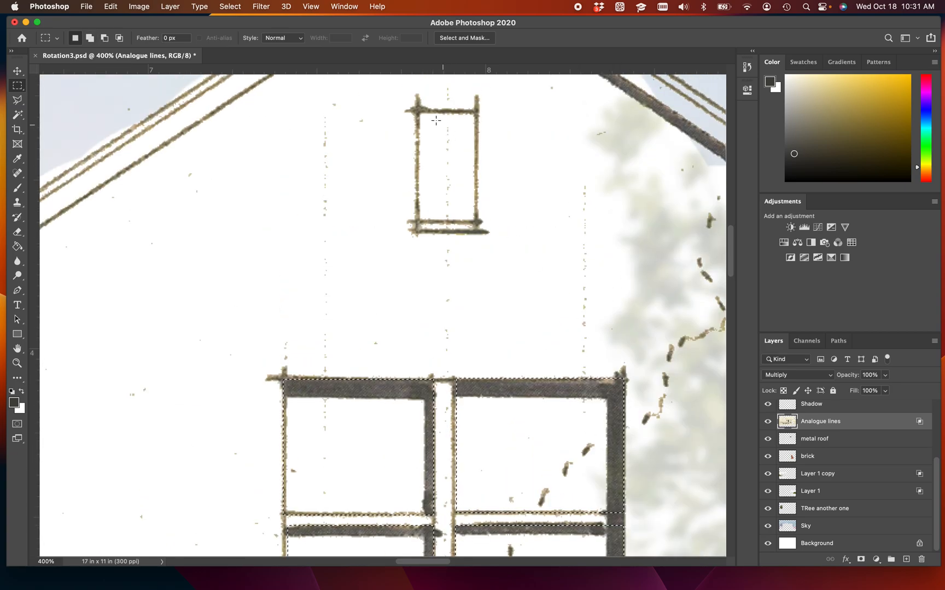
drag(419, 112, 474, 221)
scroll(474, 229, down, 1)
scroll(474, 229, down, 10)
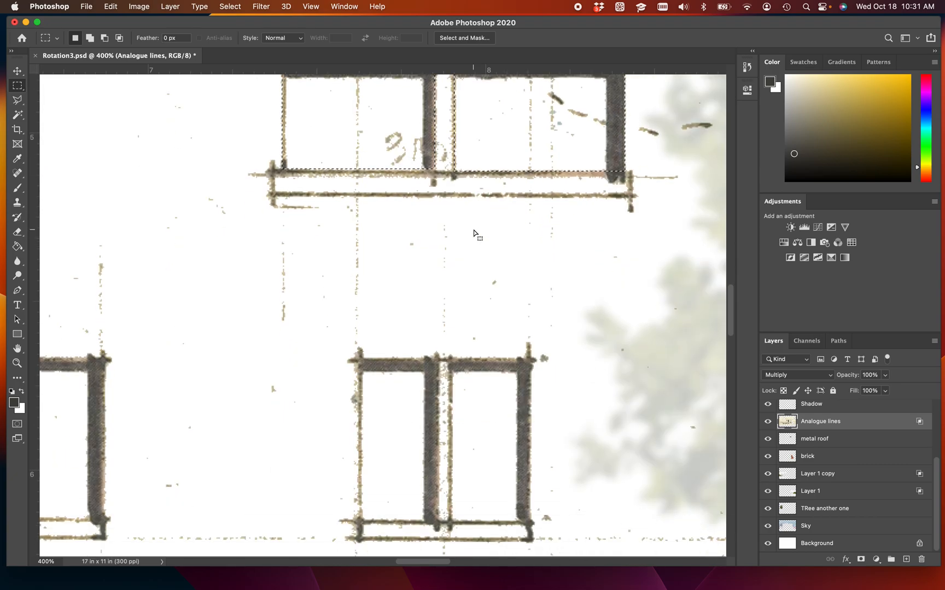
drag(362, 332, 439, 495)
drag(450, 333, 524, 494)
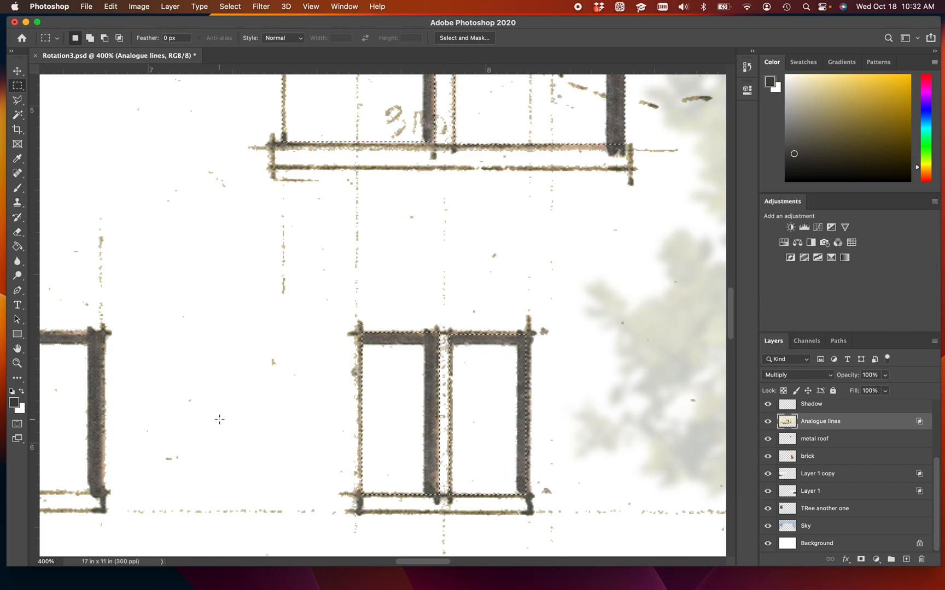
For the Brush tool, set the foreground colour to a dark grey sampled from the arcade openings and darkened to #2a2b27.
key(super+minus)
key(super+minus)
key(super+minus)
key(super+minus)
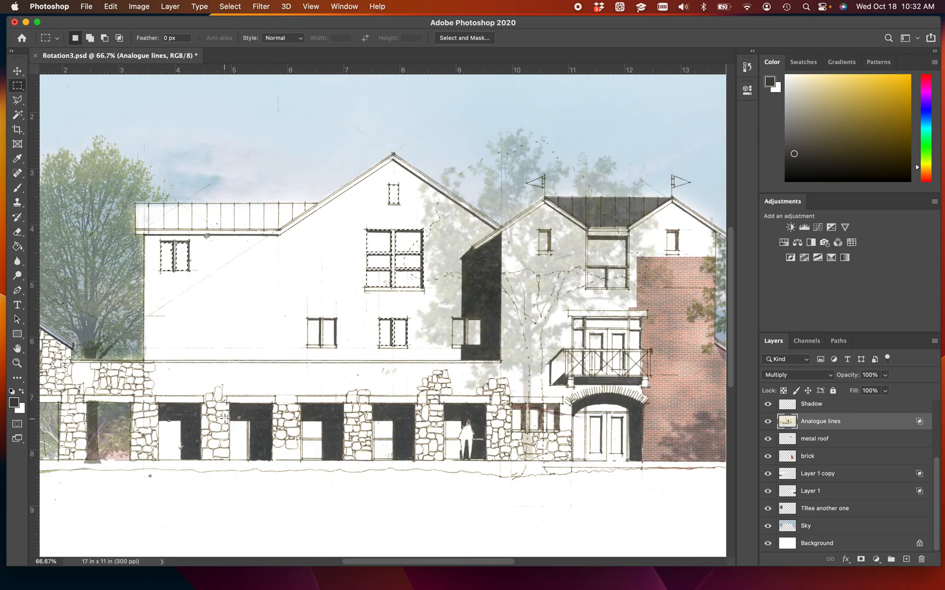
key(super+plus)
key(super+plus)
drag(249, 295, 409, 387)
key(super+minus)
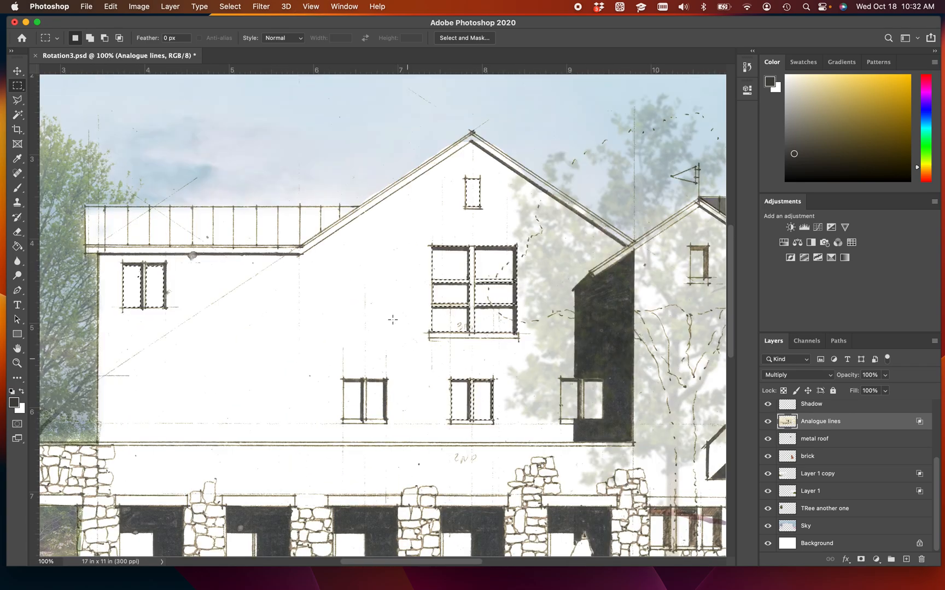
key(b)
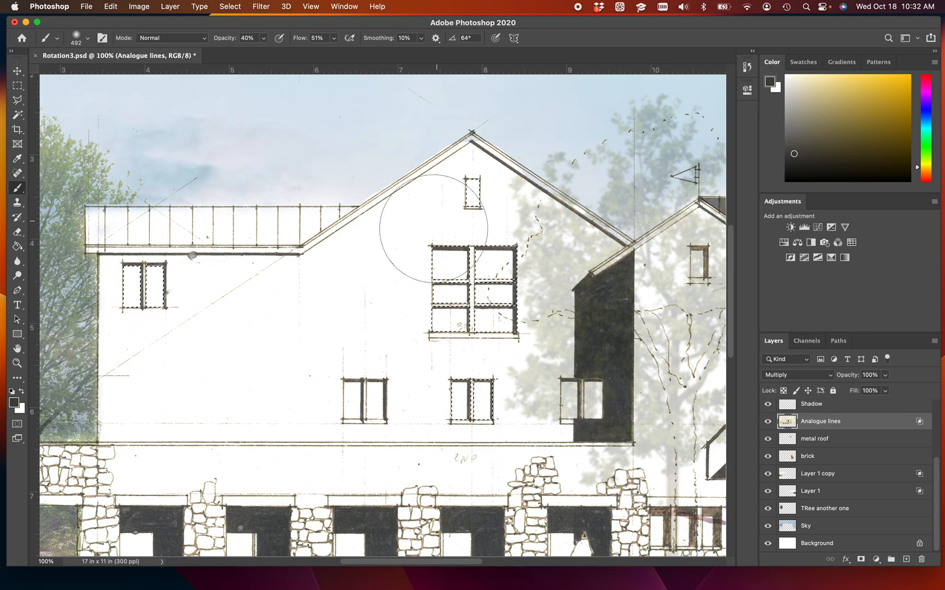
click(14, 405)
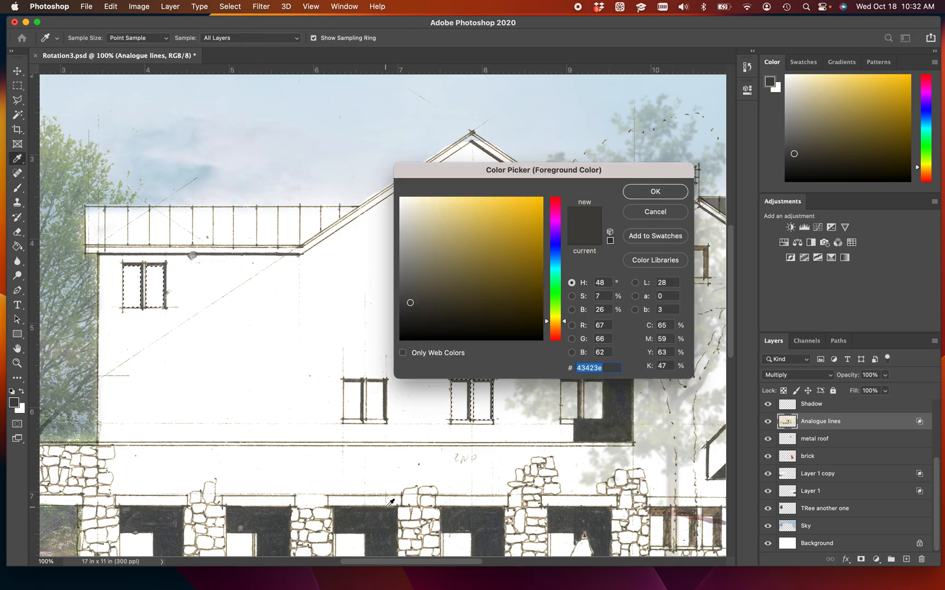
click(350, 517)
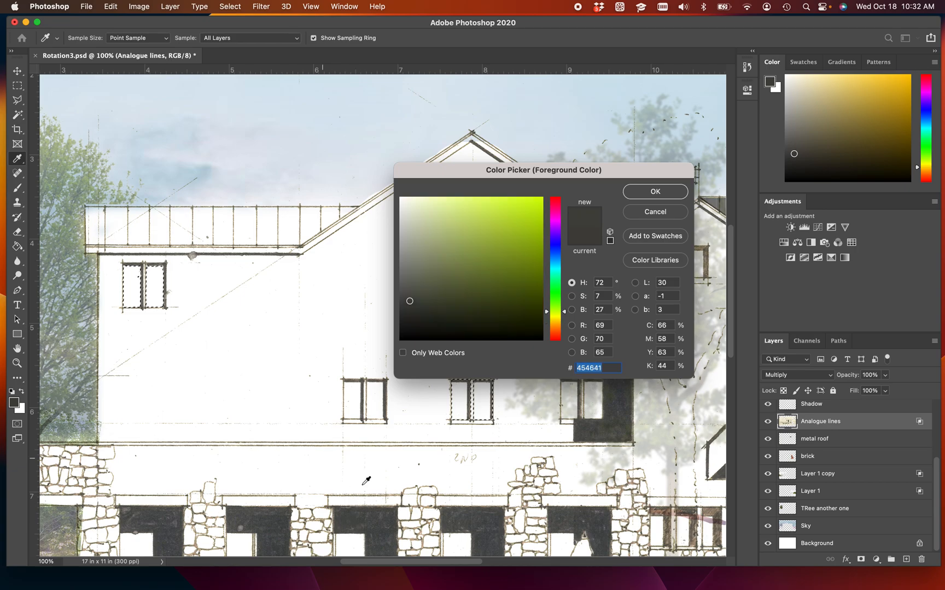
drag(410, 304, 414, 314)
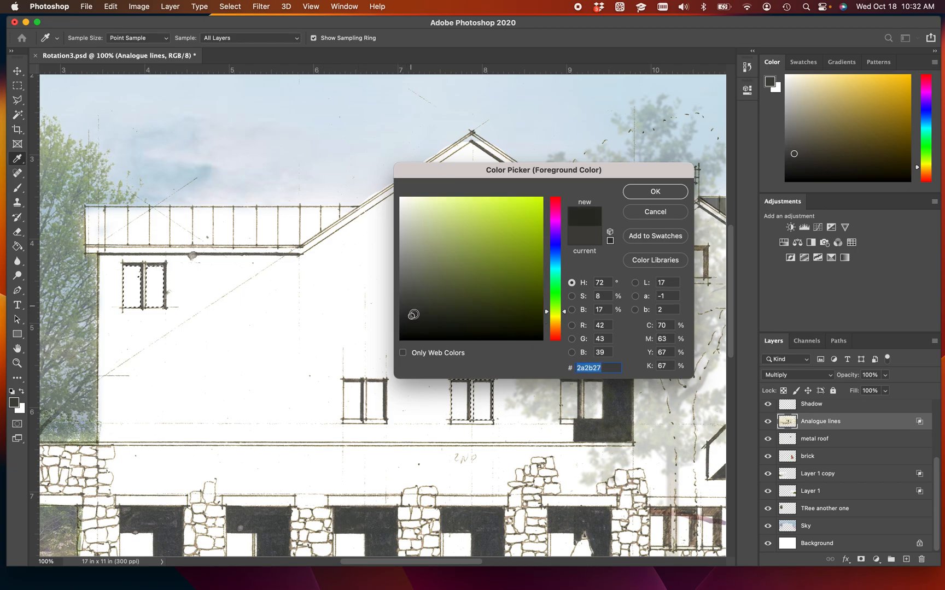
click(655, 192)
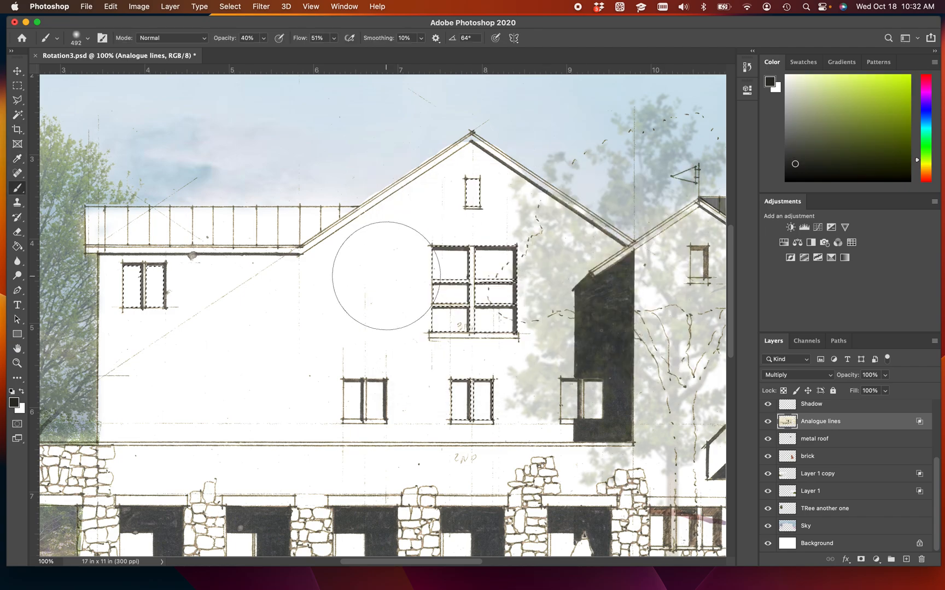
Set up a soft round brush of 268 px.
click(389, 289)
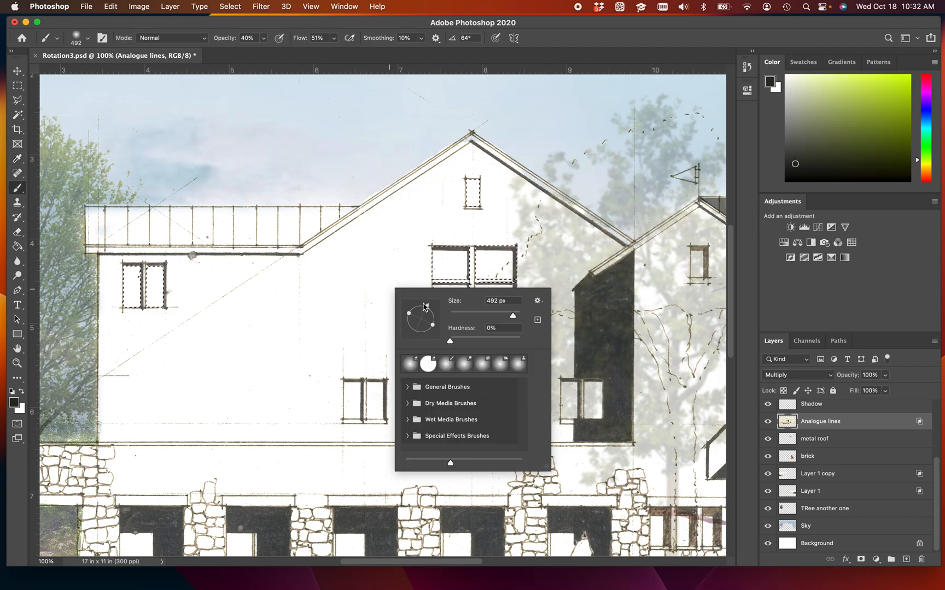
click(451, 343)
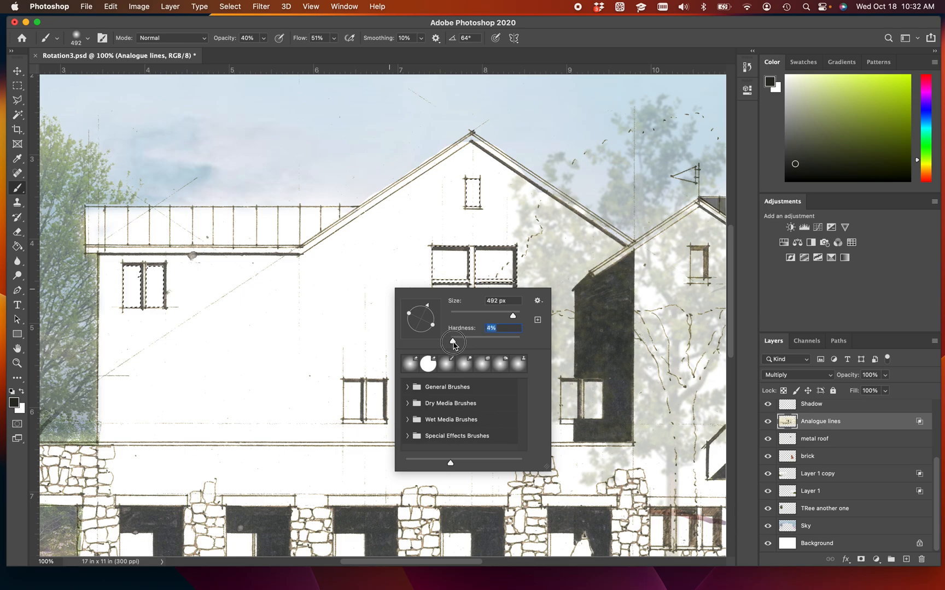
drag(454, 344, 450, 345)
drag(512, 316, 505, 320)
drag(452, 345, 450, 345)
click(418, 263)
Try shading the panes of the large gable window and the window below it with soft dark strokes, and undo them.
mouse_move(446, 232)
mouse_down()
mouse_move(464, 228)
mouse_move(476, 364)
mouse_up()
drag(561, 277, 498, 358)
mouse_move(503, 320)
mouse_down()
mouse_move(444, 394)
mouse_move(449, 466)
mouse_move(500, 467)
mouse_move(474, 314)
mouse_up()
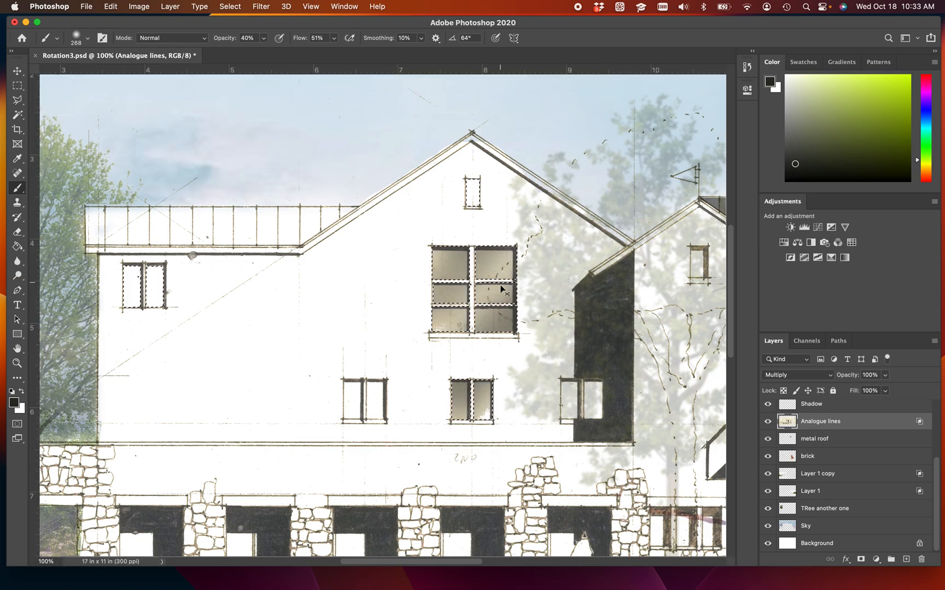
key(super+z)
key(super+z)
key(super+z)
key(super+z)
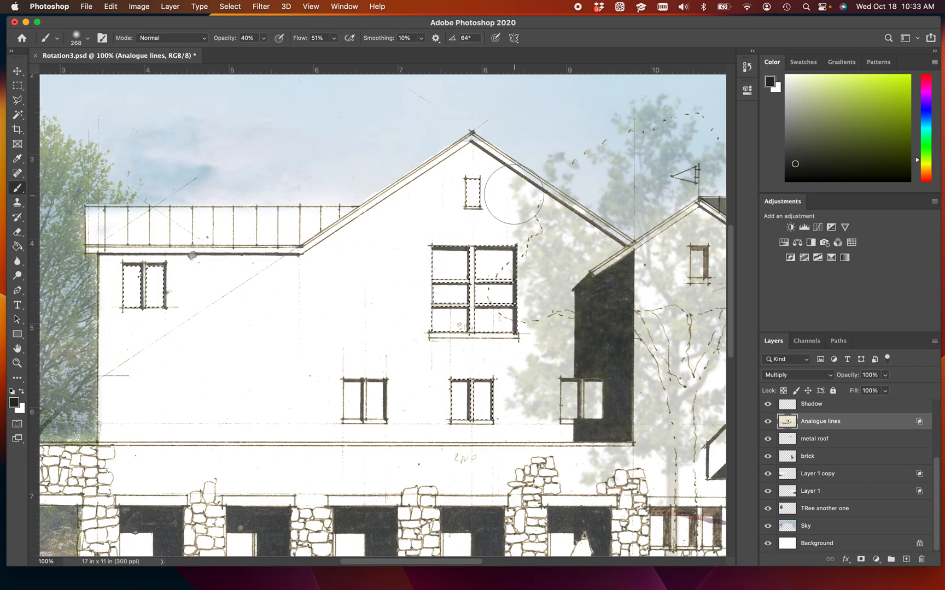
Try shading the panes of all selected windows with soft diagonal brush strokes on the Analogue lines layer.
mouse_move(553, 221)
mouse_down()
mouse_move(442, 337)
mouse_move(408, 415)
mouse_move(434, 336)
mouse_move(429, 297)
mouse_move(423, 303)
mouse_move(533, 306)
mouse_move(558, 288)
mouse_move(489, 355)
mouse_move(475, 387)
mouse_move(589, 240)
mouse_move(549, 314)
mouse_move(566, 274)
mouse_move(474, 349)
mouse_move(468, 390)
mouse_up()
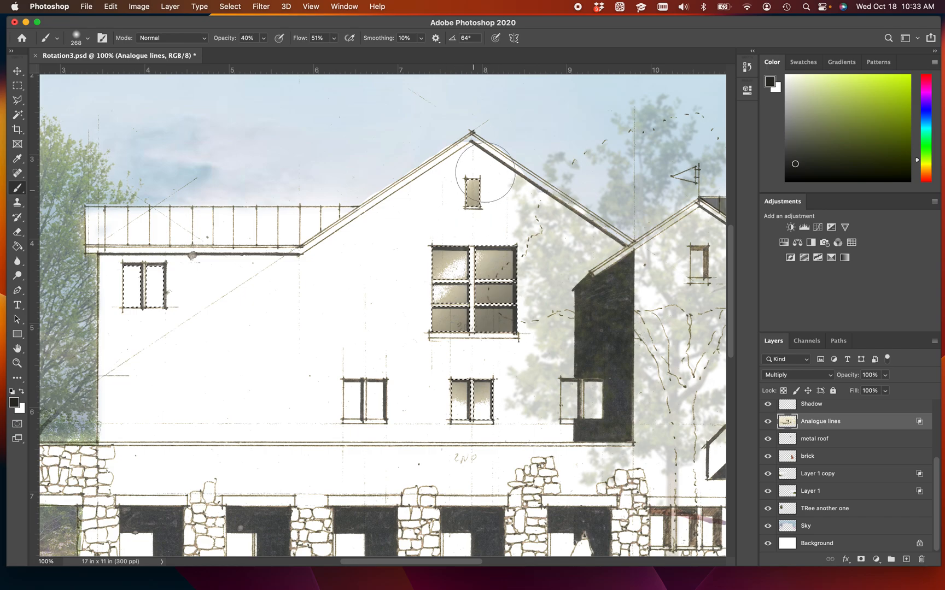
mouse_move(147, 288)
mouse_down()
mouse_move(109, 336)
mouse_move(139, 354)
mouse_up()
drag(199, 274, 122, 359)
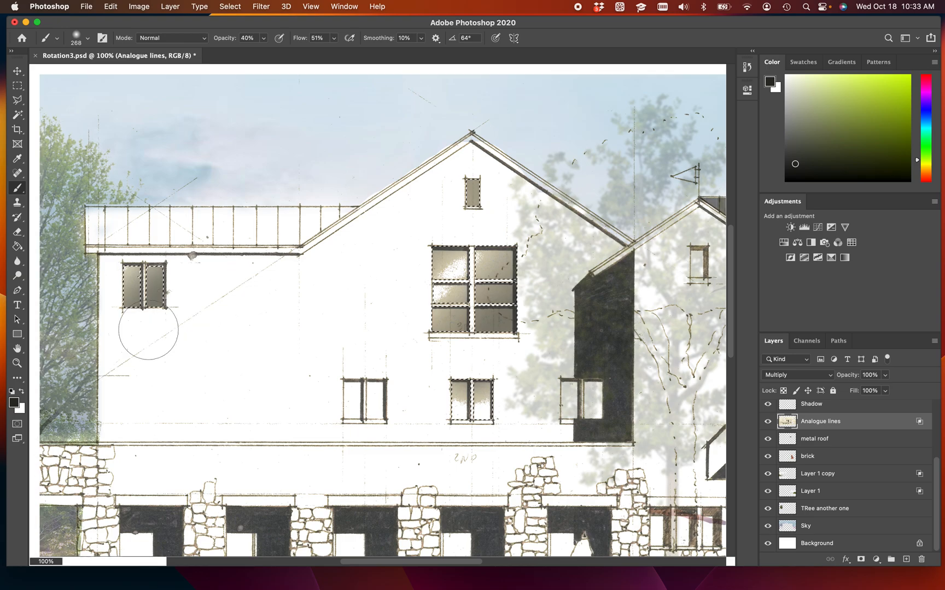
mouse_move(514, 395)
mouse_down()
mouse_move(465, 407)
mouse_move(484, 400)
mouse_up()
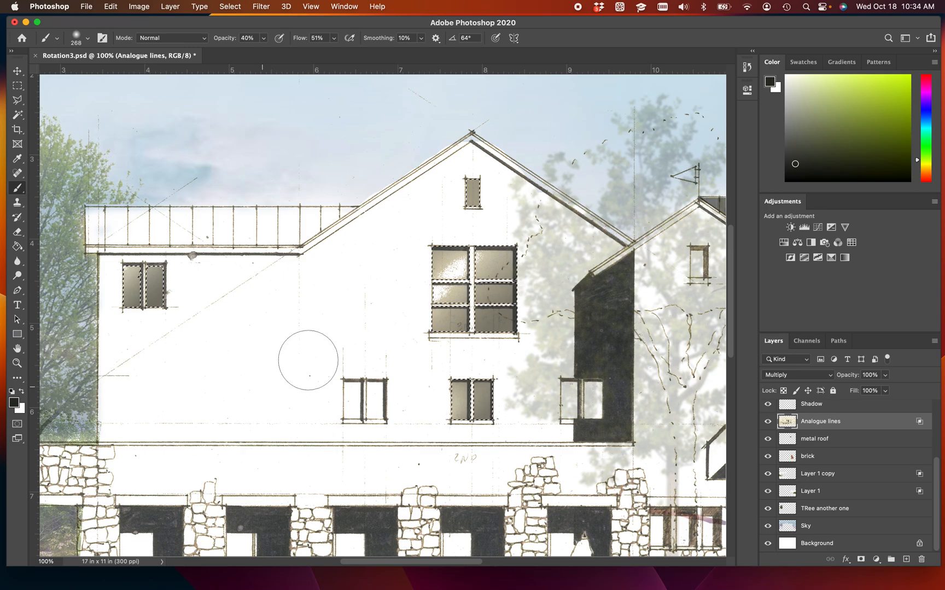
mouse_move(508, 313)
mouse_down()
mouse_move(443, 219)
mouse_move(467, 221)
mouse_move(411, 299)
mouse_up()
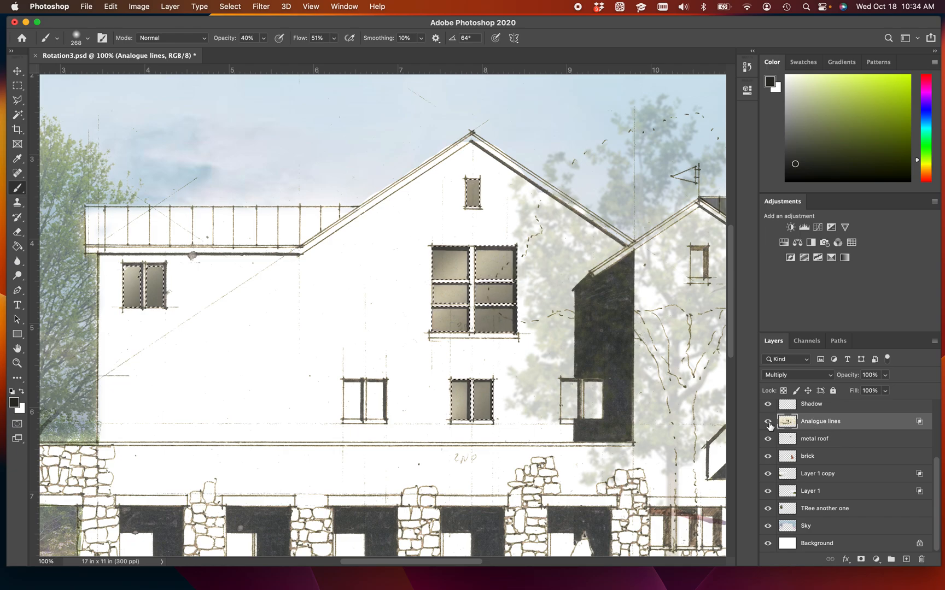
Toggle the Analogue lines layer's visibility to check the window shading, and undo all brush strokes made on that layer.
click(768, 425)
click(768, 422)
click(768, 422)
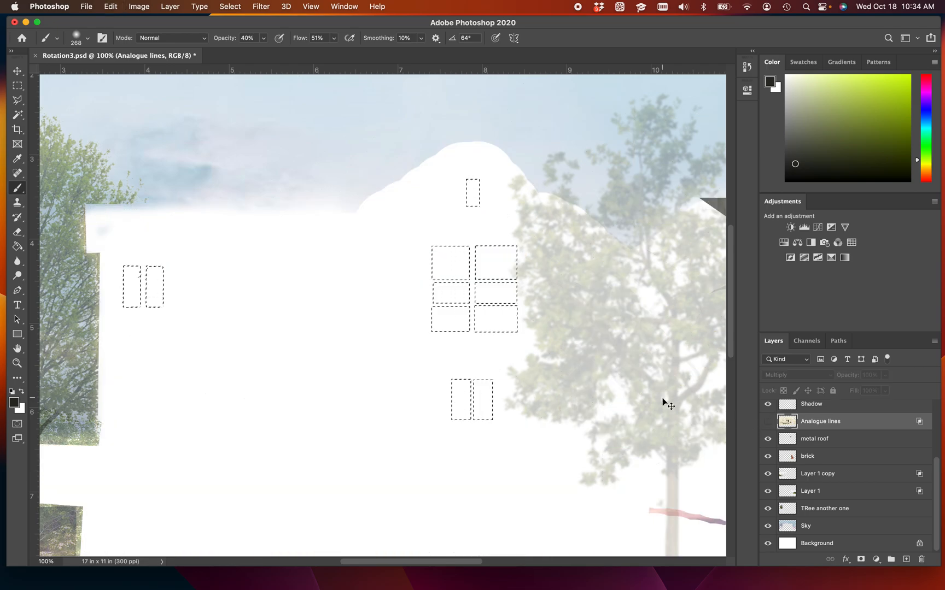
key(super+comma)
key(super+z)
key(super+shift+z)
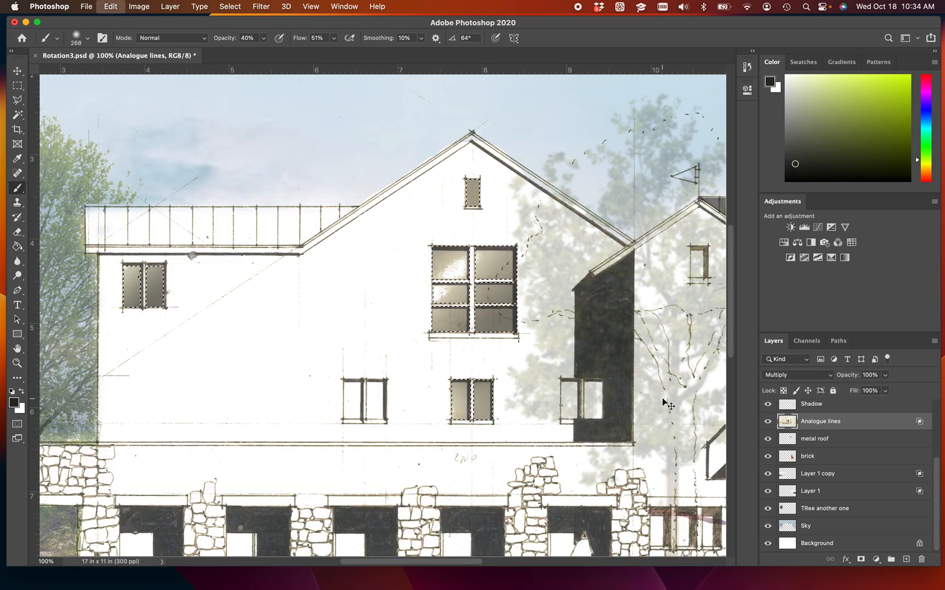
key(super+z)
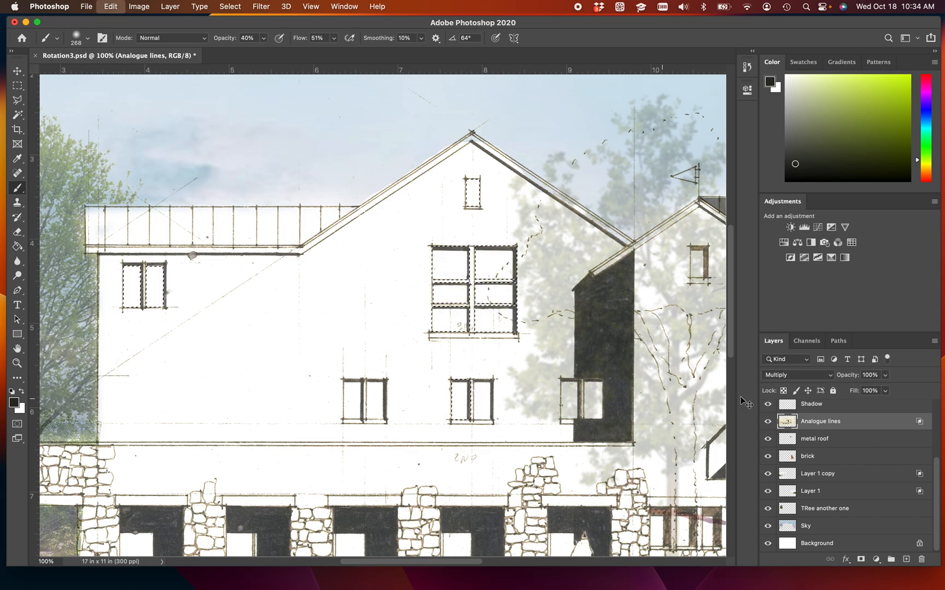
Shade the selected panes of the gable windows, the window below and the upper window of the wing with soft dark strokes on the Windows layer.
scroll(842, 451, up, 4)
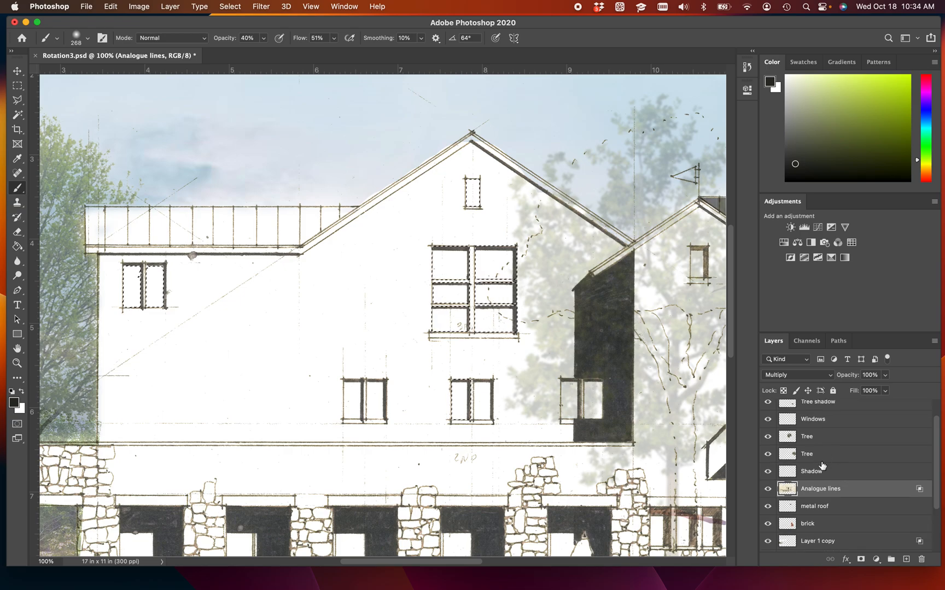
scroll(822, 465, up, 2)
click(819, 447)
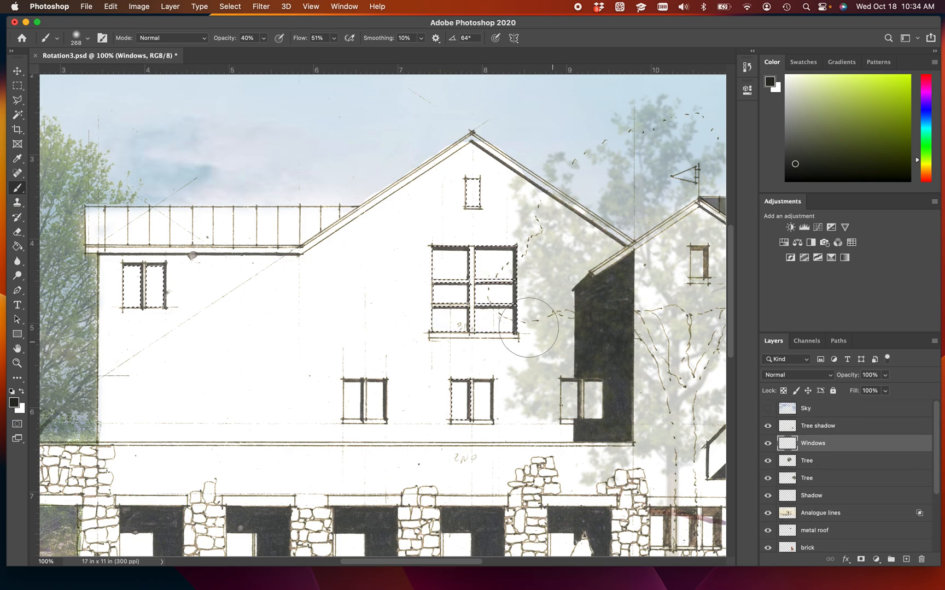
drag(534, 359, 424, 445)
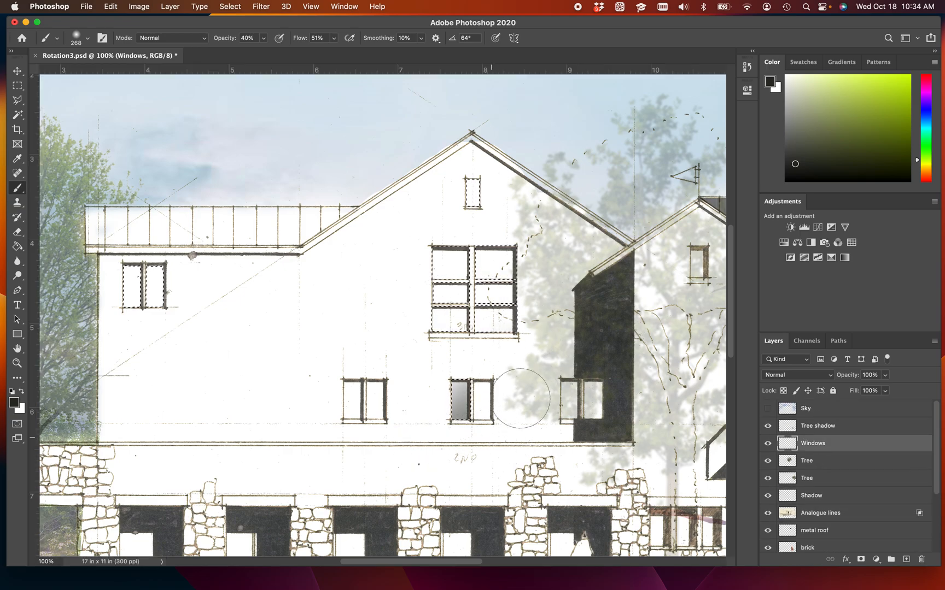
drag(487, 337, 435, 368)
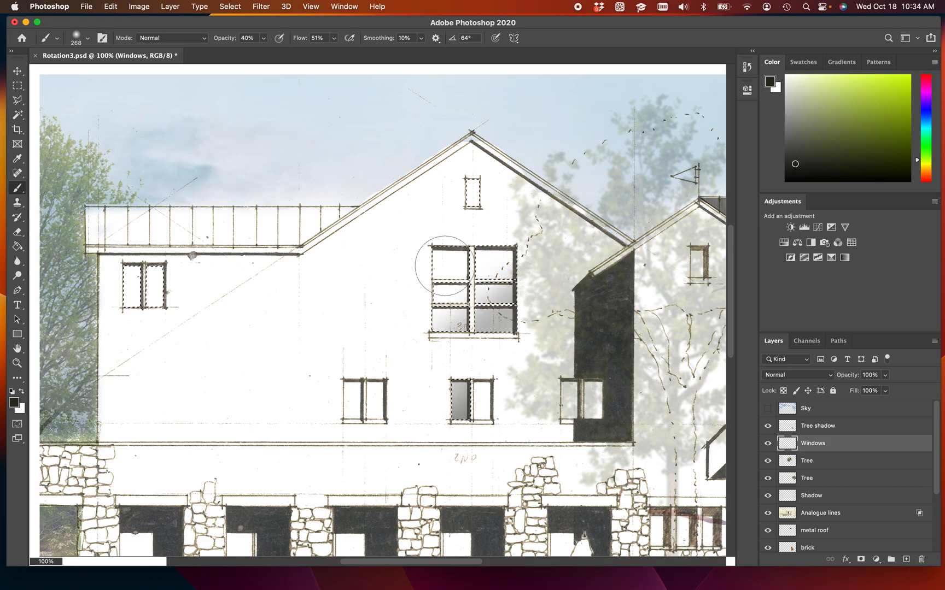
drag(451, 258, 407, 290)
mouse_move(482, 219)
mouse_down()
mouse_move(387, 287)
mouse_move(515, 274)
mouse_move(424, 340)
mouse_move(544, 306)
mouse_move(426, 407)
mouse_up()
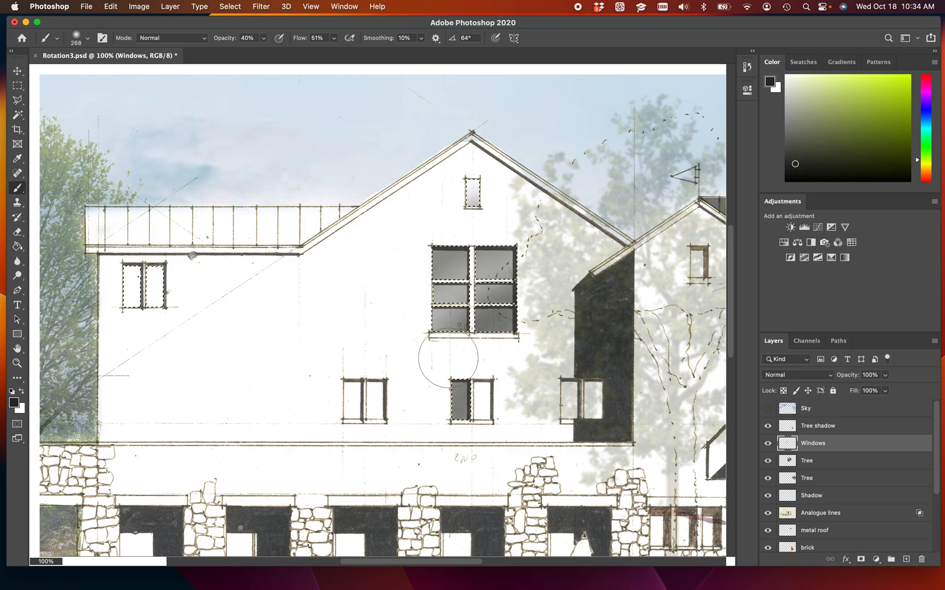
mouse_move(167, 316)
mouse_down()
mouse_move(147, 333)
mouse_move(145, 287)
mouse_up()
mouse_move(210, 213)
mouse_down()
mouse_move(152, 265)
mouse_move(187, 224)
mouse_up()
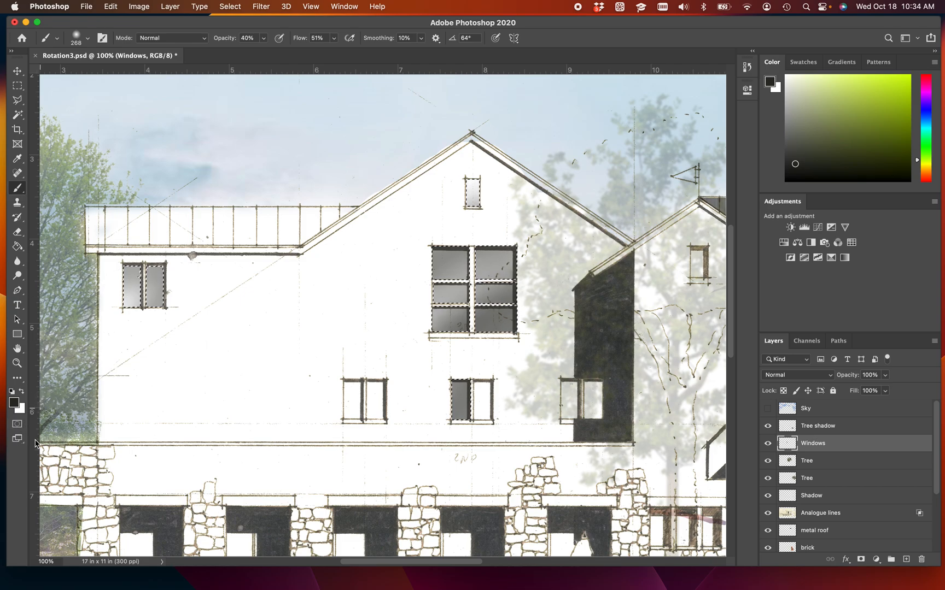
Set the foreground color to a dark violet with hue 271° and brush it softly over the selected window panes.
click(14, 403)
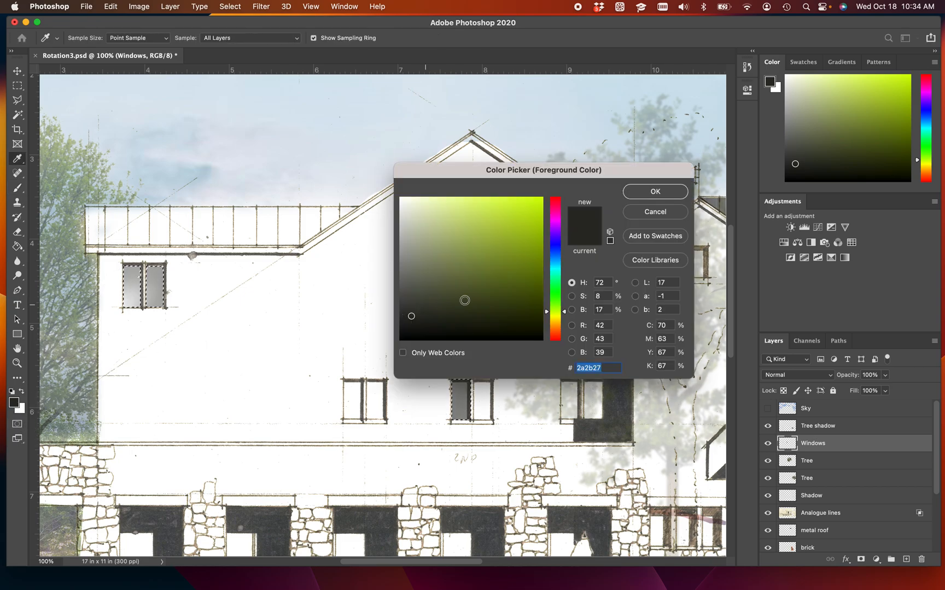
drag(552, 249, 552, 236)
click(517, 316)
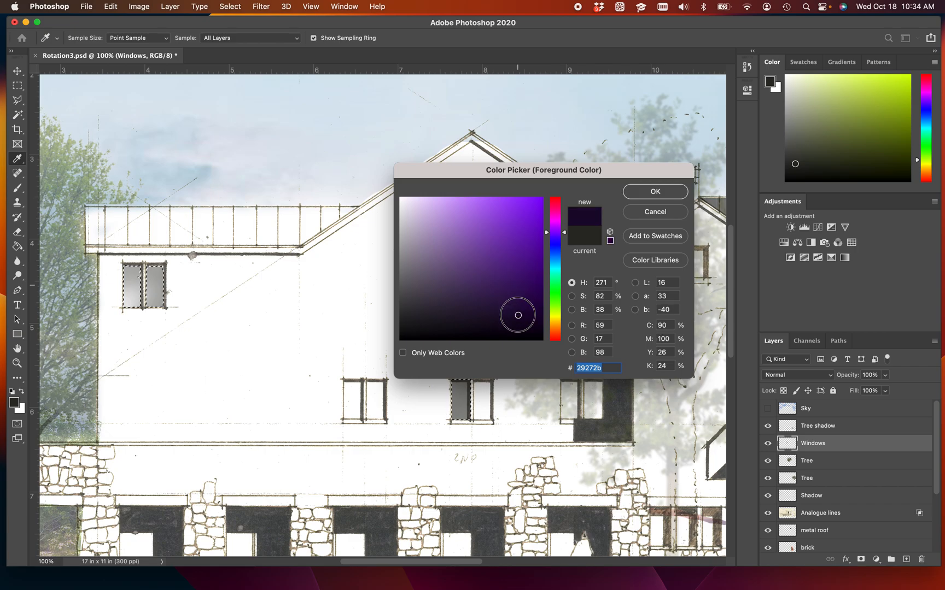
key(Return)
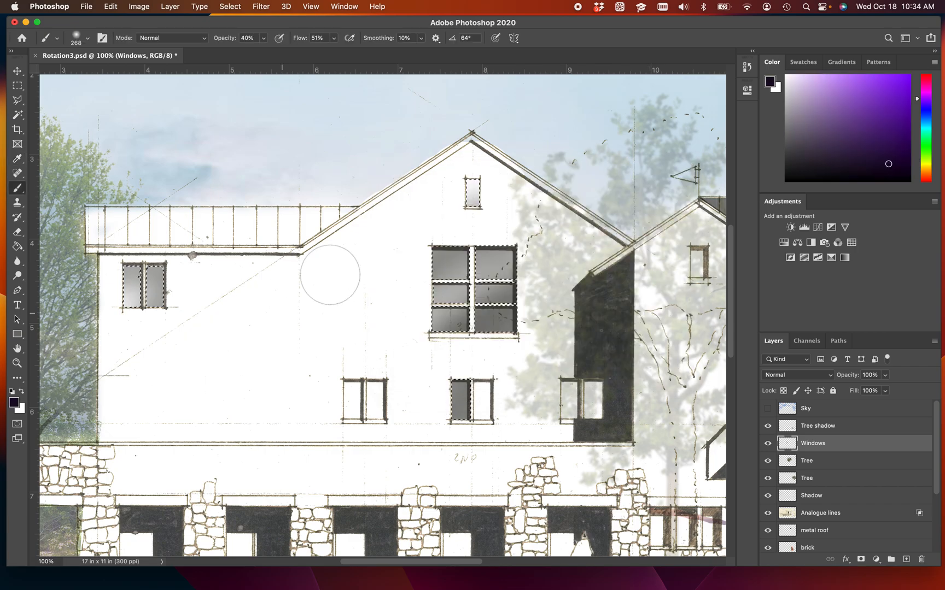
key(super+r)
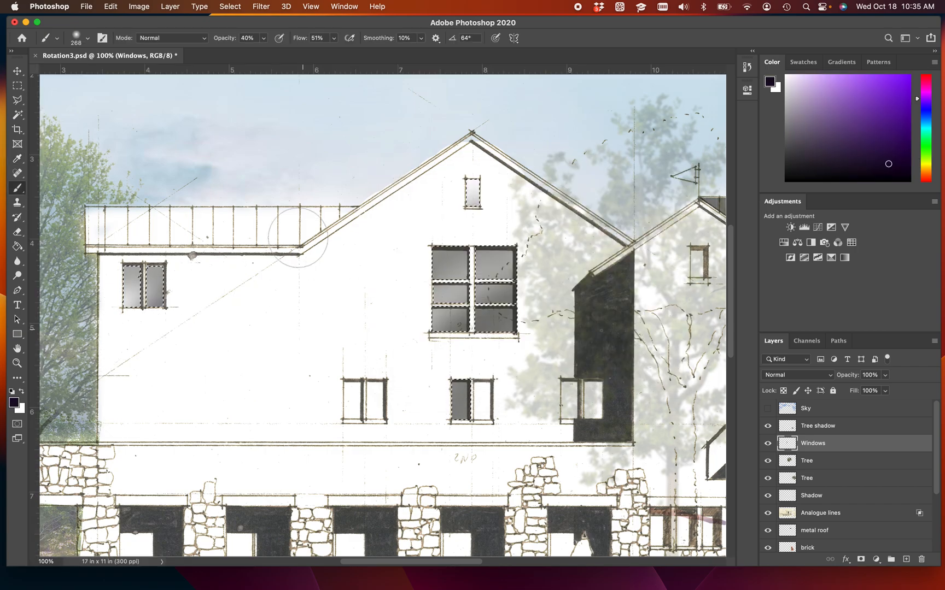
drag(369, 334, 377, 347)
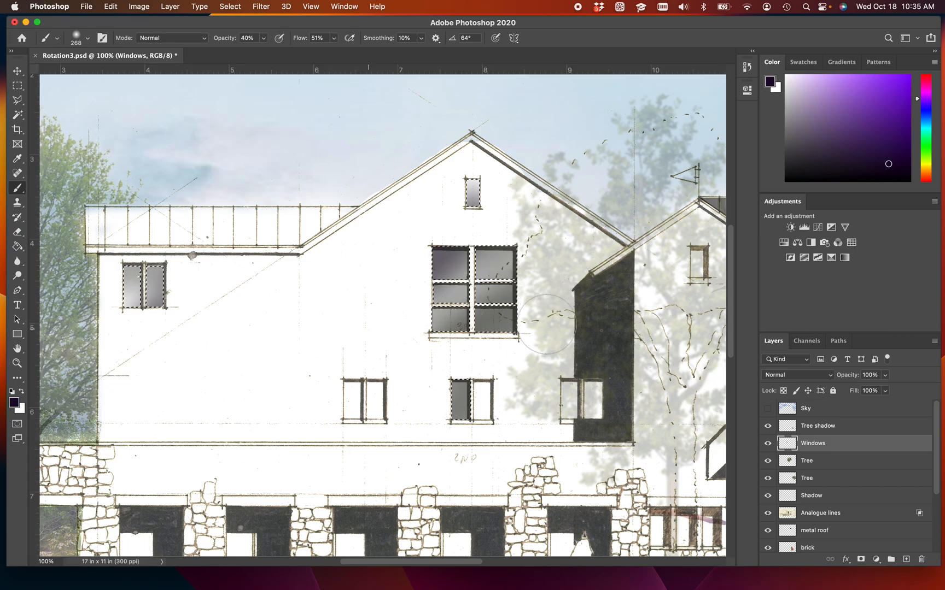
drag(514, 309, 424, 440)
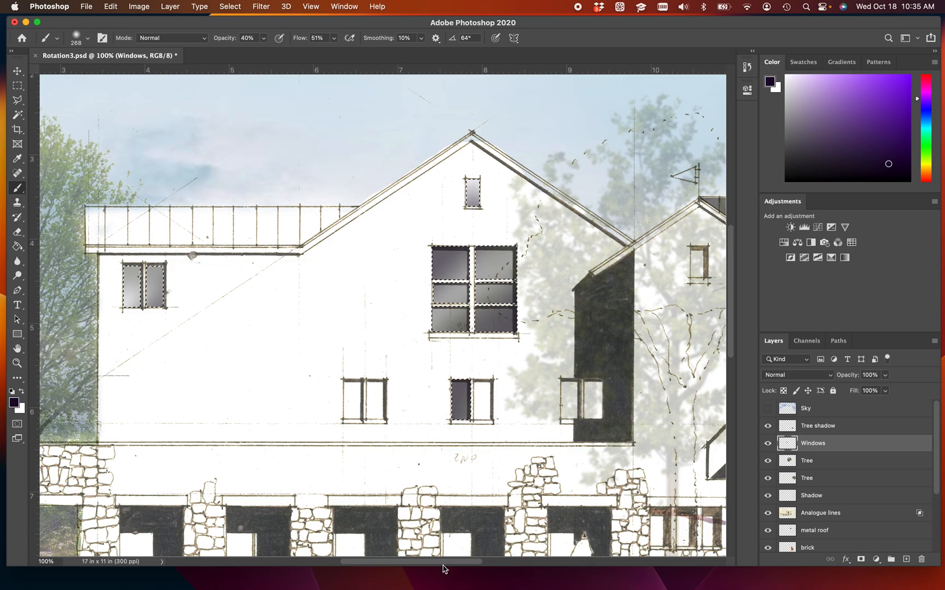
Examine the shaded window panes up close and in the context of the whole elevation.
key(super+minus)
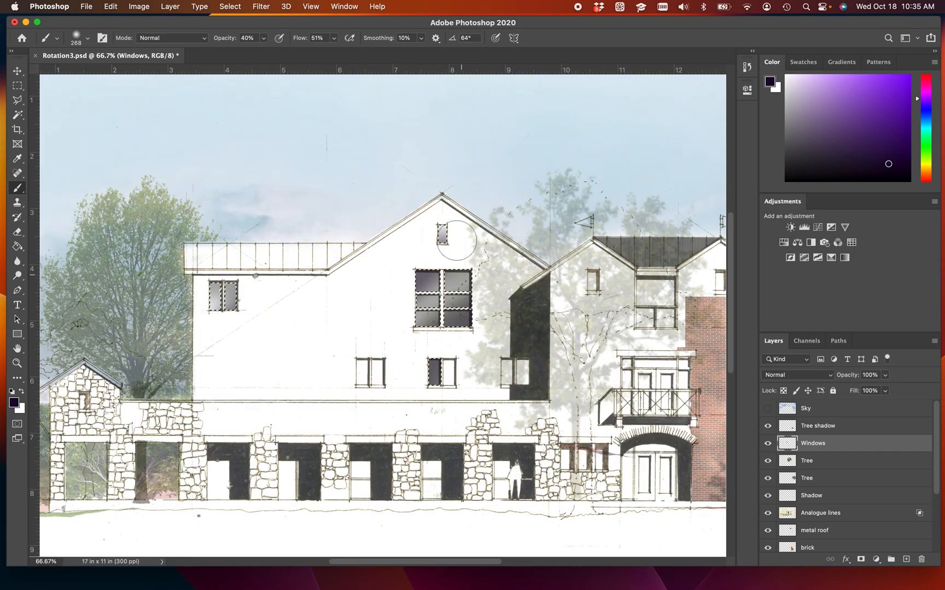
key(super+minus)
key(super+minus)
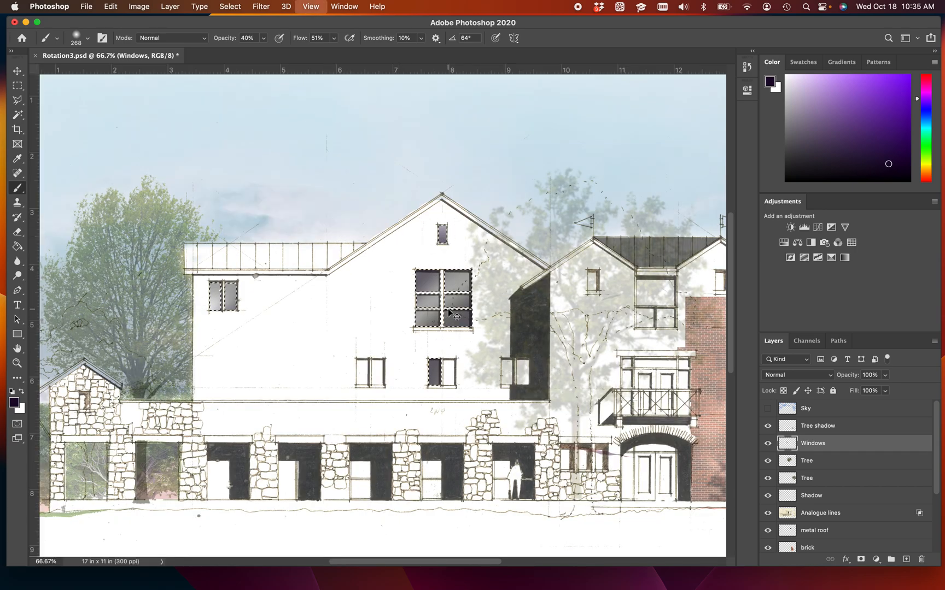
key(super+equal)
key(super+equal)
key(super+equal)
key(super+equal)
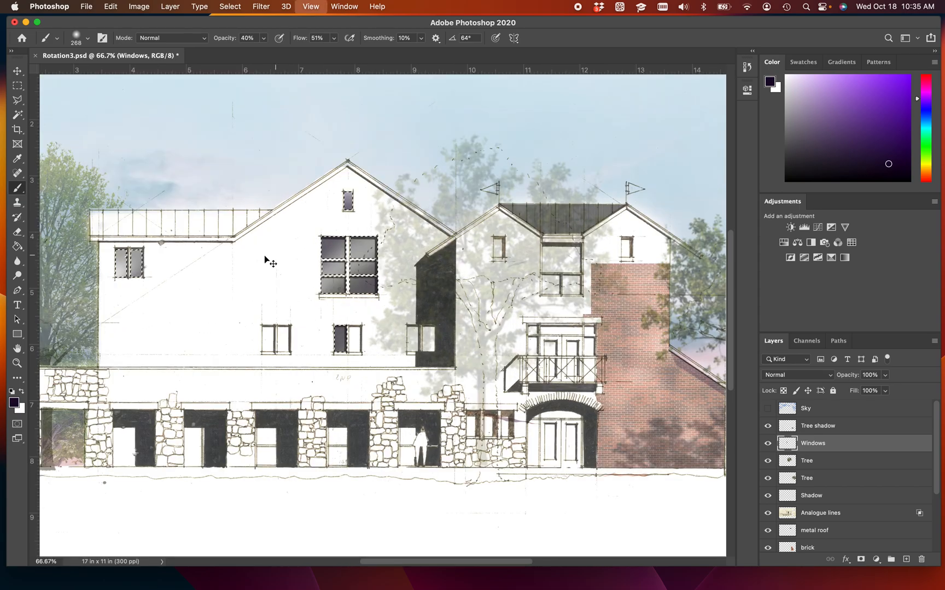
drag(419, 361, 474, 396)
key(super+minus)
key(super+minus)
key(super+minus)
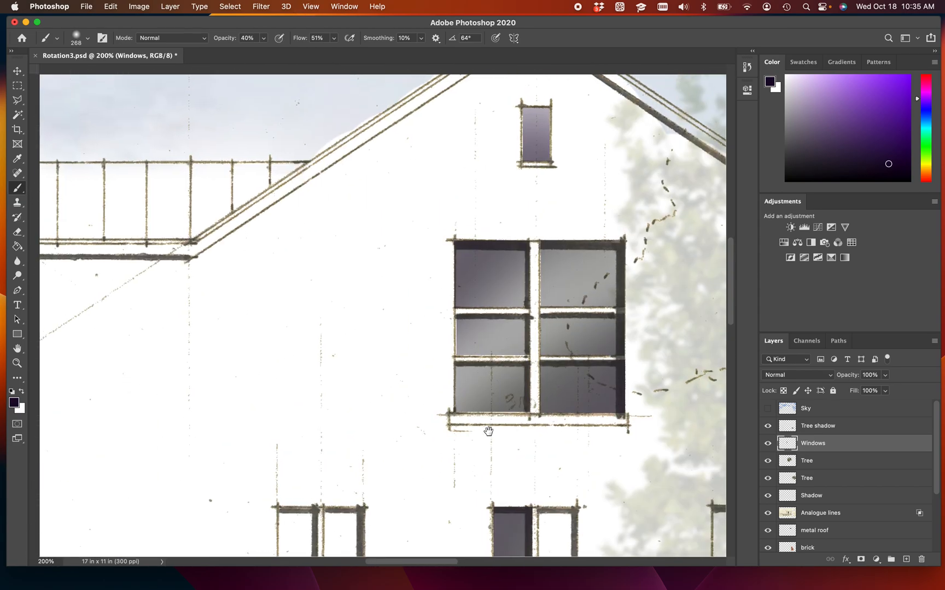
key(super+equal)
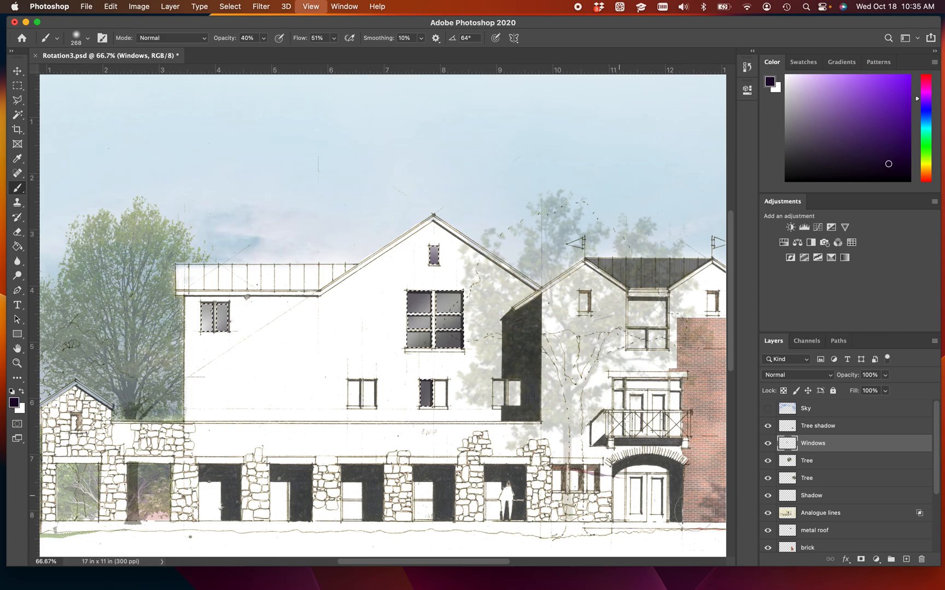
Hide both Tree layers and the Shadow, Analogue lines and metal roof layers, and select the painted panes using Magic Wand and an inverted selection.
drag(766, 464, 770, 522)
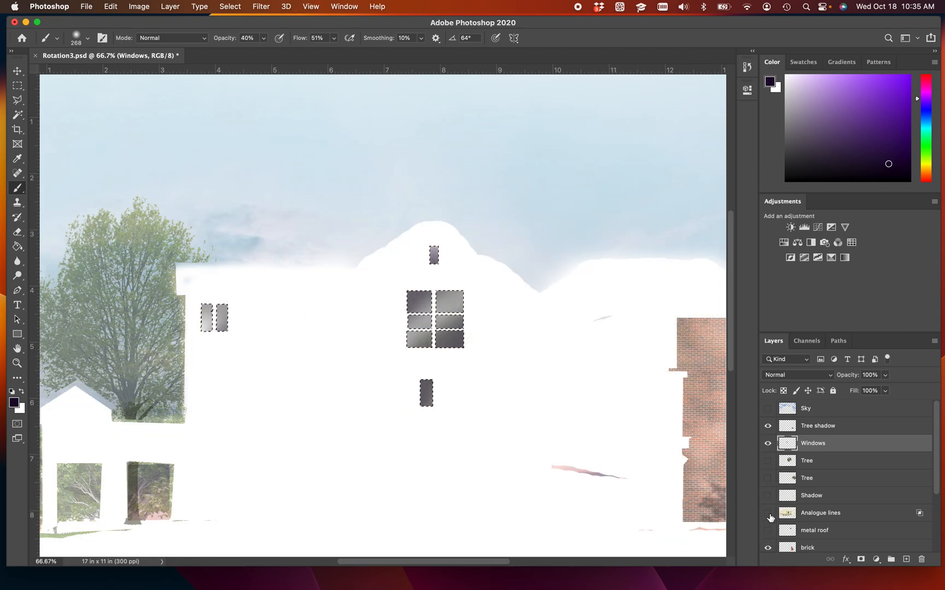
key(super+d)
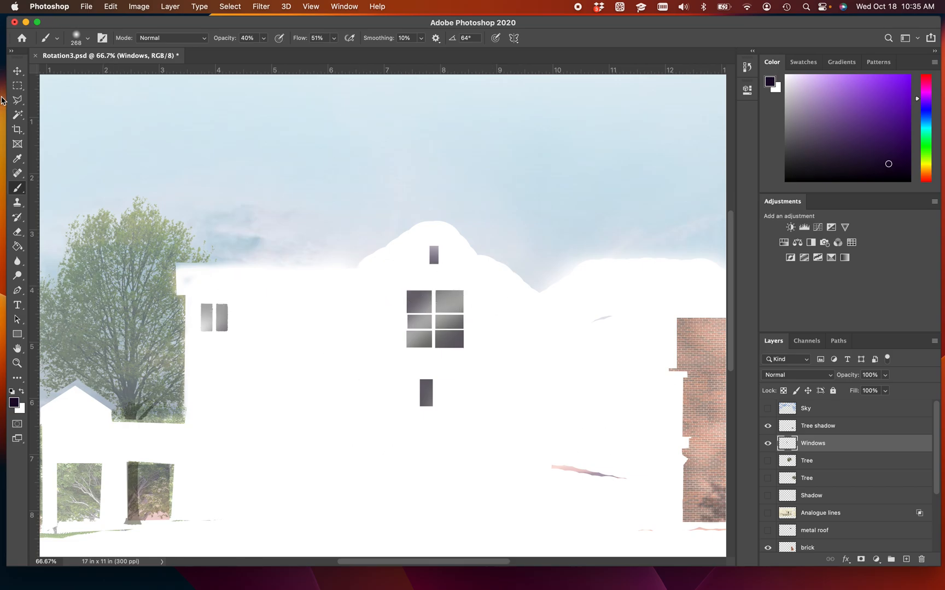
click(18, 116)
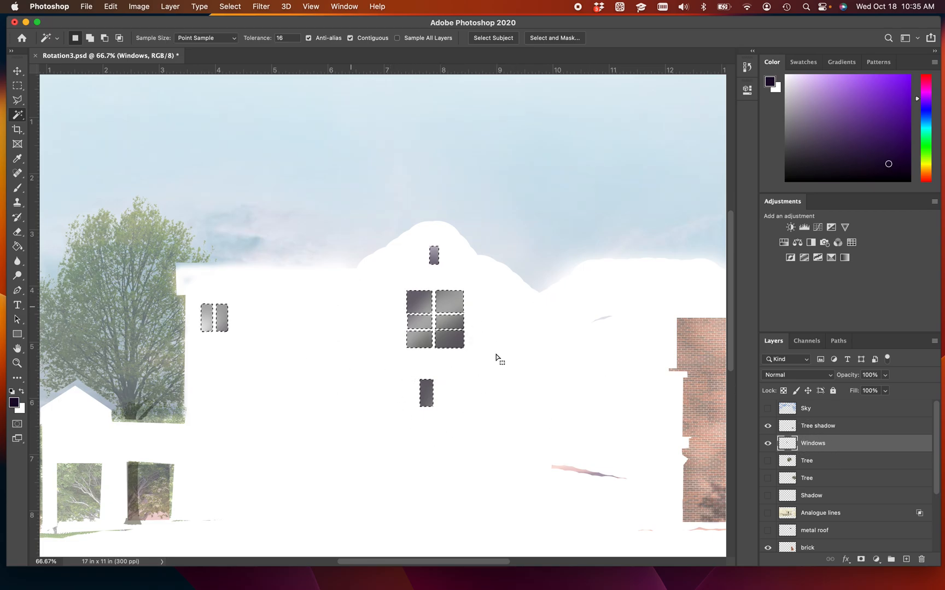
right_click(452, 322)
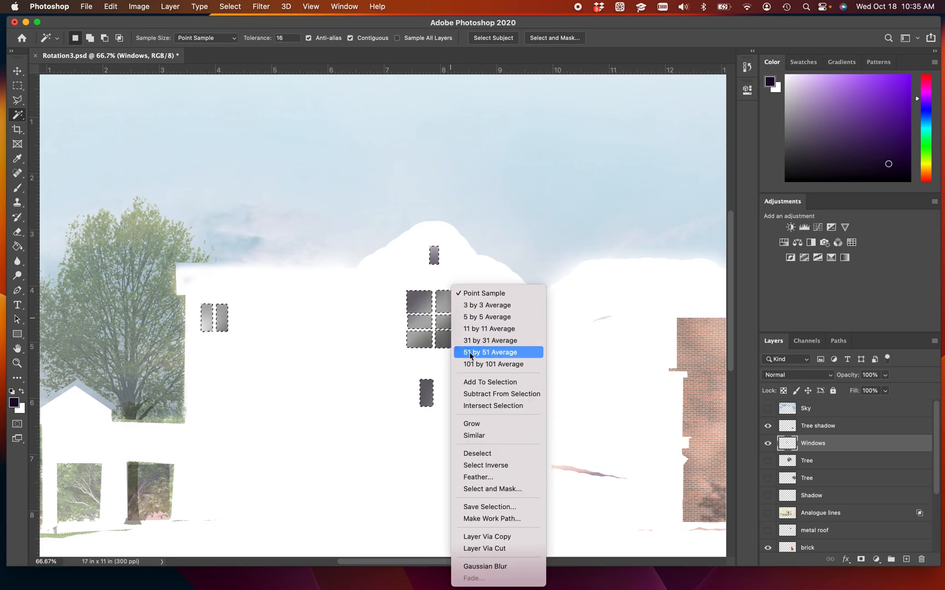
click(499, 465)
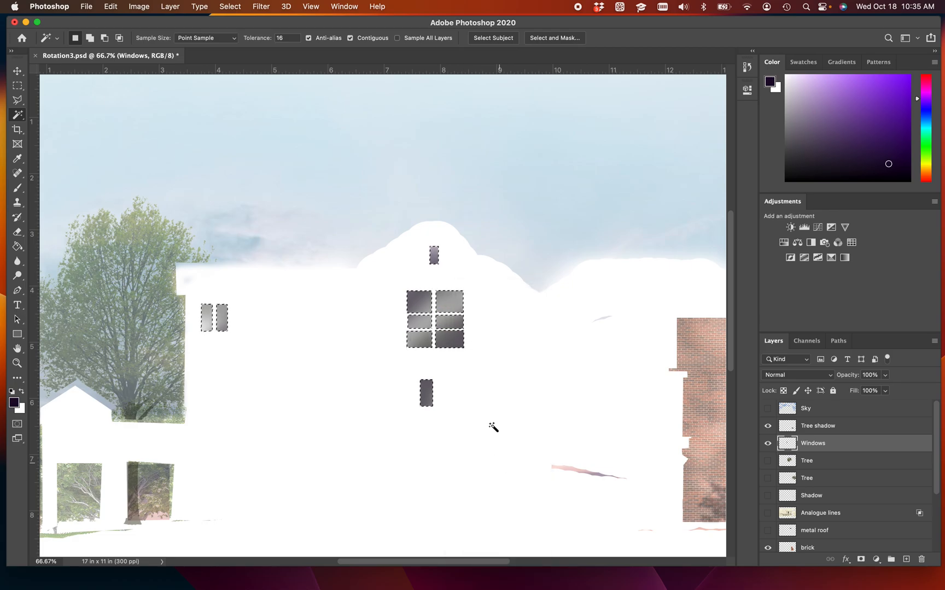
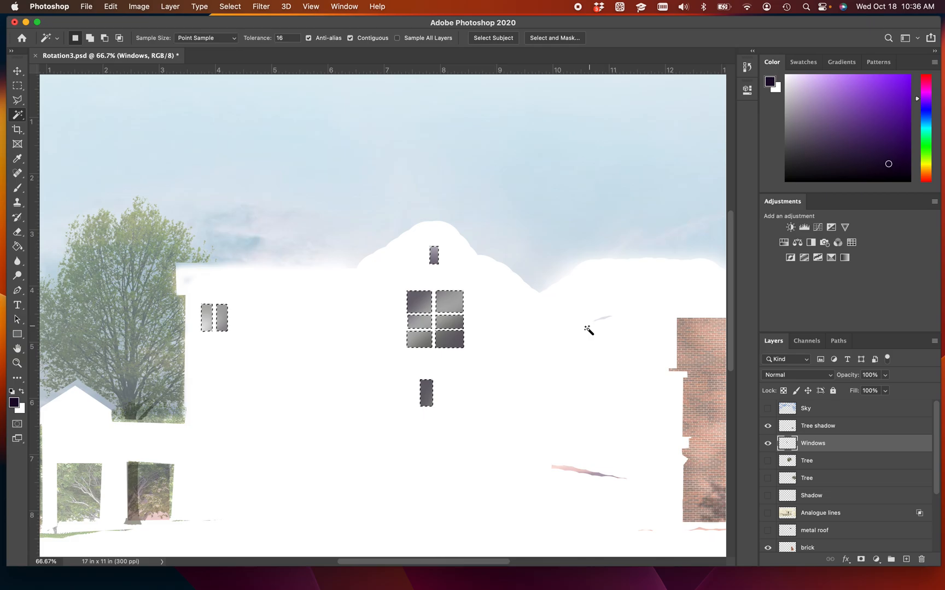
Hide the Tree shadow, brick, Layer 1 copy, Layer 1 and TRee another one layers so only Windows, Sky and Background stay shown.
scroll(514, 337, down, 3)
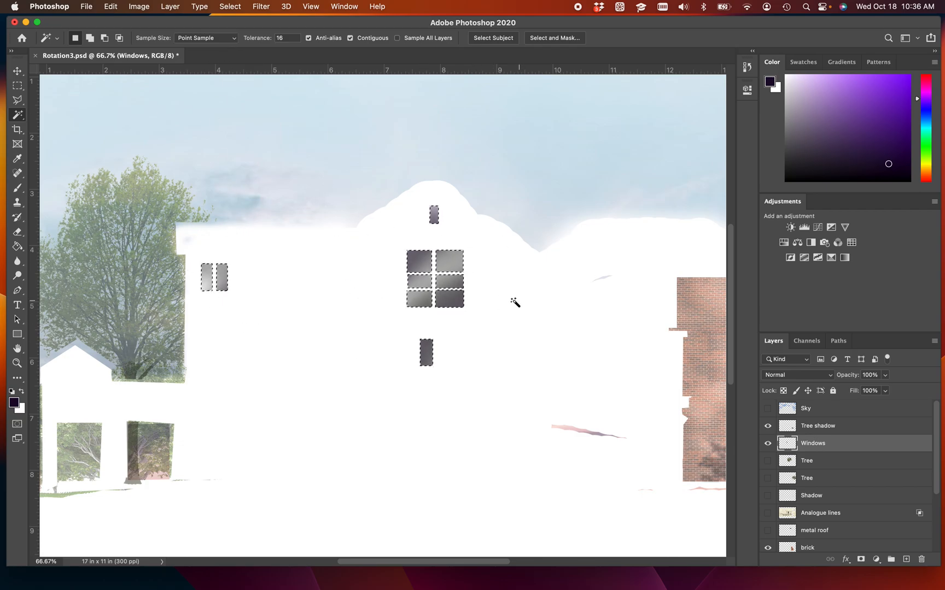
key(super+minus)
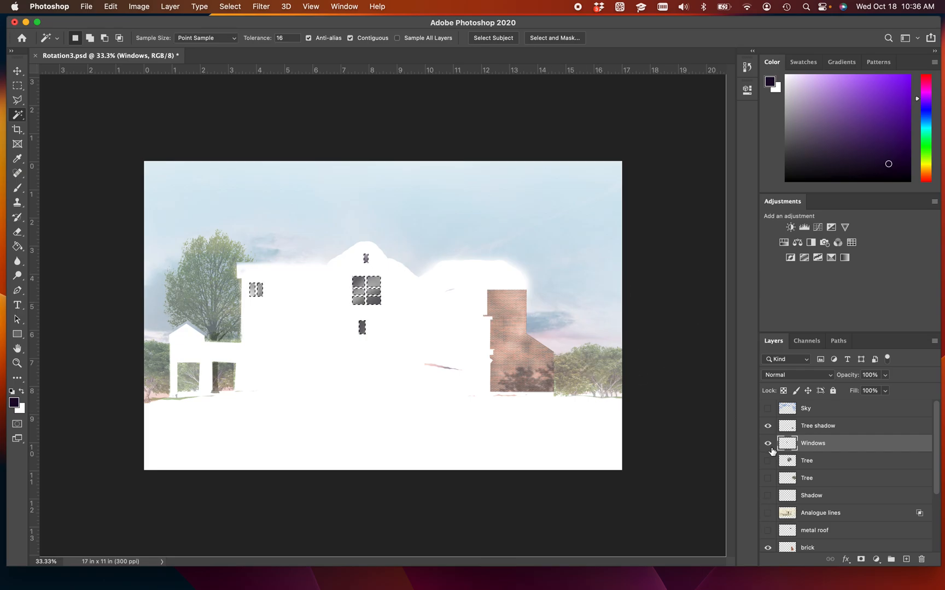
click(768, 426)
scroll(769, 445, down, 5)
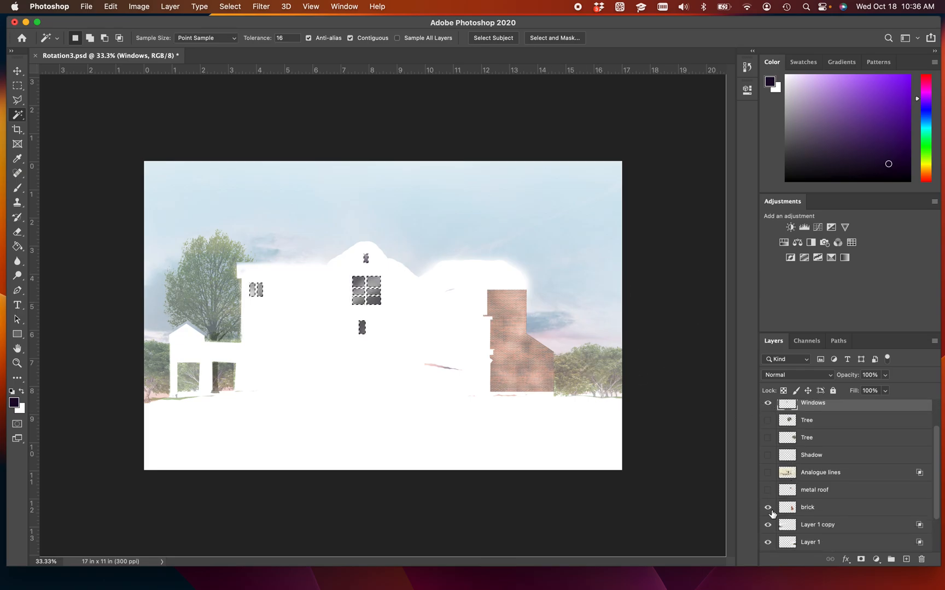
drag(768, 457, 767, 508)
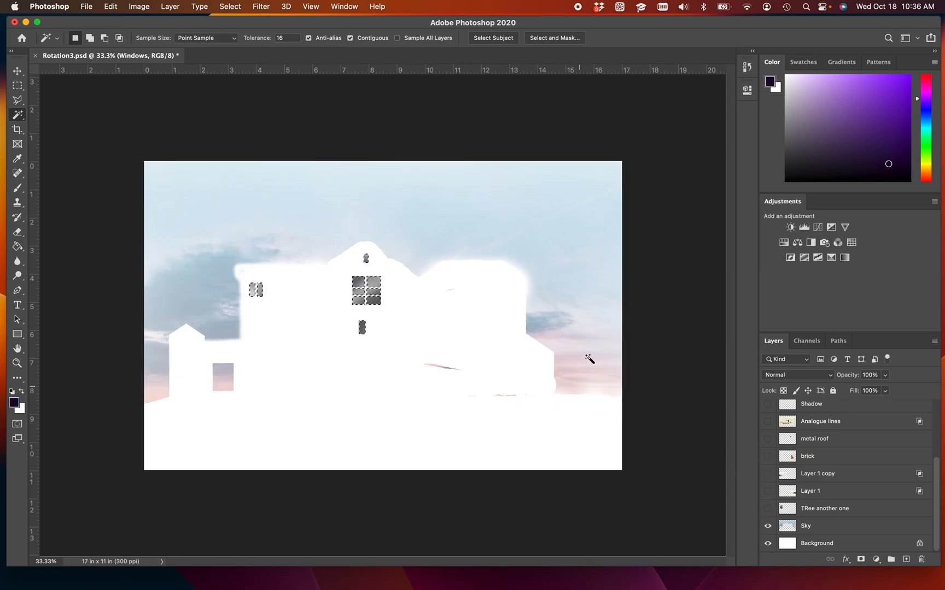
Copy a rectangular patch of pink clouds beside the brick building from the Sky layer and paste it as a new layer.
click(18, 86)
drag(561, 328, 612, 376)
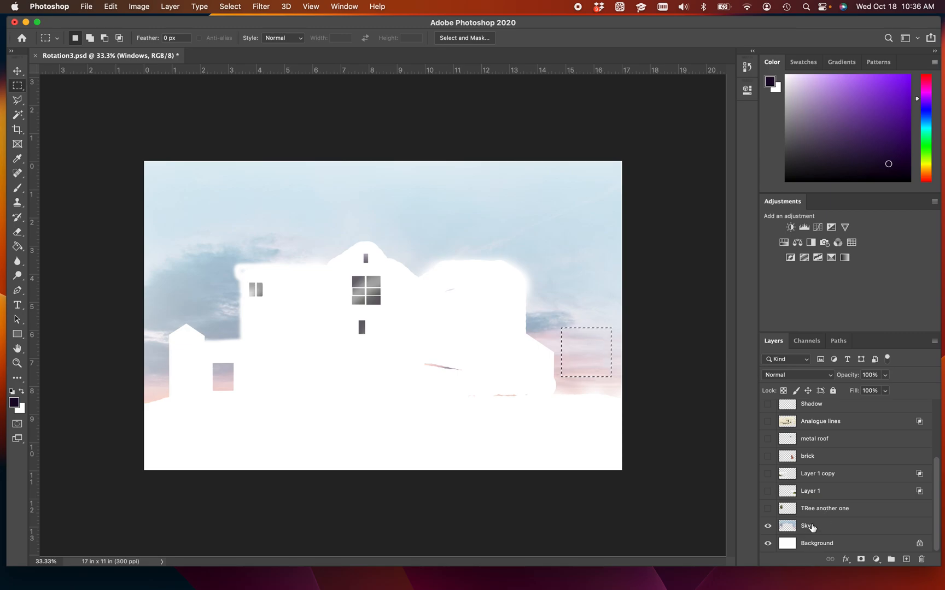
click(810, 526)
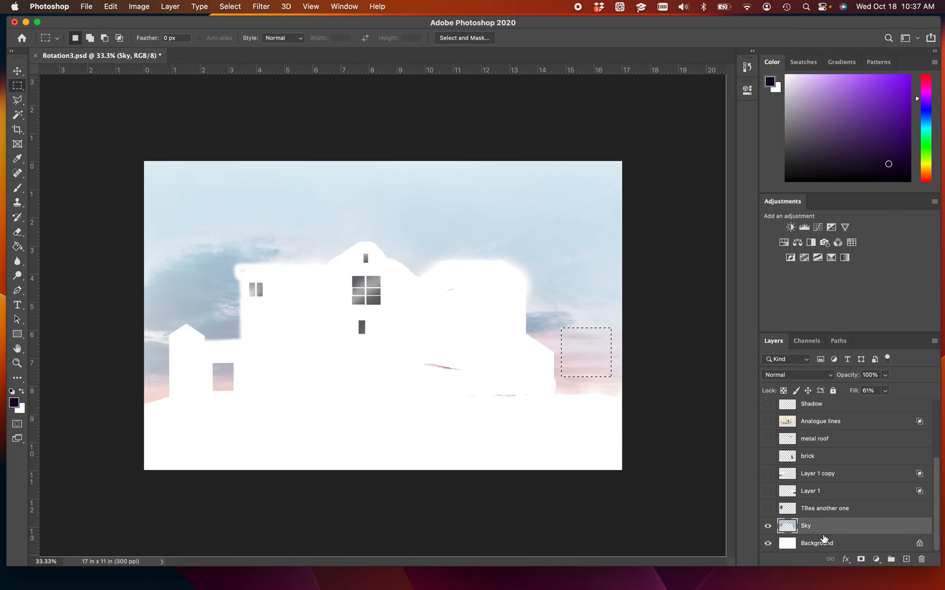
key(super+c)
key(super+v)
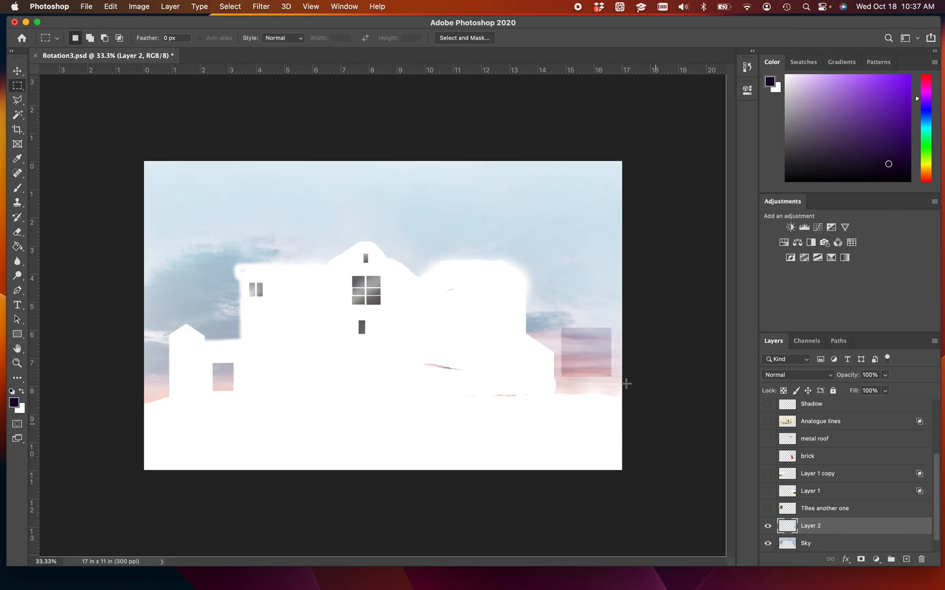
Move the pasted sky patch behind the large gable window and rename its layer Window reflection.
click(17, 70)
drag(566, 349, 355, 300)
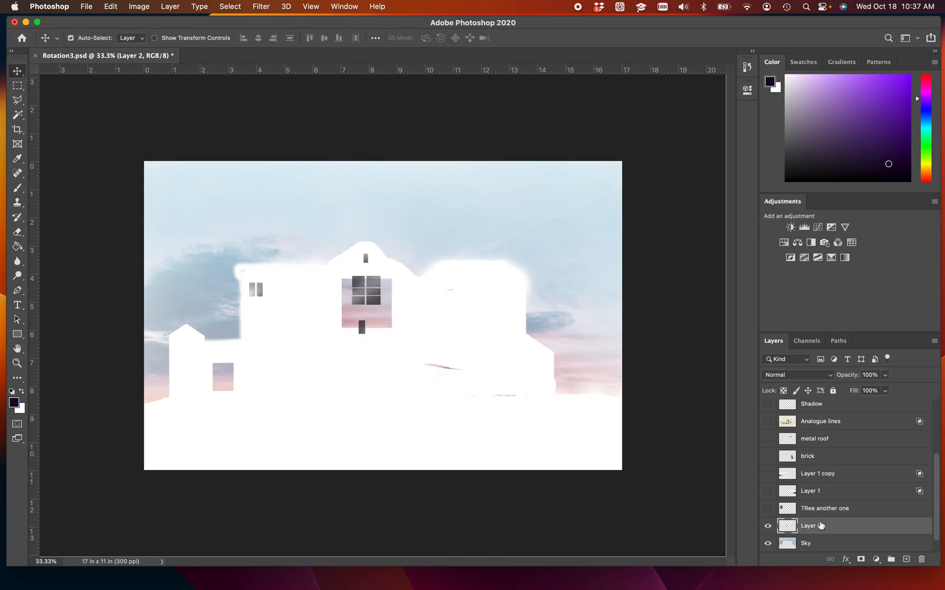
text(W)
key(Return)
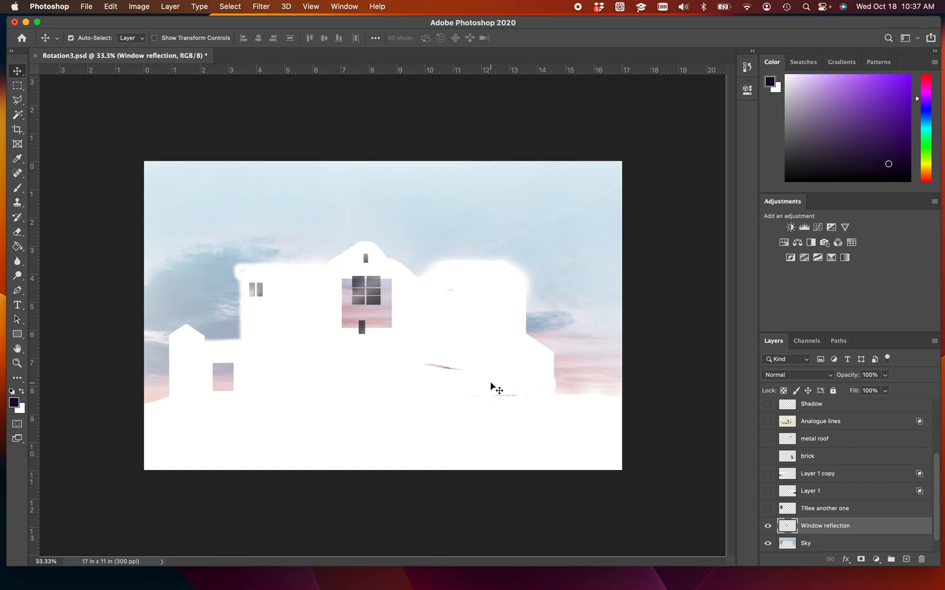
Scale the Window reflection patch to about 309% width and 199% height so it covers all the painted window panes.
key(super+t)
drag(342, 303, 237, 309)
mouse_move(315, 339)
mouse_down()
mouse_move(347, 328)
mouse_move(306, 324)
mouse_move(316, 329)
mouse_up()
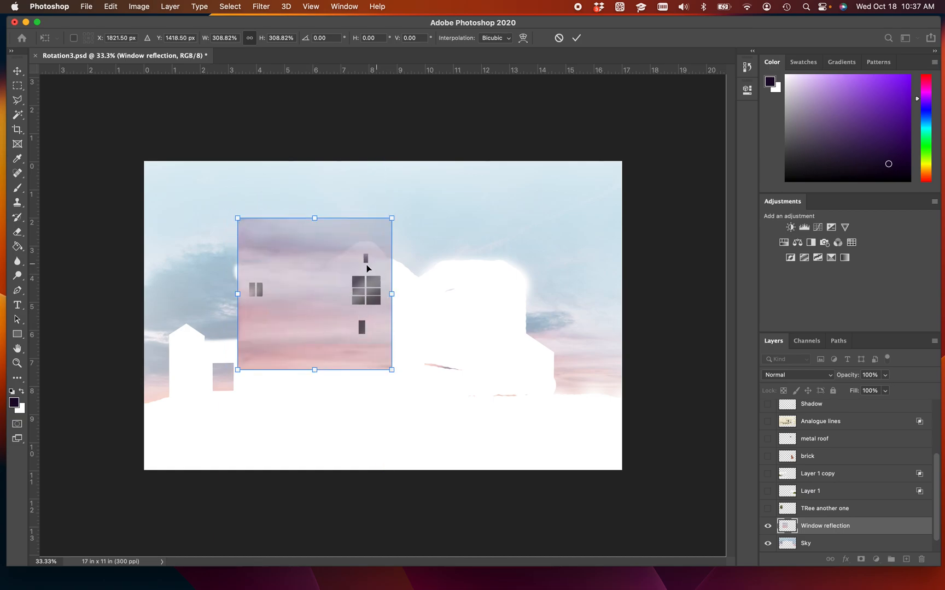
click(312, 221)
drag(312, 220, 315, 243)
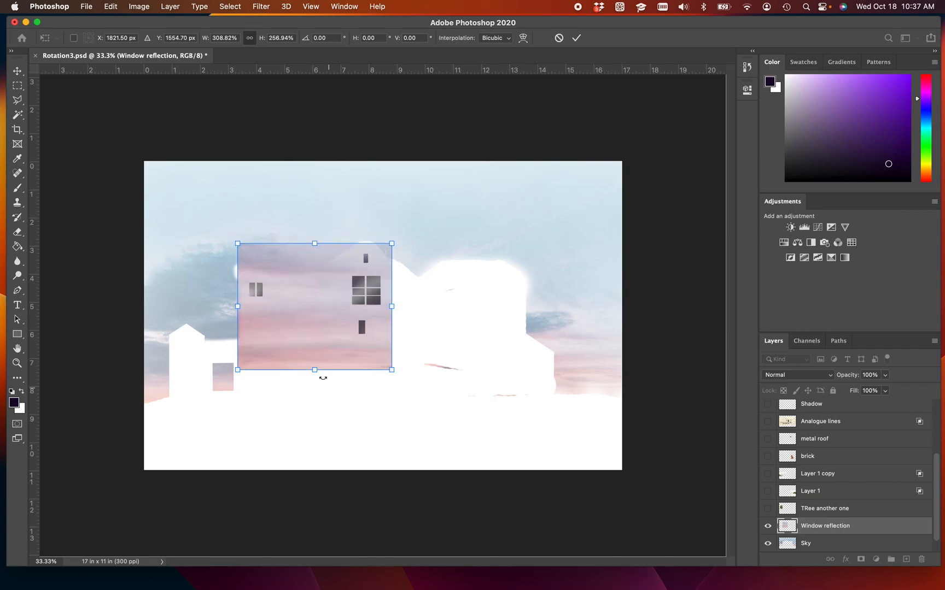
drag(316, 372, 316, 341)
Flip the Window reflection patch horizontally and vertically and apply the transform.
right_click(283, 307)
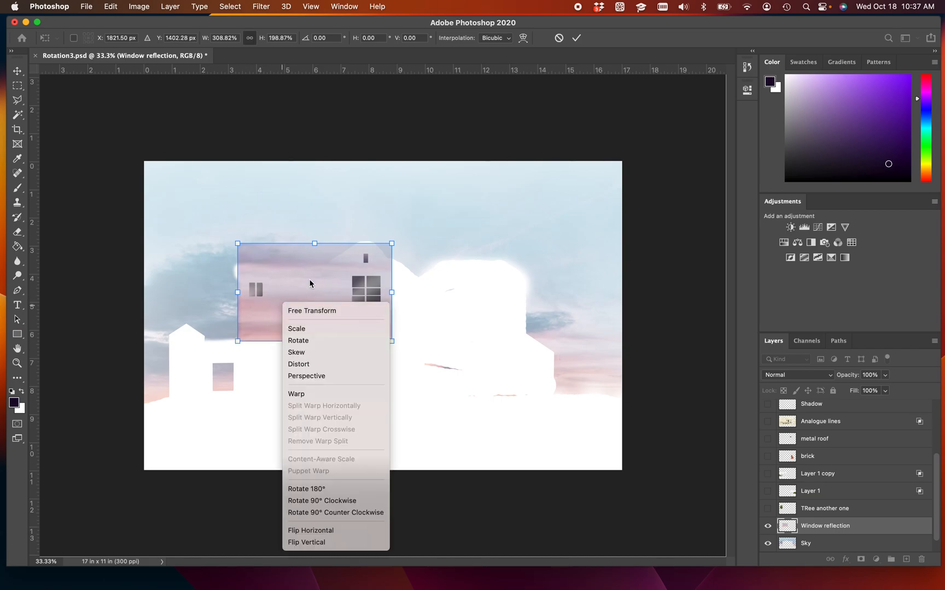
click(357, 531)
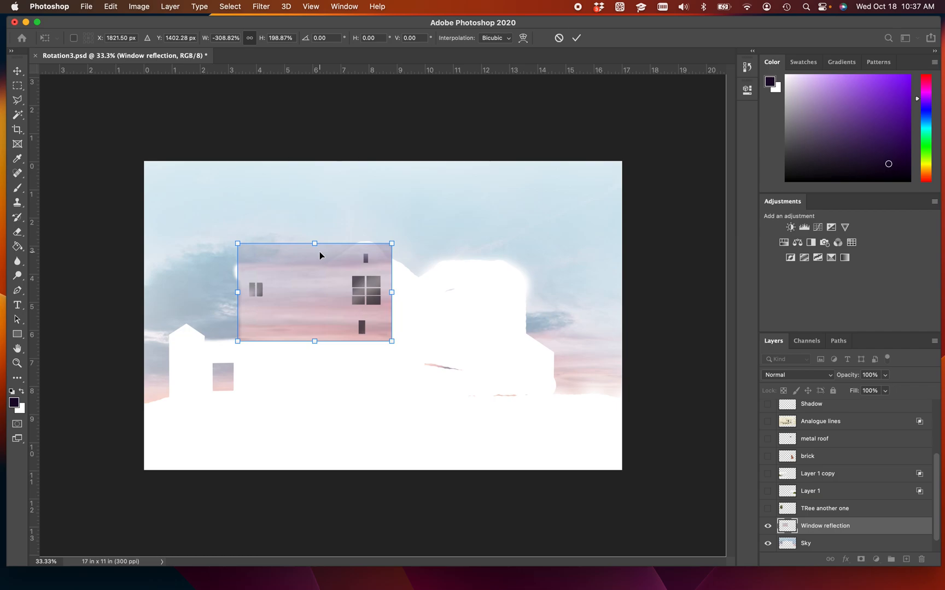
right_click(323, 302)
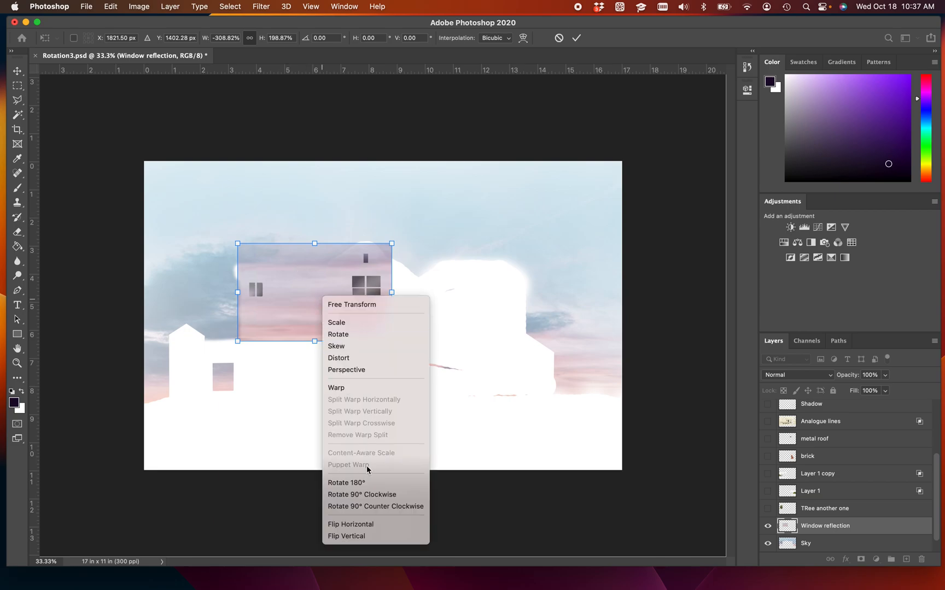
click(340, 536)
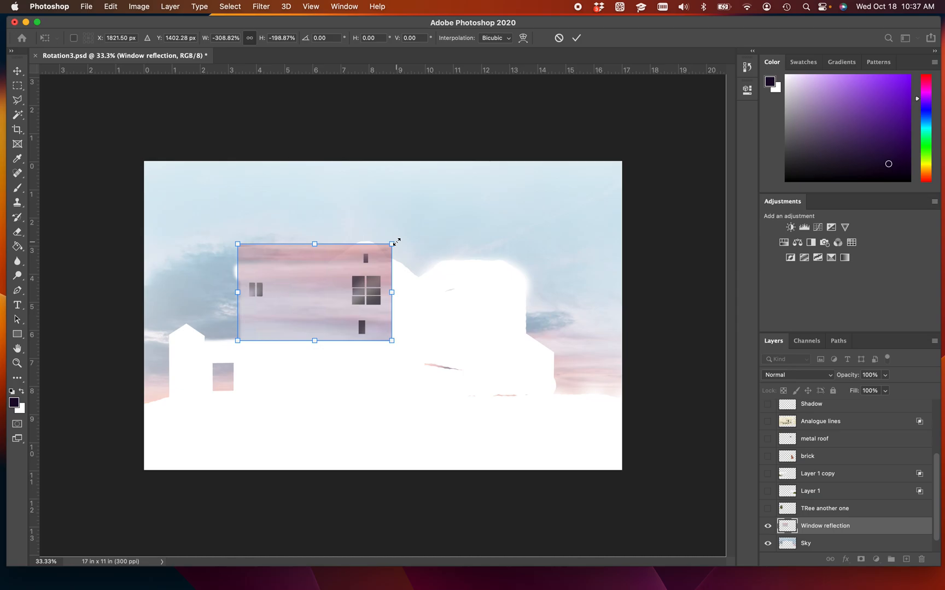
key(super+equal)
key(super+equal)
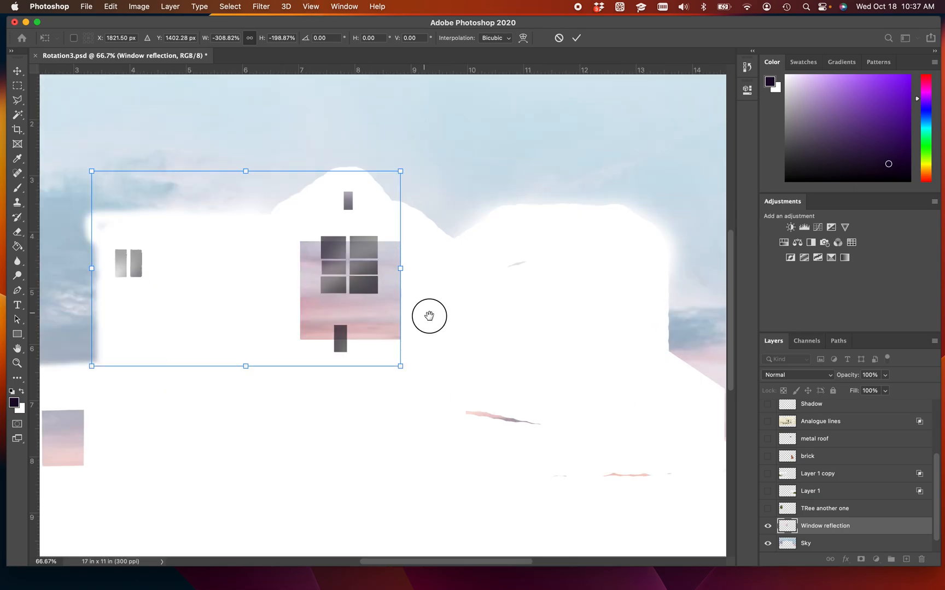
drag(430, 315, 523, 351)
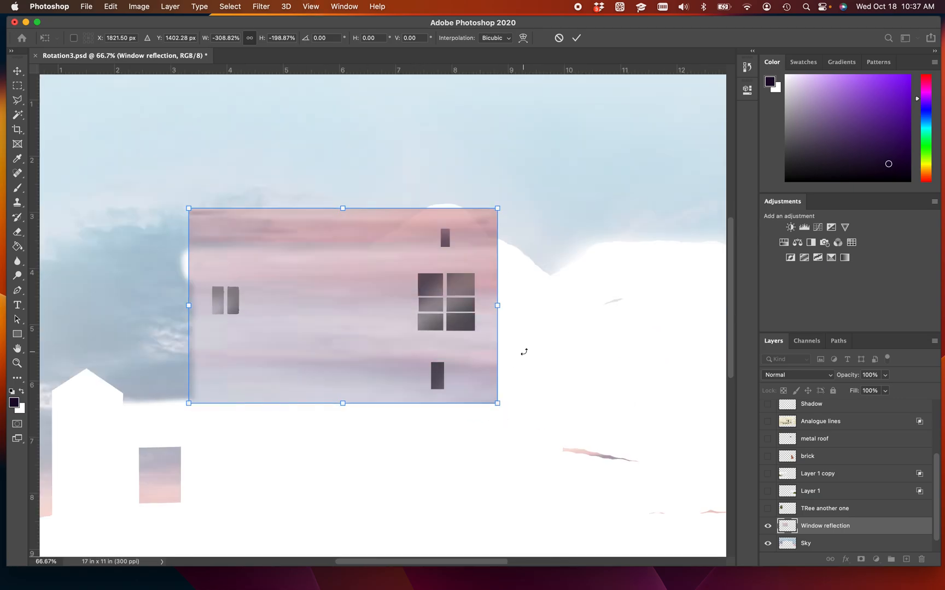
key(Return)
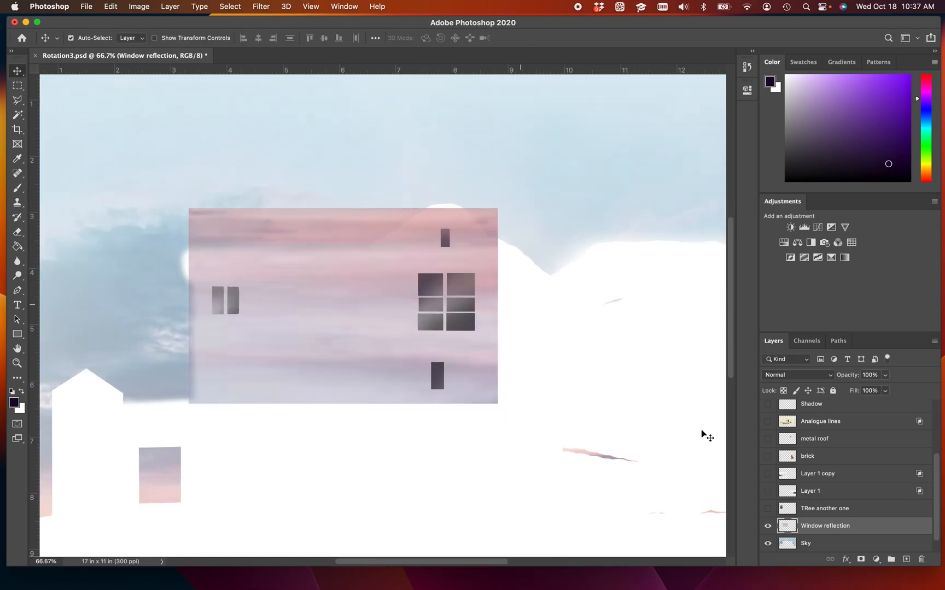
Make the Windows layer active and invert the pane selection so everything outside the window panes is selected.
scroll(834, 509, up, 5)
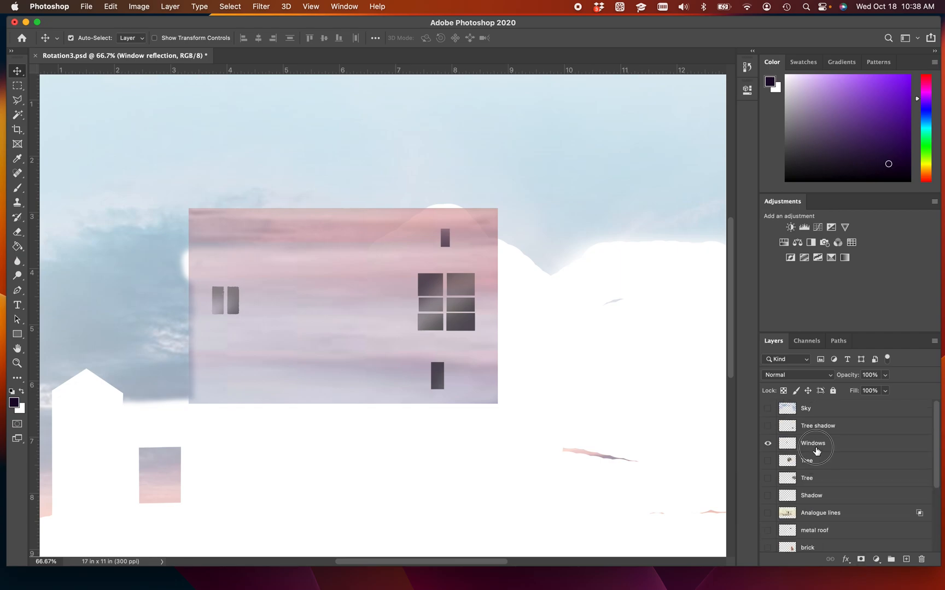
click(814, 445)
click(17, 115)
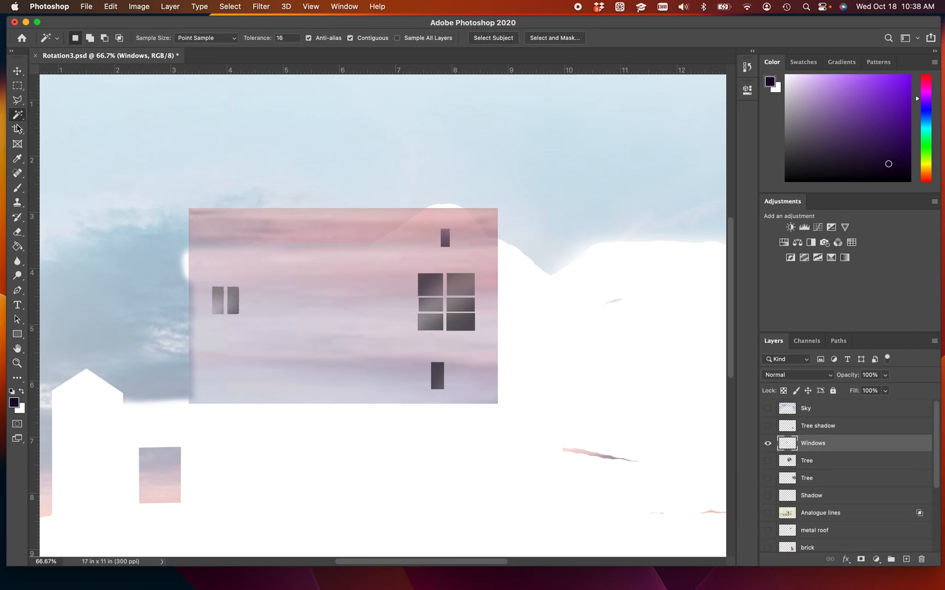
right_click(352, 453)
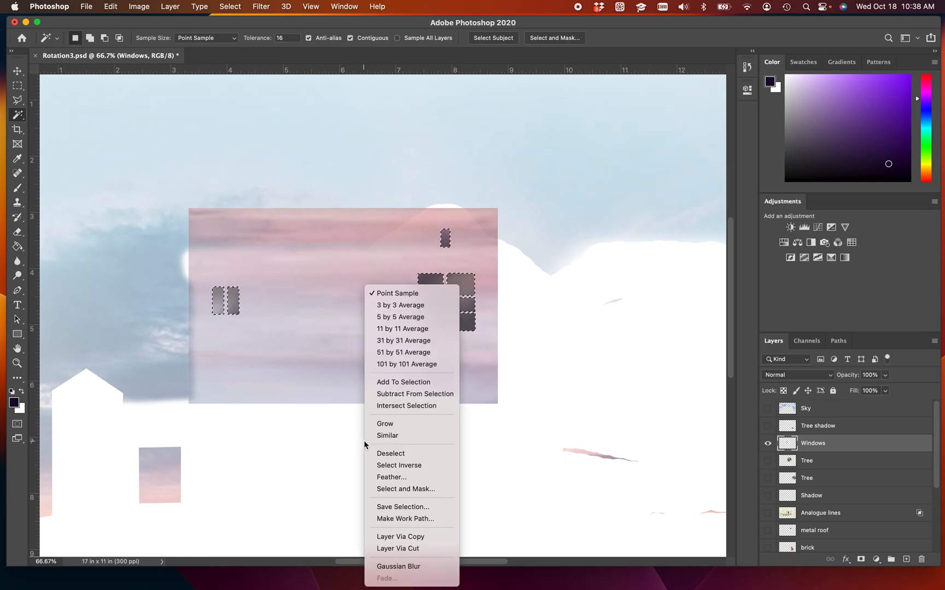
click(413, 470)
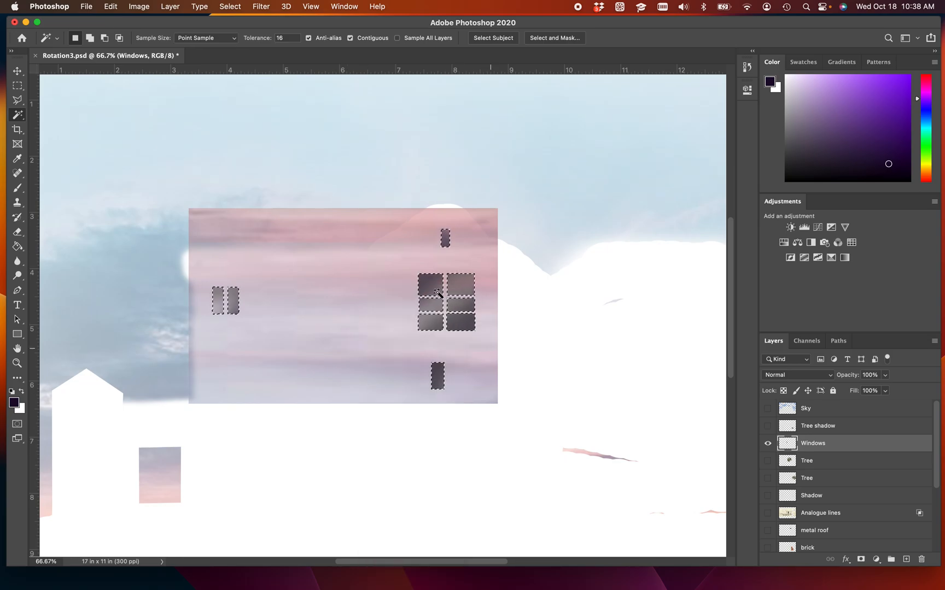
right_click(400, 447)
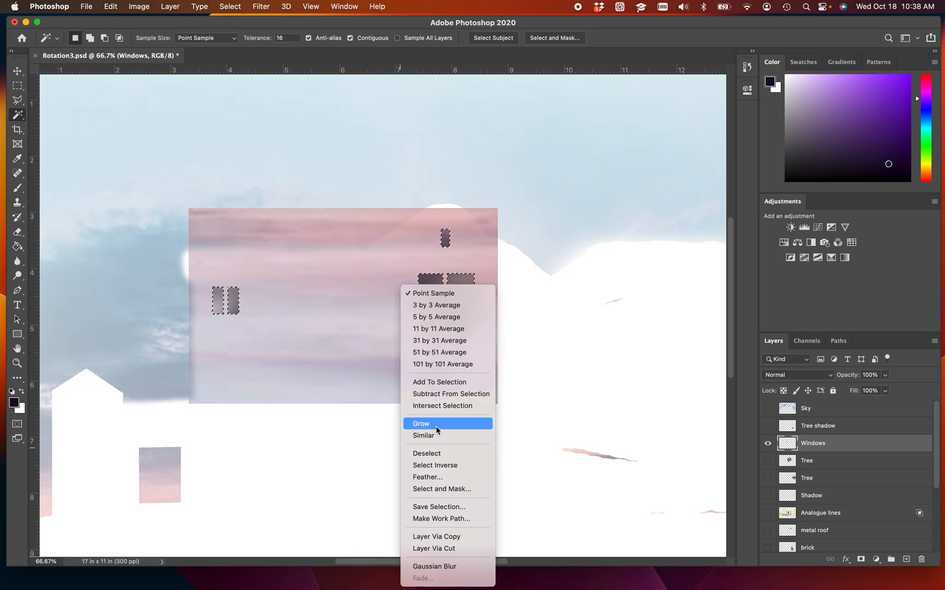
click(446, 466)
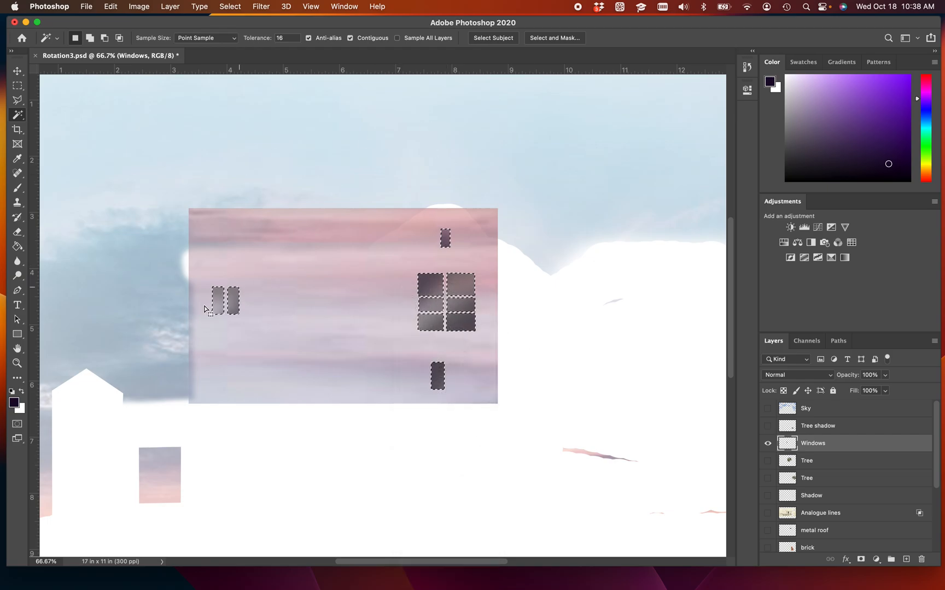
Switch to the Eraser and set up a large, hard-edged 364 px brush.
key(e)
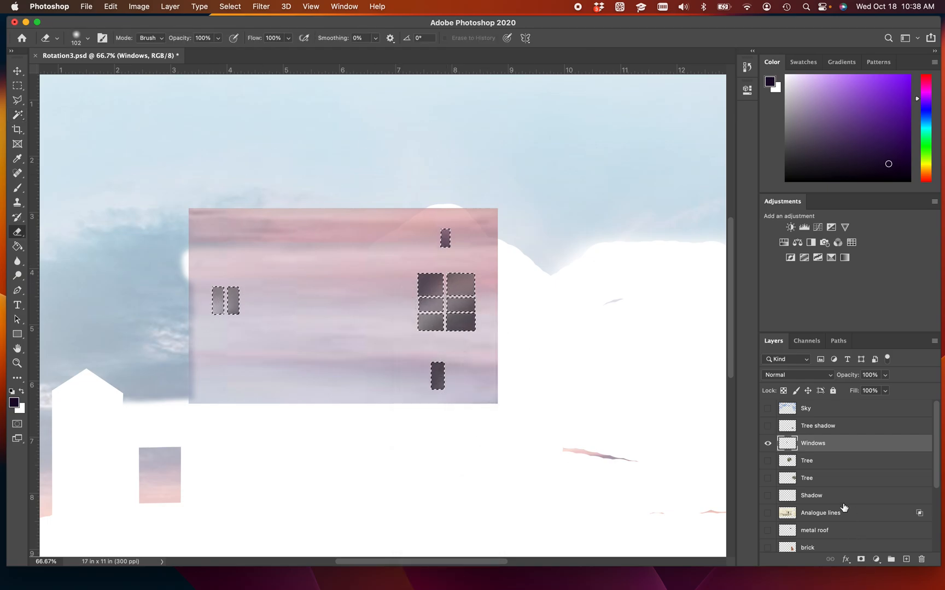
scroll(824, 503, down, 5)
click(820, 526)
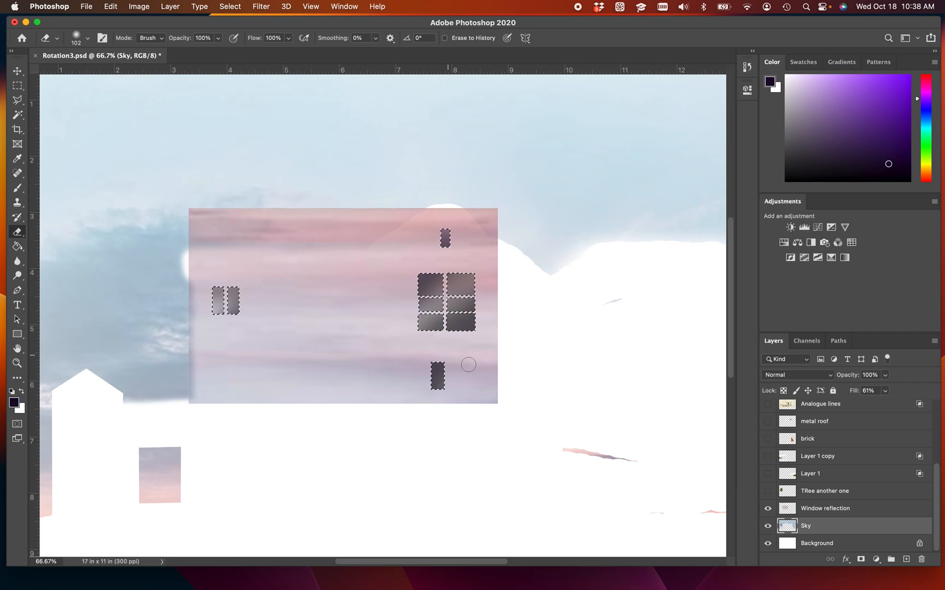
right_click(512, 394)
drag(607, 421, 631, 422)
drag(573, 447, 660, 447)
mouse_move(492, 379)
mouse_down()
mouse_move(245, 396)
mouse_move(480, 356)
mouse_move(201, 357)
mouse_move(359, 306)
mouse_move(174, 266)
mouse_move(191, 246)
mouse_move(366, 203)
mouse_move(465, 200)
mouse_up()
key(super+r)
key(super+z)
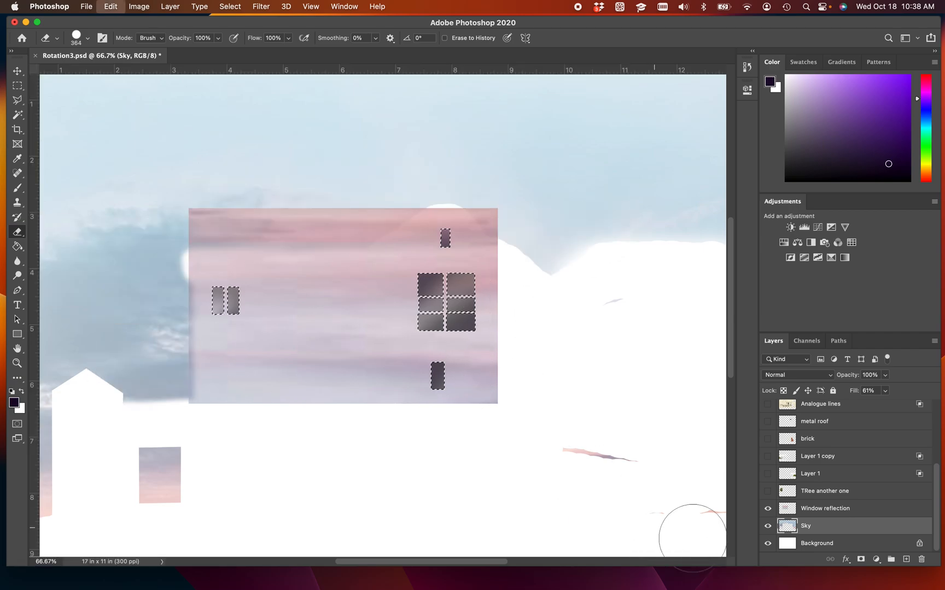
Erase the selected area outside the panes from the Window reflection layer so the sky patch remains only within the windows.
scroll(868, 505, up, 5)
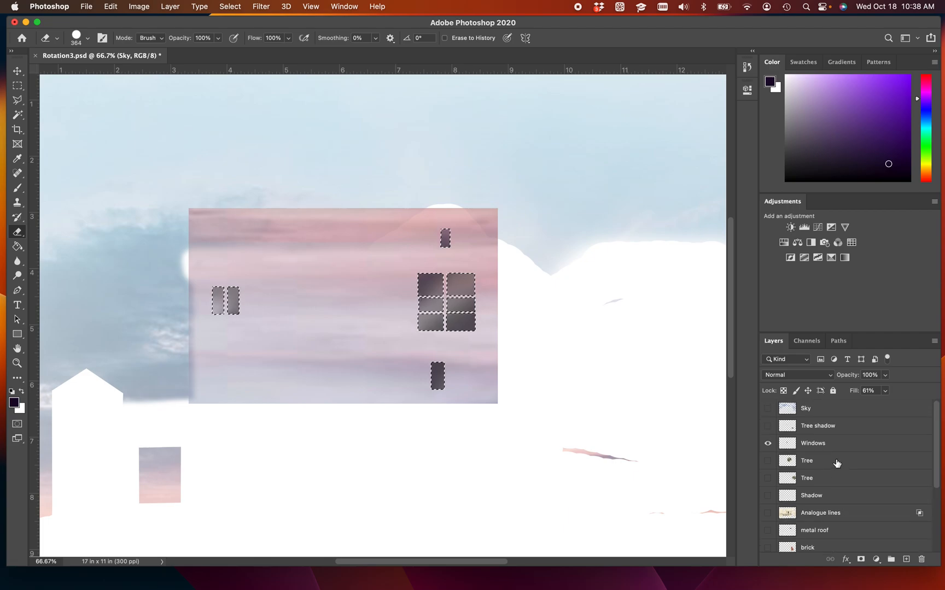
scroll(836, 463, down, 5)
click(835, 509)
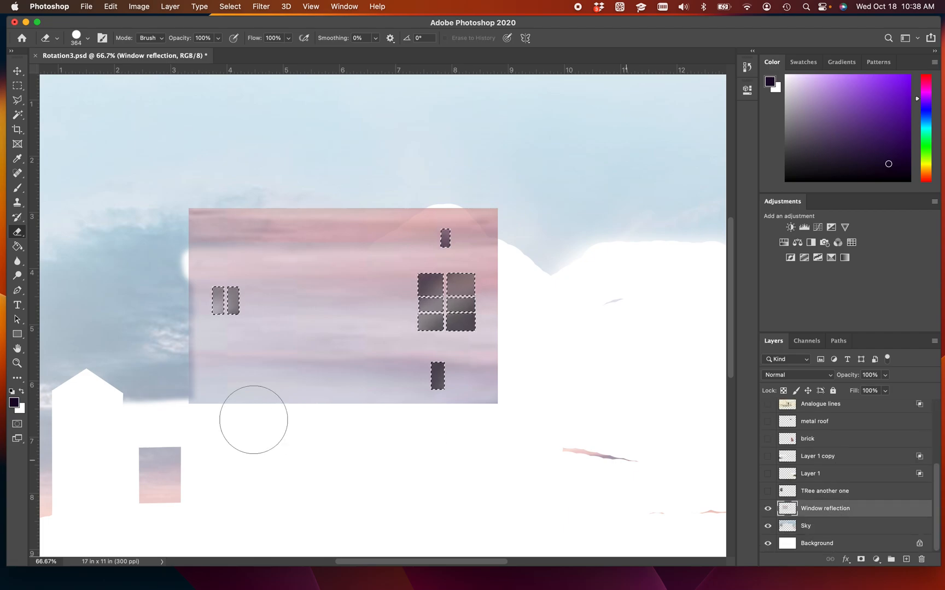
key(super+r)
mouse_move(577, 389)
mouse_down()
mouse_move(397, 371)
mouse_move(350, 300)
mouse_move(595, 202)
mouse_move(402, 210)
mouse_move(300, 358)
mouse_move(508, 333)
mouse_move(418, 270)
mouse_move(502, 366)
mouse_up()
key(super+r)
Examine the trimmed sky reflection up close in the gable window panes and across the whole facade.
key(super+equal)
key(super+equal)
key(super+equal)
key(super+equal)
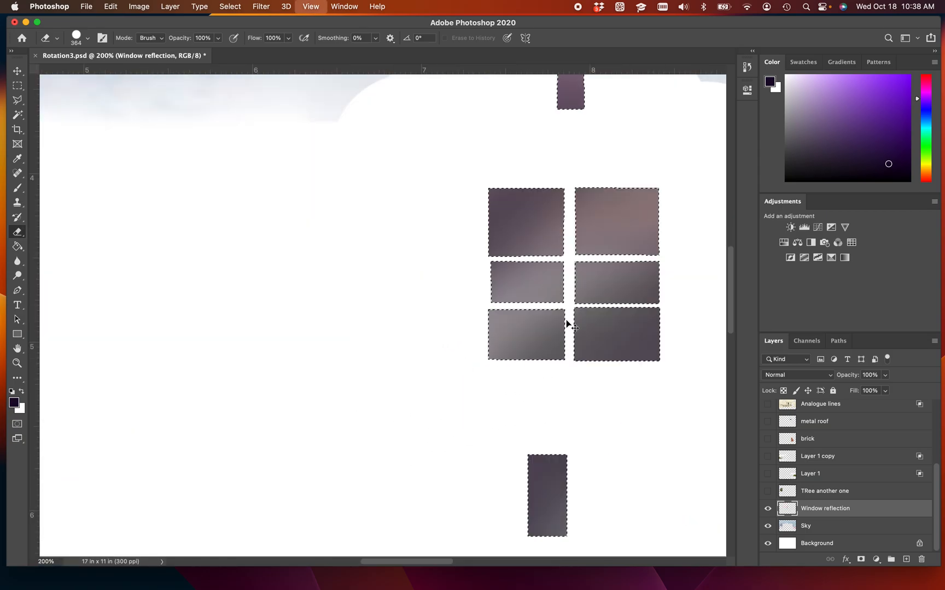
scroll(576, 319, right, 10)
scroll(575, 319, up, 4)
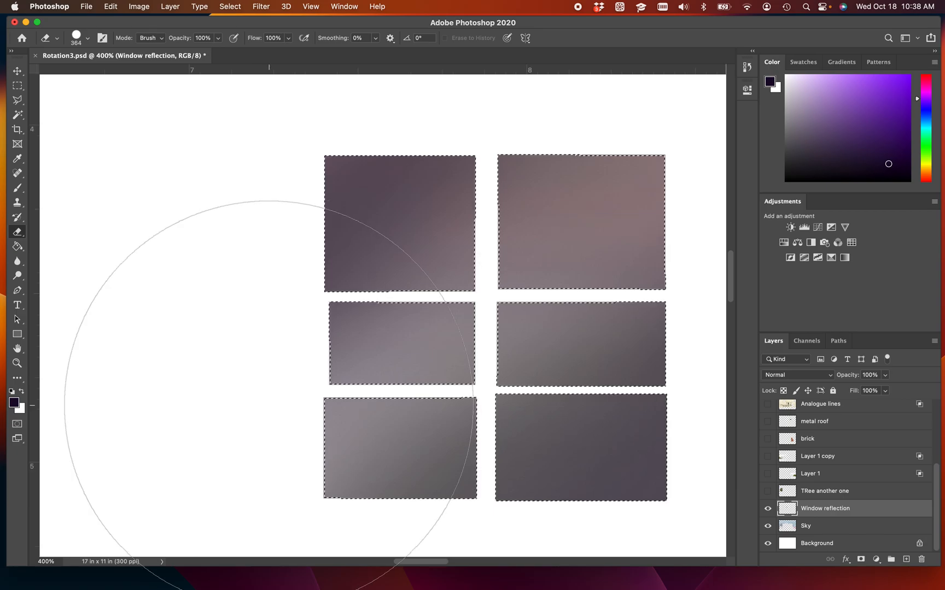
key(super+minus)
key(super+minus)
key(super+minus)
key(super+minus)
key(super+minus)
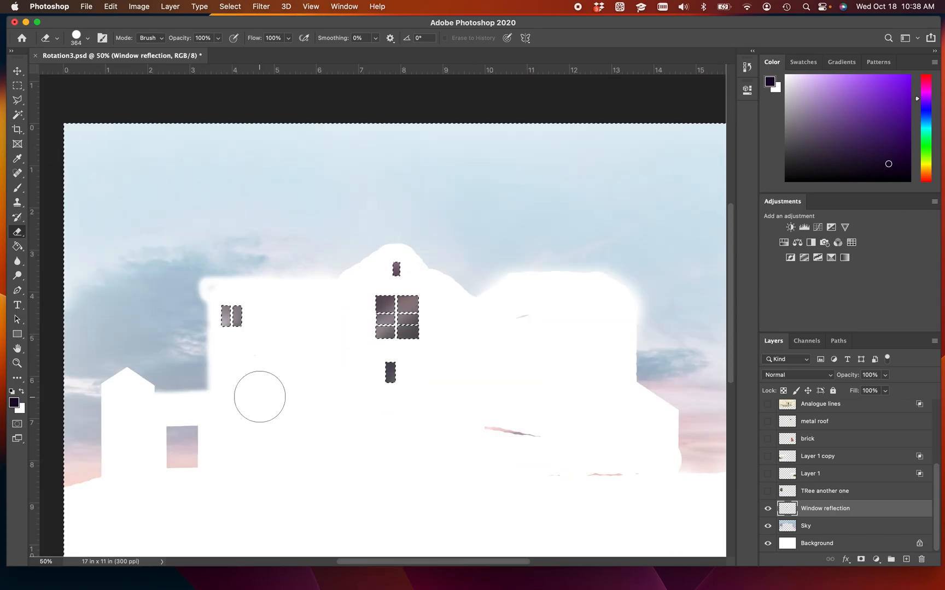
Deselect the panes and show all the hidden layers again except the topmost Sky layer.
key(super+d)
drag(774, 489, 783, 421)
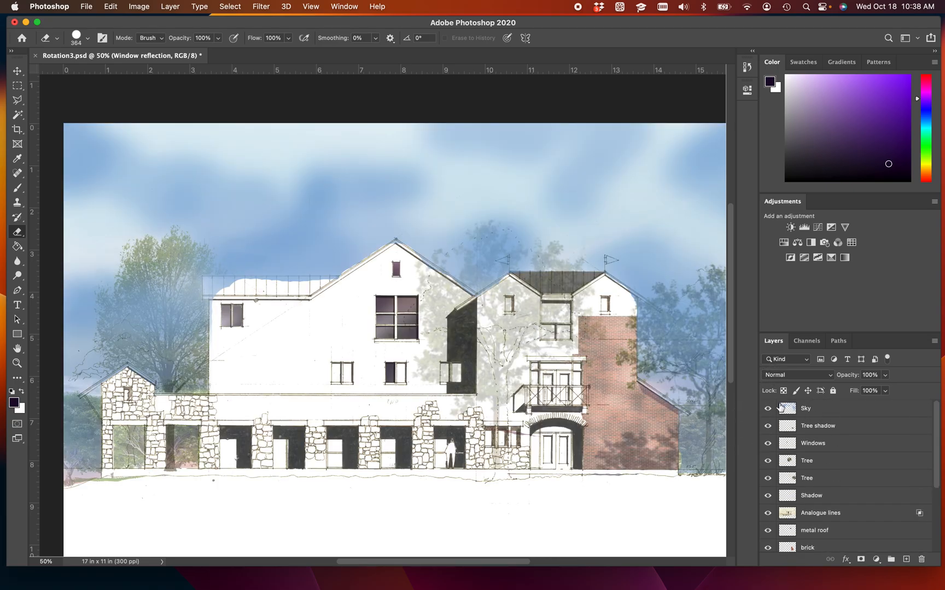
click(768, 409)
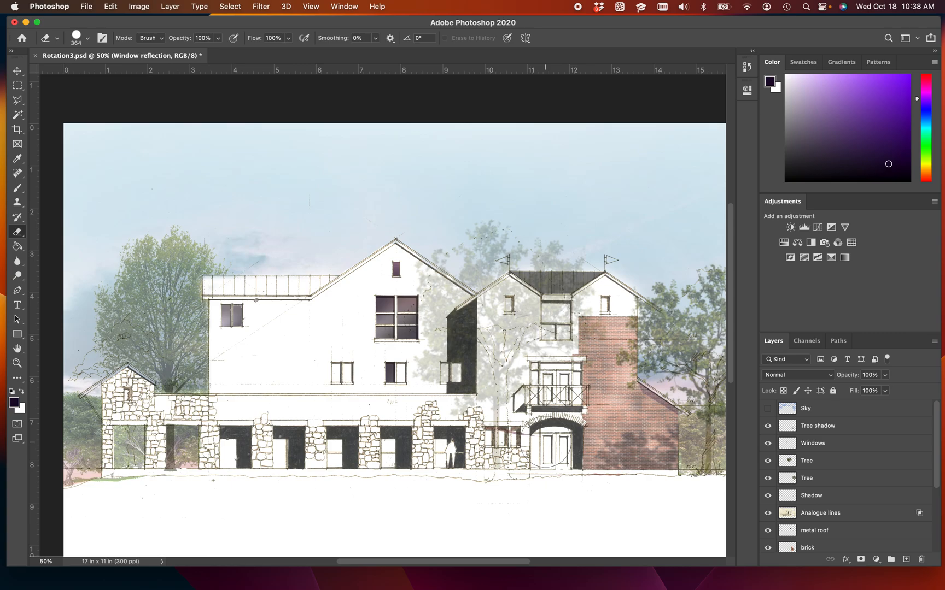
key(super+minus)
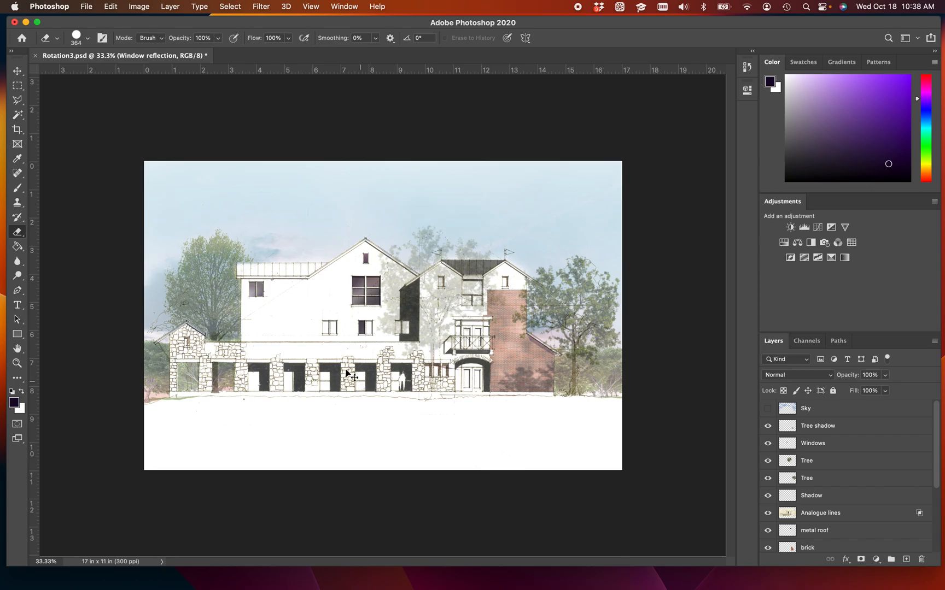
Lower the fill of the Windows layer so the sky reflection shows more strongly through the gable window panes.
key(super+equal)
key(super+equal)
key(super+equal)
key(super+equal)
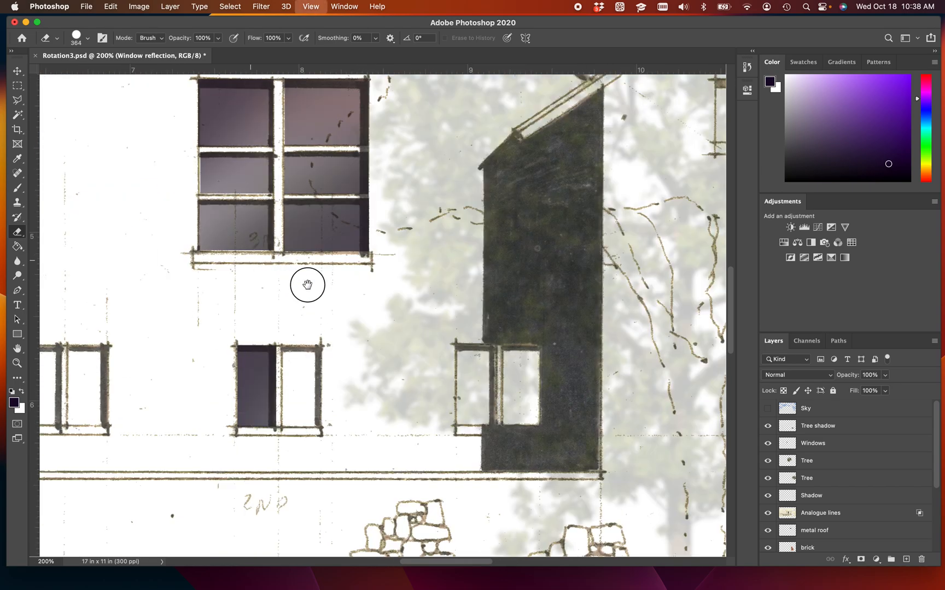
scroll(289, 270, up, 5)
scroll(289, 270, left, 8)
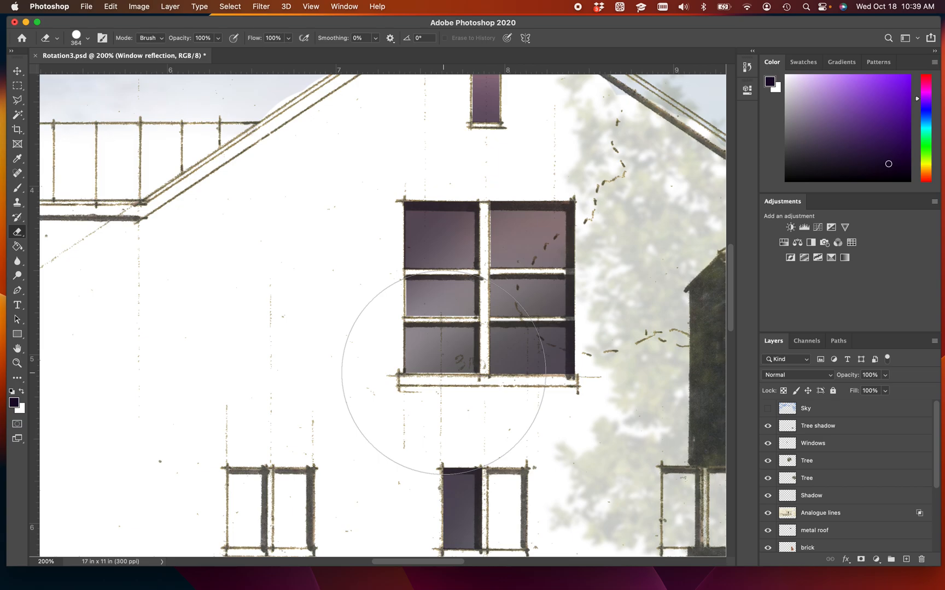
click(826, 447)
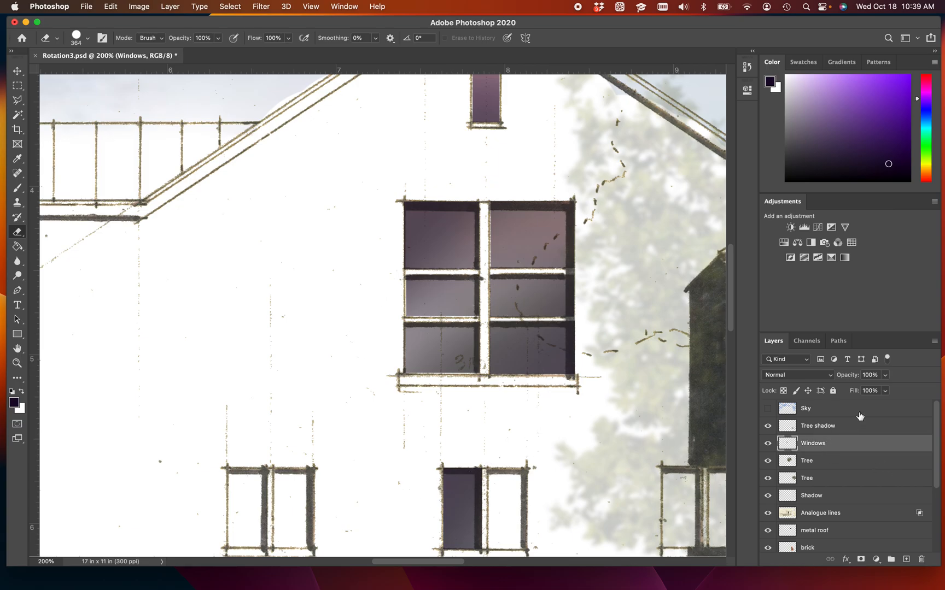
click(883, 392)
drag(885, 405, 857, 416)
Move the Window reflection layer up the layer stack, try it above Windows, and place it directly beneath the Windows layer.
click(823, 426)
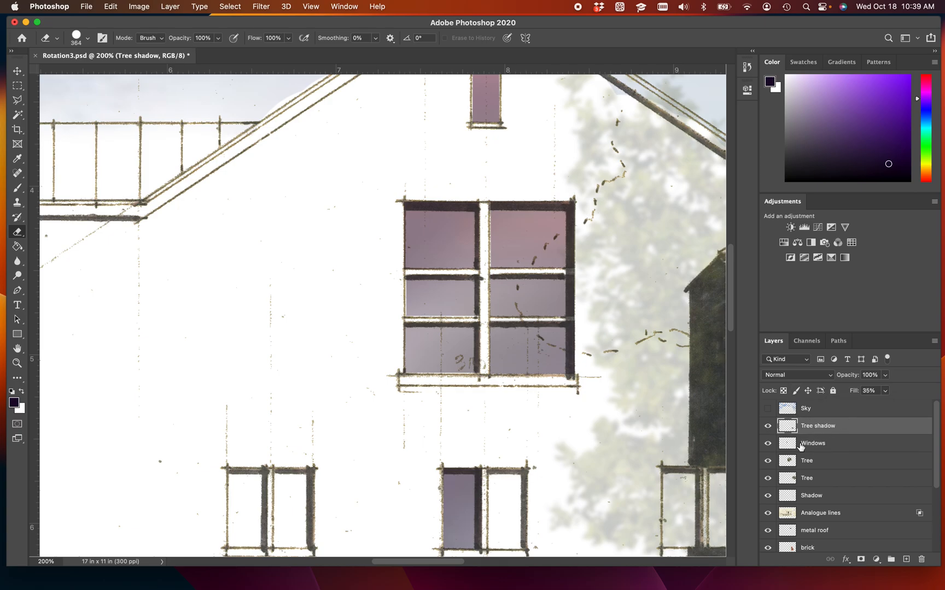
scroll(839, 497, down, 4)
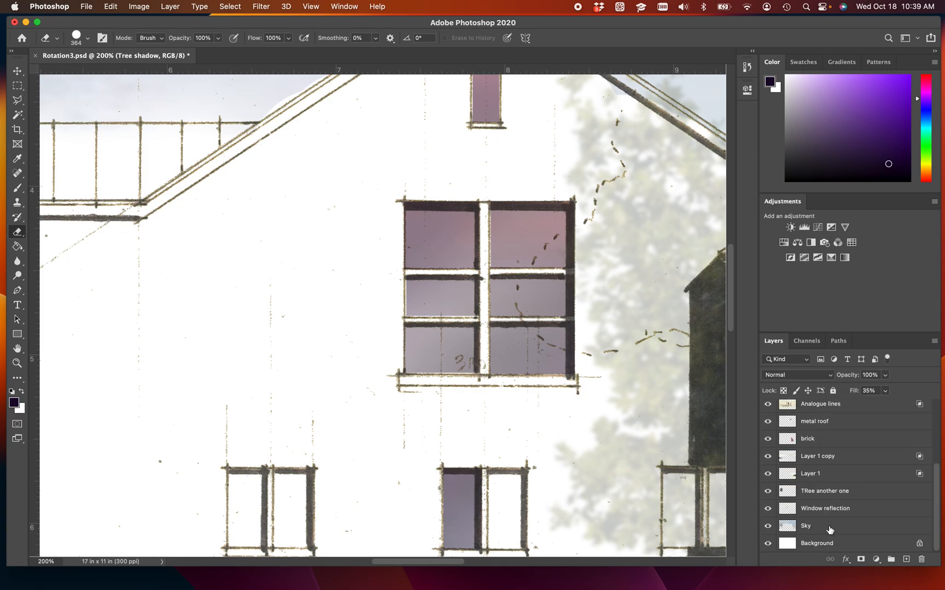
drag(826, 511, 829, 433)
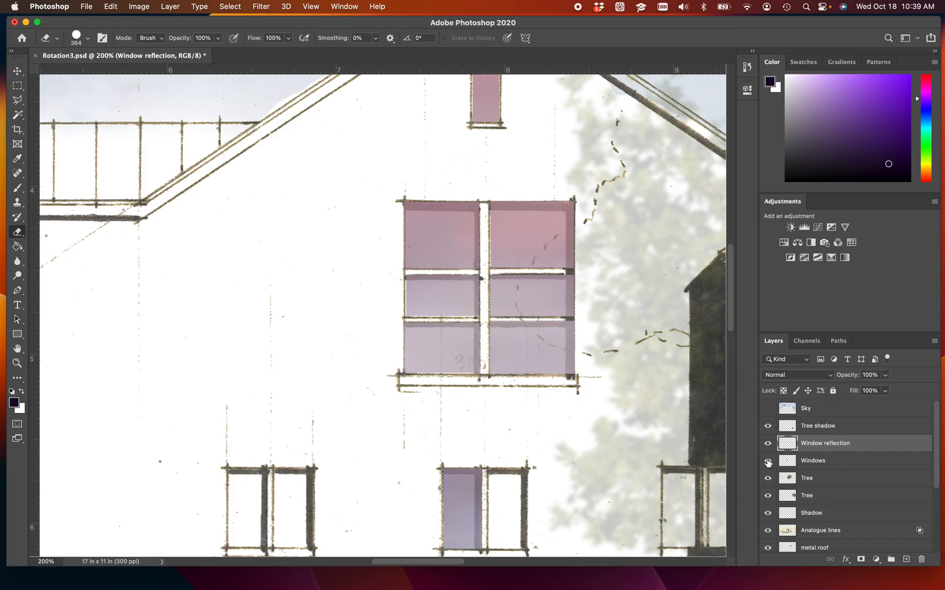
drag(837, 443, 836, 475)
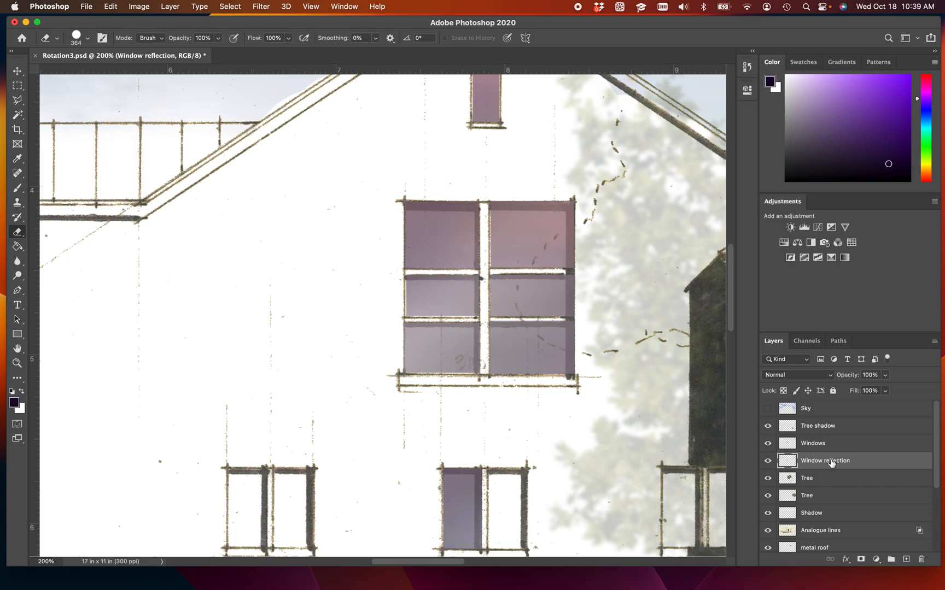
Set the fill of the Windows layer to 83%.
click(829, 451)
click(884, 390)
mouse_move(885, 404)
mouse_down()
mouse_move(865, 410)
mouse_move(895, 411)
mouse_up()
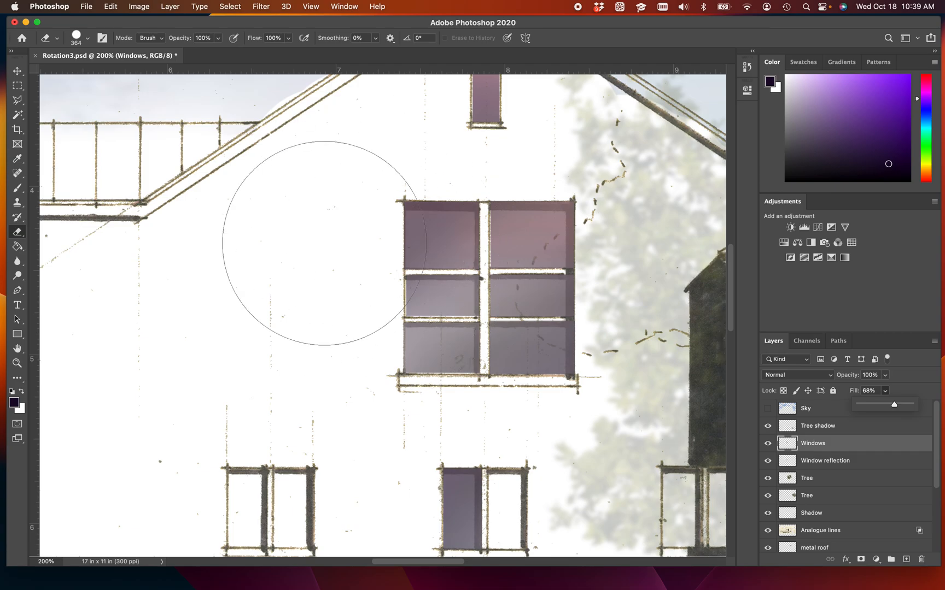
mouse_move(894, 409)
mouse_down()
mouse_move(910, 410)
mouse_move(902, 410)
mouse_up()
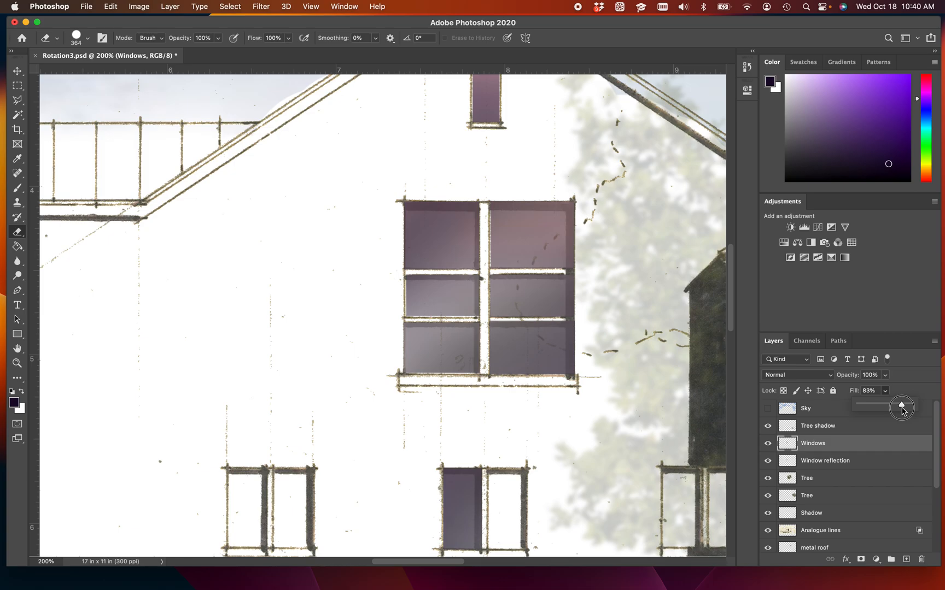
Set the fill of the Windows layer to 65% and check the result on the whole elevation.
drag(902, 410, 893, 415)
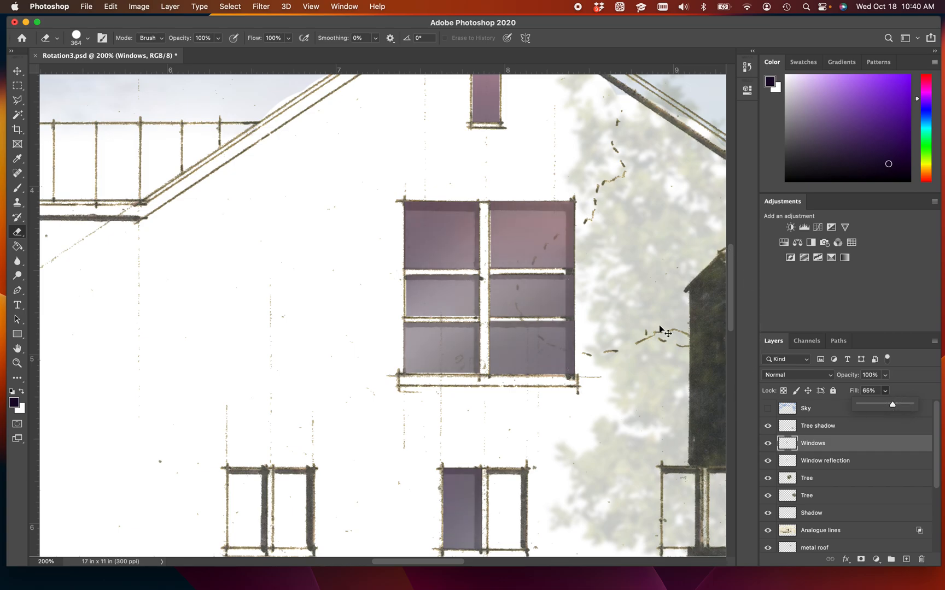
key(super+minus)
key(super+minus)
key(super+minus)
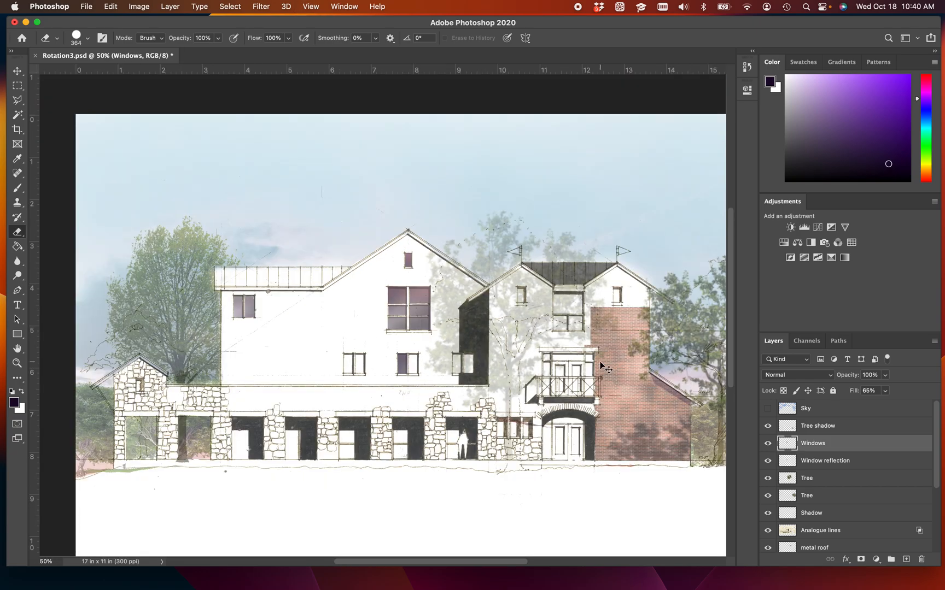
key(super+minus)
key(super+equal)
key(super+minus)
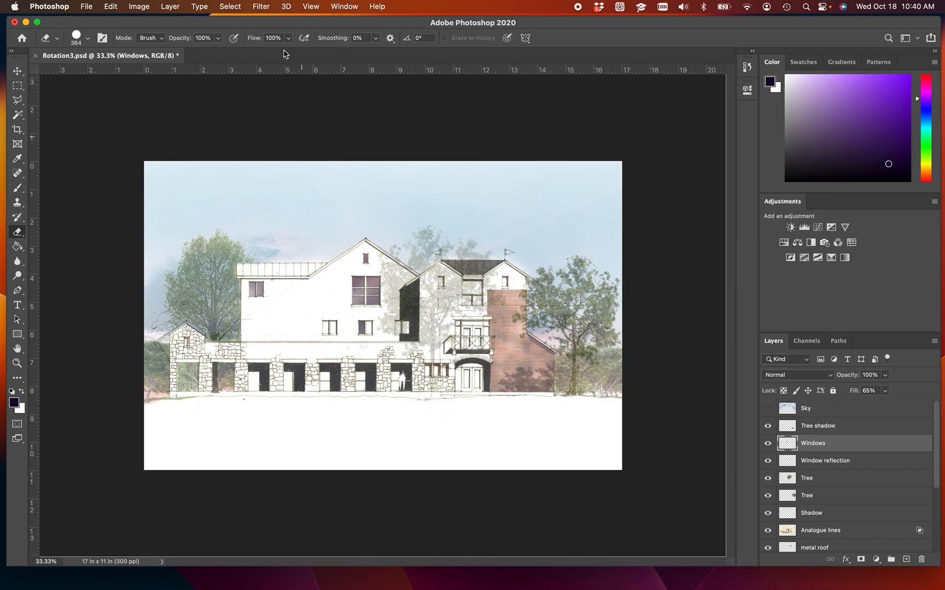
click(262, 7)
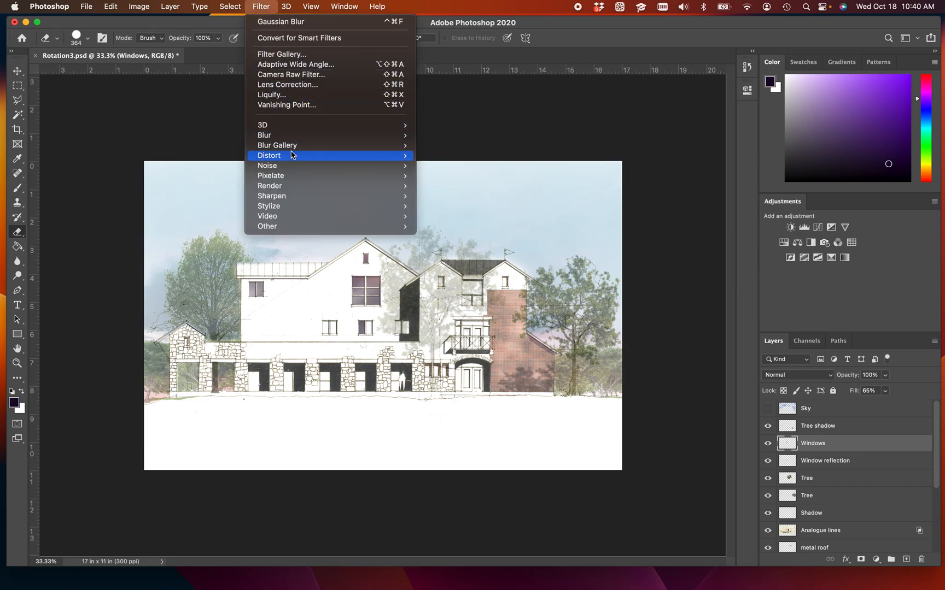
mouse_move(283, 189)
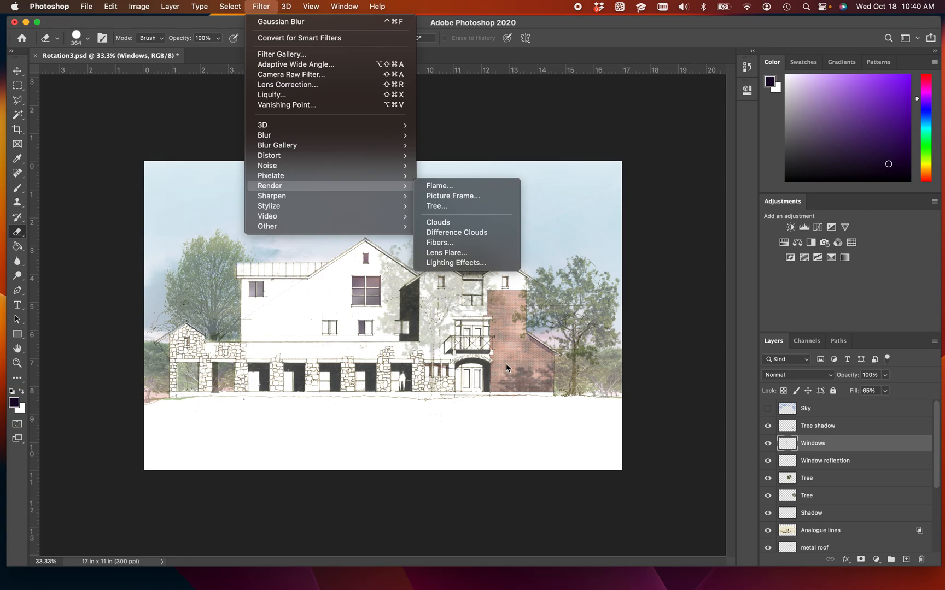
click(445, 352)
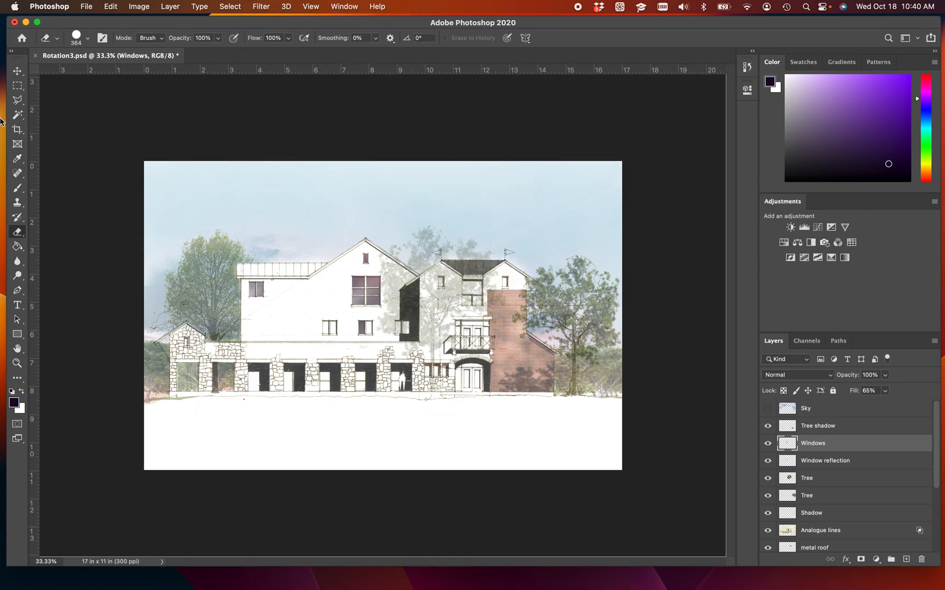
key(super+equal)
mouse_move(281, 414)
mouse_down()
mouse_move(405, 379)
mouse_move(365, 387)
mouse_up()
key(super+r)
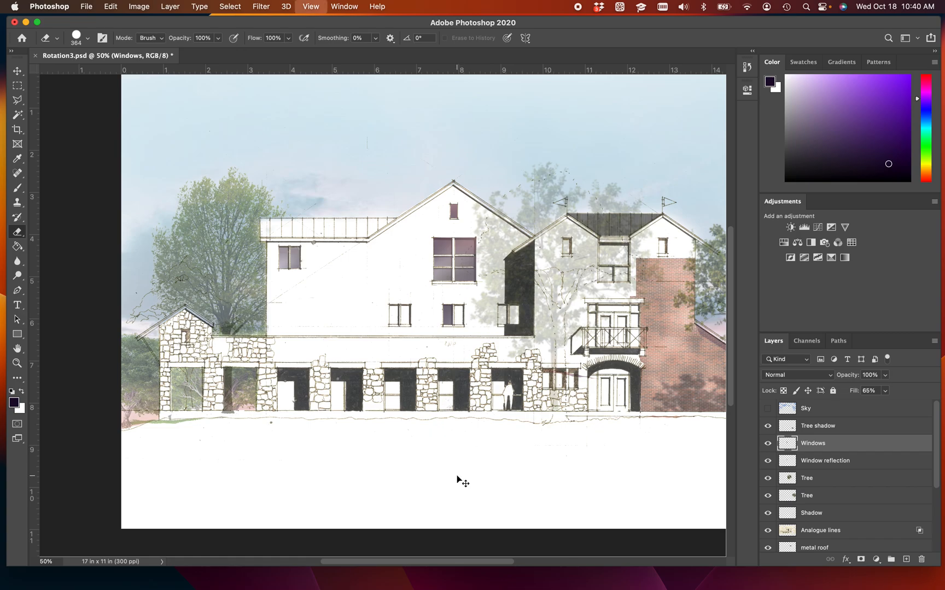
key(super+equal)
drag(375, 483, 512, 426)
key(super+r)
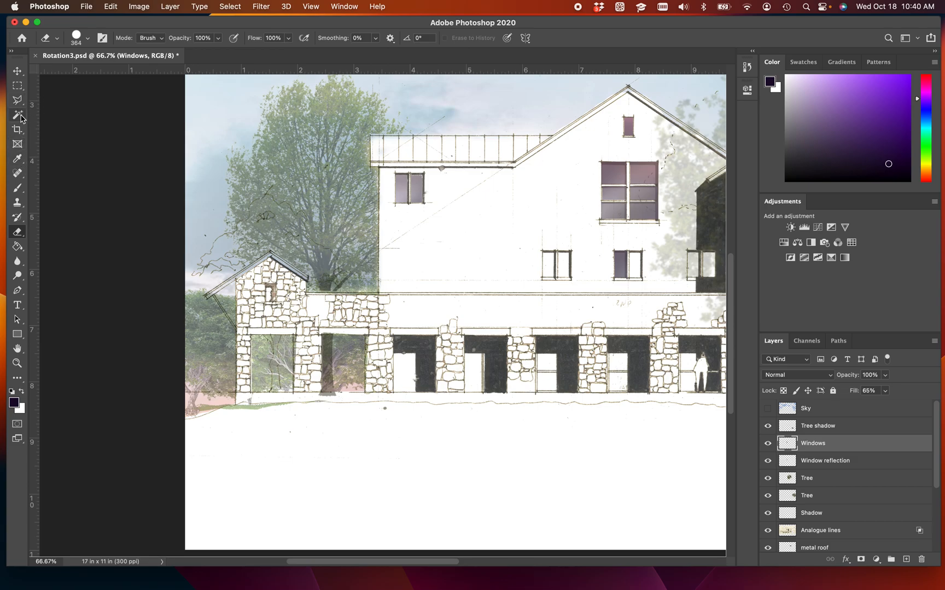
click(20, 162)
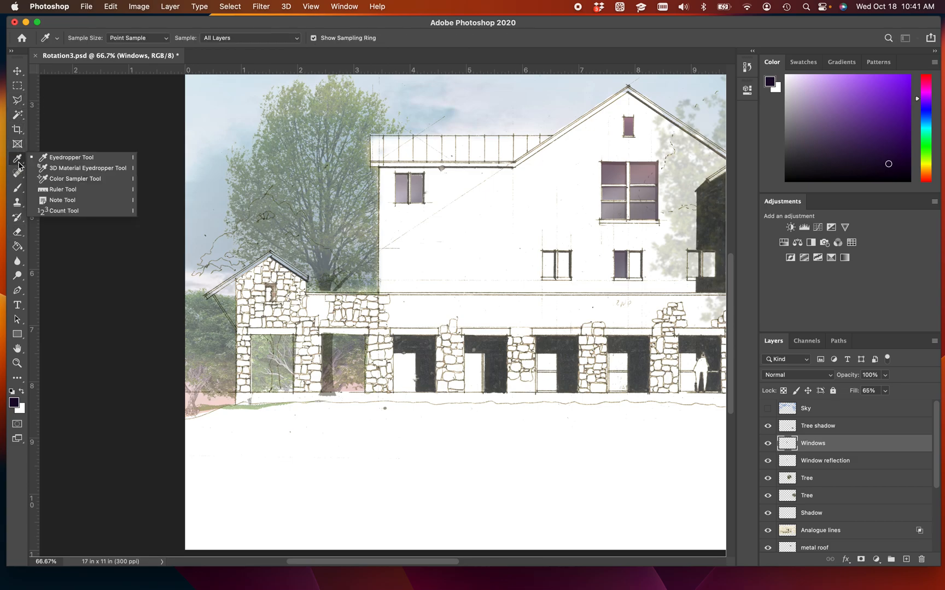
key(Escape)
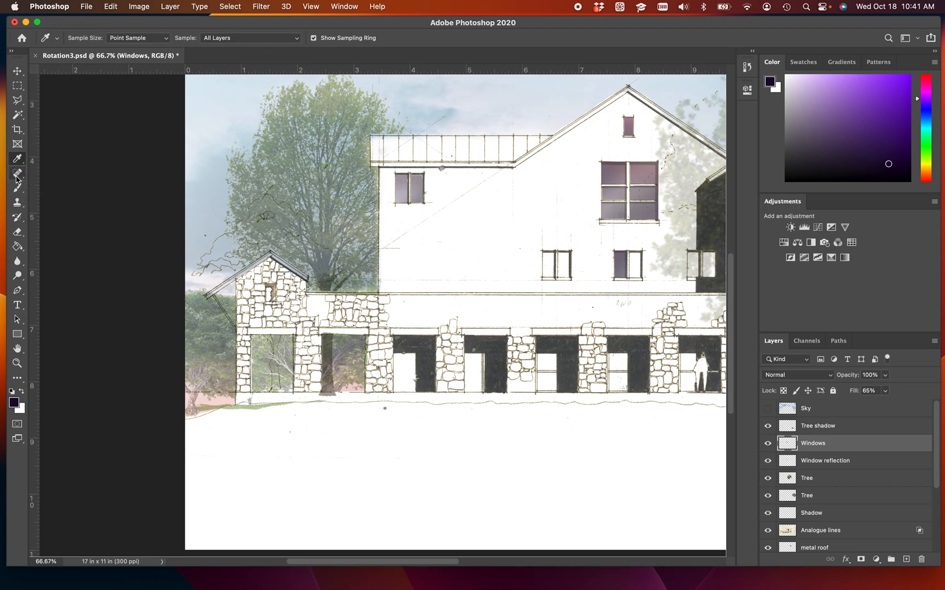
click(19, 189)
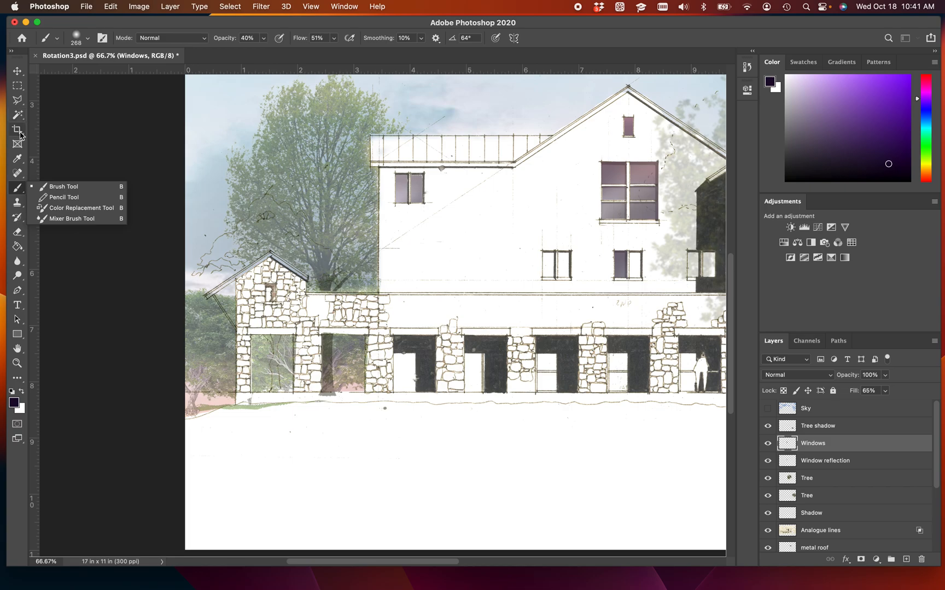
Outline a thin closed strip along the sketched ground line with the Polygonal Lasso, from the drawing's left edge to beneath the second stone pier.
click(18, 105)
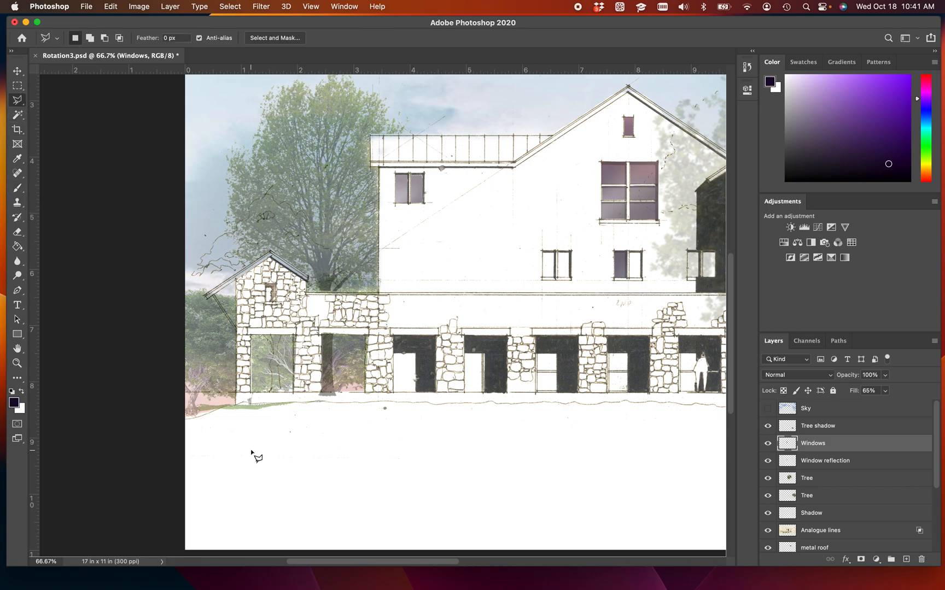
key(super+plus)
key(super+plus)
drag(246, 396, 606, 256)
key(super+r)
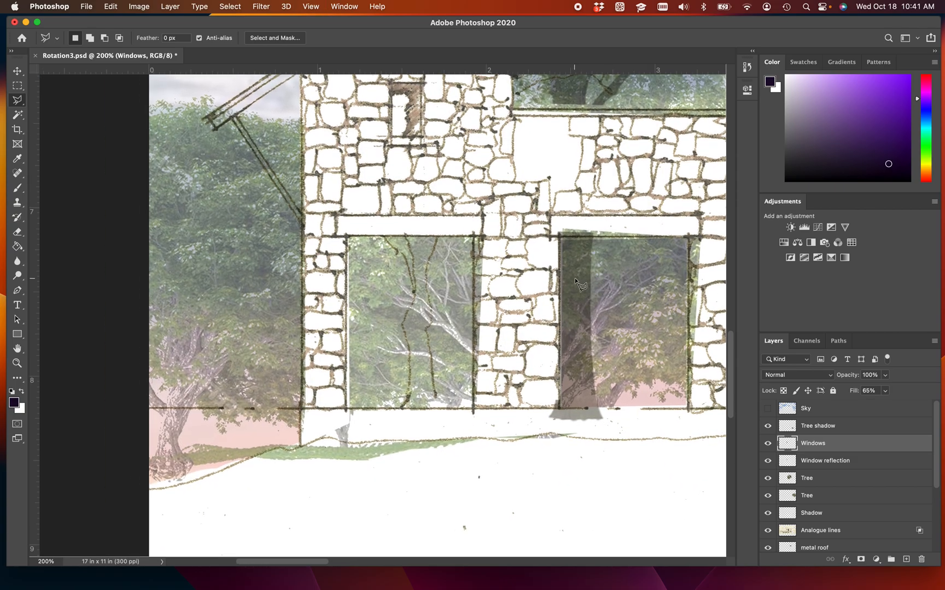
click(149, 490)
scroll(195, 488, up, 1)
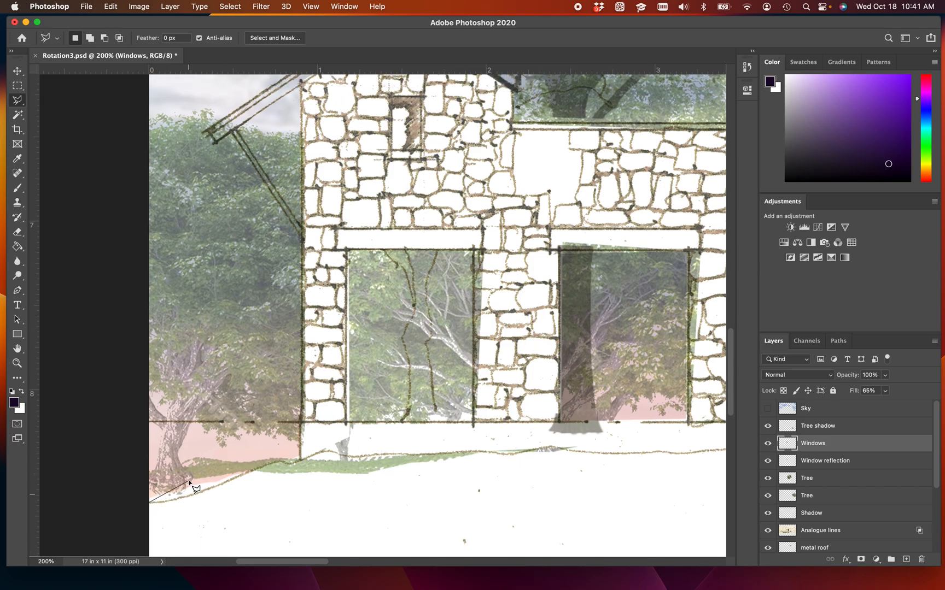
scroll(190, 482, up, 3)
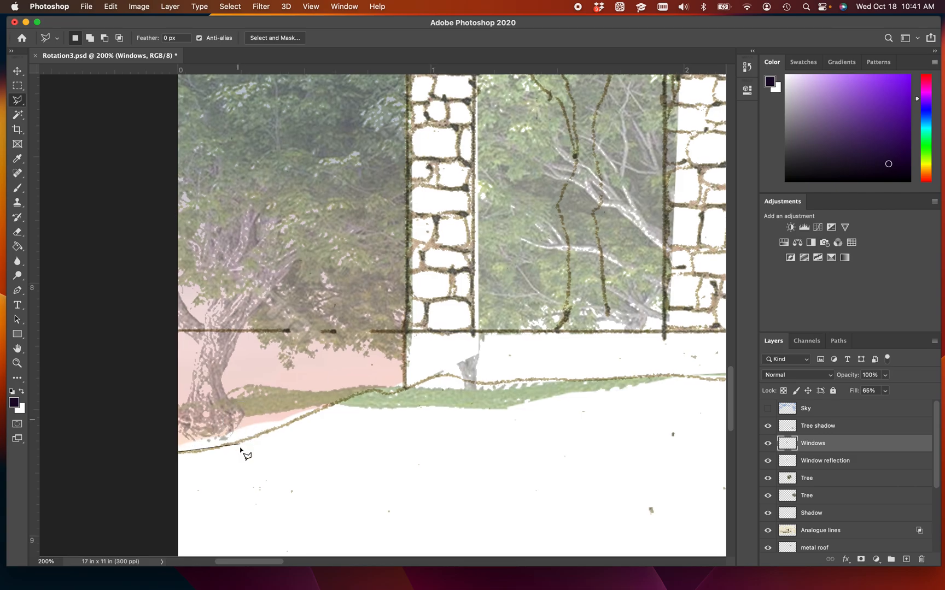
click(238, 444)
click(267, 428)
click(287, 414)
click(303, 422)
click(304, 412)
click(320, 396)
click(340, 401)
click(366, 387)
click(383, 391)
click(406, 388)
click(446, 376)
click(462, 380)
click(478, 383)
key(super+plus)
click(430, 382)
click(406, 388)
click(383, 392)
click(376, 388)
click(347, 398)
click(304, 421)
click(275, 430)
click(257, 435)
click(234, 445)
click(189, 452)
click(173, 456)
click(178, 461)
click(195, 460)
click(297, 429)
click(332, 411)
click(378, 391)
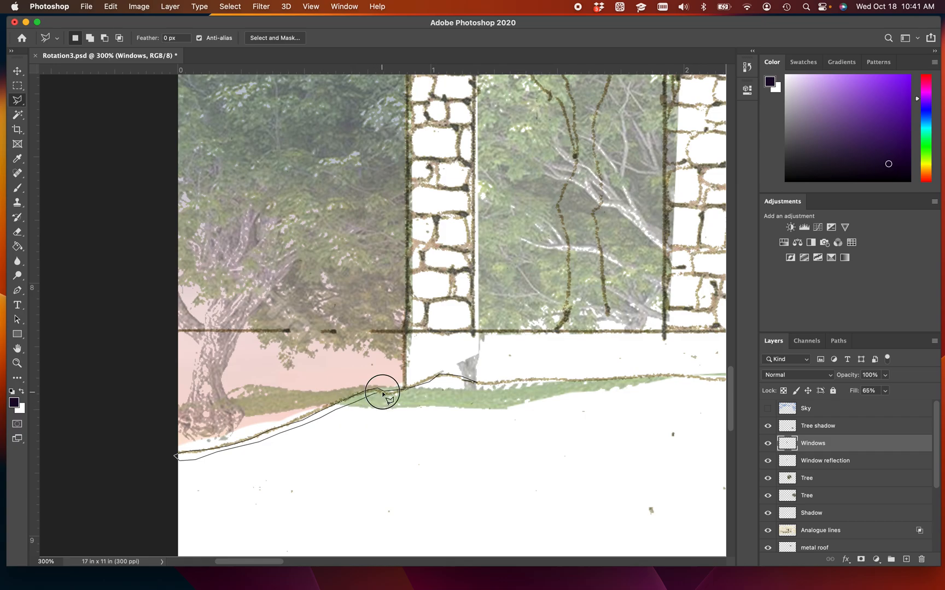
click(399, 395)
click(442, 382)
click(457, 382)
click(468, 384)
click(478, 389)
click(509, 386)
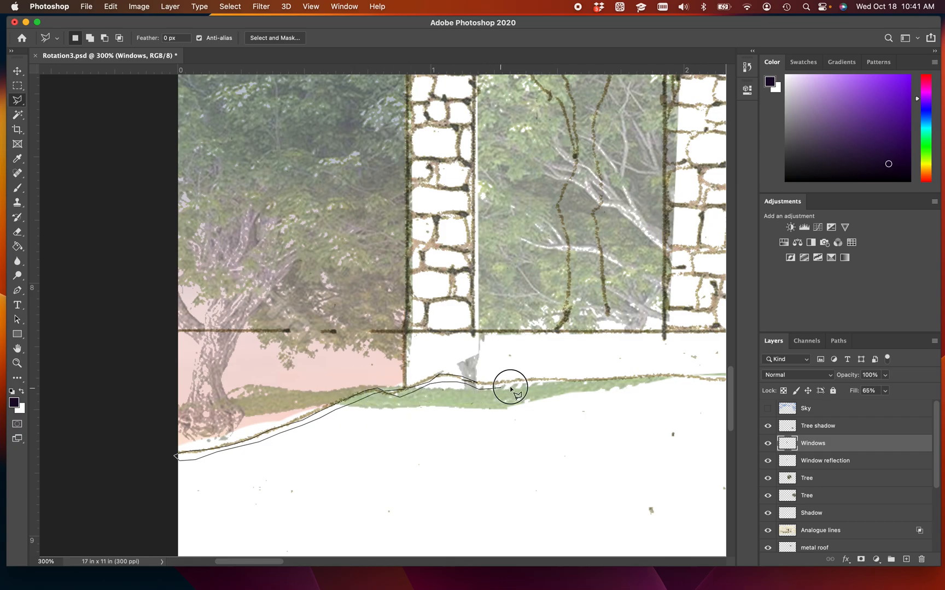
click(626, 379)
click(584, 378)
click(552, 376)
click(523, 380)
click(479, 384)
click(479, 384)
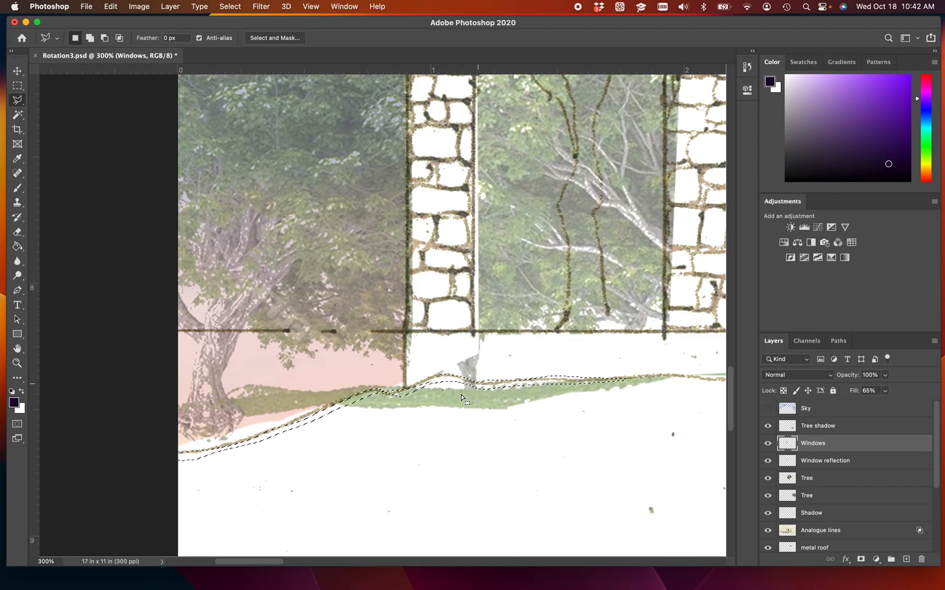
Paint the selected ground strip with the dark purple foreground color using the Brush, and clear the selection.
key(b)
mouse_move(552, 401)
mouse_down()
mouse_move(527, 378)
mouse_move(751, 331)
mouse_move(275, 384)
mouse_move(310, 387)
mouse_move(55, 467)
mouse_move(112, 442)
mouse_move(601, 402)
mouse_move(570, 359)
mouse_move(189, 417)
mouse_move(550, 418)
mouse_up()
drag(545, 403, 305, 434)
key(super+d)
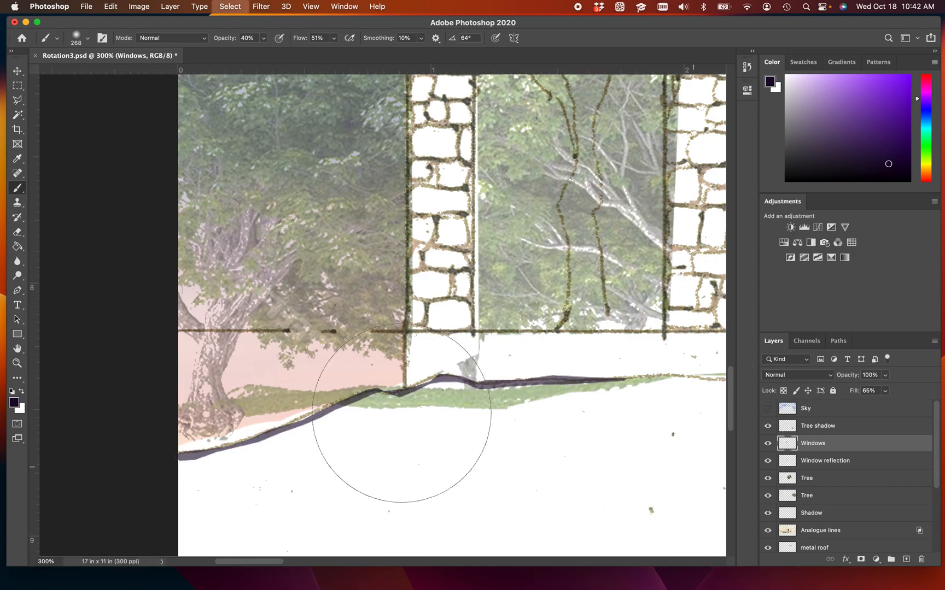
Activate the Pen tool and add a new layer named "ground line" directly above the Tree shadow layer.
click(22, 295)
click(68, 294)
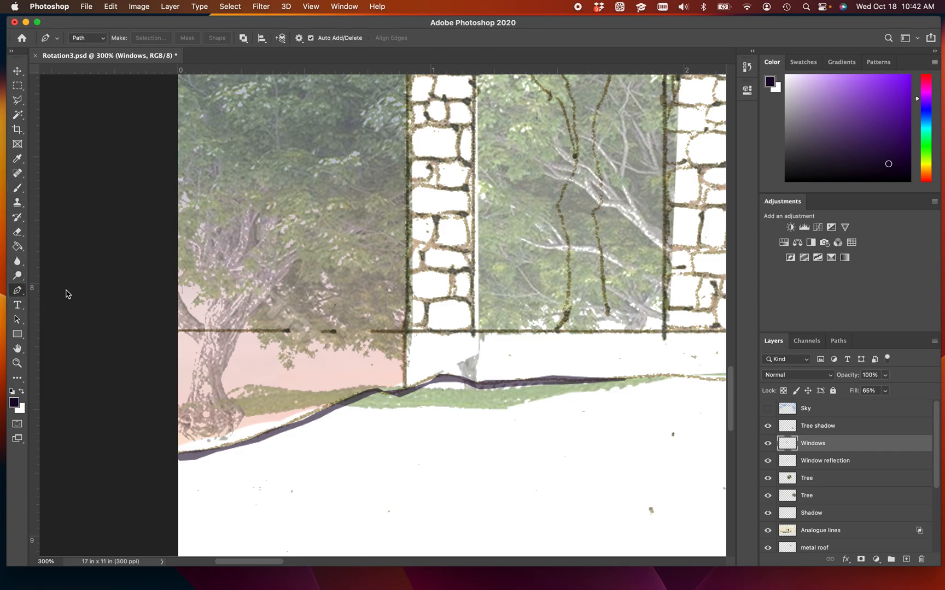
scroll(280, 349, right, 10)
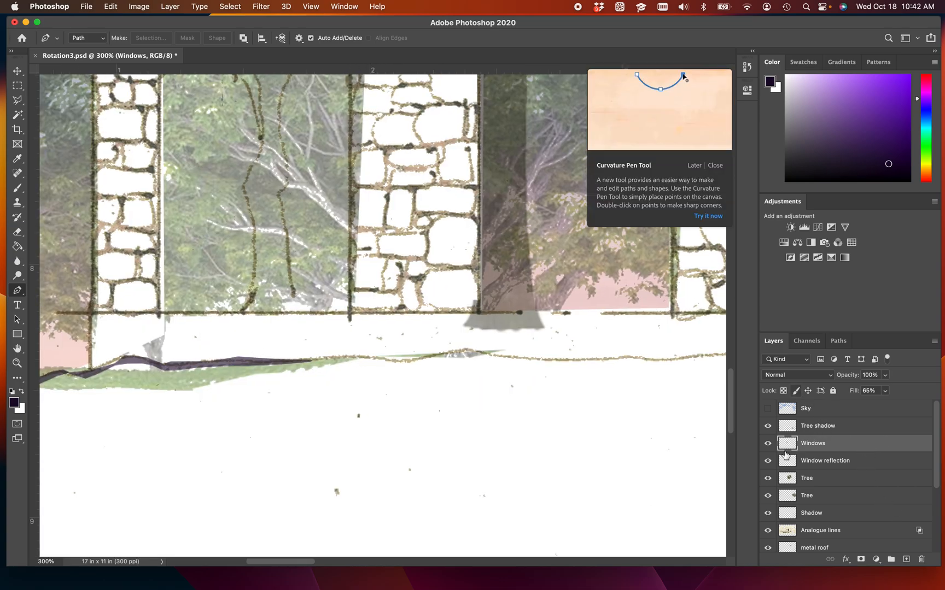
click(906, 559)
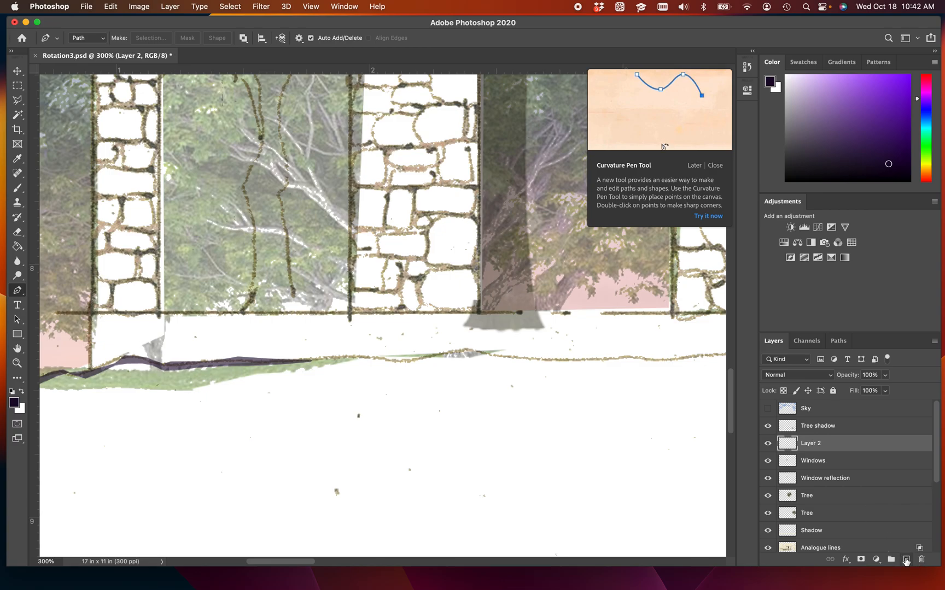
text(ground line)
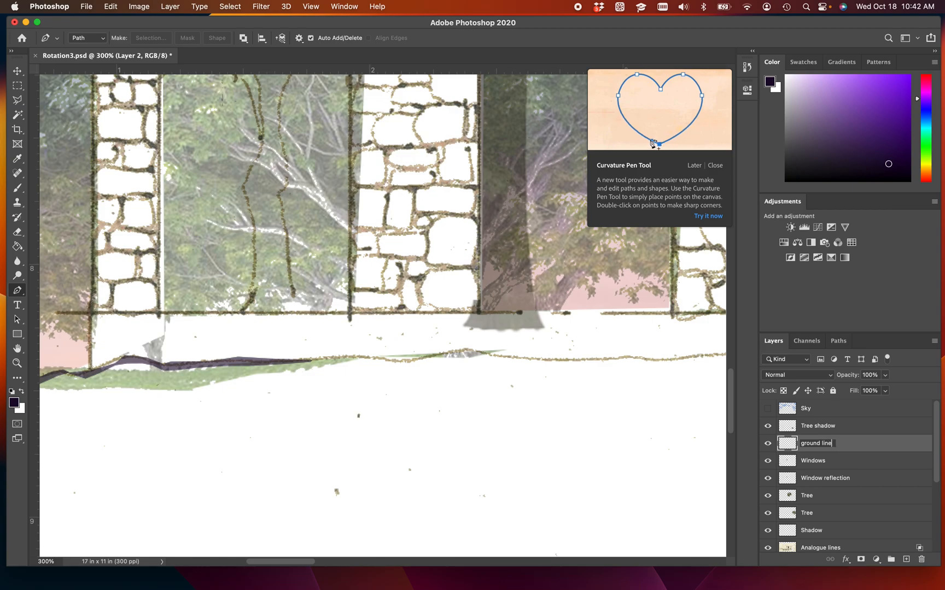
key(Return)
drag(839, 449, 837, 417)
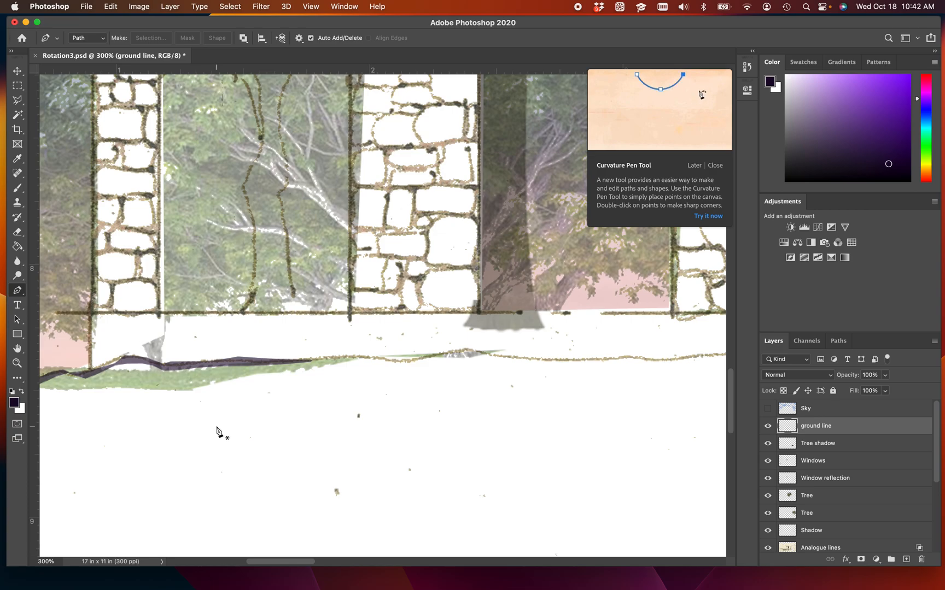
Trace the sketched ground line with a Pen path from the drawing's right edge toward the large tree beside the brick wall.
drag(243, 426, 492, 430)
scroll(492, 430, right, 10)
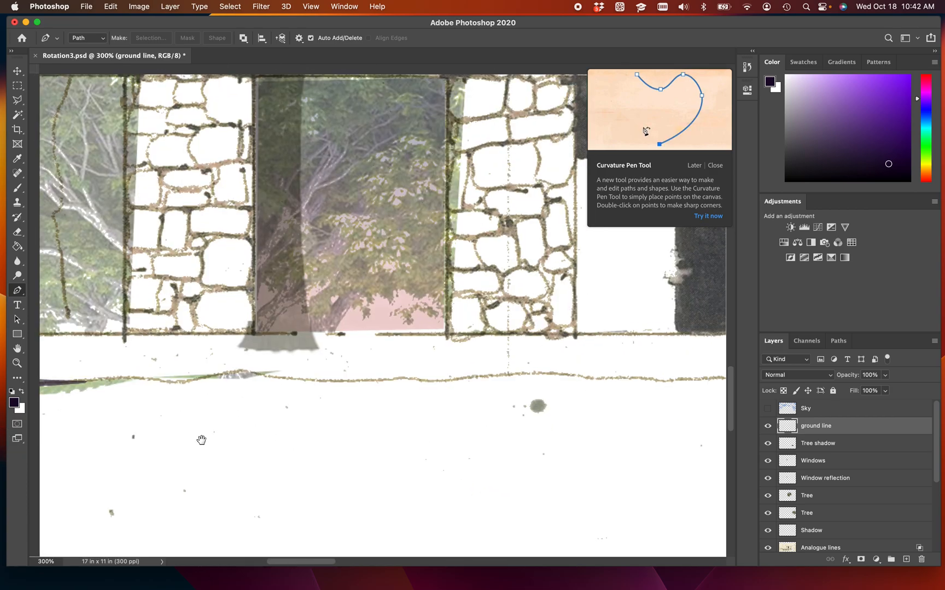
scroll(437, 421, right, 10)
scroll(505, 390, right, 15)
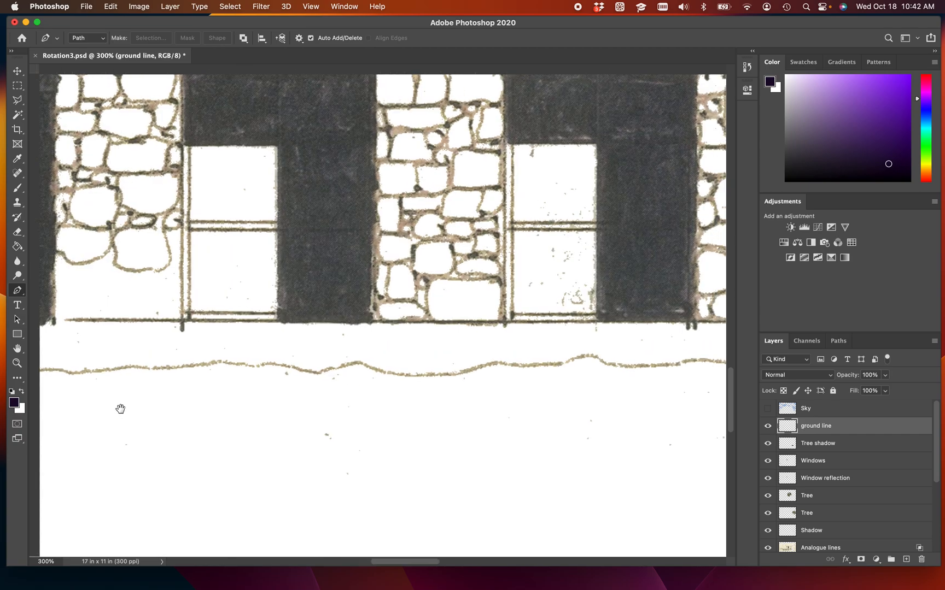
scroll(593, 406, right, 15)
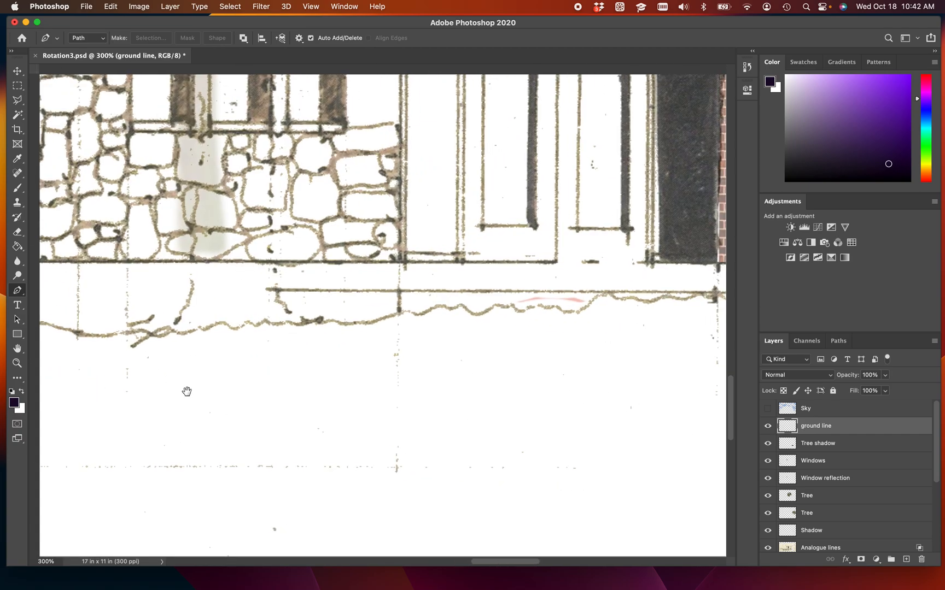
scroll(403, 390, right, 10)
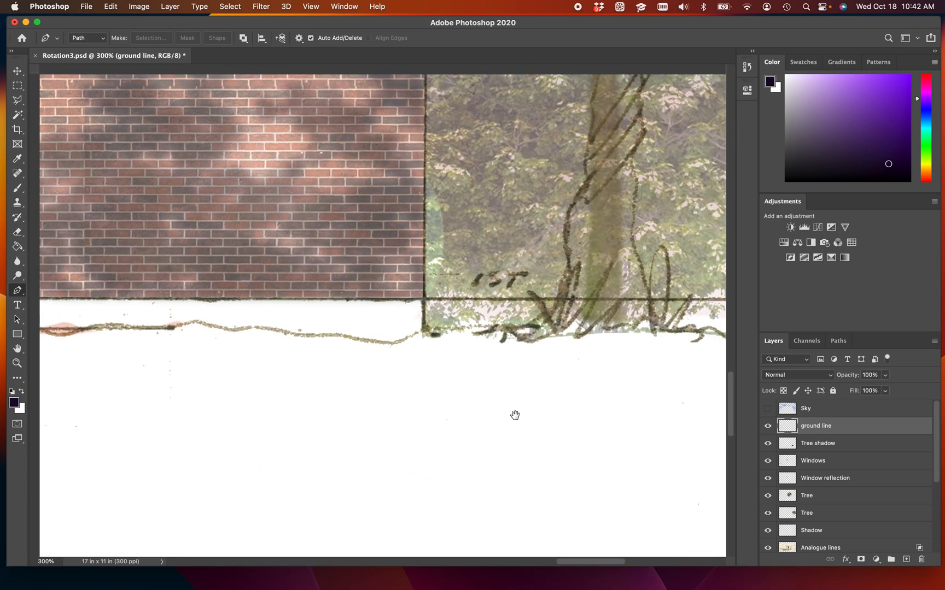
scroll(478, 409, right, 15)
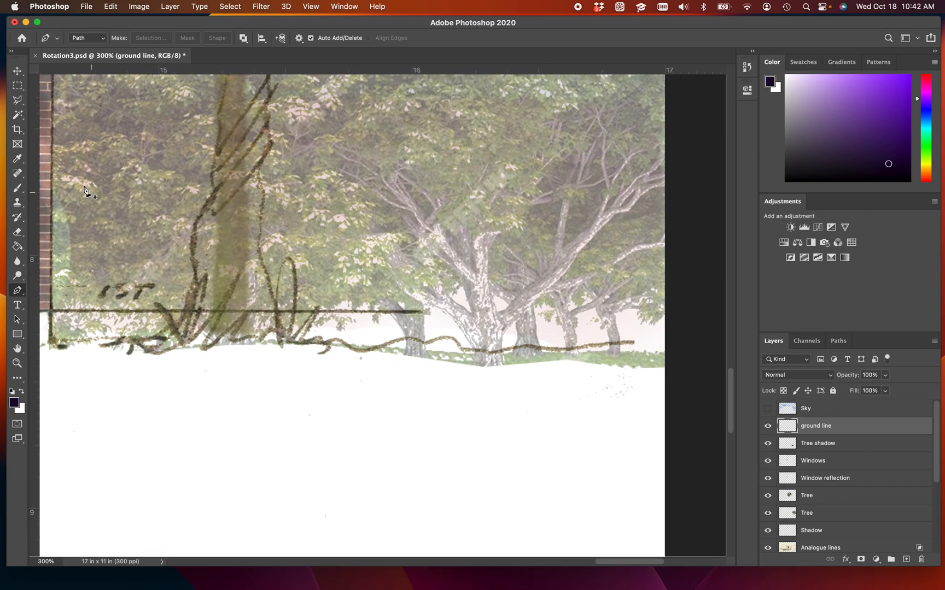
click(663, 346)
click(625, 342)
click(580, 343)
click(547, 348)
click(514, 346)
click(490, 351)
click(470, 347)
click(457, 341)
click(441, 336)
click(426, 339)
click(405, 341)
click(374, 347)
click(351, 348)
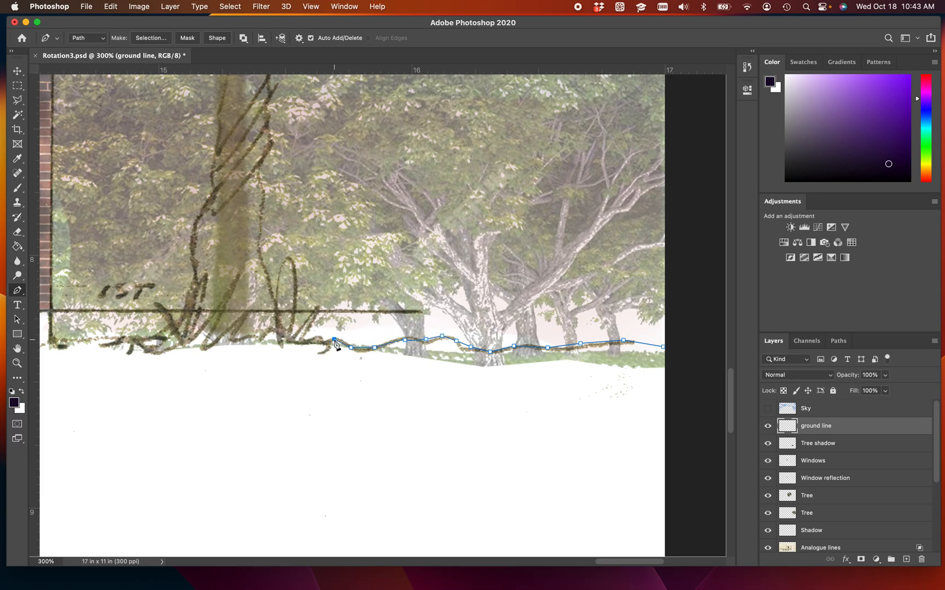
Continue the path around the grass tufts and tree base to the brick wall's corner, and finish it.
click(301, 338)
drag(293, 332, 280, 301)
drag(290, 250, 275, 285)
drag(281, 327, 268, 357)
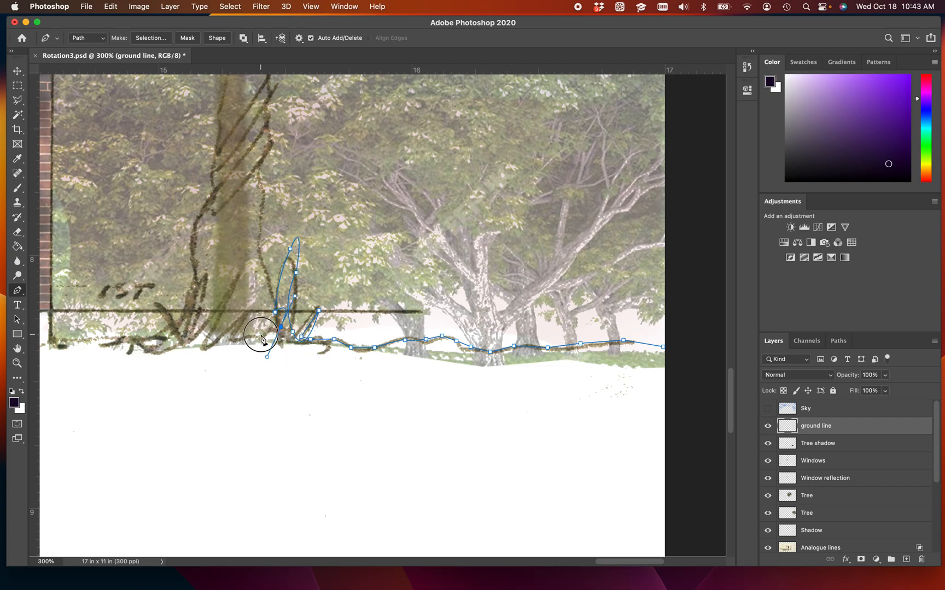
click(258, 287)
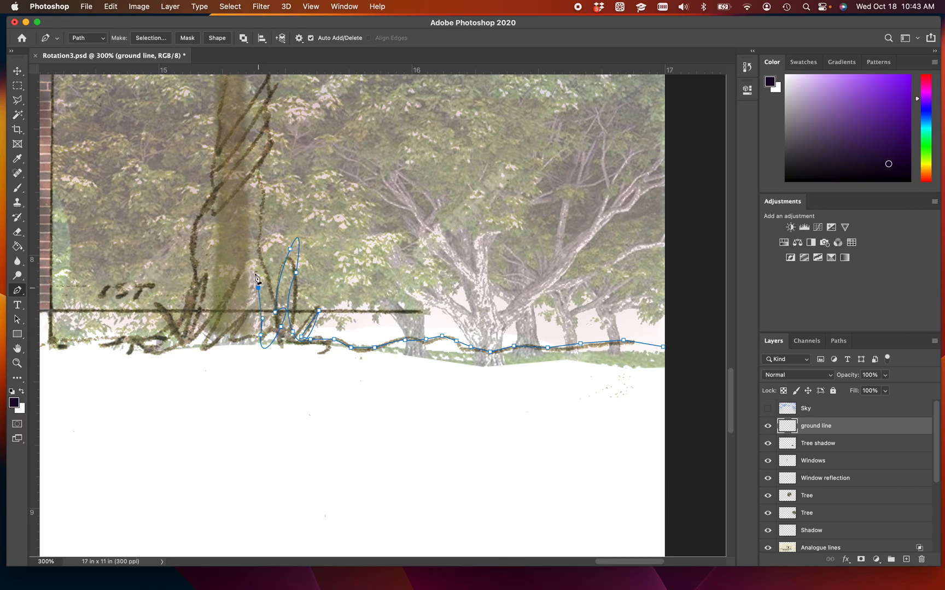
drag(224, 284, 201, 285)
click(219, 308)
drag(208, 339, 186, 330)
drag(204, 278, 190, 264)
click(179, 309)
click(165, 332)
click(145, 337)
click(123, 337)
click(102, 337)
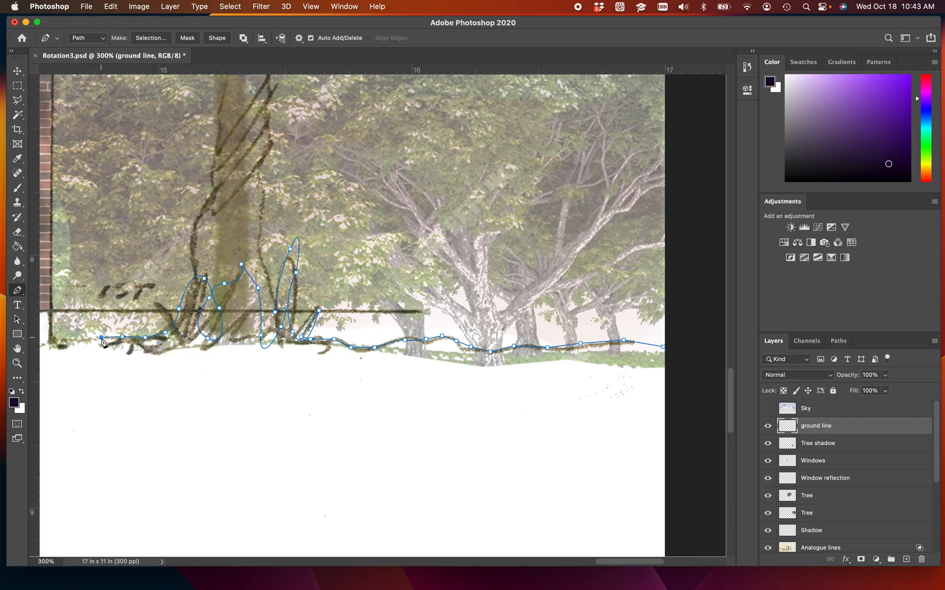
click(71, 340)
click(53, 338)
key(Return)
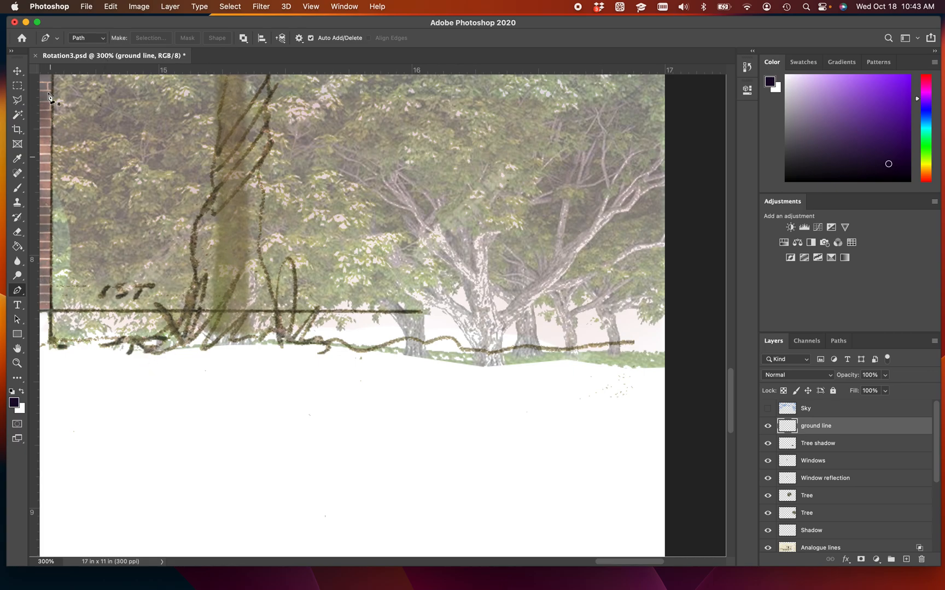
Select the Analogue lines layer by picking the sketched ground line with the Move tool.
click(17, 71)
click(454, 350)
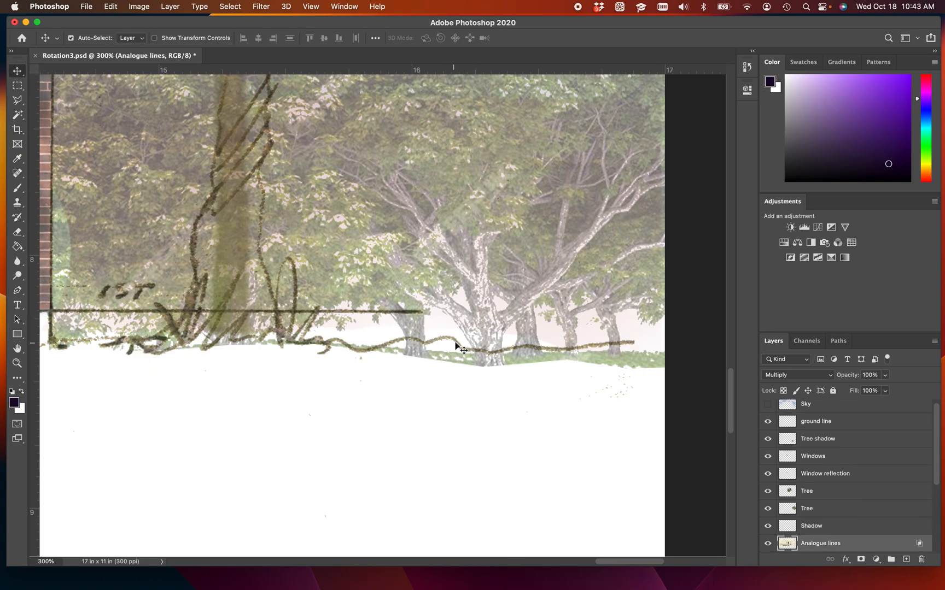
scroll(837, 526, up, 1)
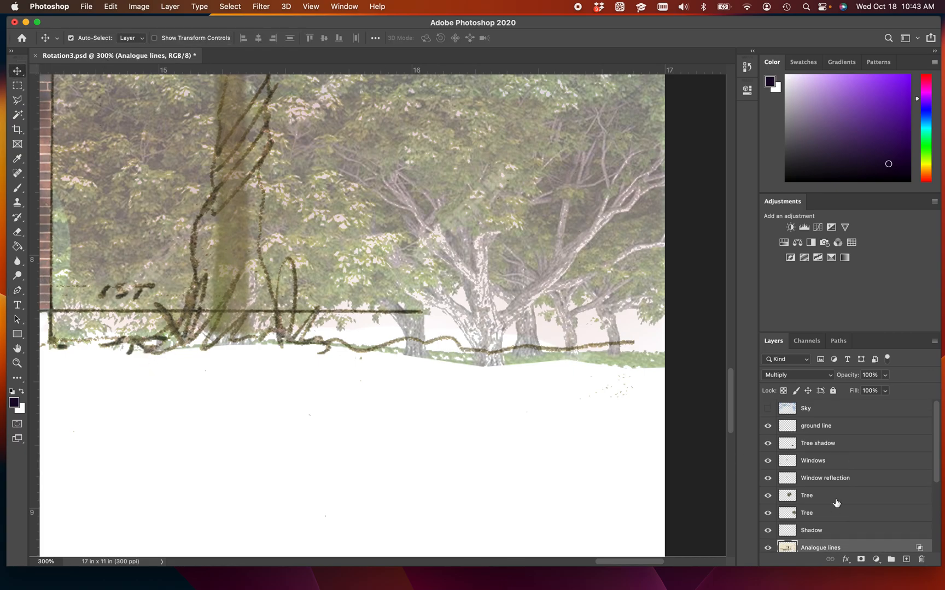
click(833, 433)
click(619, 353)
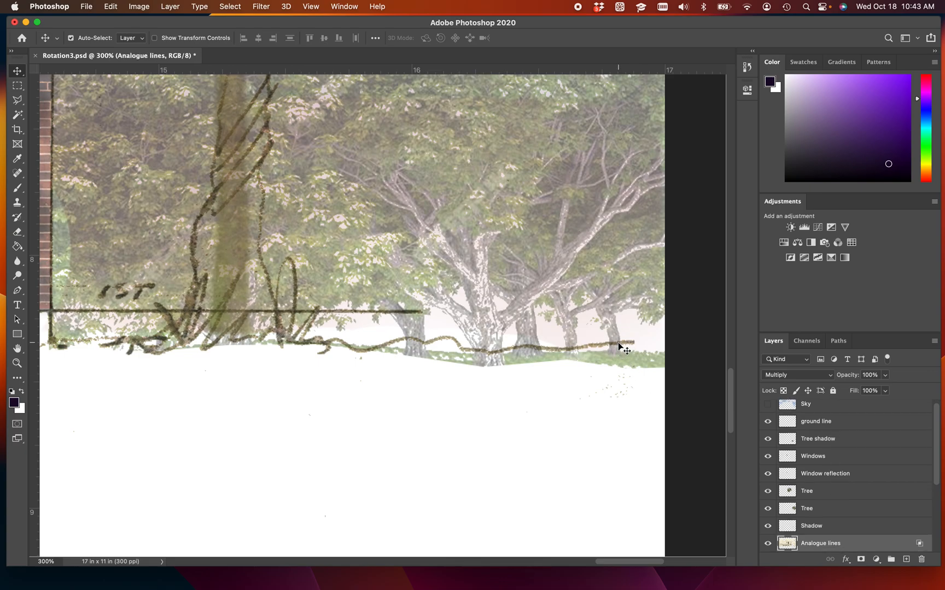
scroll(856, 518, up, 1)
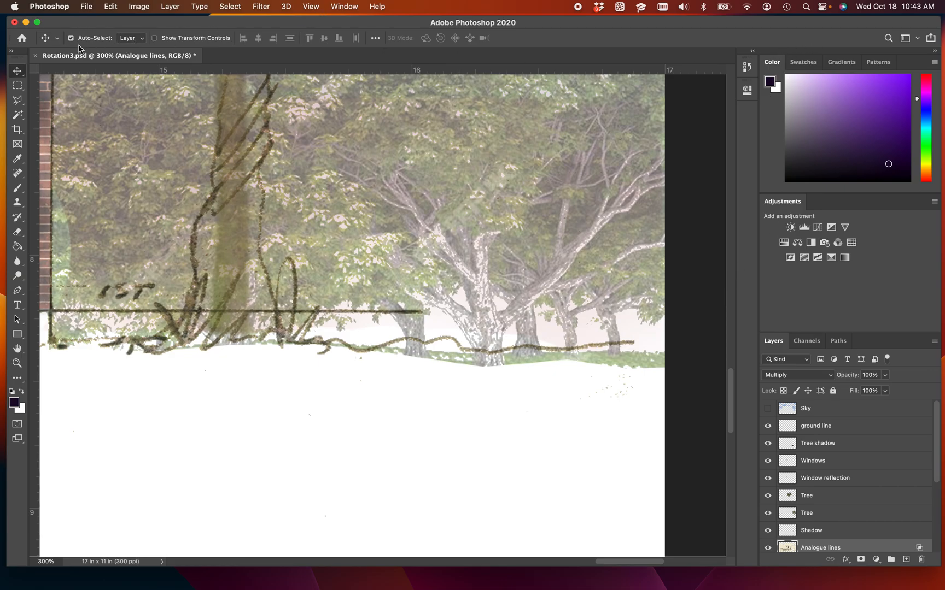
Activate the Pen tool and save the layered Rotation3.psd document.
click(17, 290)
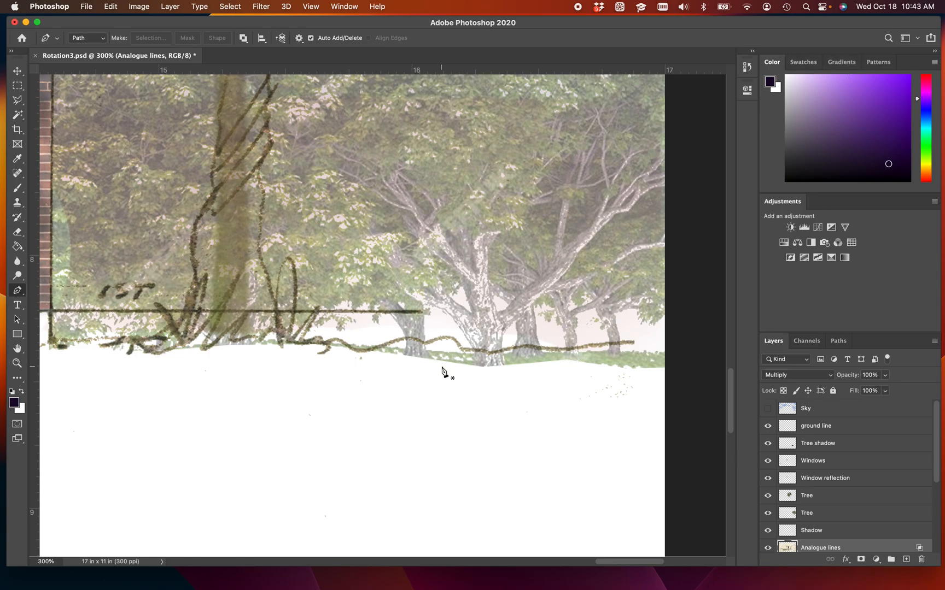
key(super+minus)
key(super+minus)
key(super+minus)
key(super+minus)
key(super+minus)
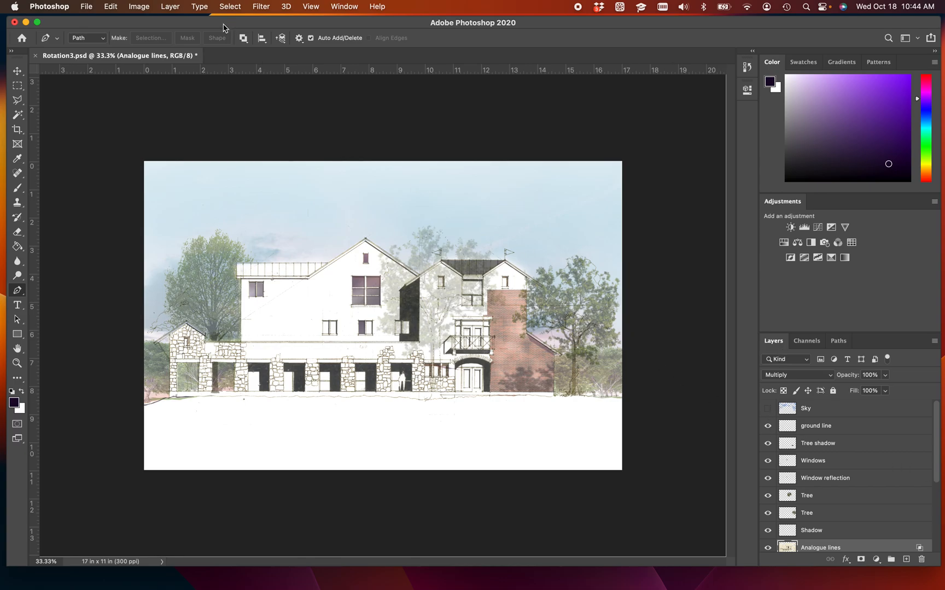
scroll(837, 434, down, 4)
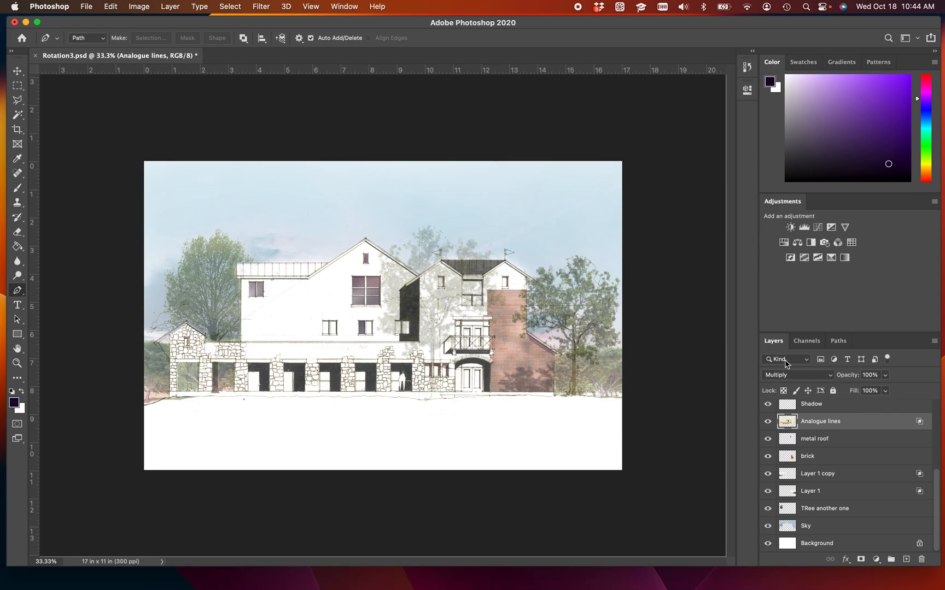
click(89, 7)
click(98, 120)
Save a JPEG copy named "Test Post production or final product" in the Rotation 3 folder at quality 10 (Maximum), Baseline ("Standard").
click(88, 6)
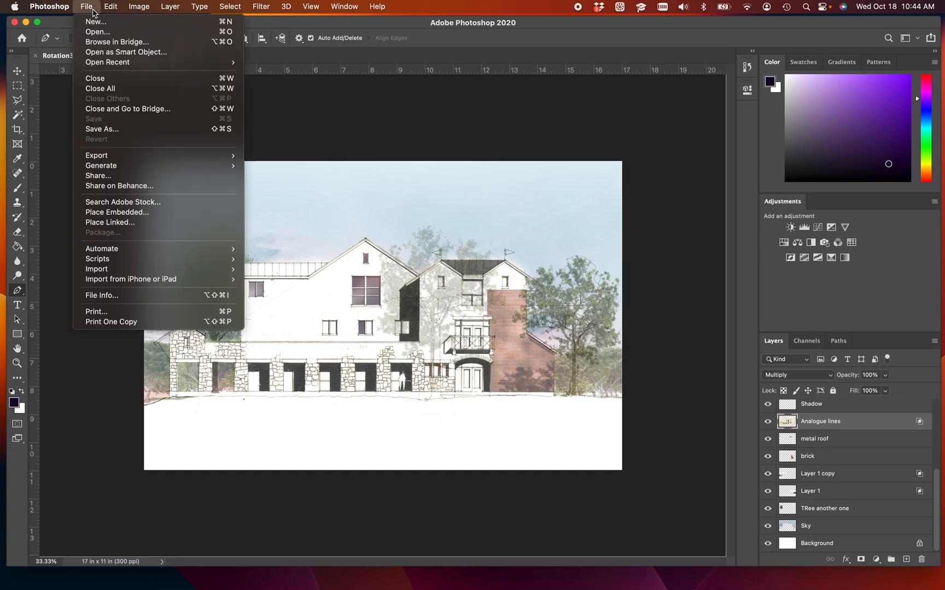
click(115, 129)
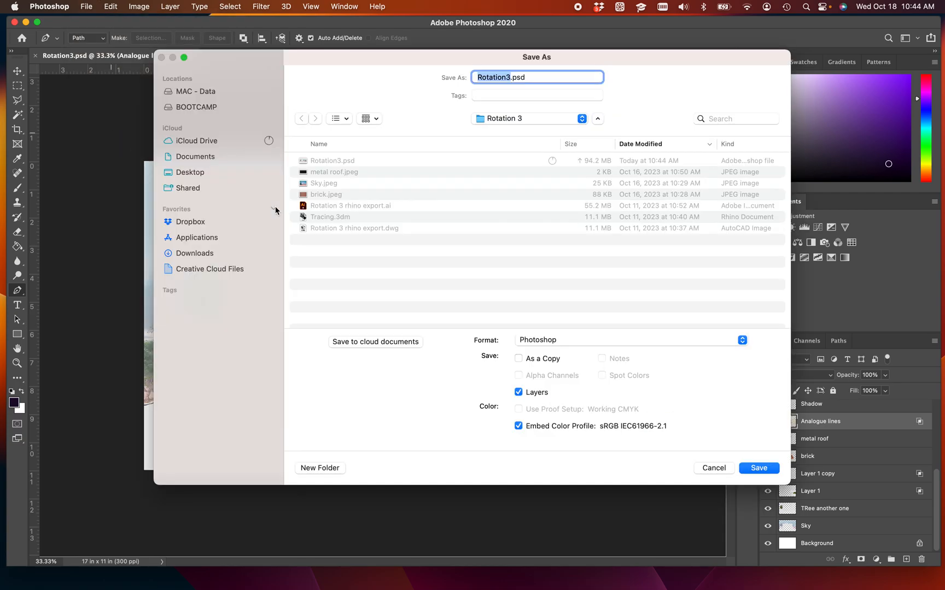
click(578, 343)
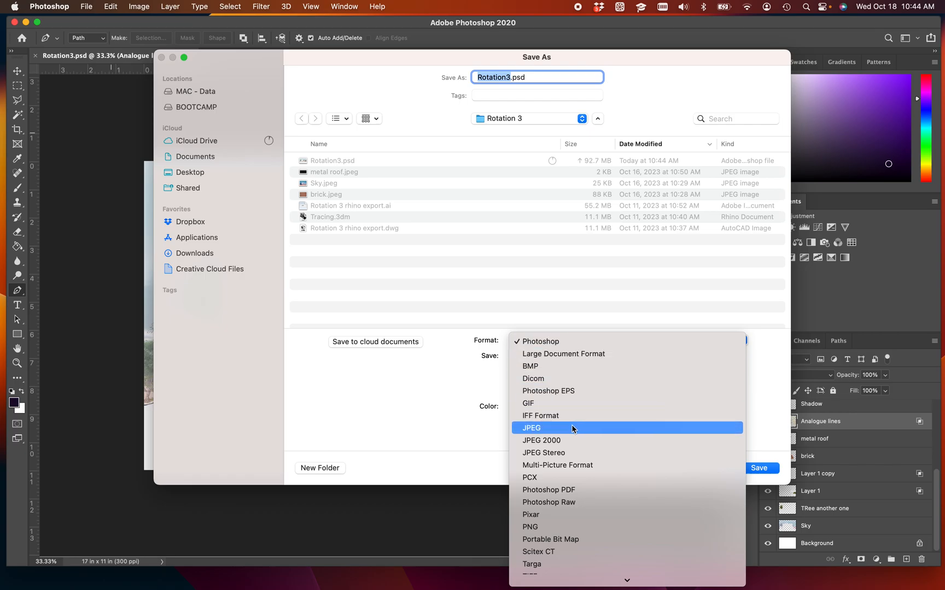
click(573, 429)
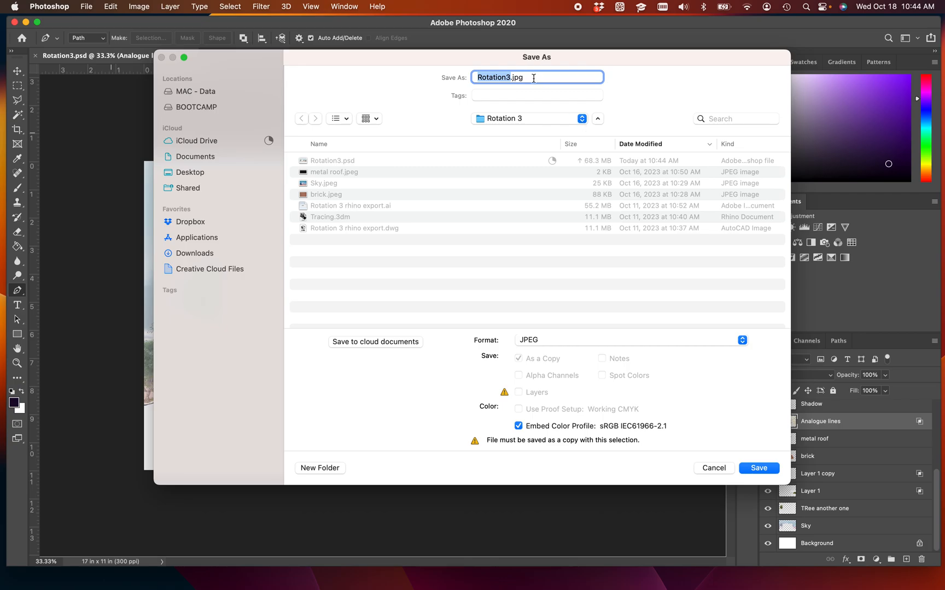
text(Test Post )
text(production)
text( or final pr)
text(oduction)
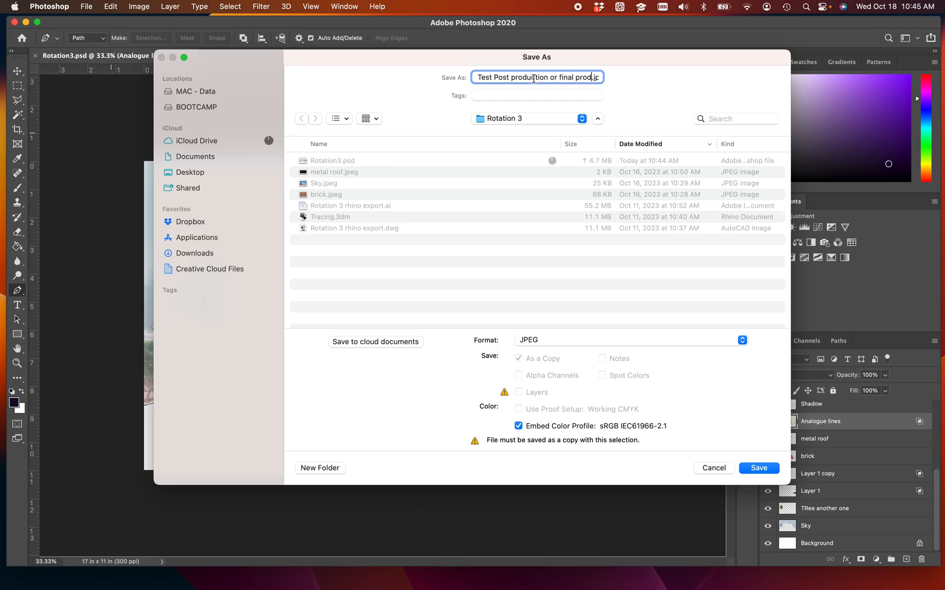
key(Return)
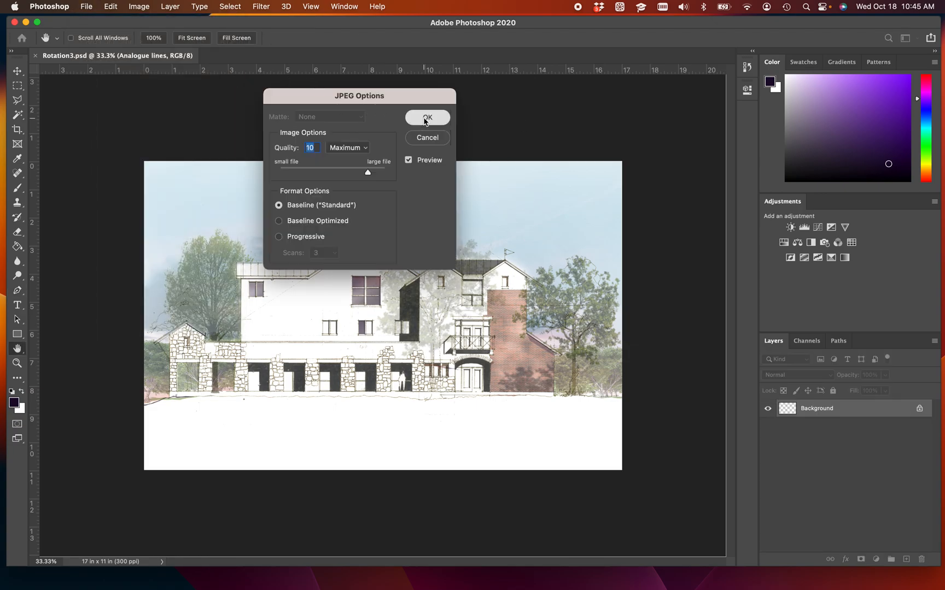
key(Return)
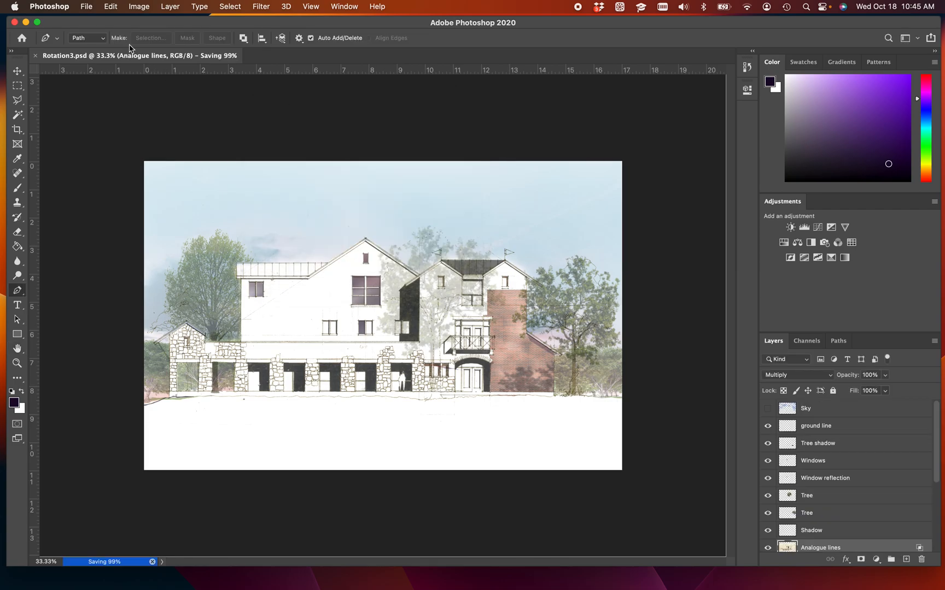
Open "Test Post production or final product.jpg" from the Rotation 3 folder on the Desktop.
click(89, 8)
click(91, 34)
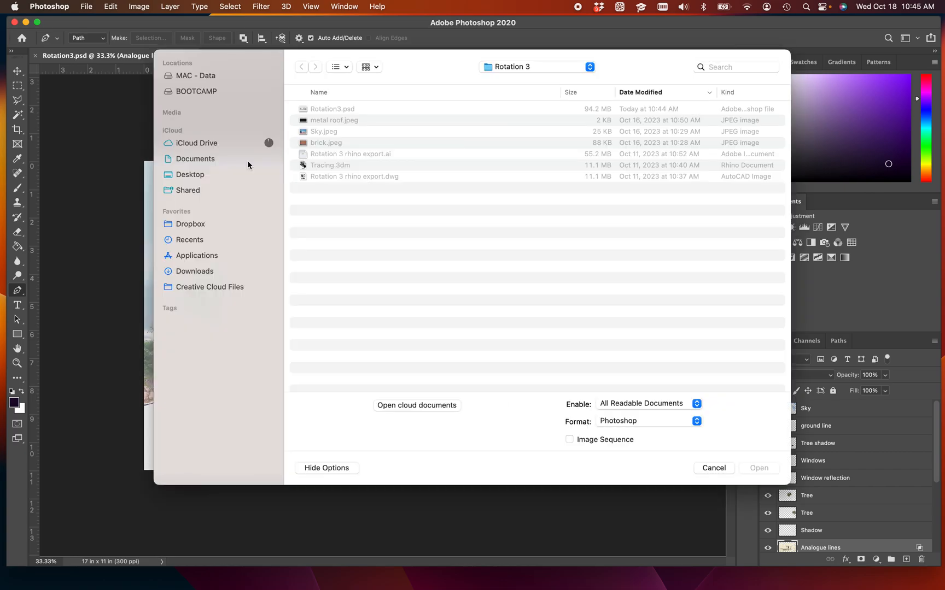
click(190, 175)
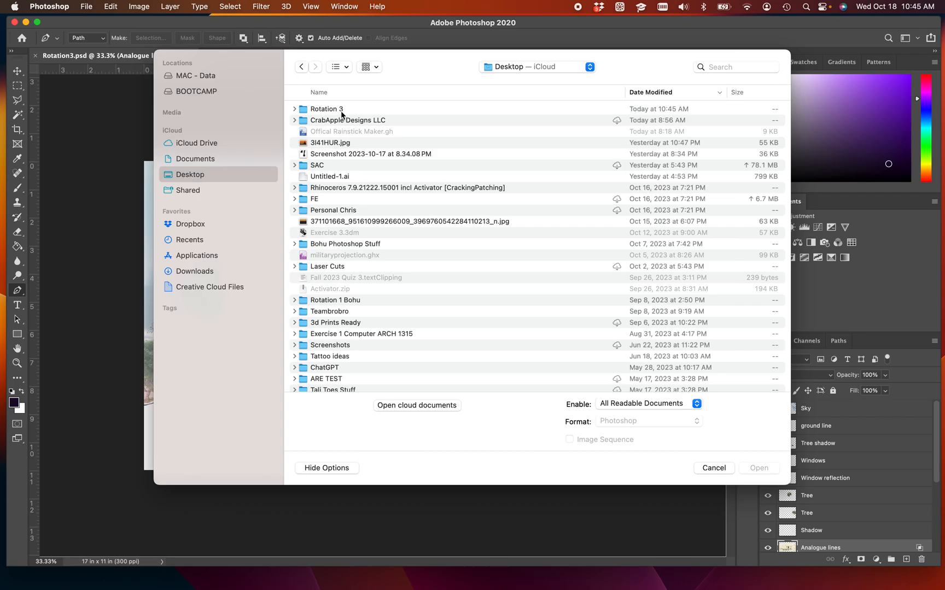
double_click(338, 110)
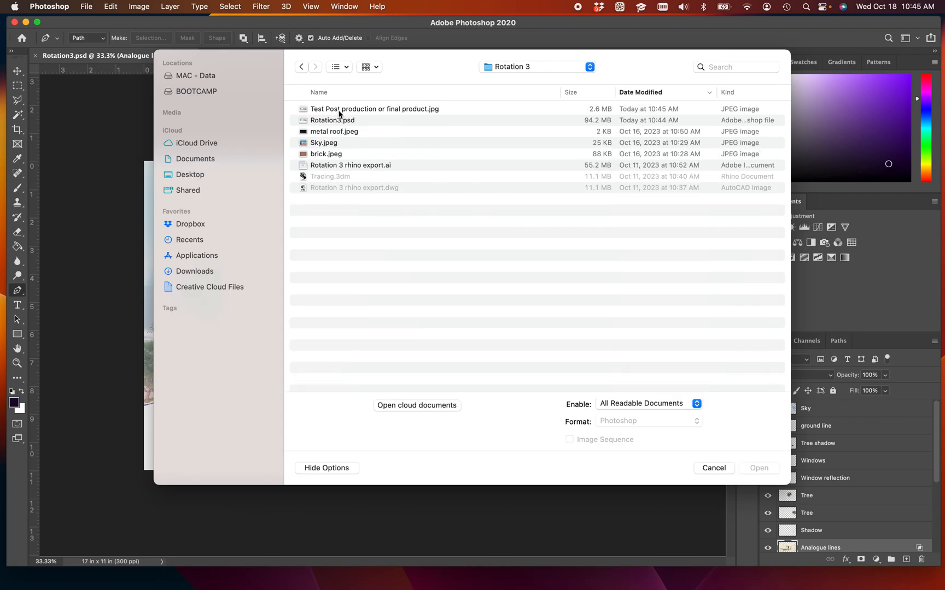
click(381, 111)
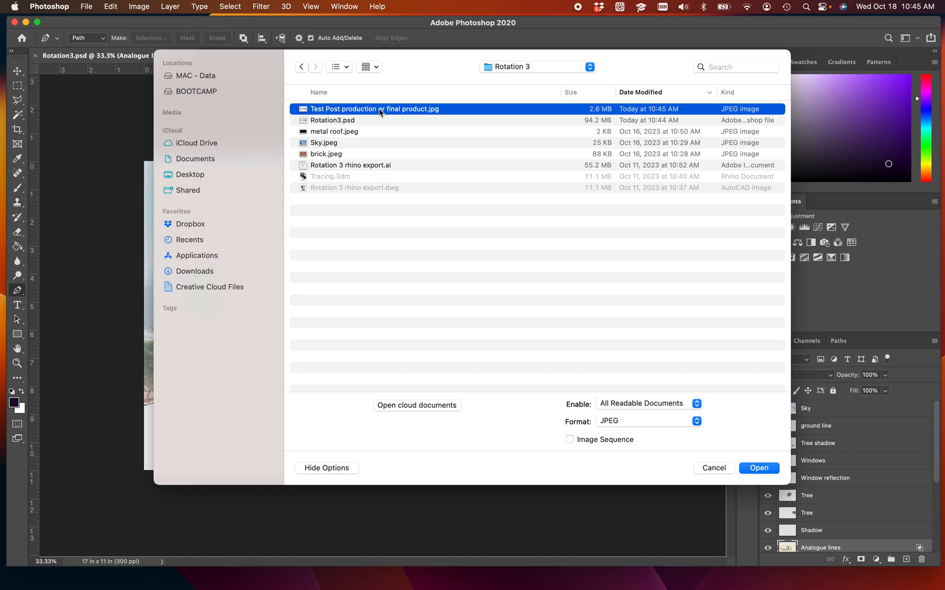
double_click(381, 111)
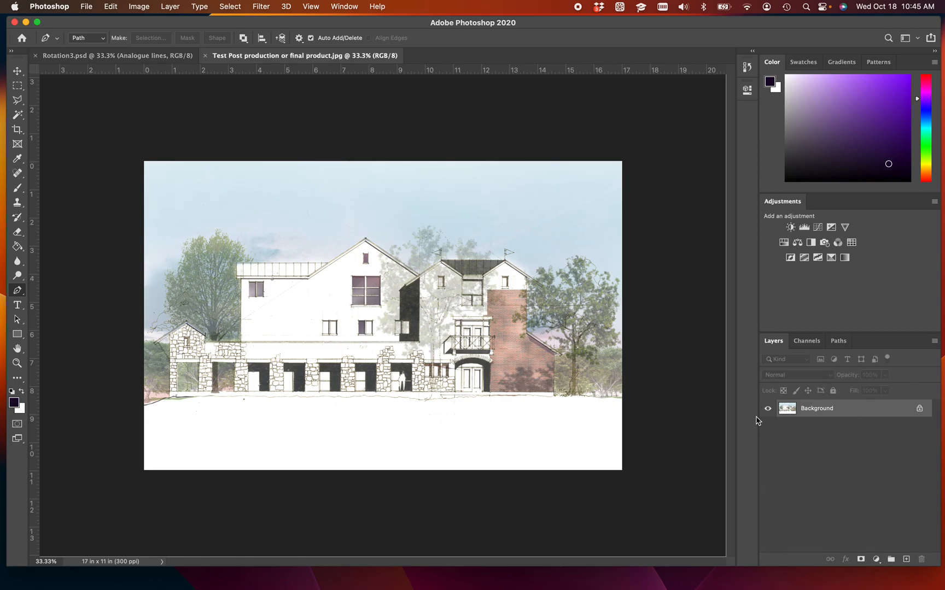
Apply the automatic Levels correction to the flattened JPEG, with the midtone input level set to 0.94.
click(147, 56)
click(304, 56)
key(super+l)
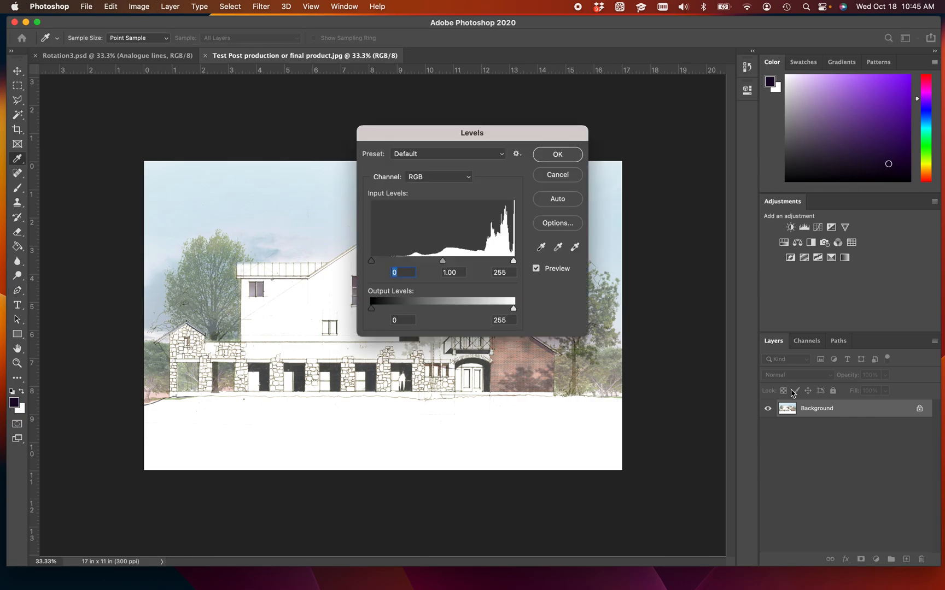
click(557, 199)
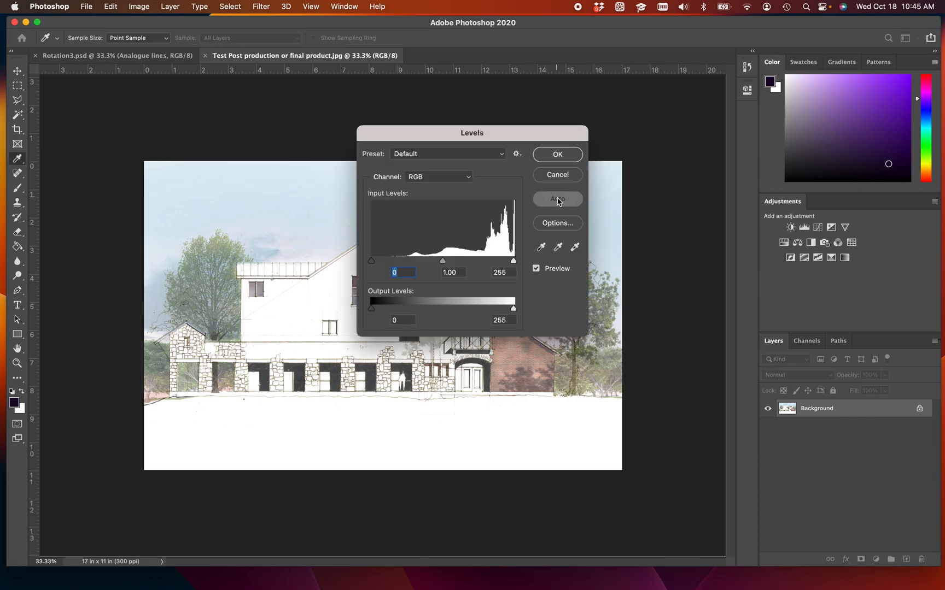
drag(478, 132, 770, 202)
drag(748, 330, 779, 342)
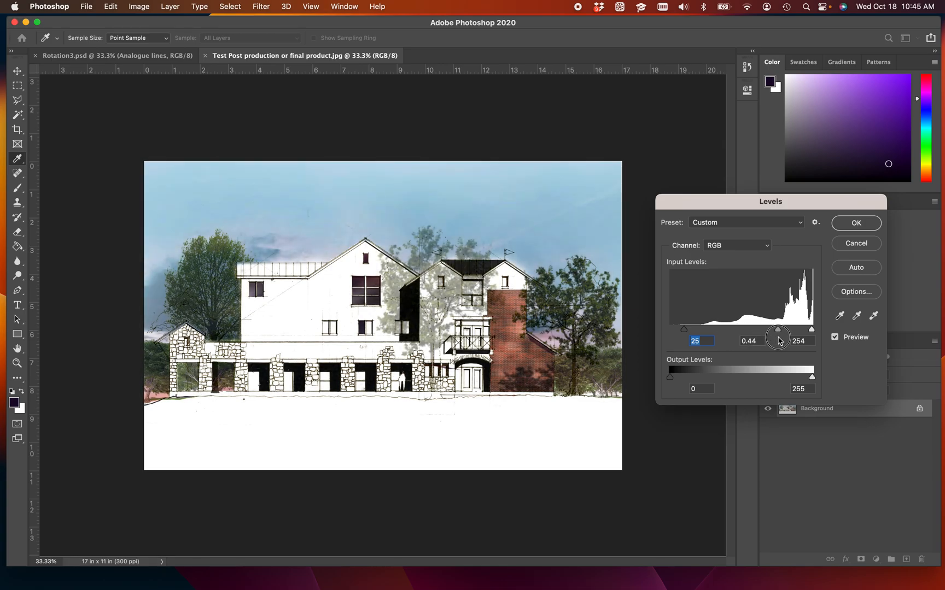
drag(779, 341, 751, 349)
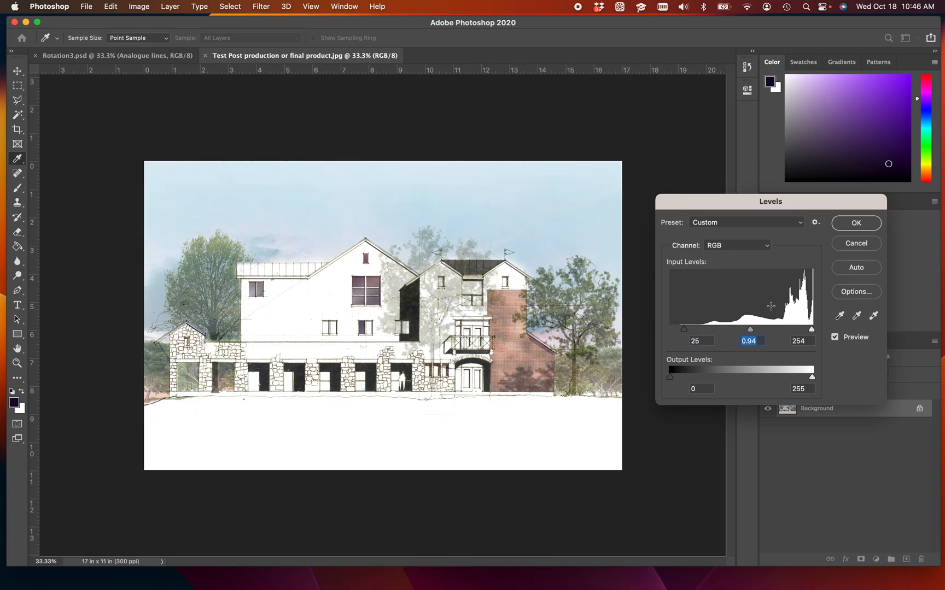
click(848, 224)
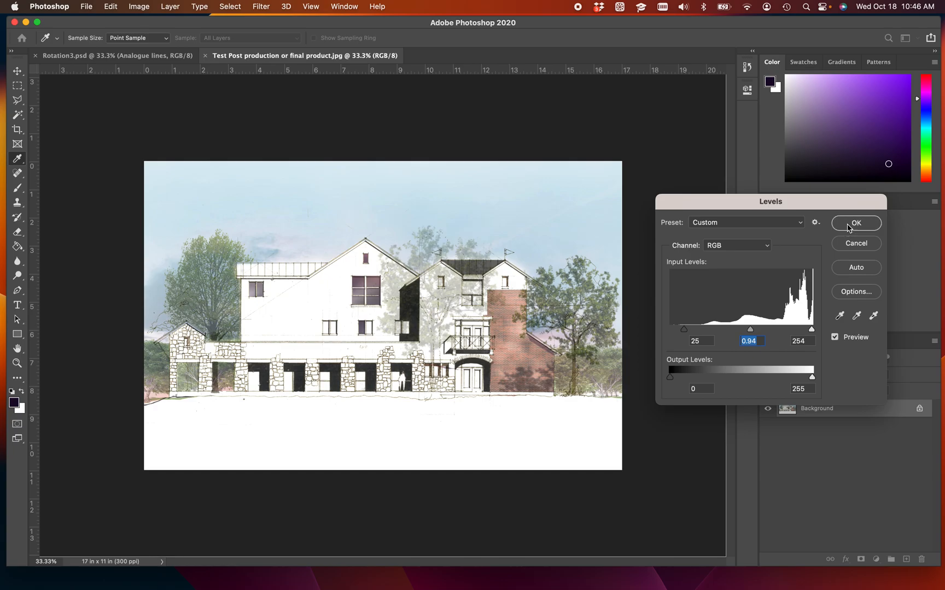
Apply a Vibrance adjustment to the JPEG, raising Vibrance strongly and reducing Saturation slightly.
click(145, 8)
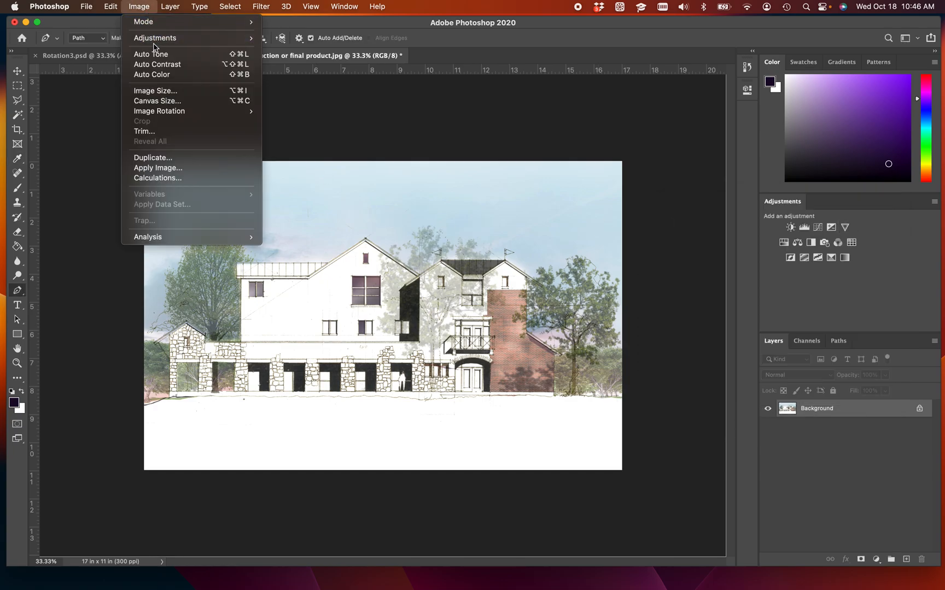
mouse_move(155, 40)
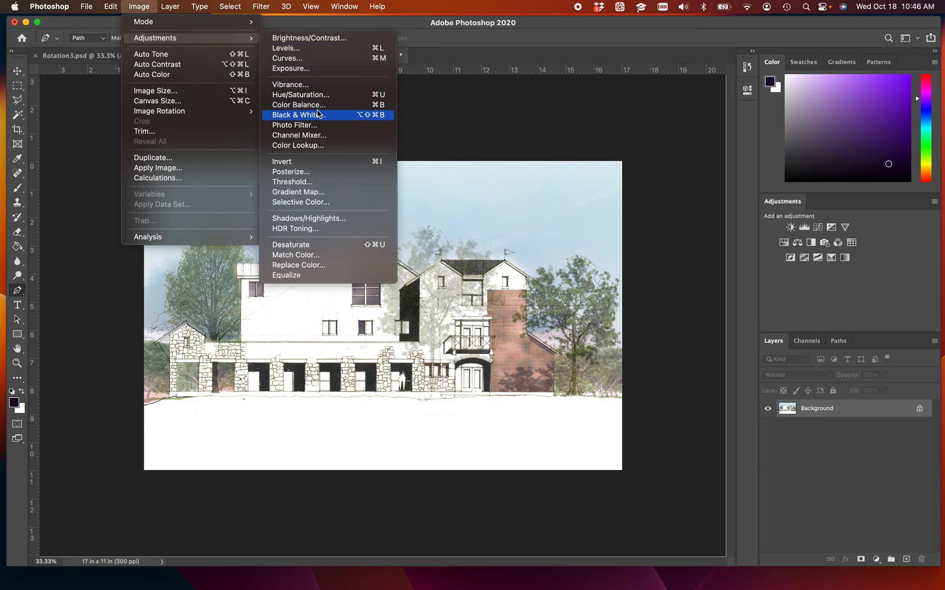
click(306, 85)
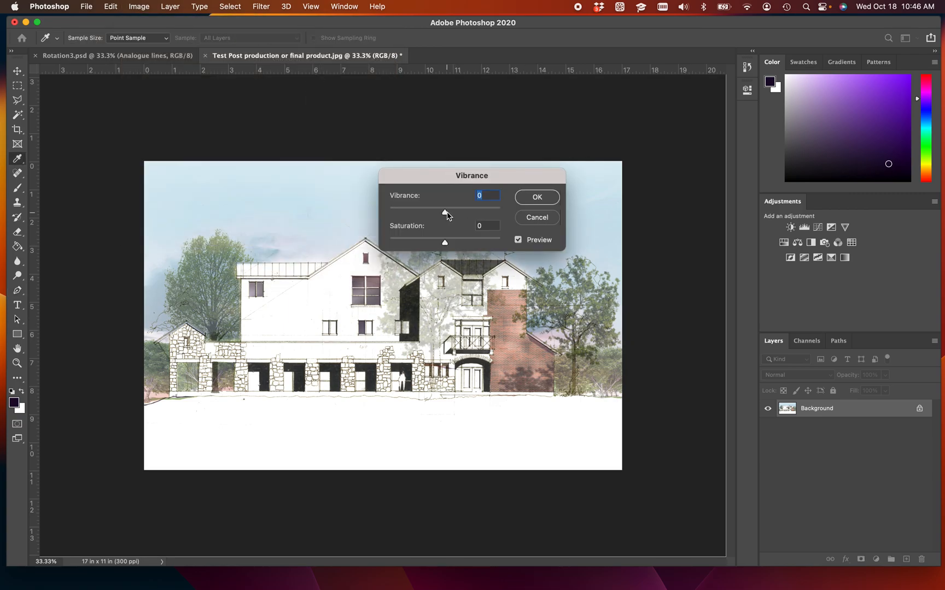
drag(444, 212, 514, 213)
drag(444, 243, 432, 251)
click(537, 197)
key(p)
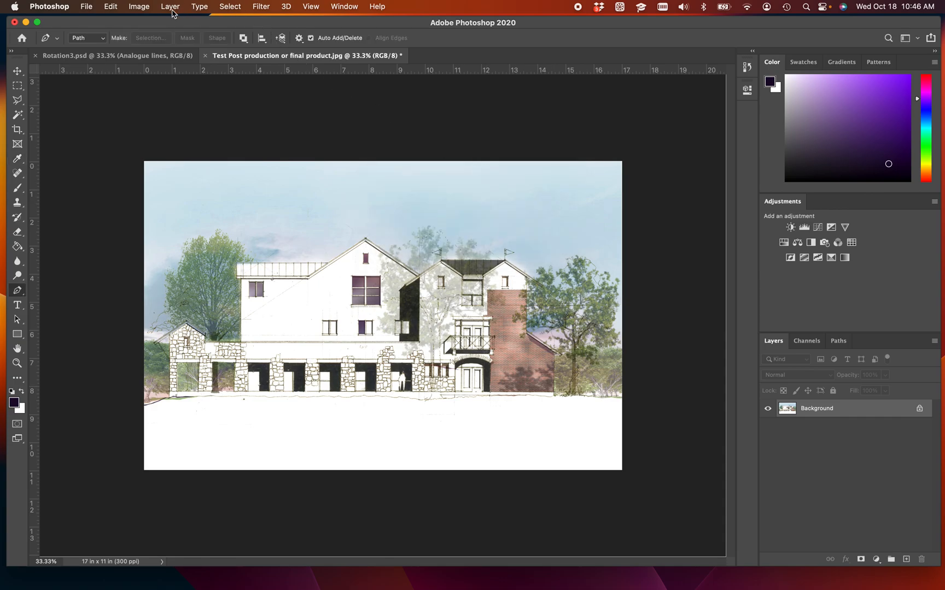
Render a 35mm Prime lens flare as a sun in the sky's upper-right corner, at about 56% brightness.
click(263, 7)
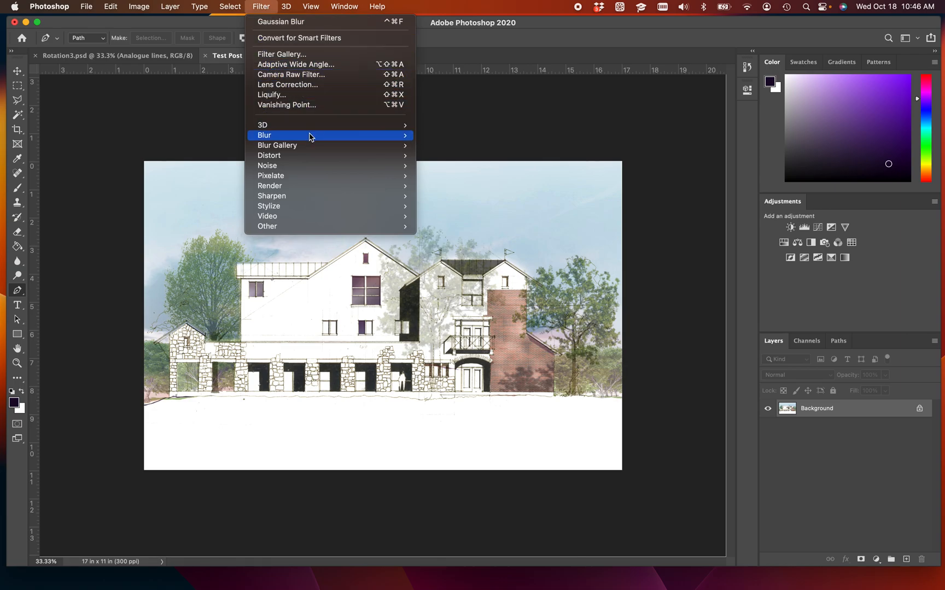
mouse_move(293, 189)
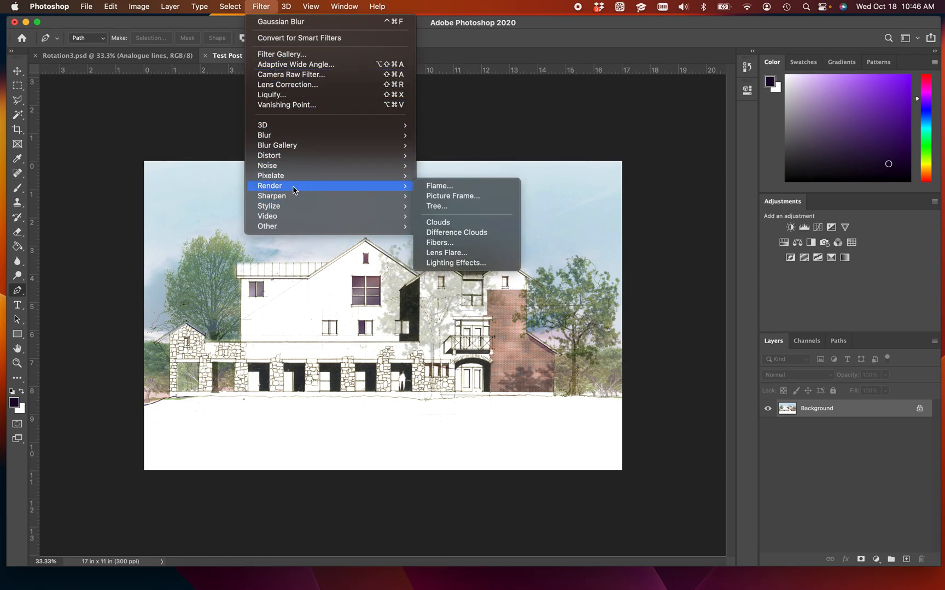
click(458, 253)
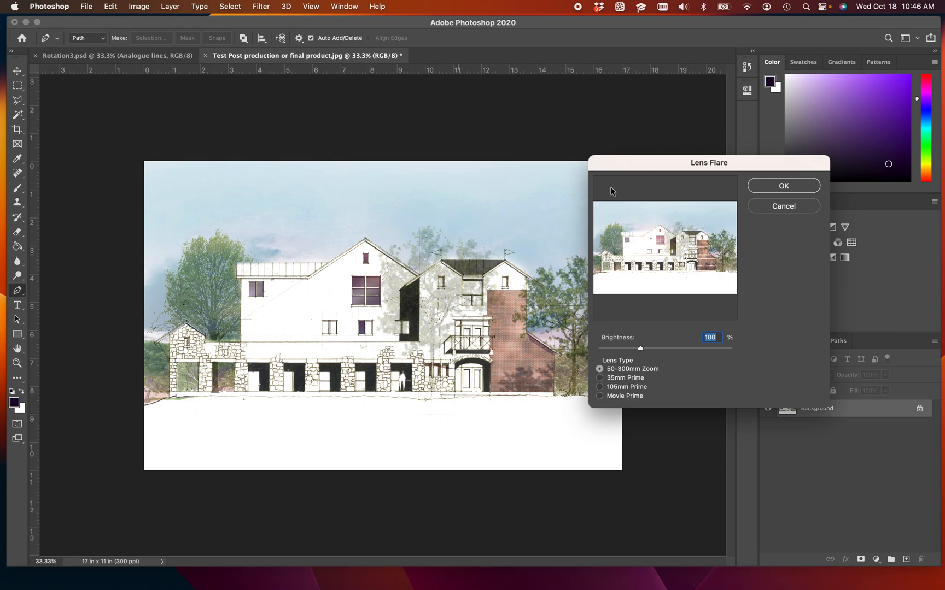
drag(672, 244, 739, 195)
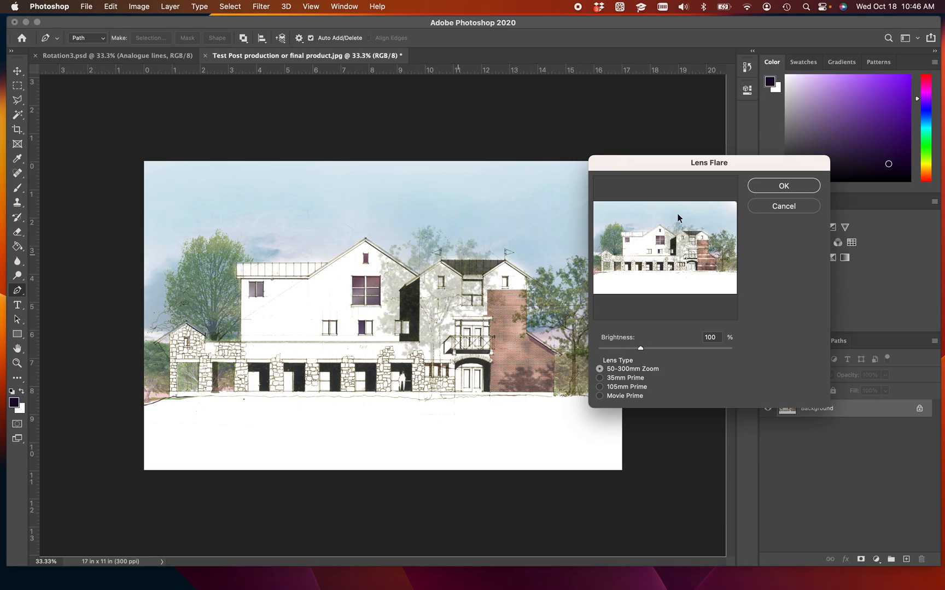
mouse_move(736, 207)
mouse_down()
mouse_move(610, 198)
mouse_move(597, 207)
mouse_move(658, 221)
mouse_move(728, 205)
mouse_move(733, 211)
mouse_up()
drag(653, 347, 623, 353)
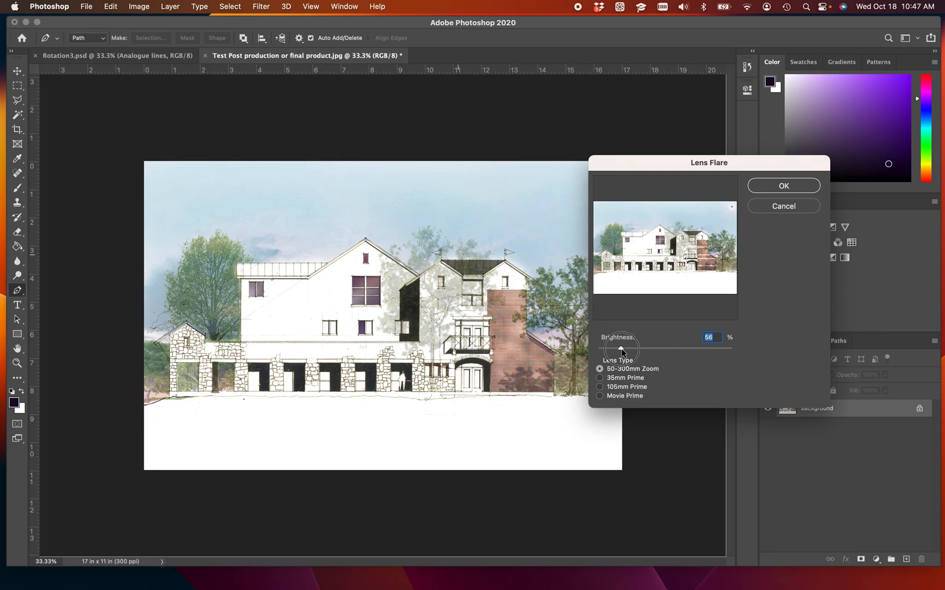
click(602, 380)
click(772, 187)
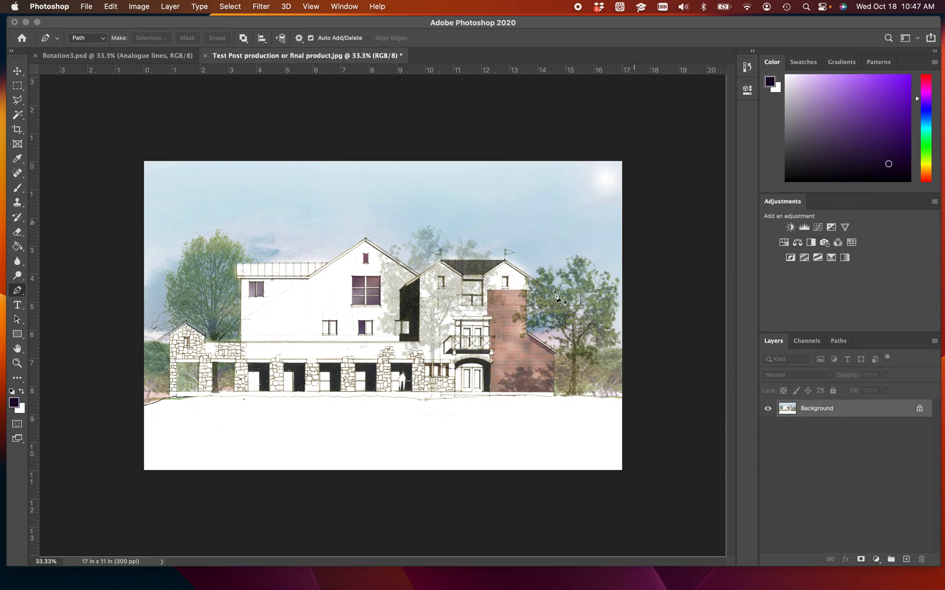
Examine the windows, gable, brick wall and right-hand tree of the post-processed elevation up close.
key(super+equal)
key(super+equal)
key(super+equal)
key(super+equal)
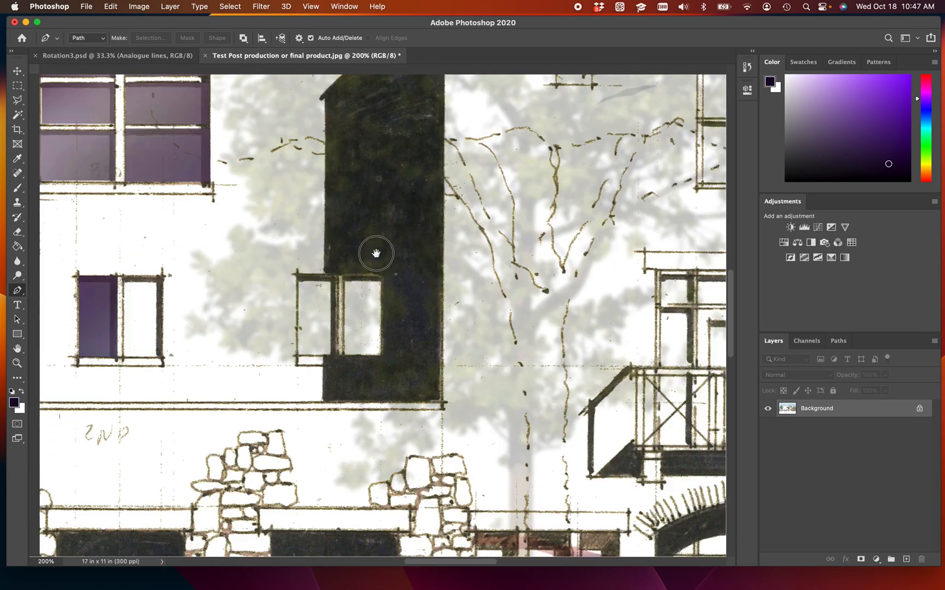
mouse_move(376, 253)
mouse_down()
mouse_move(328, 306)
mouse_move(399, 365)
mouse_move(275, 488)
mouse_up()
drag(508, 246, 407, 392)
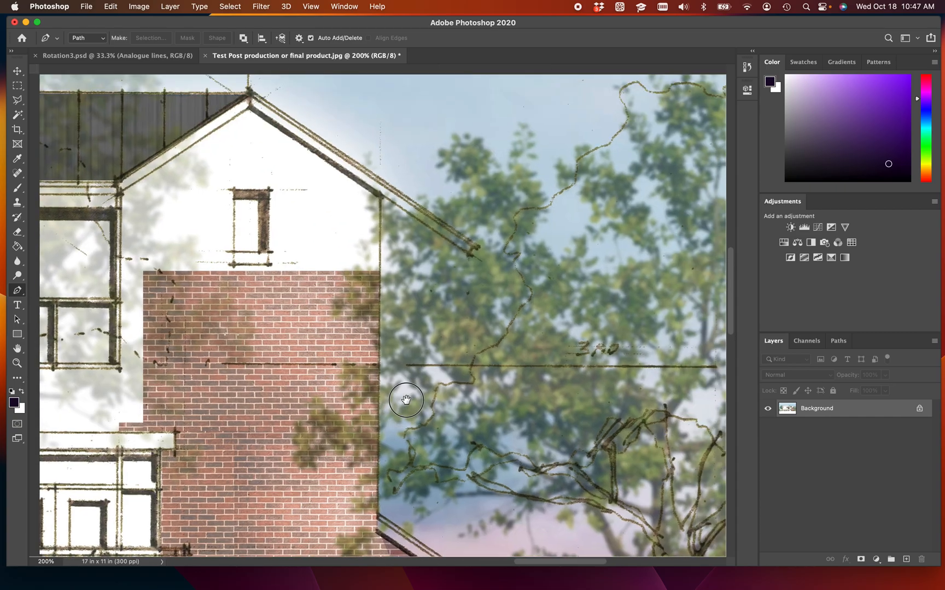
Examine the right-hand tree, the sky and the sun flare up close, and review the elevation as a whole.
drag(568, 169, 446, 421)
drag(610, 266, 443, 415)
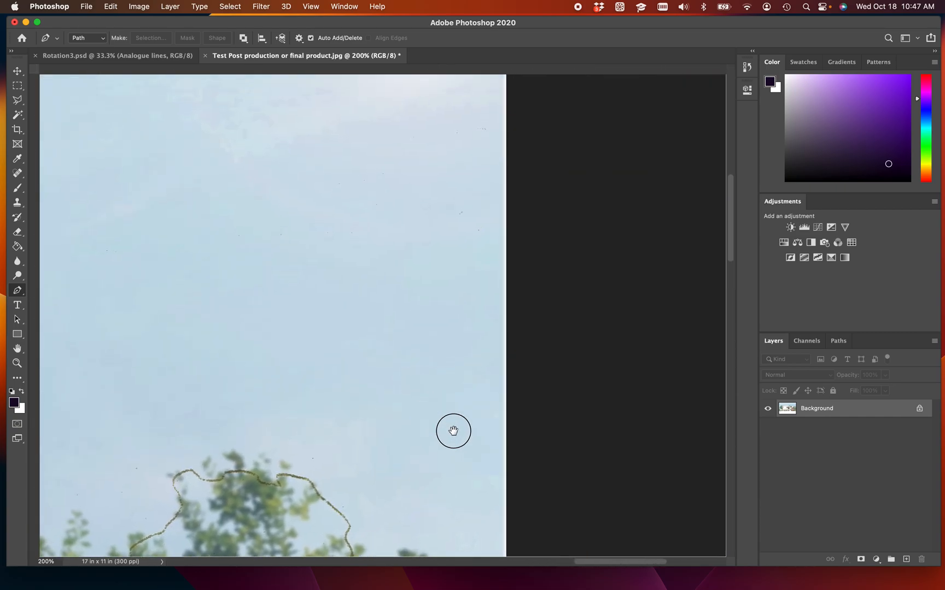
drag(432, 181, 540, 309)
drag(547, 213, 567, 277)
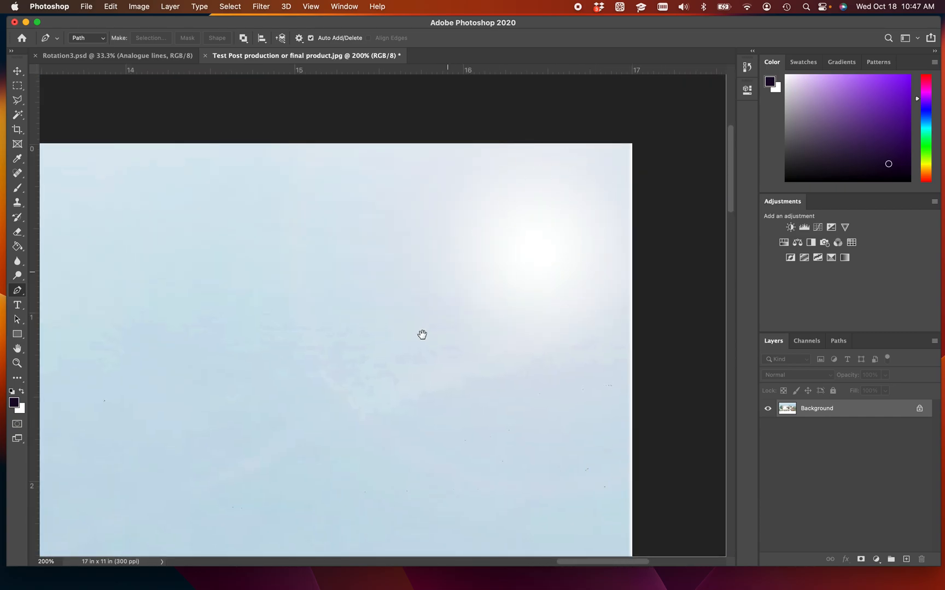
drag(424, 331, 614, 175)
drag(432, 345, 604, 365)
key(super+0)
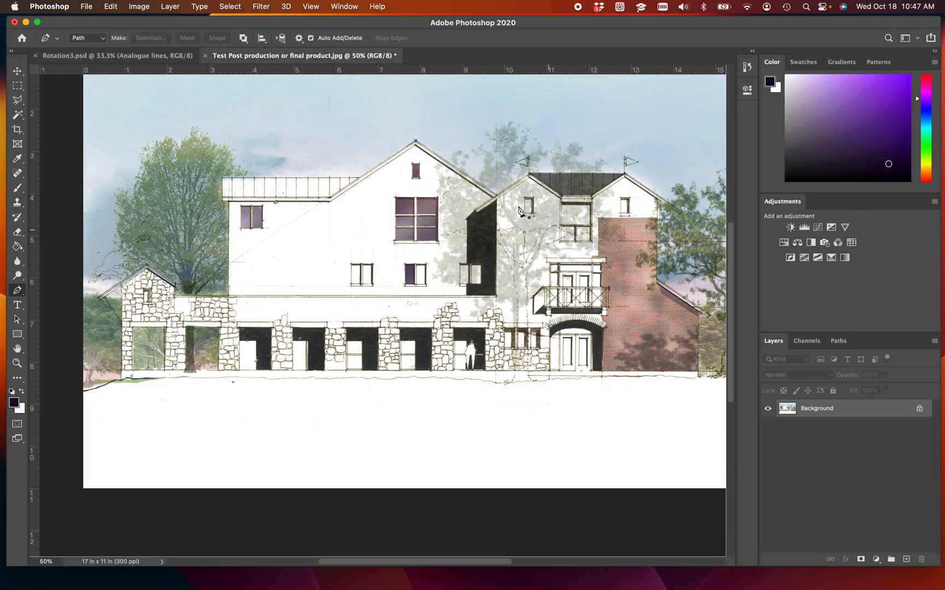
drag(570, 240, 488, 311)
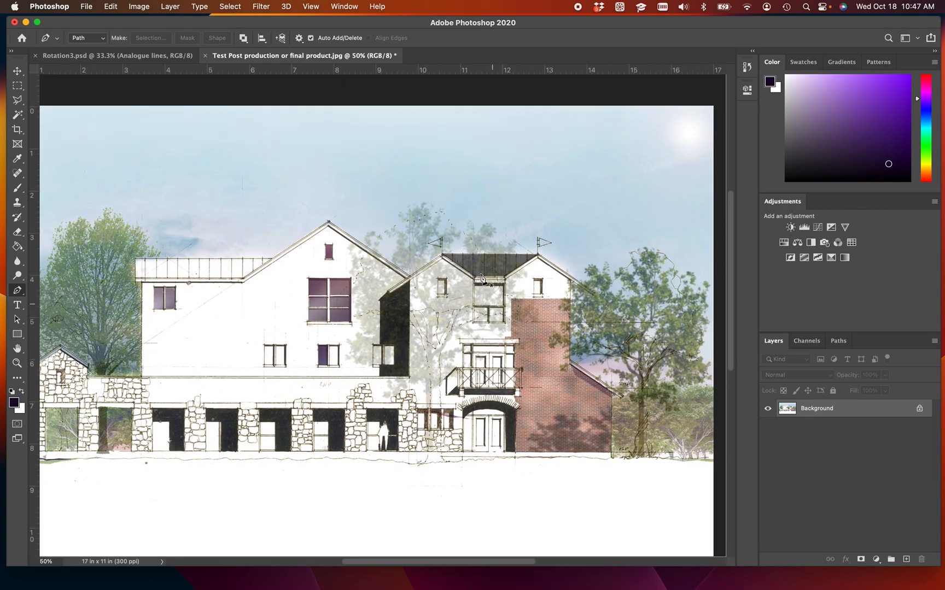
Render a second lens flare over the existing sun, using the 50-300mm Zoom lens type with the brightness raised slightly.
click(262, 6)
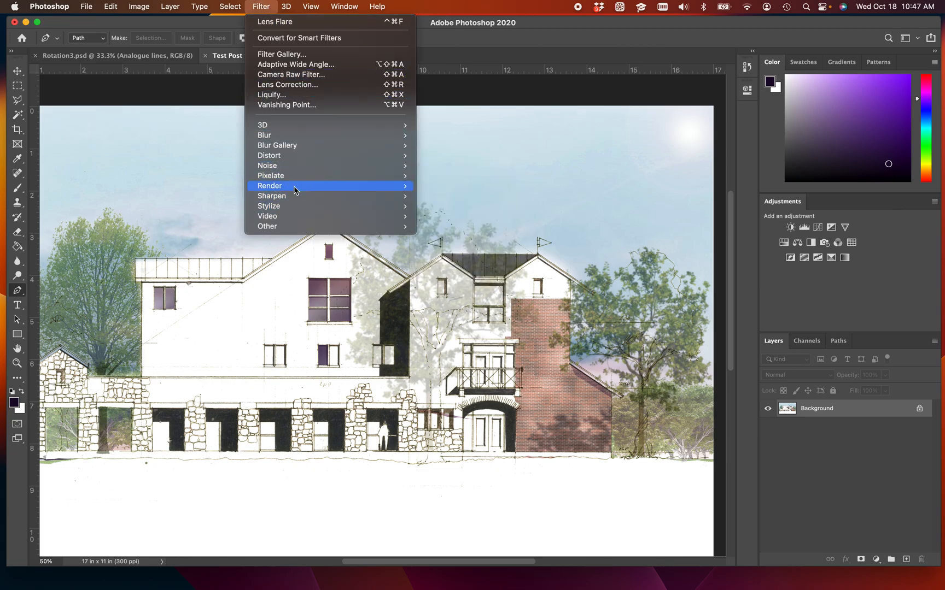
mouse_move(294, 186)
click(443, 253)
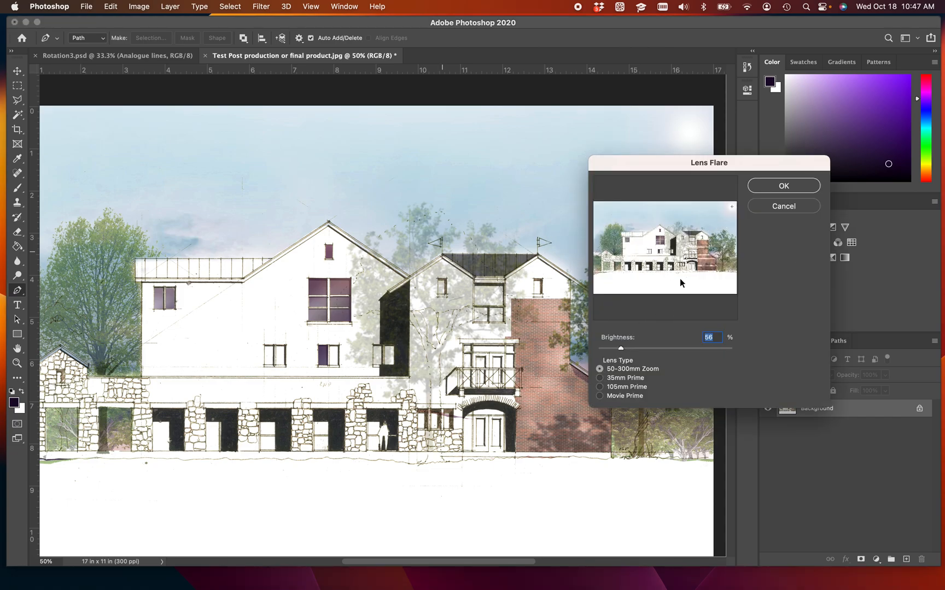
drag(620, 349, 630, 349)
click(766, 186)
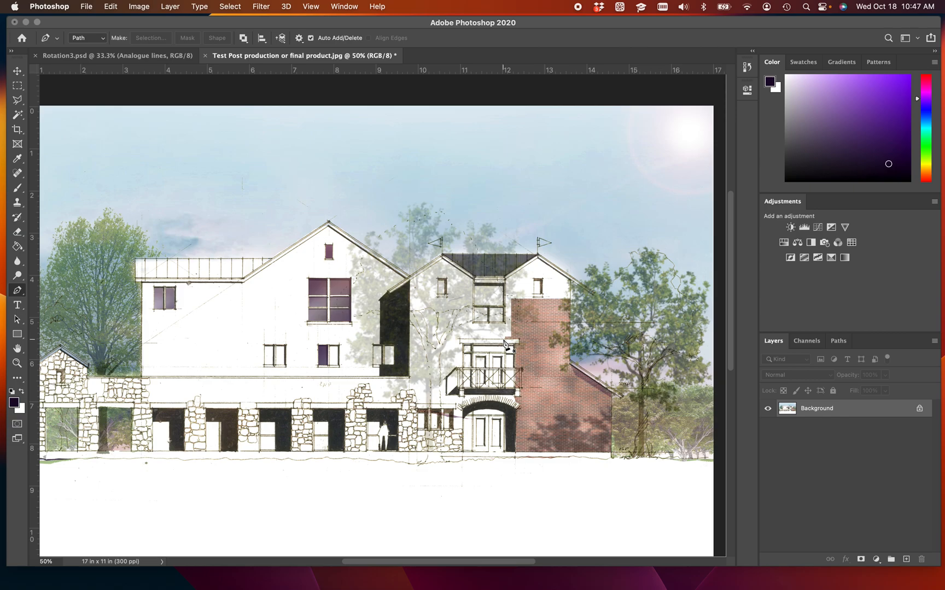
Review the whole elevation with the stronger sun, including the brick wing, balcony and right-hand trees at closer range.
scroll(507, 346, down, 1)
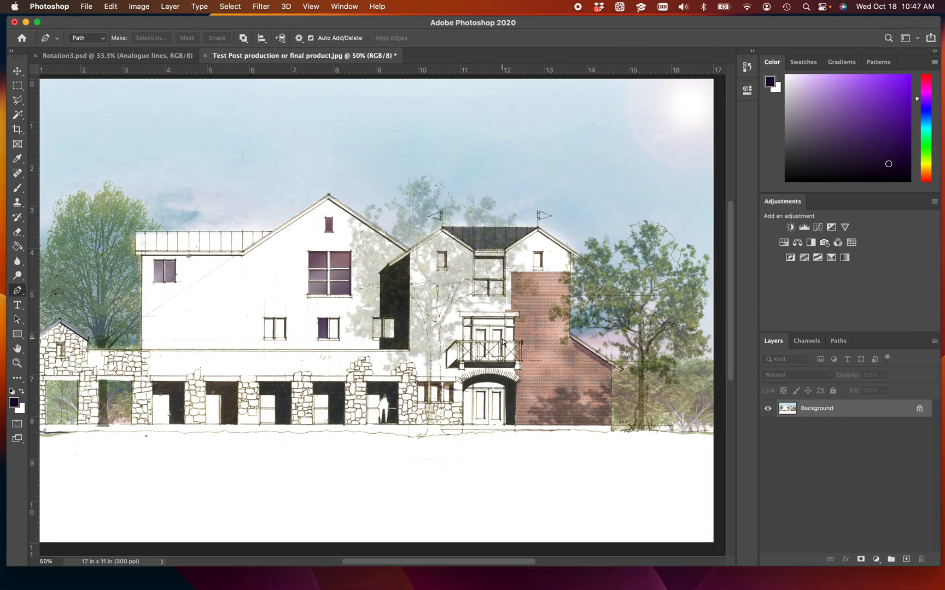
key(super+minus)
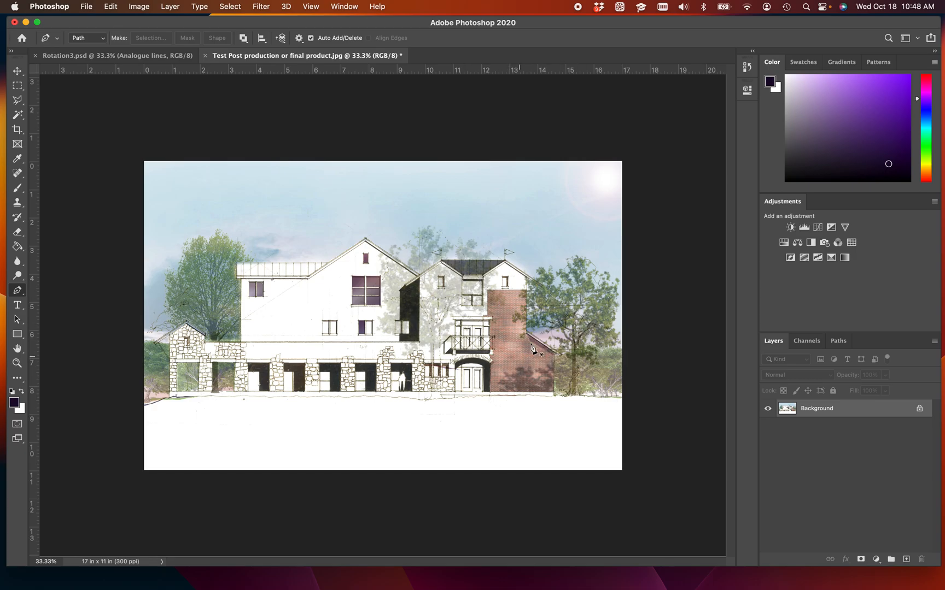
key(super+equal)
key(super+equal)
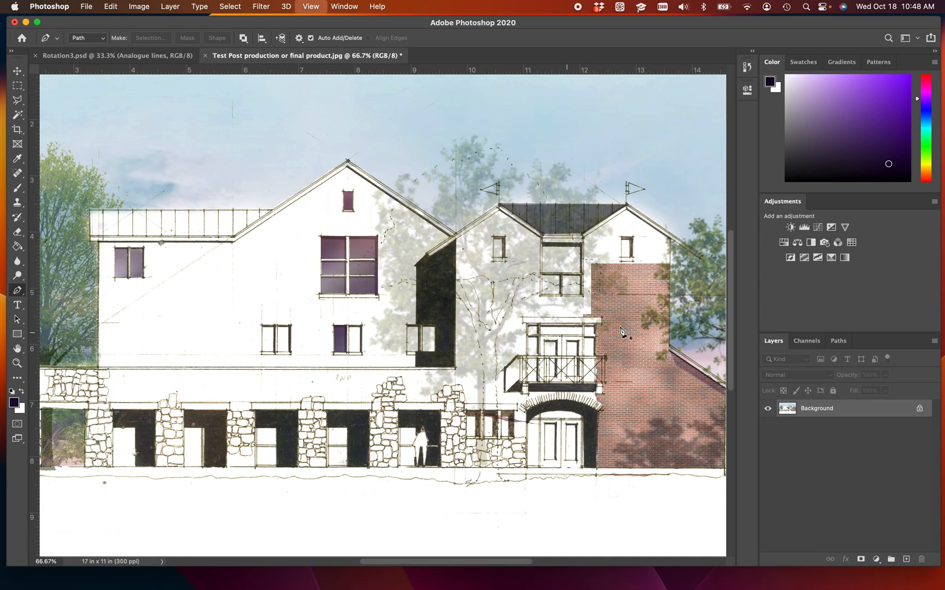
drag(392, 327, 256, 302)
key(super+minus)
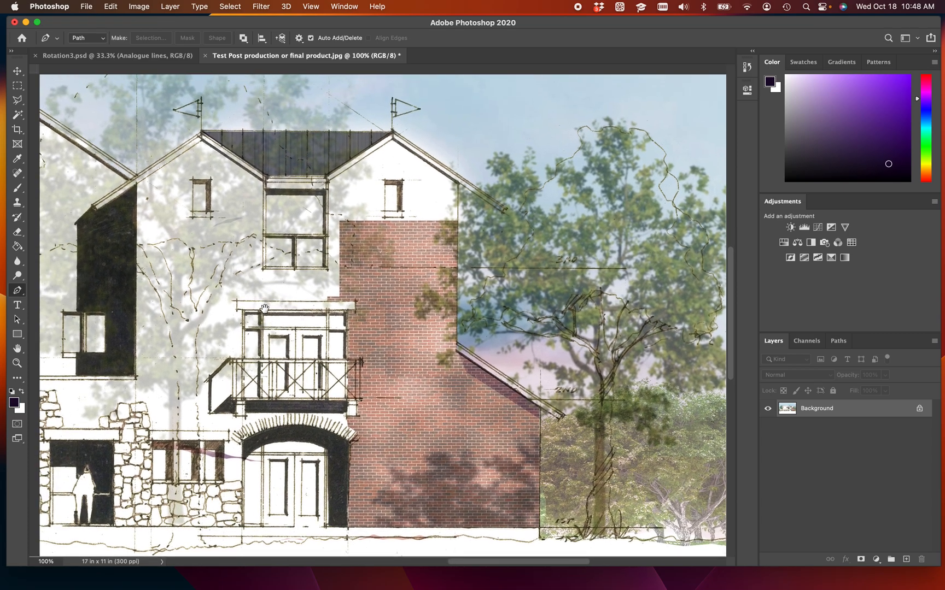
key(super+minus)
key(super+equal)
key(super+r)
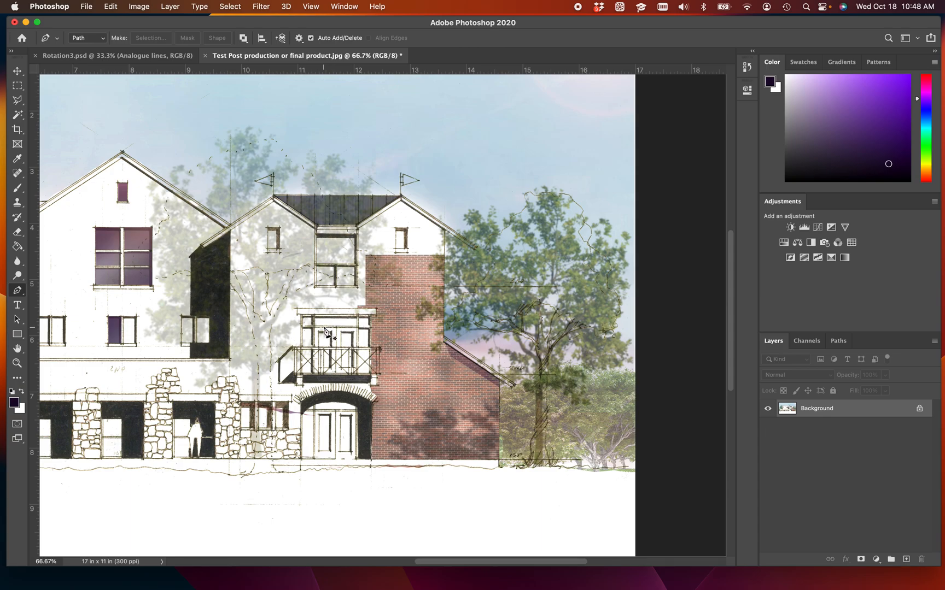
Inspect the line work of the balcony, doors and arch against the brick up close, and return to the full elevation.
key(super+equal)
key(super+equal)
key(super+equal)
key(super+equal)
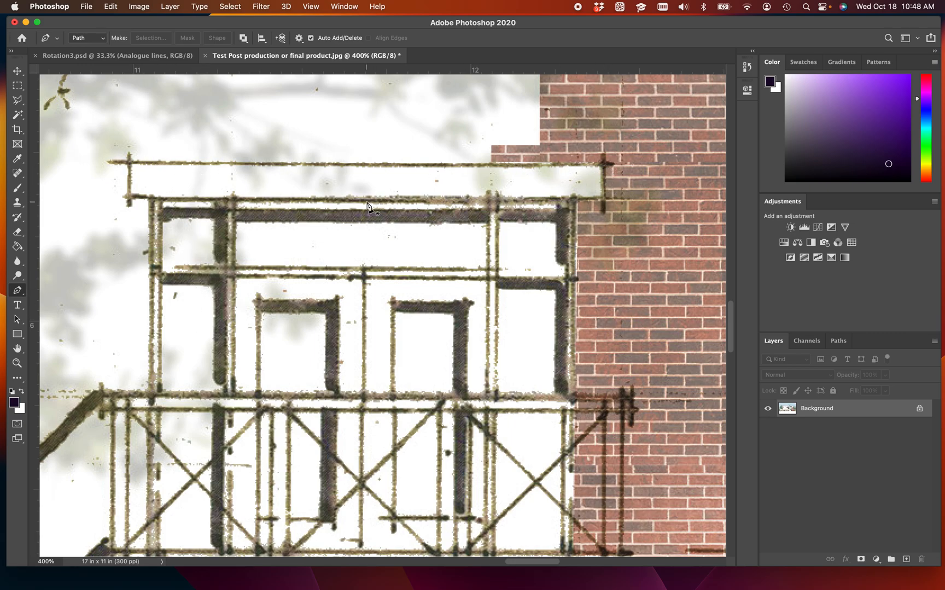
scroll(366, 206, down, 5)
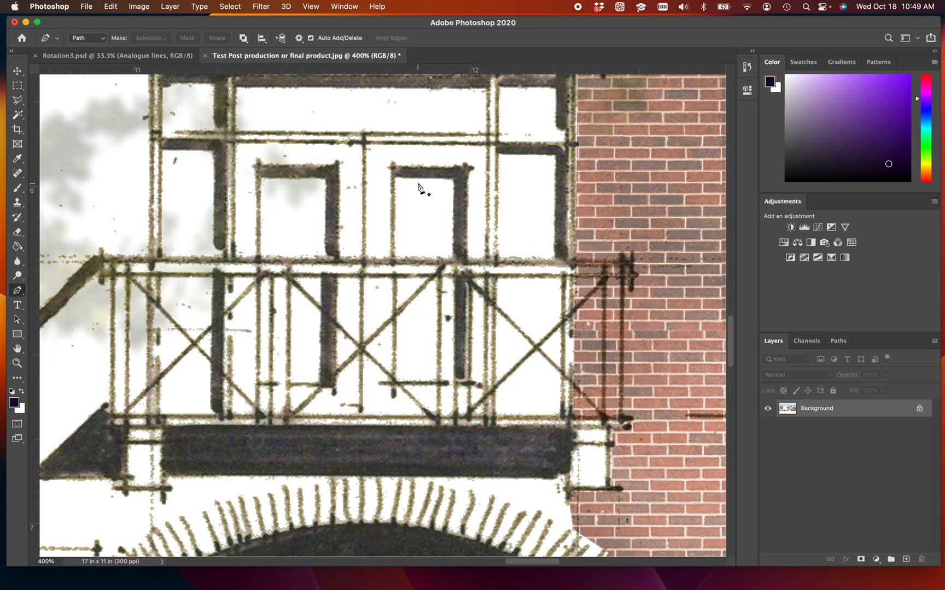
key(super+minus)
key(super+minus)
key(super+minus)
key(super+minus)
key(super+minus)
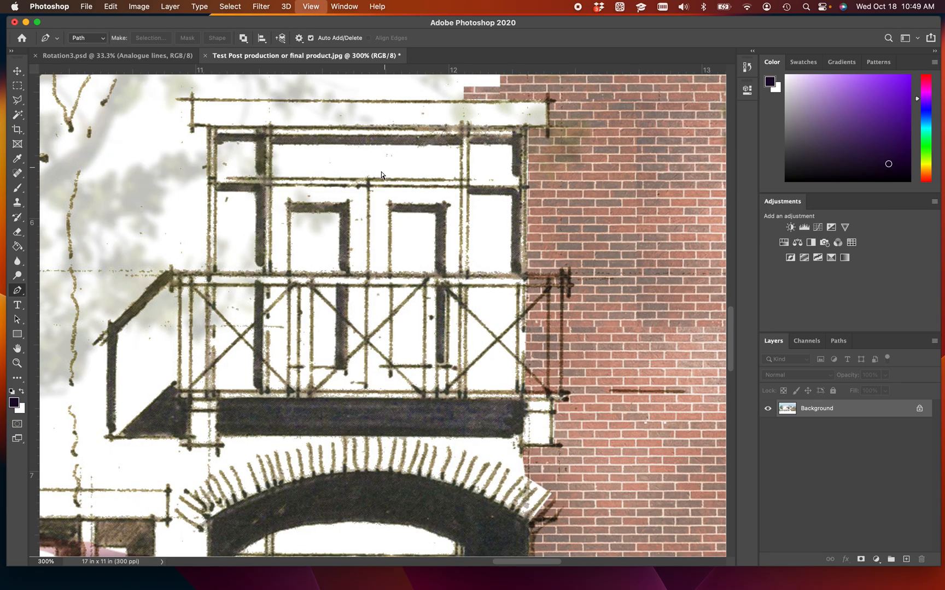
key(super+minus)
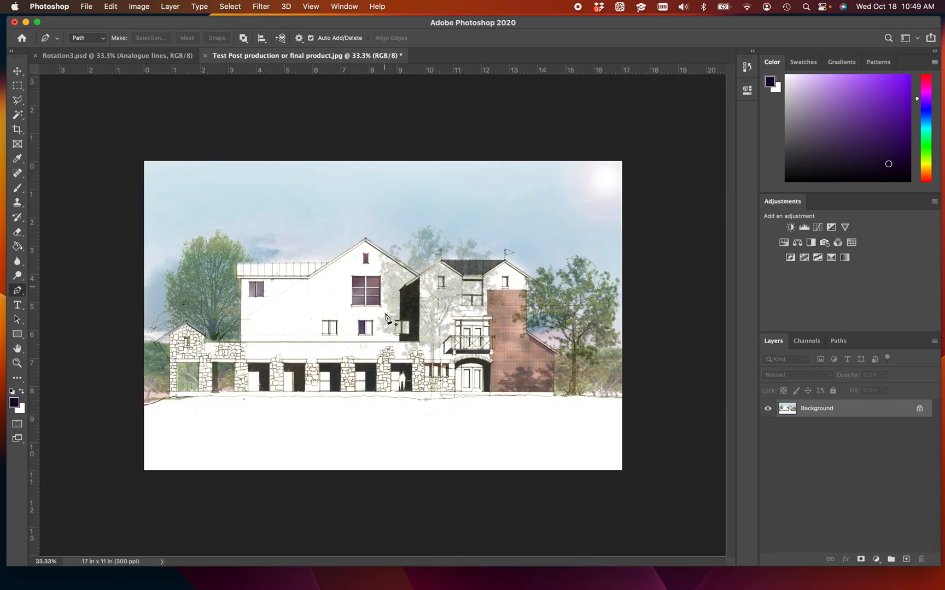